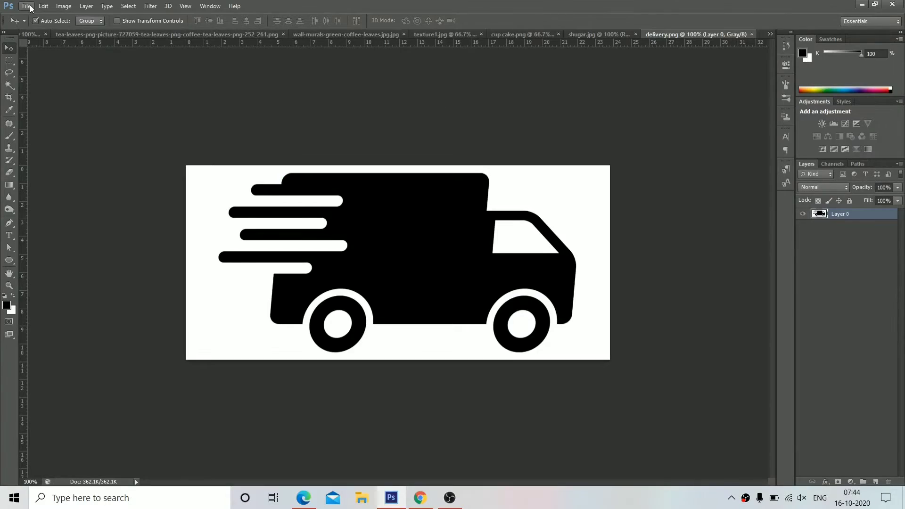
# Create a new 1000 × 1000 px document at 72 resolution with a white background.
pyautogui.click(27, 6)
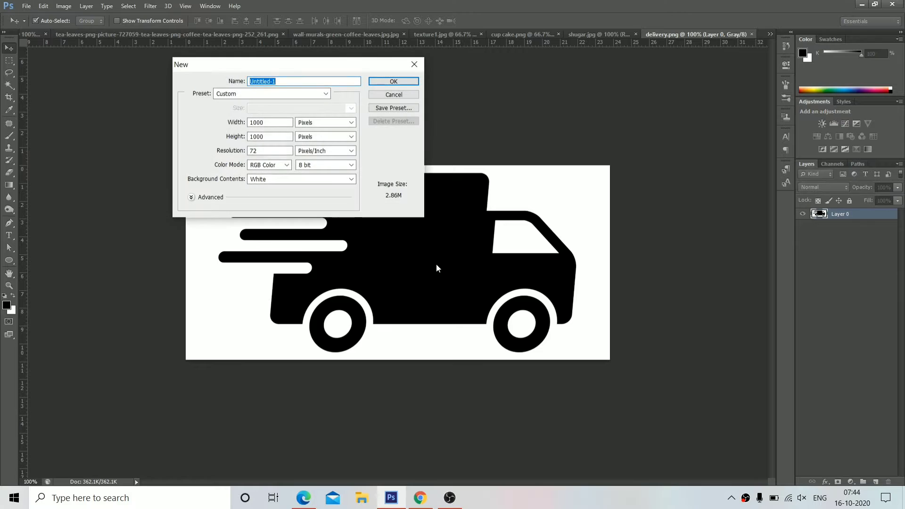
pyautogui.doubleClick(264, 122)
pyautogui.doubleClick(264, 136)
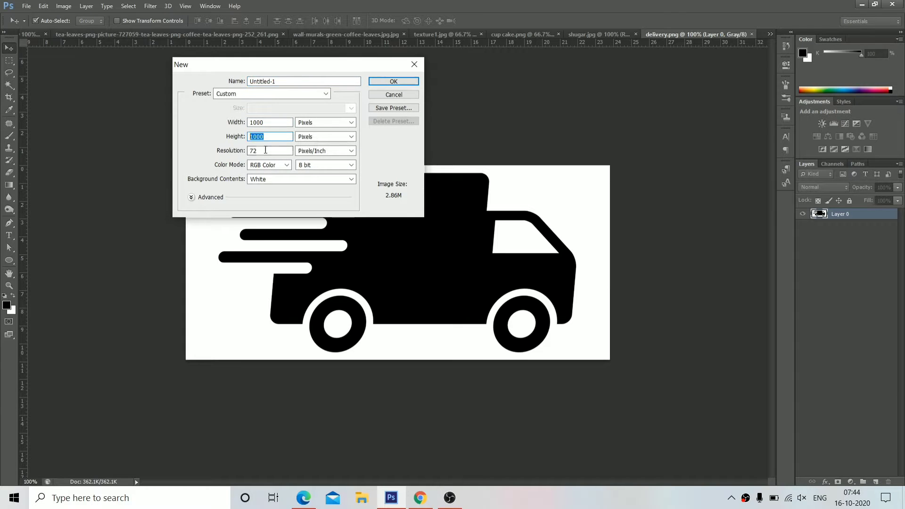
pyautogui.click(393, 81)
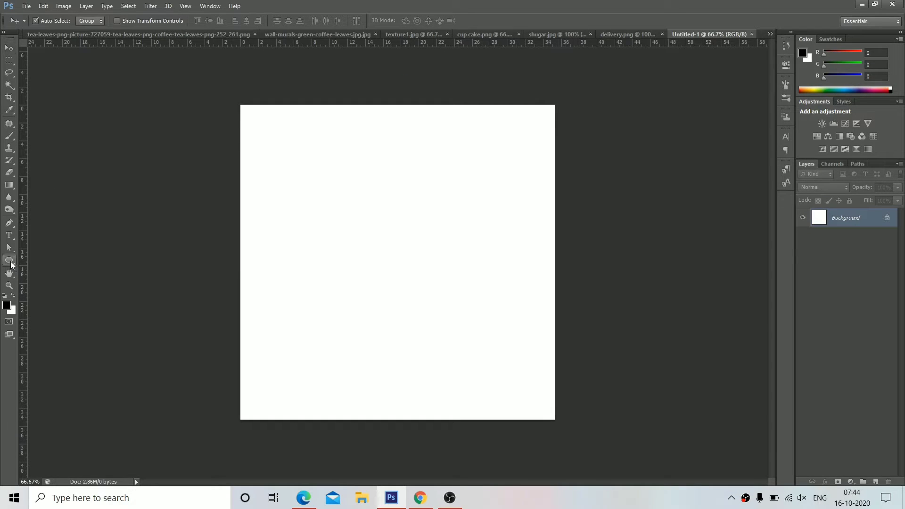
# Draw a black rectangle covering the whole canvas.
pyautogui.click(11, 265)
pyautogui.click(61, 259)
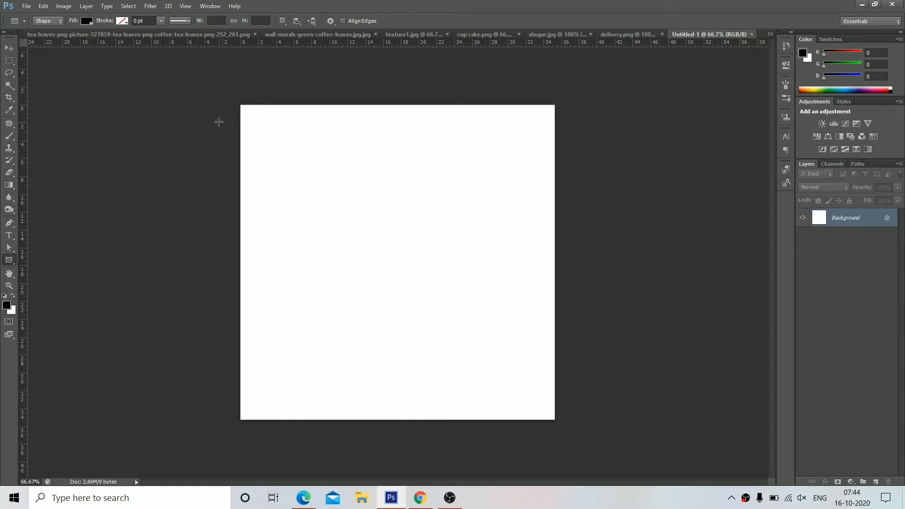
pyautogui.moveTo(231, 95)
pyautogui.mouseDown()
pyautogui.moveTo(506, 319)
pyautogui.moveTo(562, 433)
pyautogui.mouseUp()
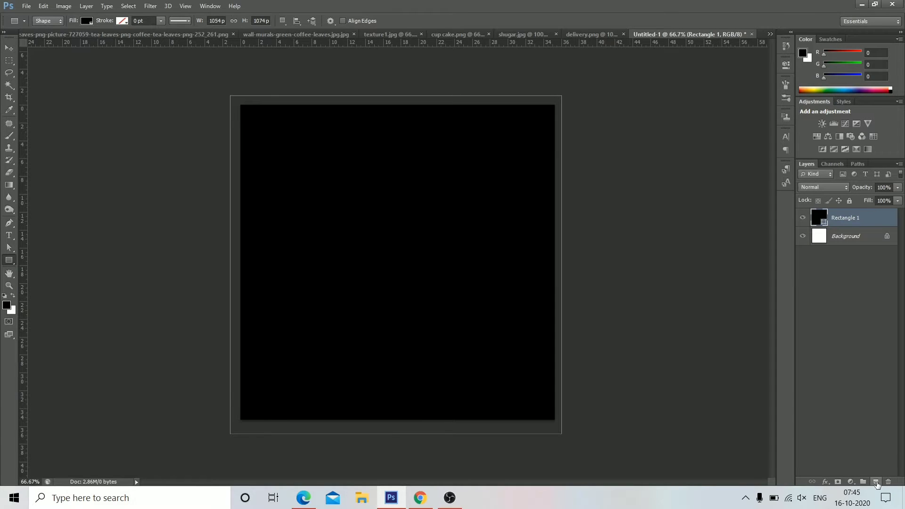
# On a new layer, draw a wide rounded rectangle across the canvas middle.
pyautogui.click(876, 484)
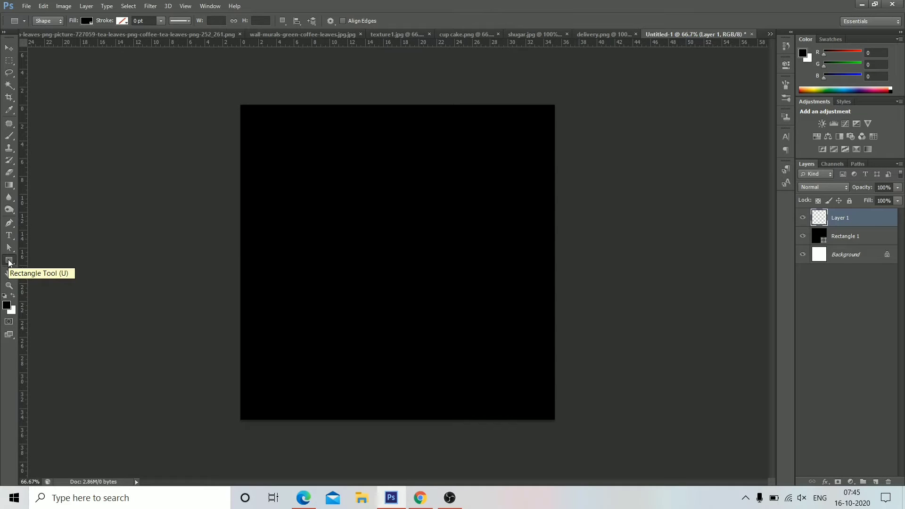
pyautogui.rightClick(9, 261)
pyautogui.click(64, 267)
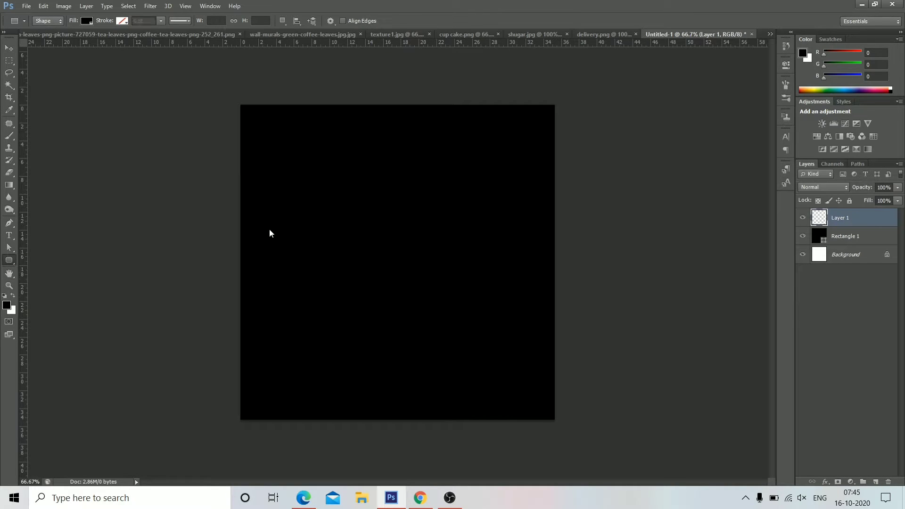
pyautogui.moveTo(222, 204)
pyautogui.mouseDown()
pyautogui.moveTo(485, 339)
pyautogui.moveTo(504, 338)
pyautogui.mouseUp()
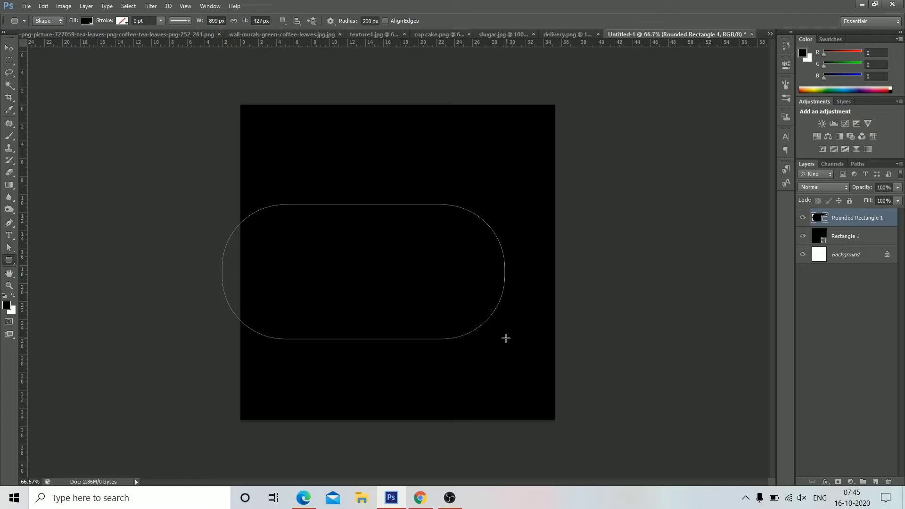
# Fill the rounded rectangle red, slide it left past the canvas edge, and add an empty layer.
pyautogui.click(88, 20)
pyautogui.click(39, 66)
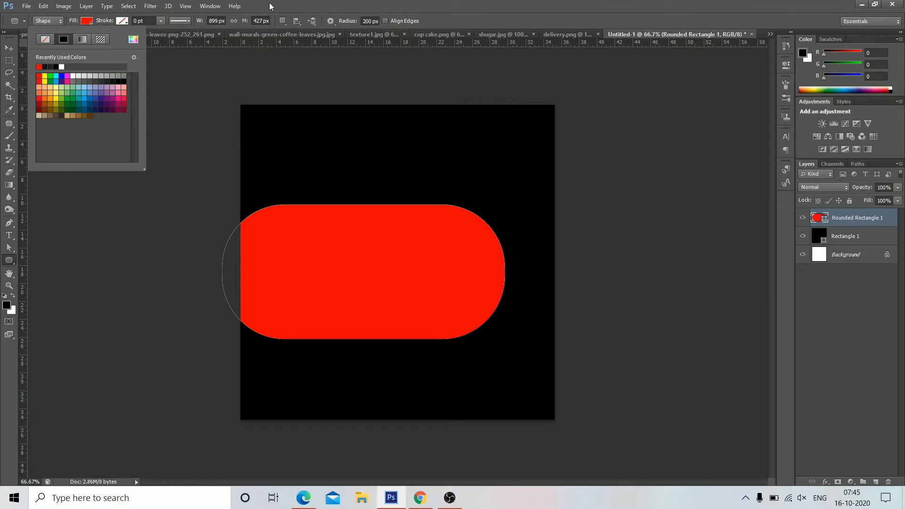
pyautogui.click(9, 48)
pyautogui.moveTo(309, 242); pyautogui.dragTo(295, 241)
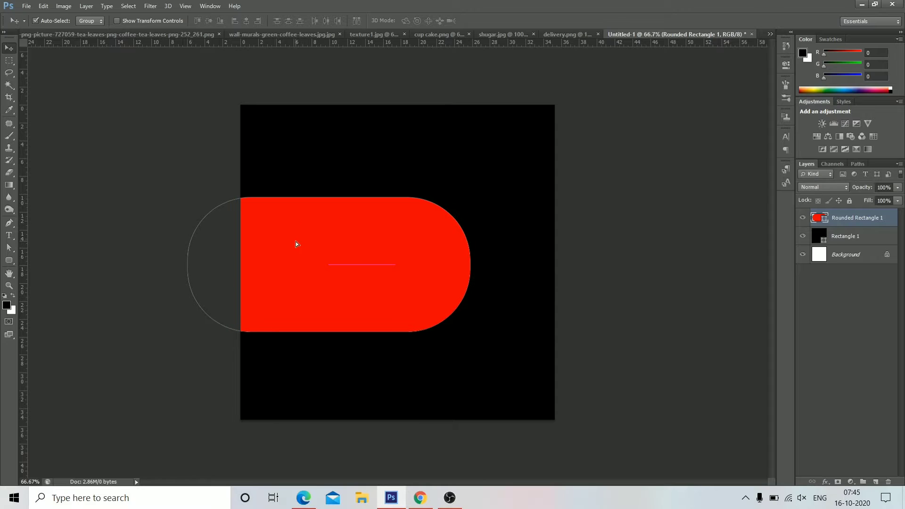
pyautogui.moveTo(357, 255); pyautogui.dragTo(338, 251)
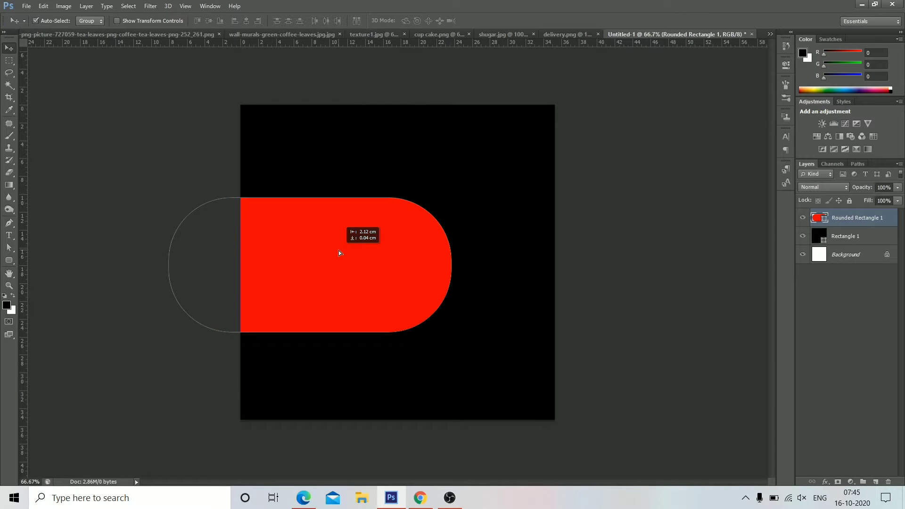
pyautogui.moveTo(339, 250); pyautogui.dragTo(337, 245)
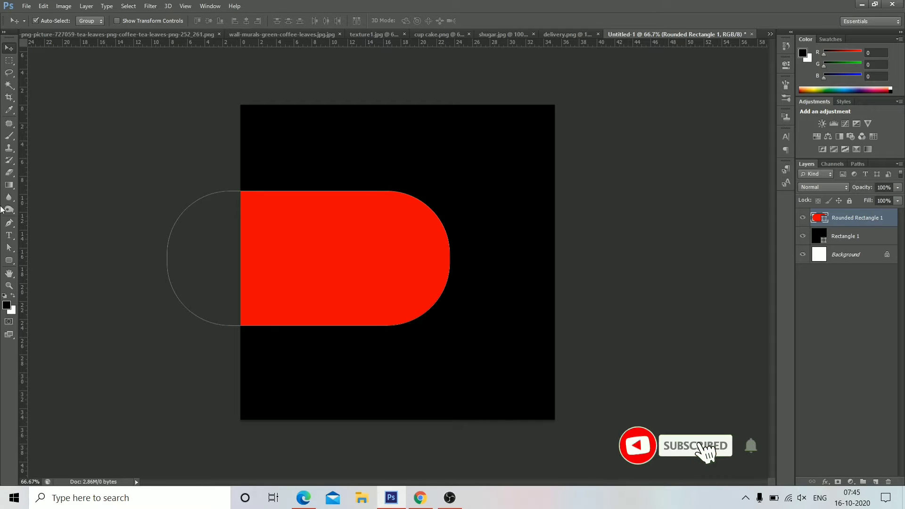
pyautogui.hotkey('ctrl', 'shift', 'alt', 'n')
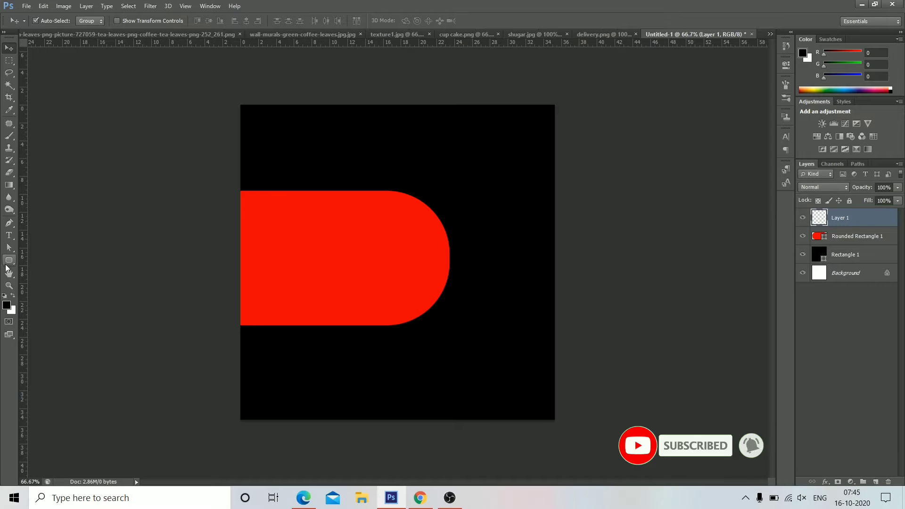
pyautogui.rightClick(9, 261)
# Draw a circle over the bar's right end and fill it dark grey.
pyautogui.click(48, 277)
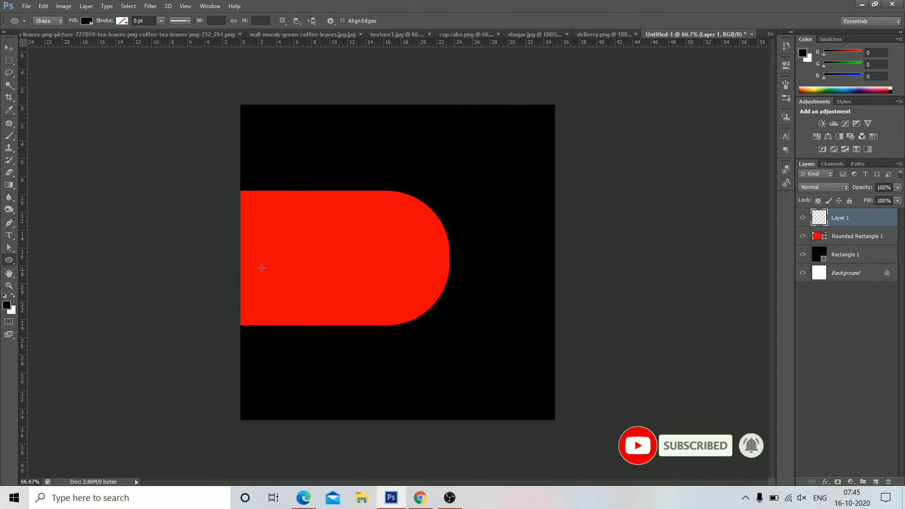
pyautogui.moveTo(366, 201); pyautogui.dragTo(496, 348)
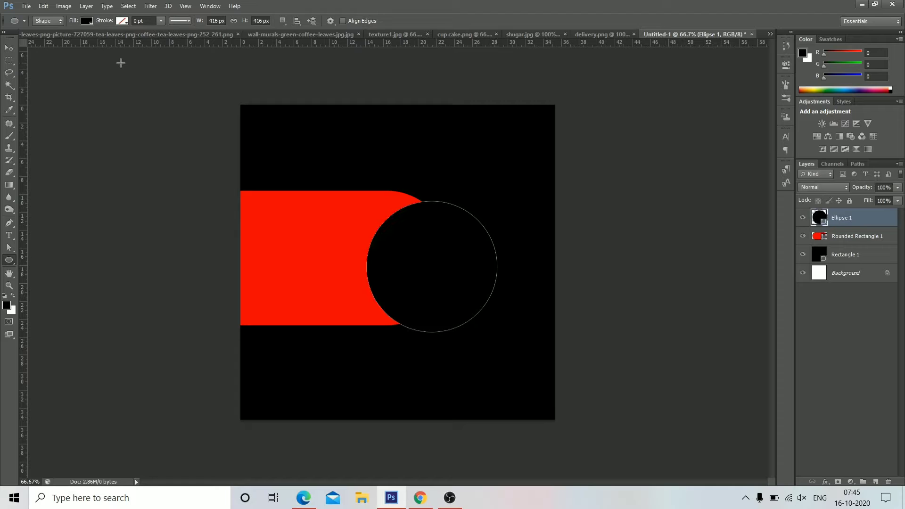
pyautogui.click(87, 21)
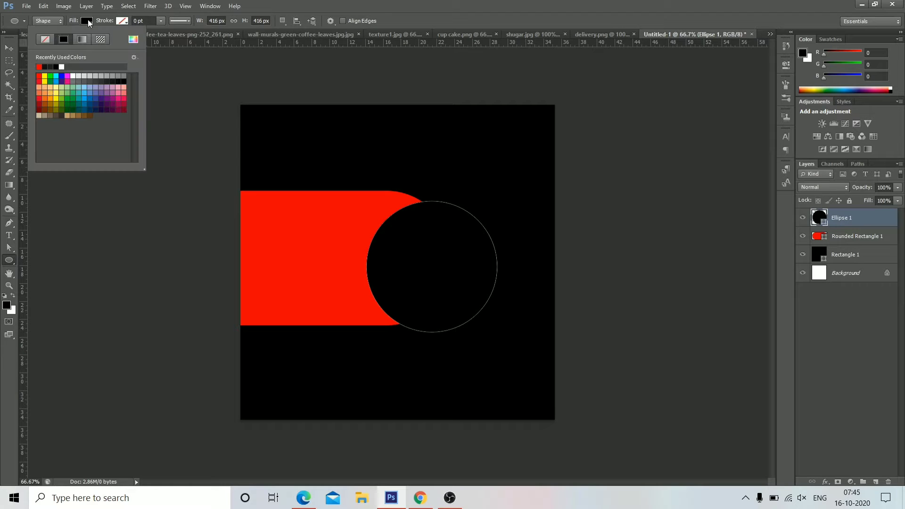
pyautogui.click(50, 66)
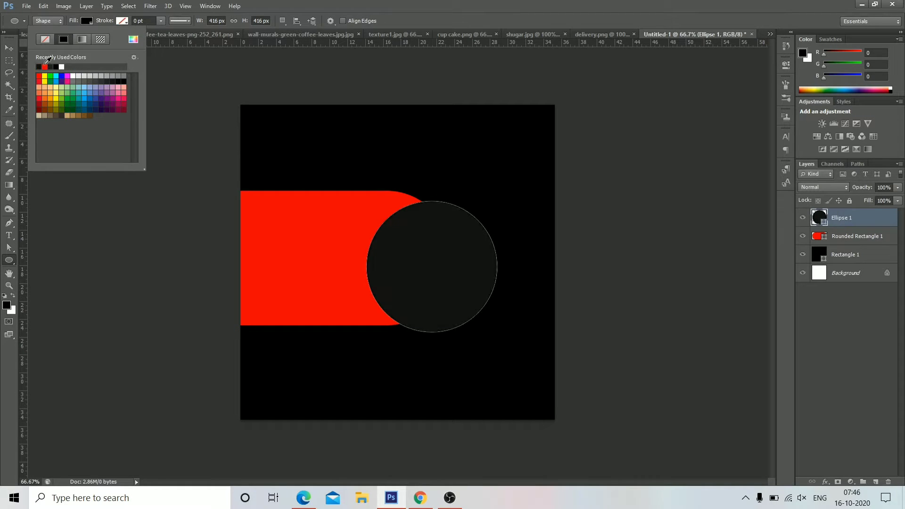
pyautogui.click(56, 67)
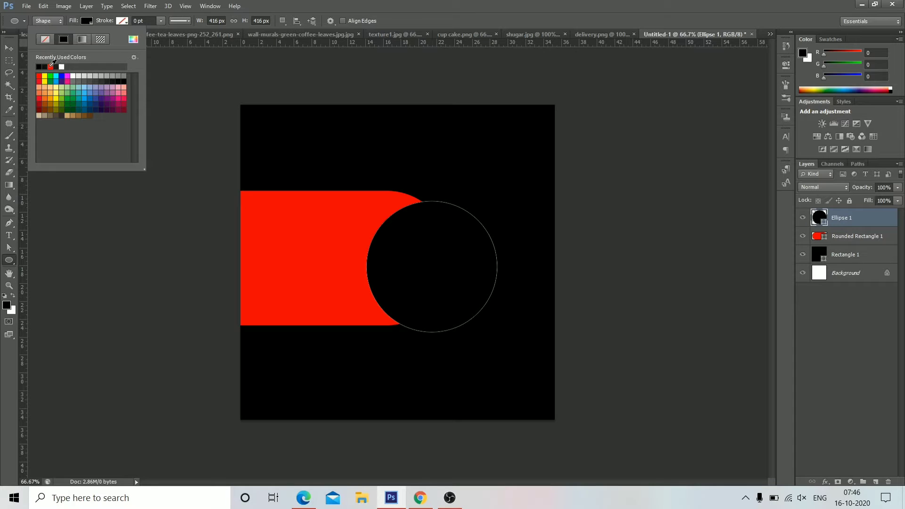
pyautogui.click(39, 66)
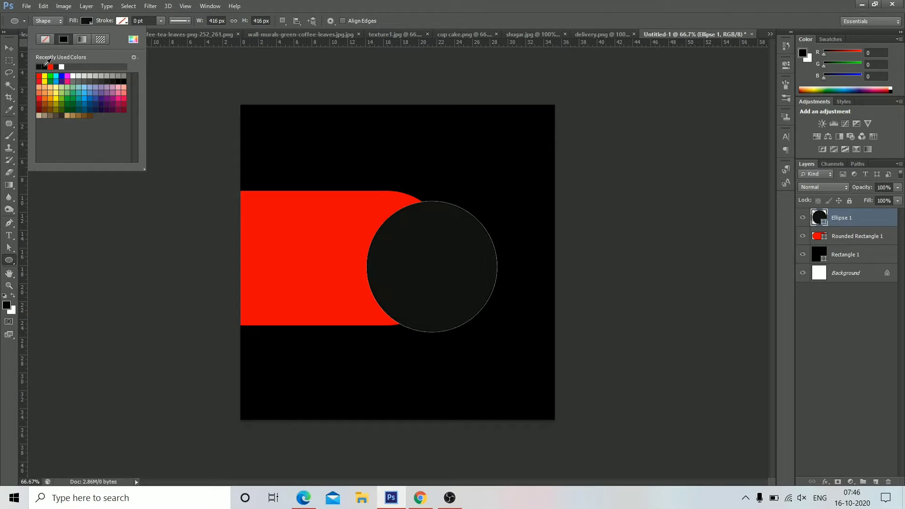
pyautogui.press('Return')
# Give the circle a thicker red outline.
pyautogui.click(122, 20)
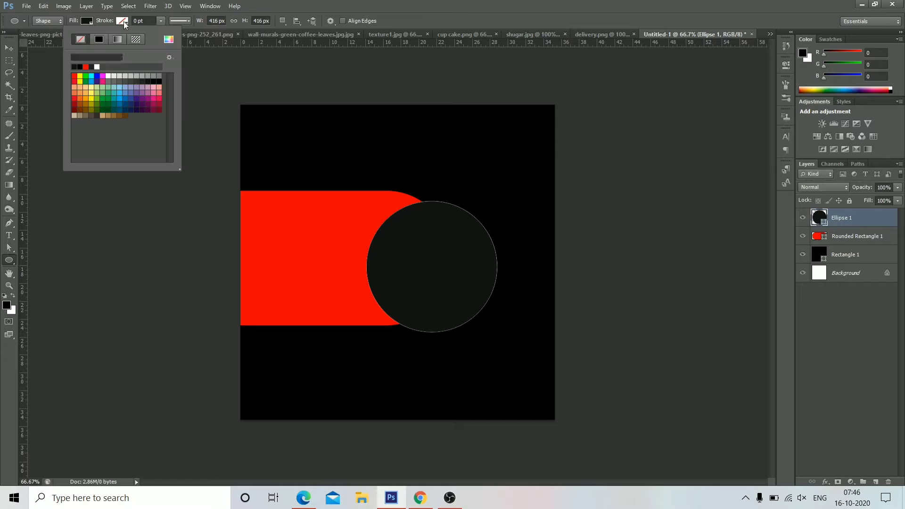
pyautogui.click(86, 66)
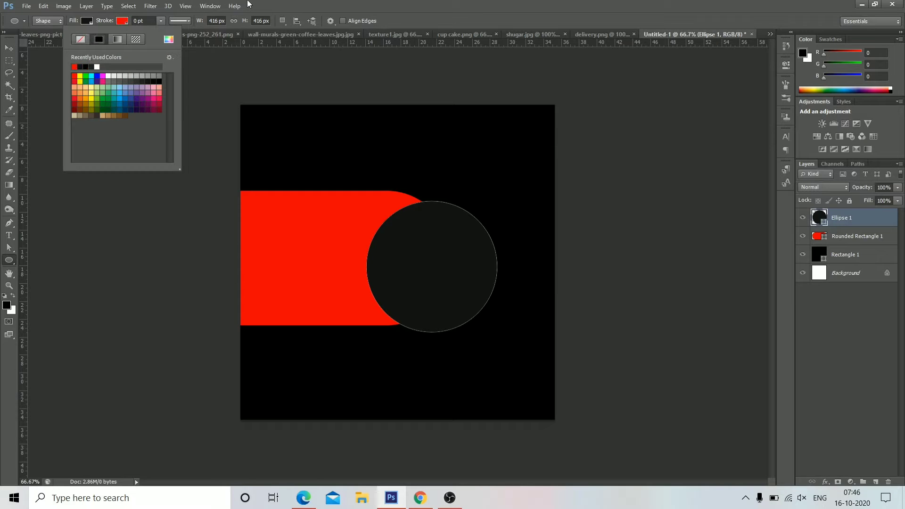
pyautogui.press('Return')
pyautogui.click(161, 21)
pyautogui.moveTo(160, 30); pyautogui.dragTo(180, 32)
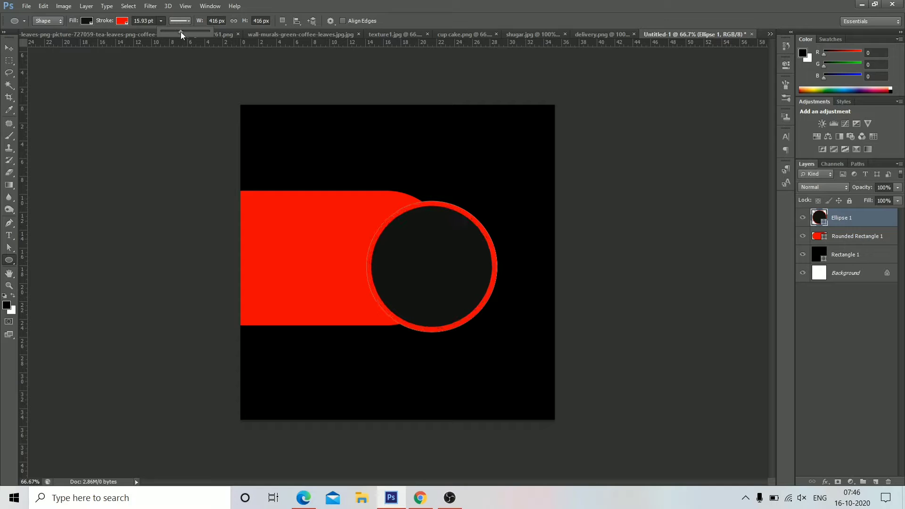
pyautogui.press('Return')
# Move the circle snugly into the red bar's rounded right end.
pyautogui.press('v')
pyautogui.moveTo(399, 250); pyautogui.dragTo(358, 242)
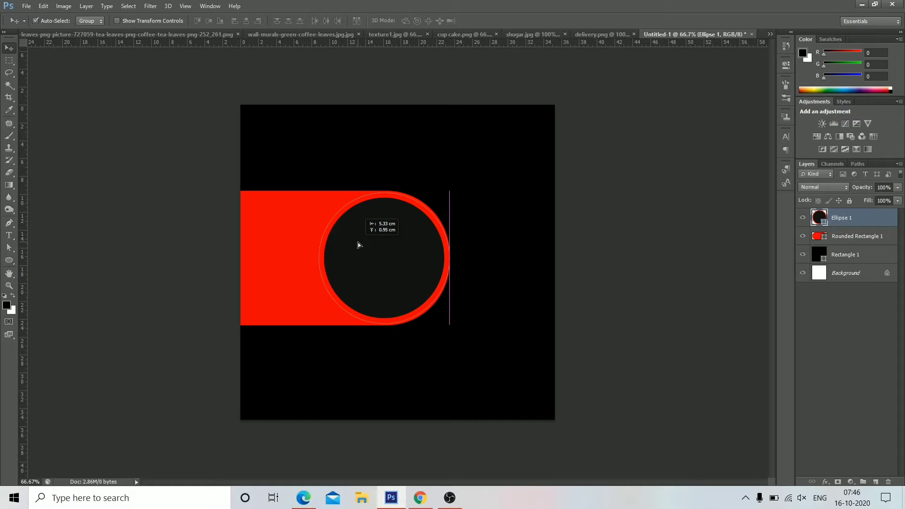
pyautogui.press('Right')
pyautogui.press('Right')
pyautogui.press('Right')
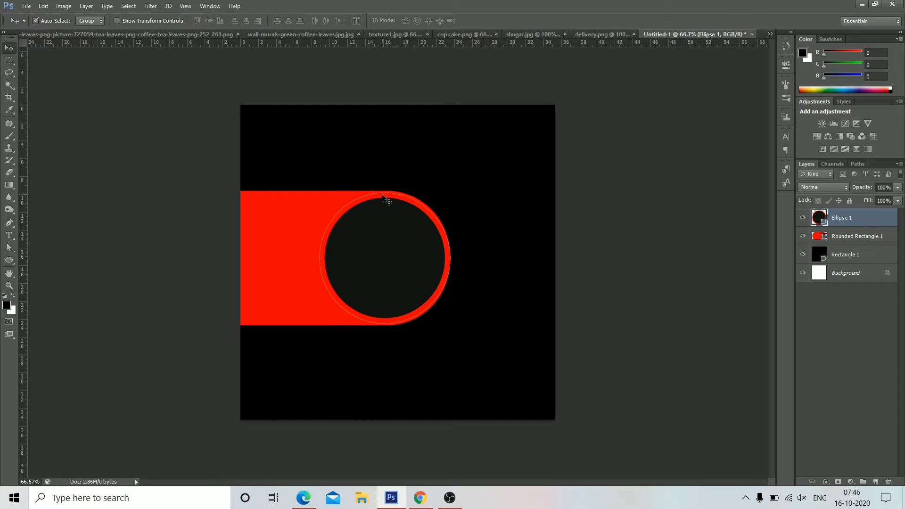
pyautogui.click(288, 241)
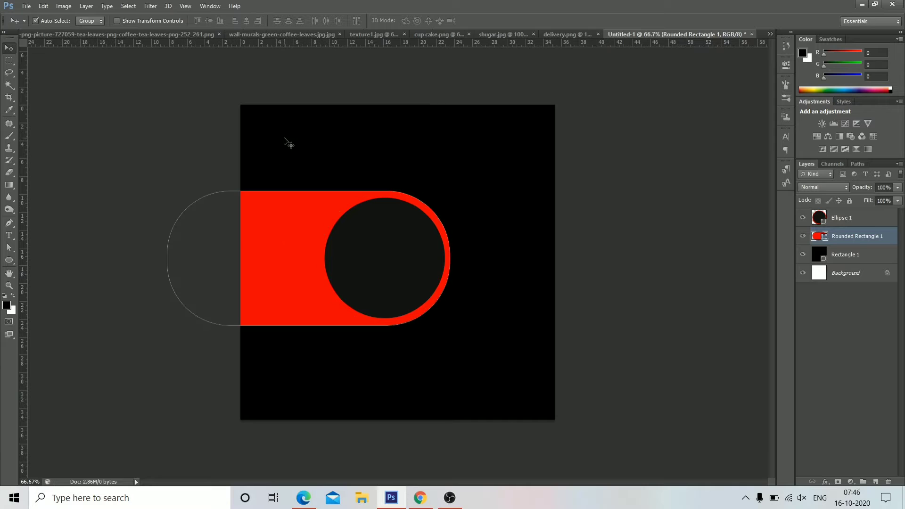
# Add a Bevel & Emboss with lower depth and softer edges to the red bar.
pyautogui.rightClick(854, 238)
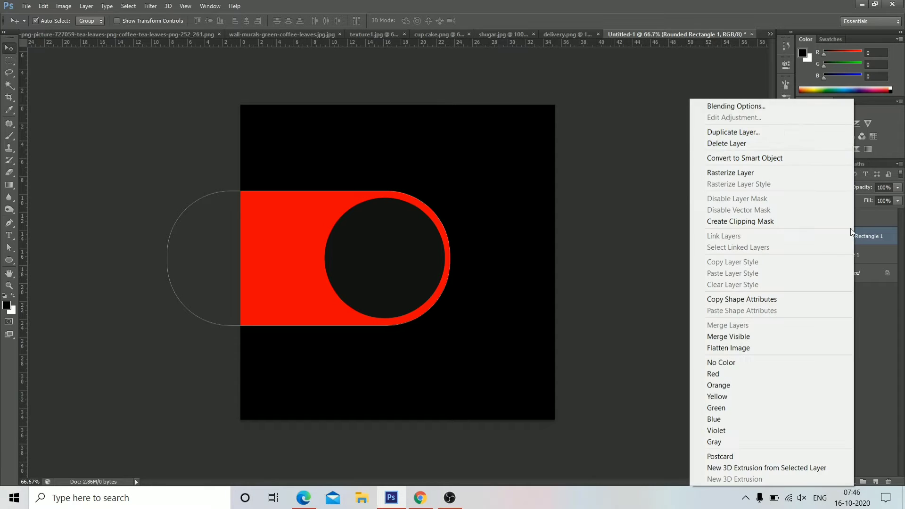
pyautogui.click(757, 106)
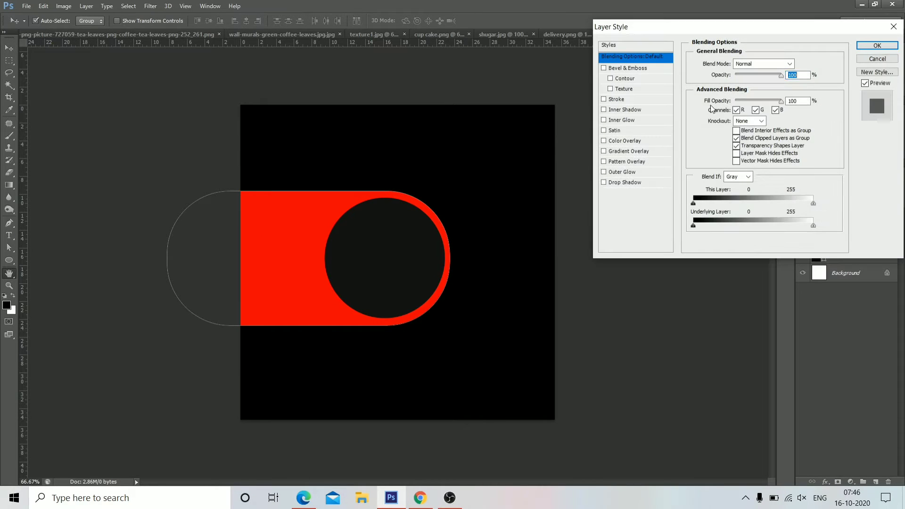
pyautogui.click(638, 66)
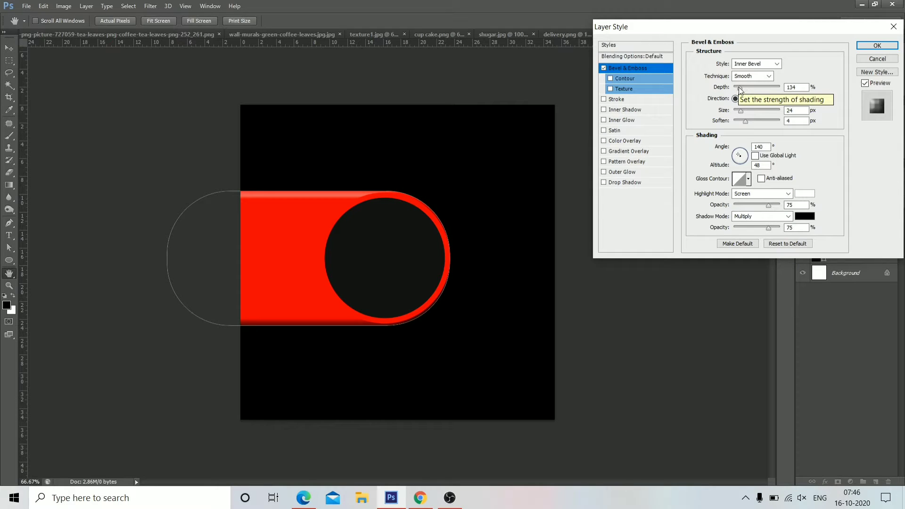
pyautogui.moveTo(741, 88); pyautogui.dragTo(740, 109)
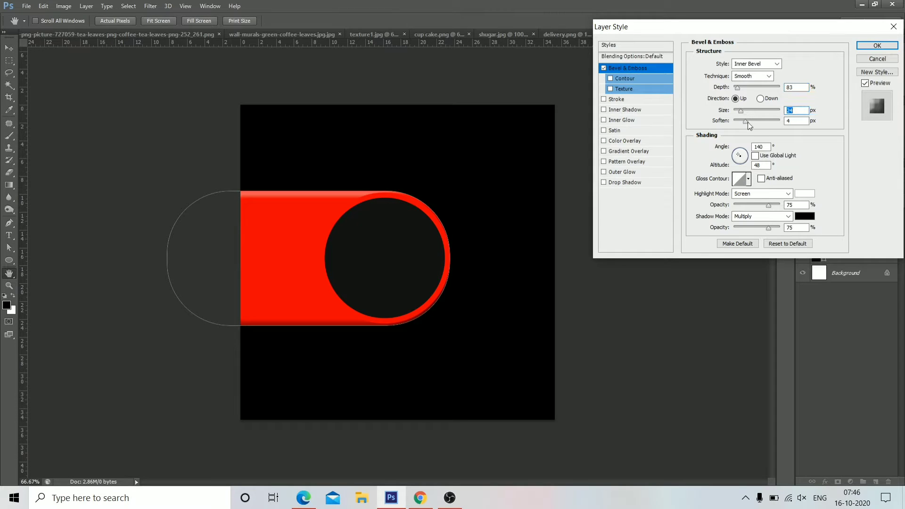
pyautogui.click(743, 121)
pyautogui.moveTo(737, 122); pyautogui.dragTo(750, 121)
# Add a larger, more distant inner shadow to the red bar and apply the effects.
pyautogui.click(622, 113)
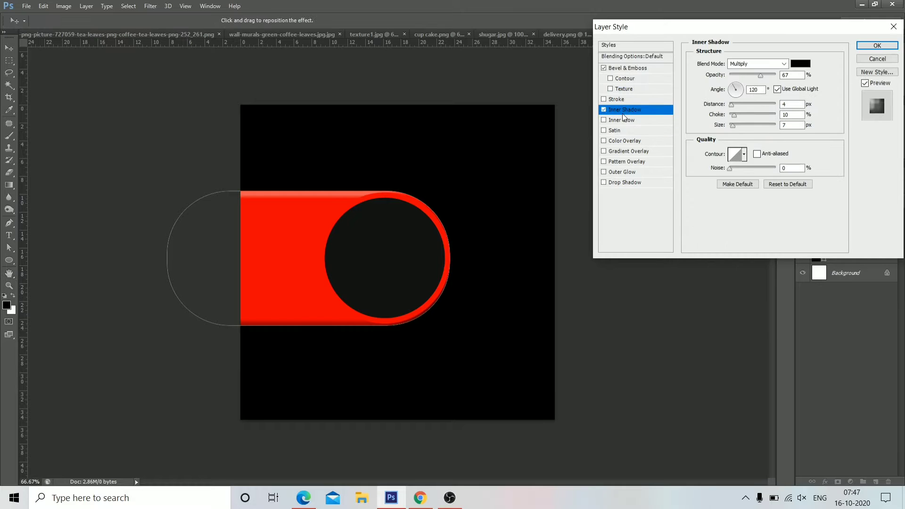
pyautogui.moveTo(732, 125); pyautogui.dragTo(737, 125)
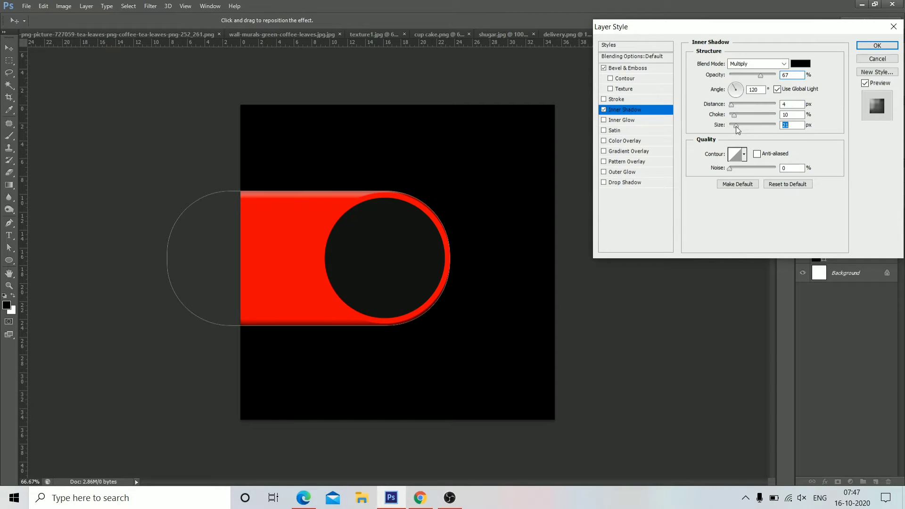
pyautogui.moveTo(731, 105); pyautogui.dragTo(734, 107)
pyautogui.click(867, 46)
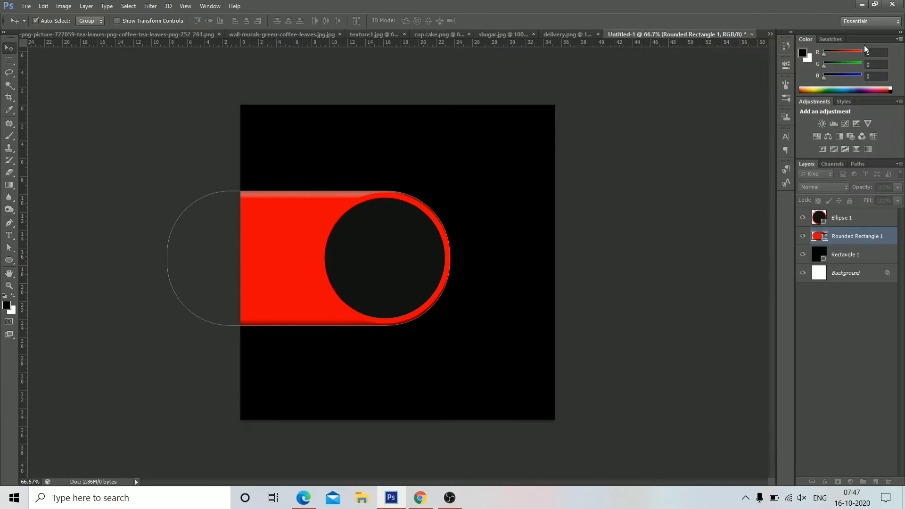
pyautogui.click(374, 242)
# Give Ellipse 1 a Bevel & Emboss with moderate depth and smaller size.
pyautogui.rightClick(854, 219)
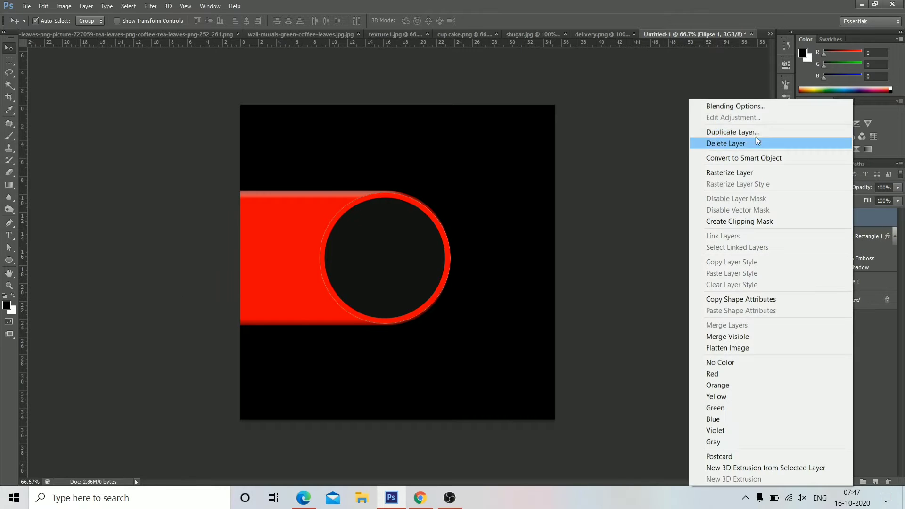
pyautogui.click(753, 109)
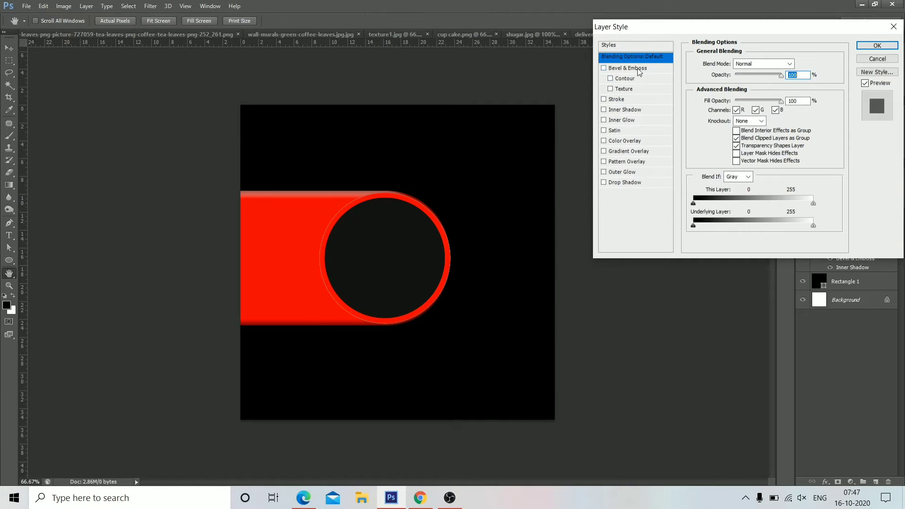
pyautogui.click(636, 68)
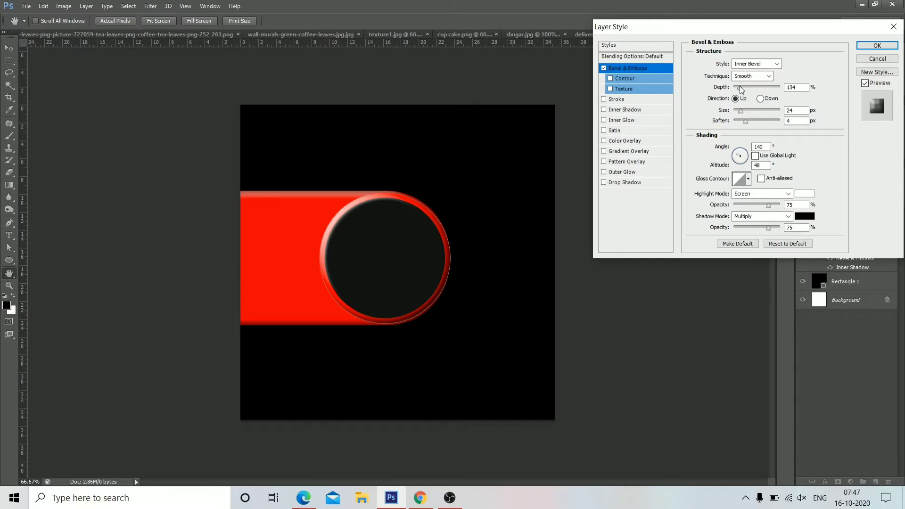
pyautogui.moveTo(740, 86); pyautogui.dragTo(735, 93)
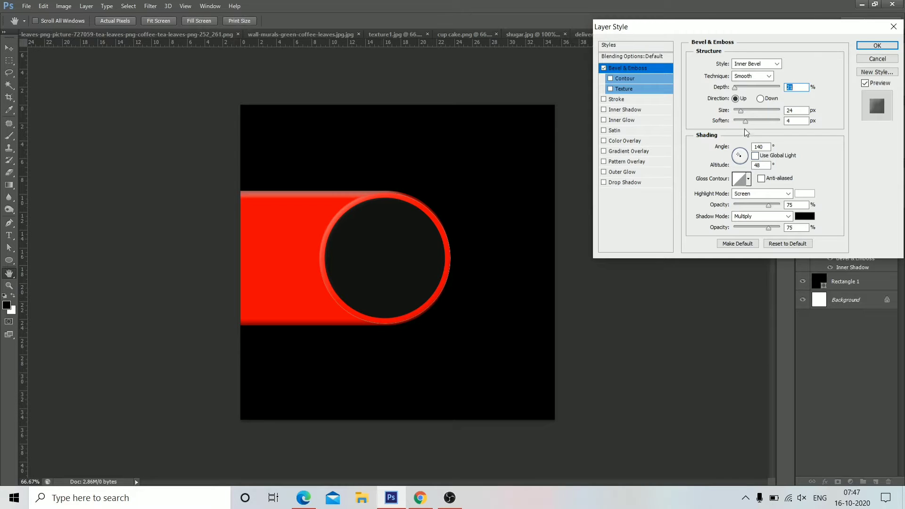
pyautogui.moveTo(741, 112); pyautogui.dragTo(742, 122)
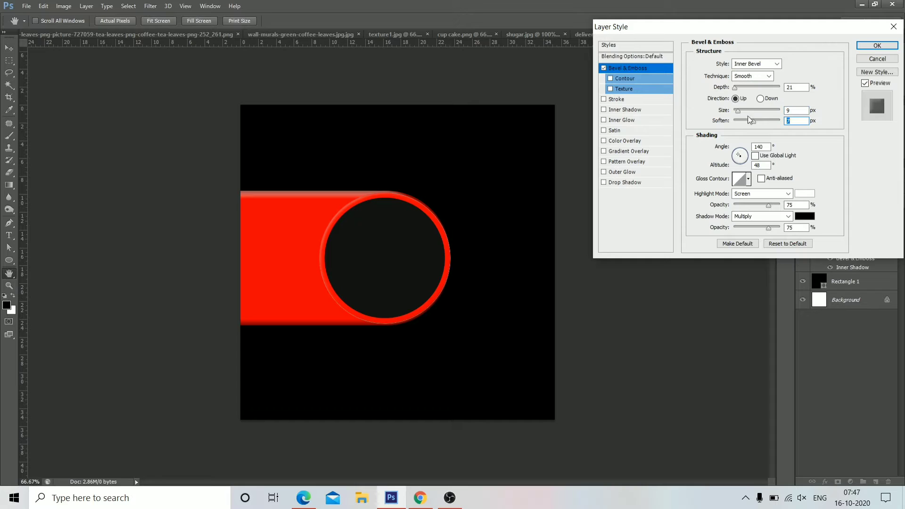
pyautogui.moveTo(735, 88); pyautogui.dragTo(737, 88)
pyautogui.click(737, 112)
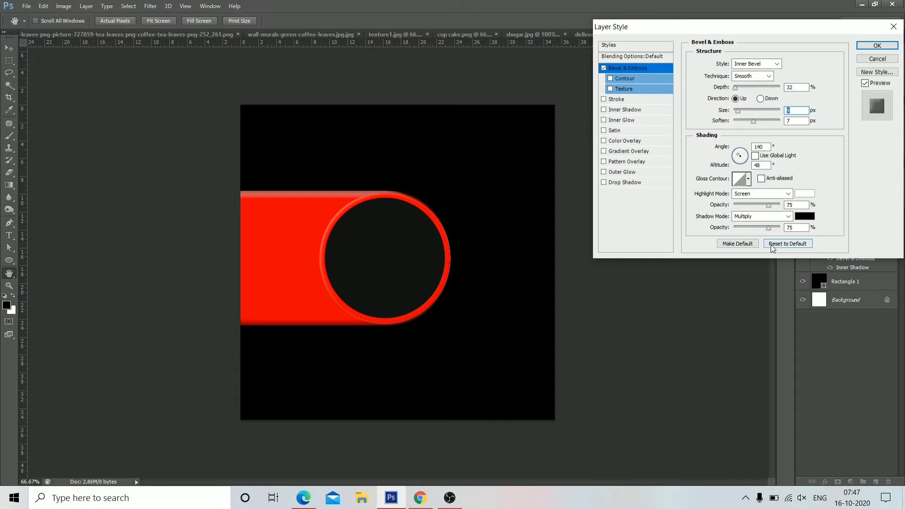
# Add a light, low-opacity inner shadow to the circle and apply the effects.
pyautogui.click(621, 110)
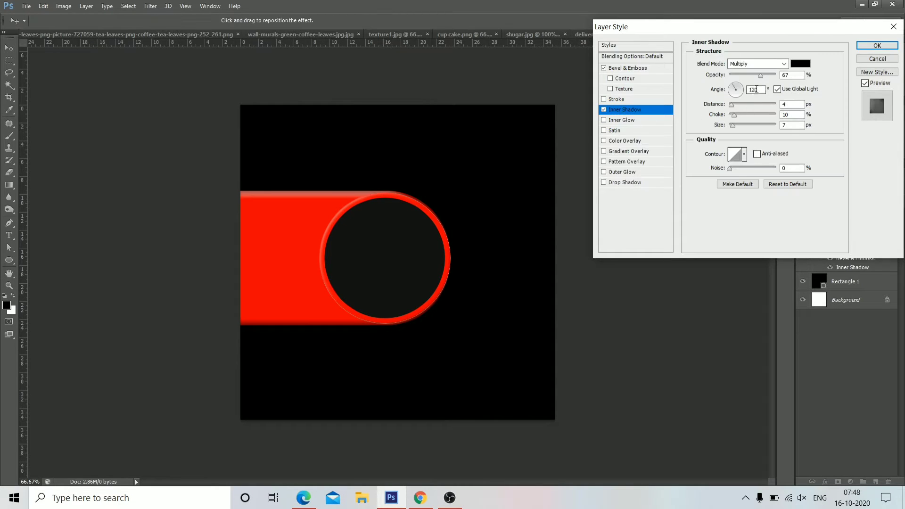
pyautogui.moveTo(760, 75)
pyautogui.mouseDown()
pyautogui.moveTo(748, 75)
pyautogui.moveTo(734, 104)
pyautogui.moveTo(735, 125)
pyautogui.mouseUp()
pyautogui.click(731, 103)
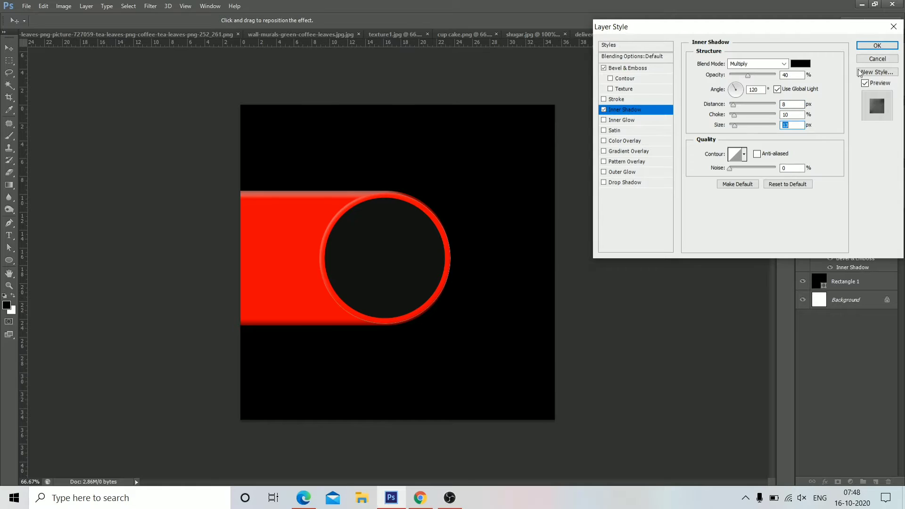
pyautogui.click(864, 45)
# Copy texture1.jpg into the poster as a new layer above Rounded Rectangle 1, positioned over the bar.
pyautogui.click(849, 272)
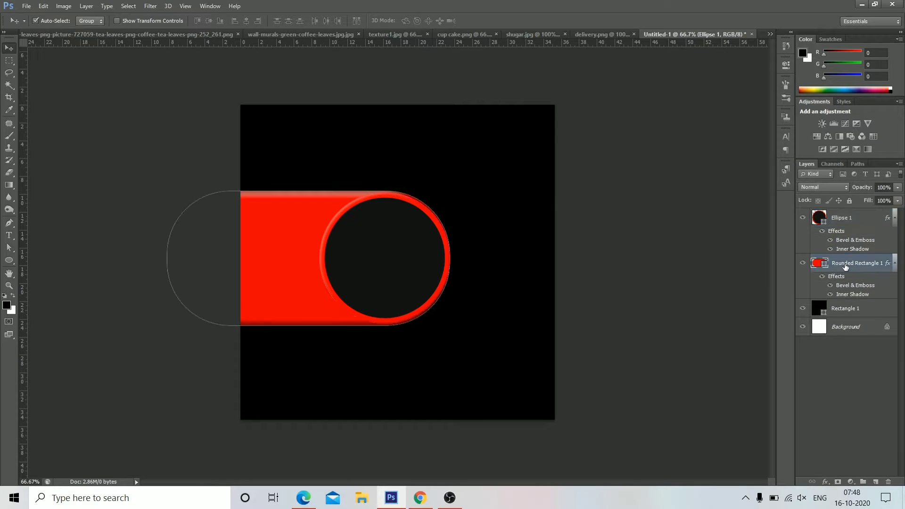
pyautogui.click(771, 35)
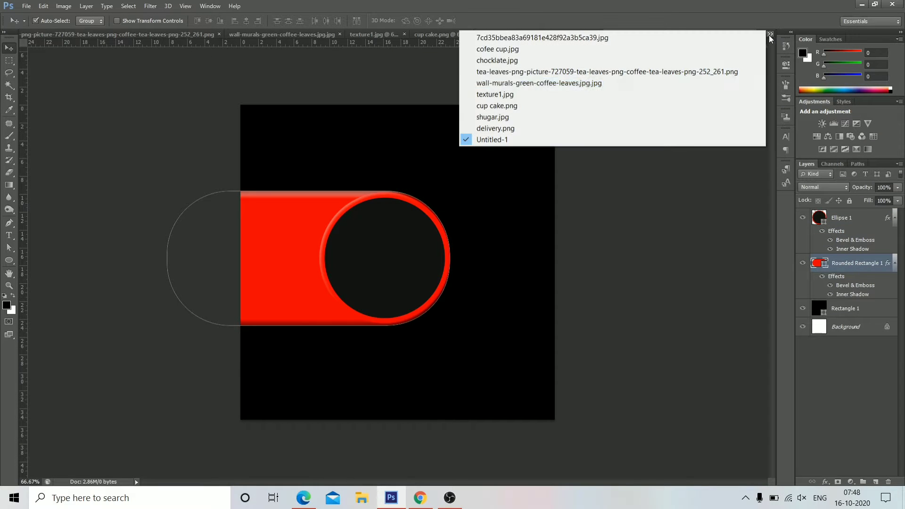
pyautogui.click(551, 94)
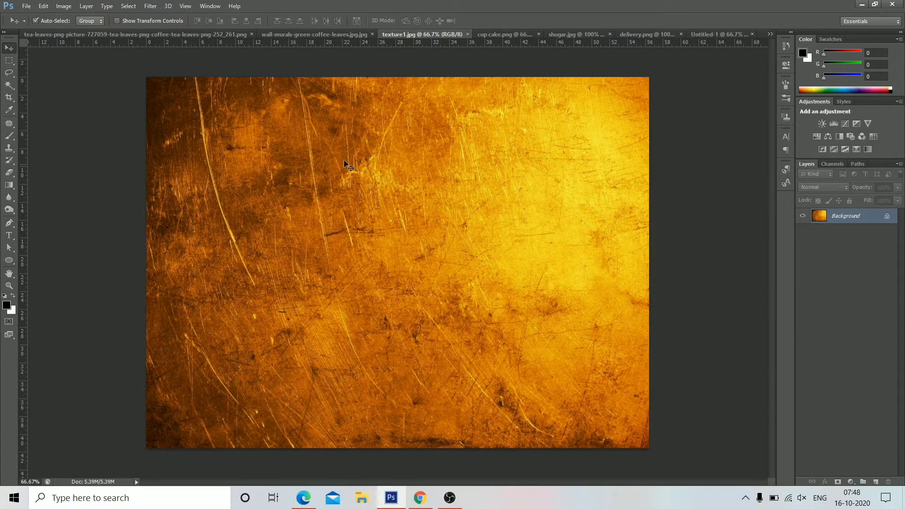
pyautogui.moveTo(415, 34); pyautogui.dragTo(593, 105)
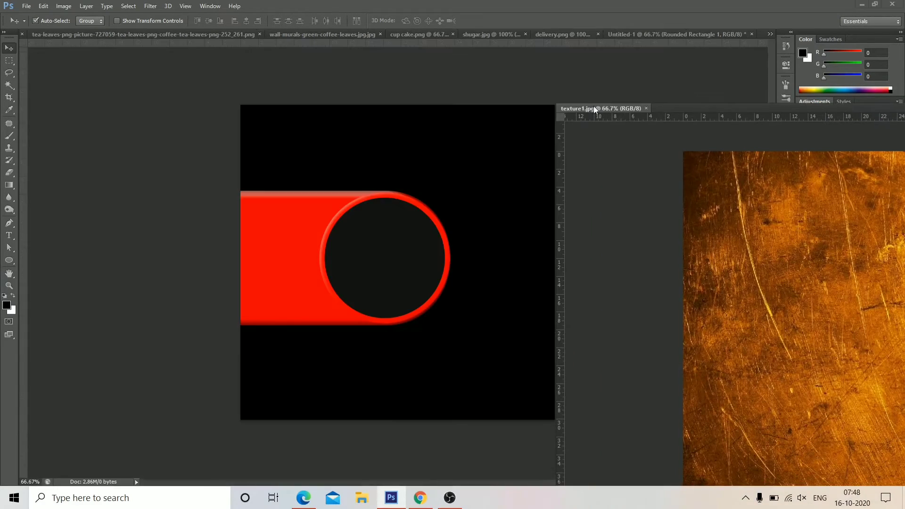
pyautogui.moveTo(297, 257); pyautogui.dragTo(297, 257)
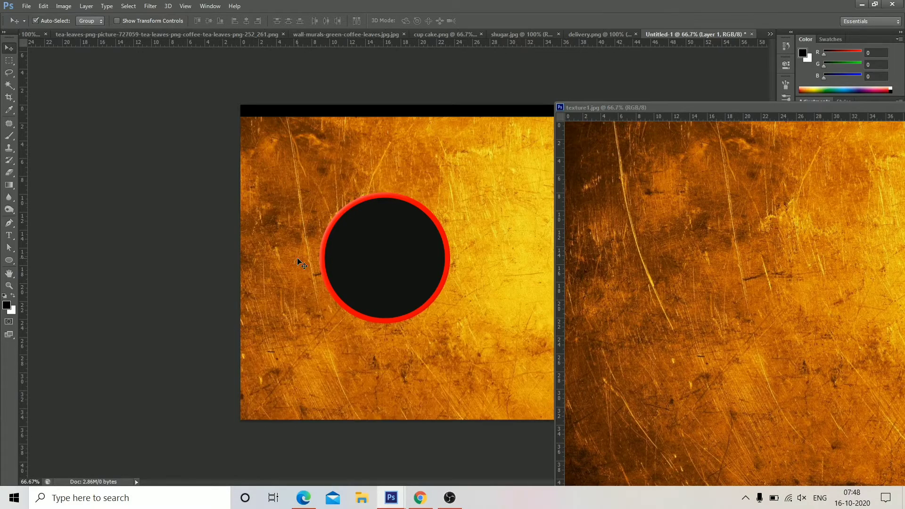
pyautogui.moveTo(833, 109); pyautogui.dragTo(438, 136)
pyautogui.click(666, 136)
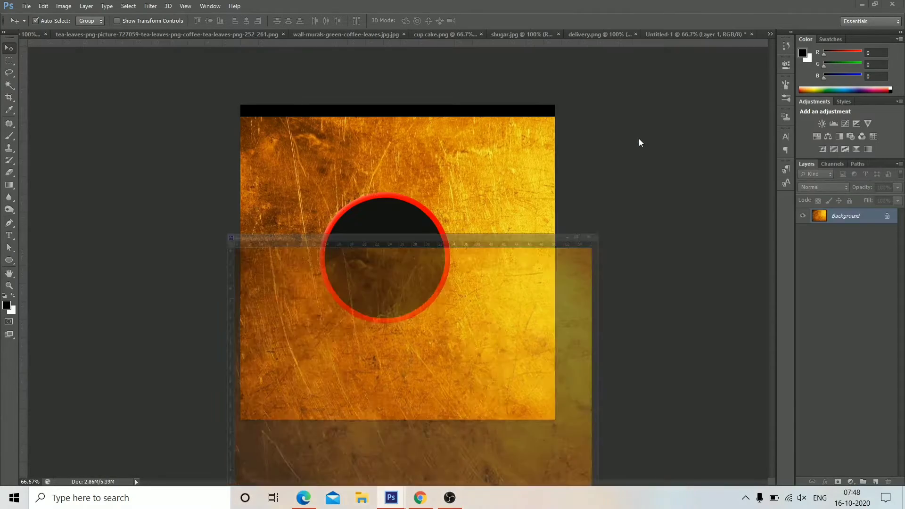
pyautogui.moveTo(474, 171)
pyautogui.mouseDown()
pyautogui.moveTo(506, 197)
pyautogui.moveTo(572, 188)
pyautogui.moveTo(586, 177)
pyautogui.moveTo(466, 179)
pyautogui.moveTo(453, 121)
pyautogui.mouseUp()
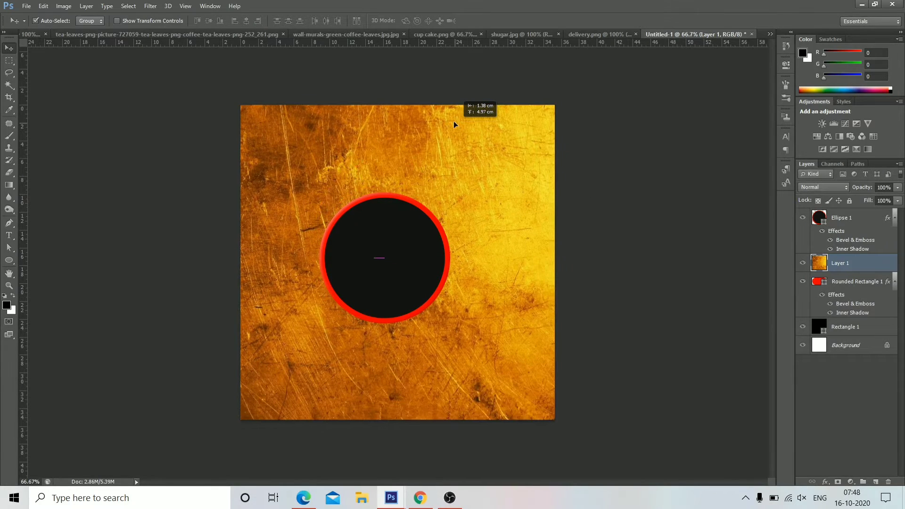
pyautogui.rightClick(864, 265)
# Clip the texture to the red bar and blend it with Multiply at 63% opacity.
pyautogui.click(759, 221)
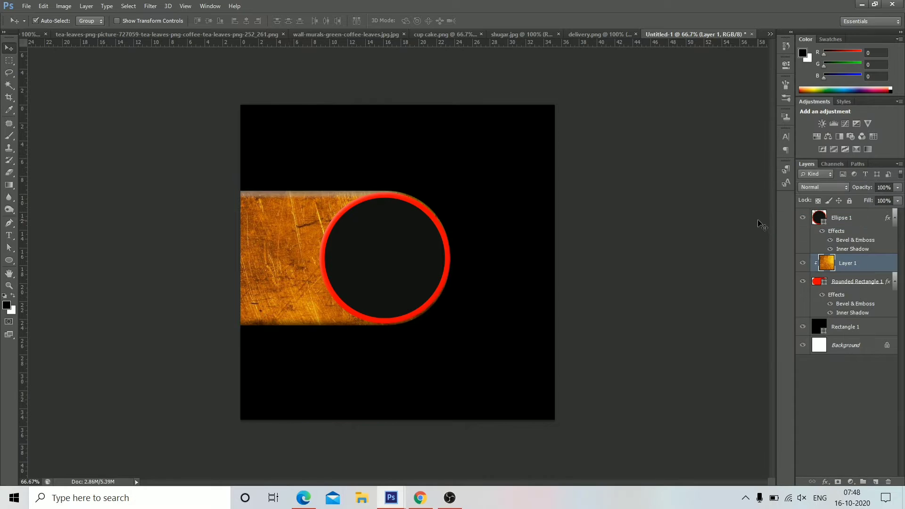
pyautogui.click(822, 187)
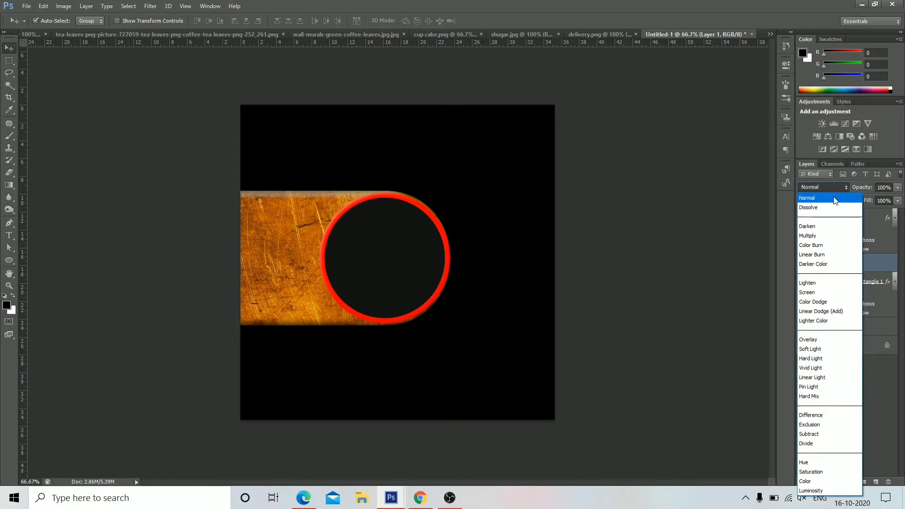
pyautogui.click(824, 342)
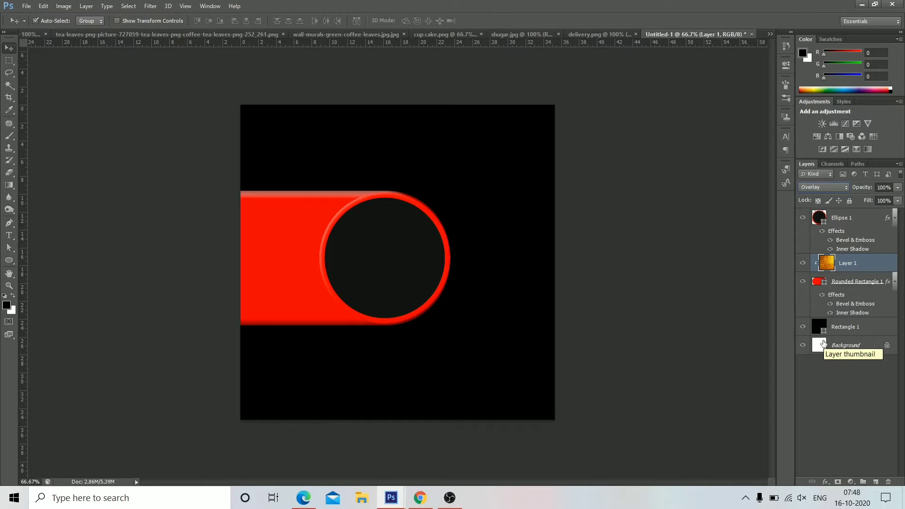
pyautogui.click(831, 188)
pyautogui.press('Escape')
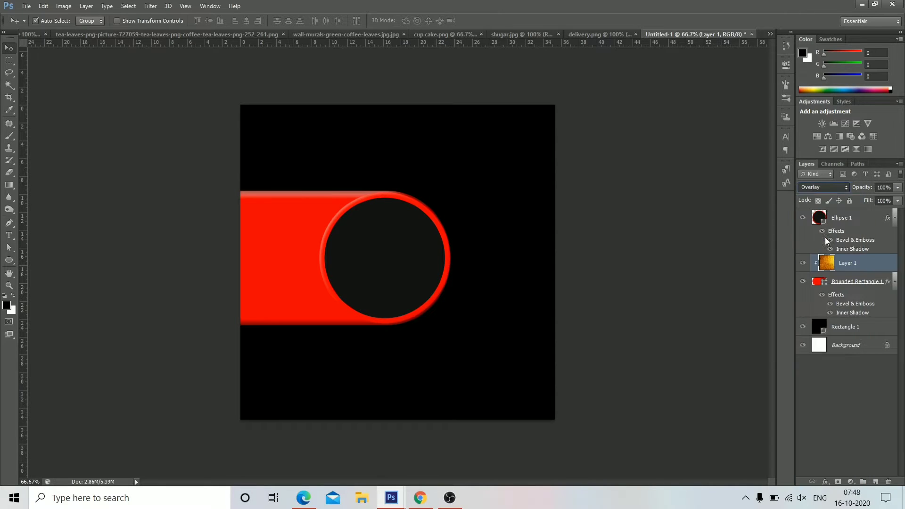
pyautogui.hotkey('shift', 'alt', 'm')
pyautogui.click(898, 188)
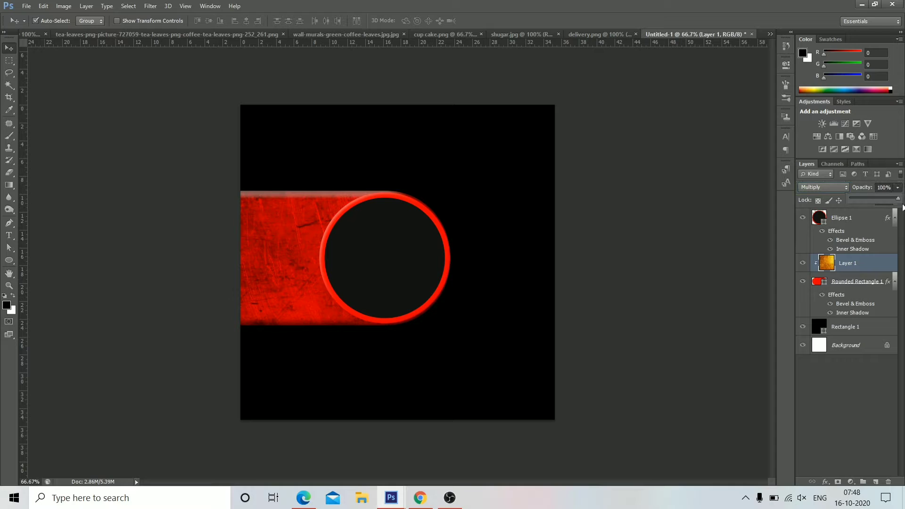
pyautogui.moveTo(899, 200); pyautogui.dragTo(891, 202)
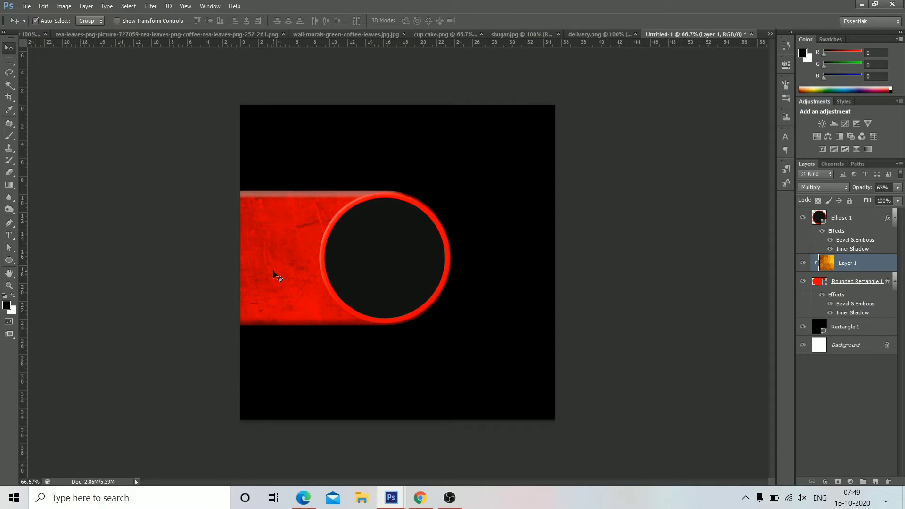
# Reposition the gold texture within the red bar.
pyautogui.moveTo(273, 274); pyautogui.dragTo(324, 253)
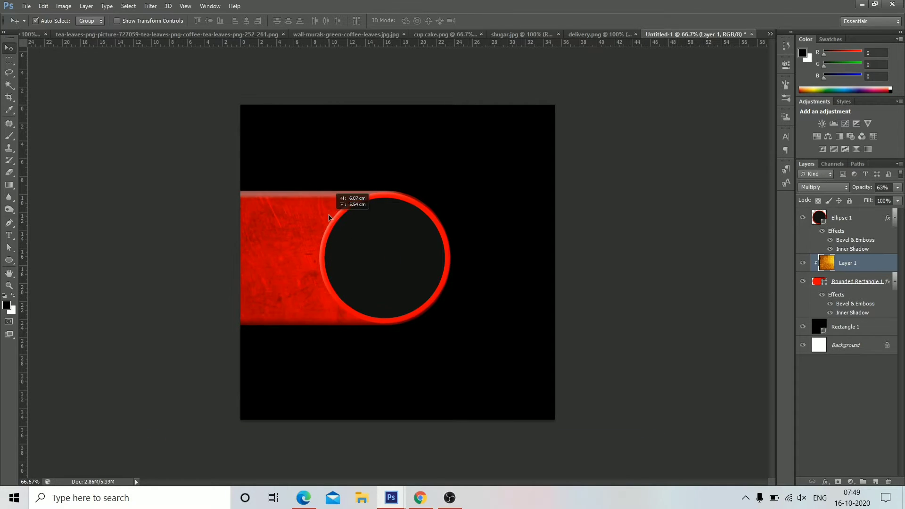
pyautogui.moveTo(323, 253)
pyautogui.mouseDown()
pyautogui.moveTo(287, 230)
pyautogui.moveTo(192, 325)
pyautogui.moveTo(160, 375)
pyautogui.mouseUp()
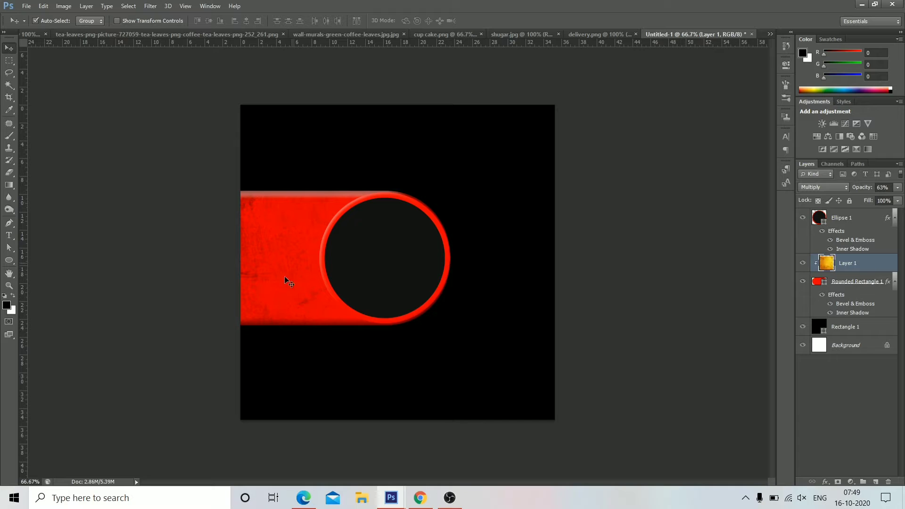
pyautogui.moveTo(267, 302)
pyautogui.mouseDown()
pyautogui.moveTo(295, 326)
pyautogui.moveTo(341, 308)
pyautogui.moveTo(307, 274)
pyautogui.mouseUp()
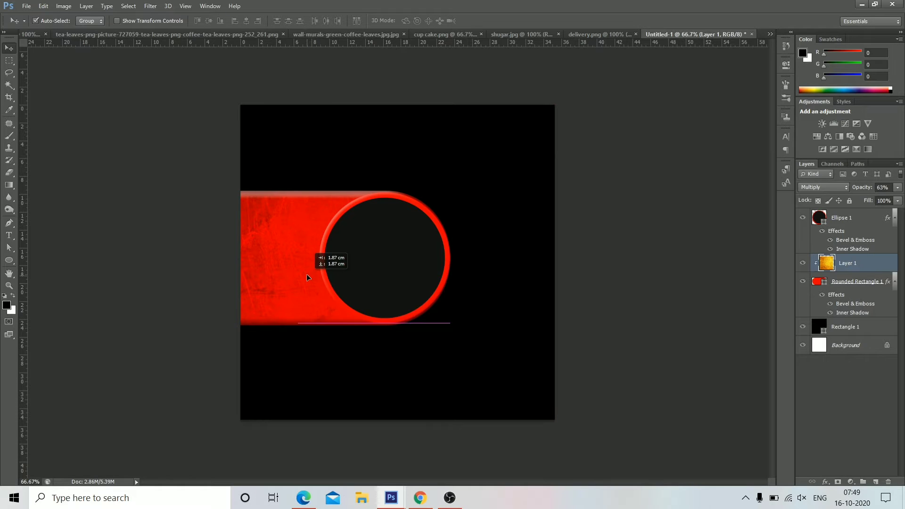
pyautogui.click(404, 250)
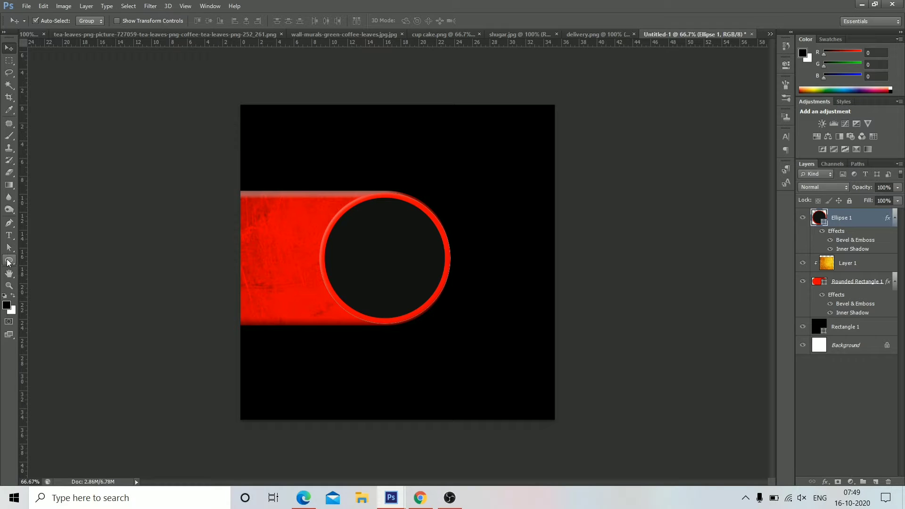
# On a new layer, draw a small circle overlapping the knob's left edge.
pyautogui.click(8, 263)
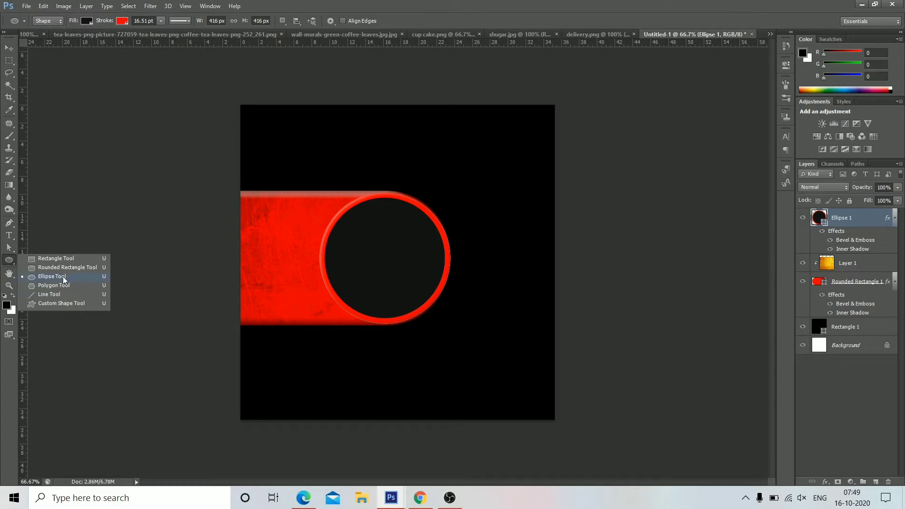
pyautogui.click(63, 276)
pyautogui.click(876, 482)
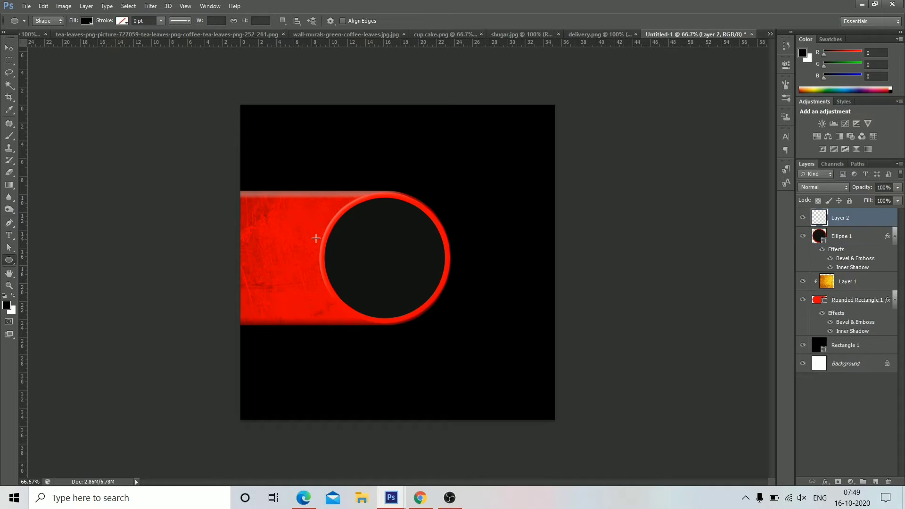
pyautogui.moveTo(299, 210); pyautogui.dragTo(359, 274)
pyautogui.moveTo(359, 274); pyautogui.dragTo(360, 272)
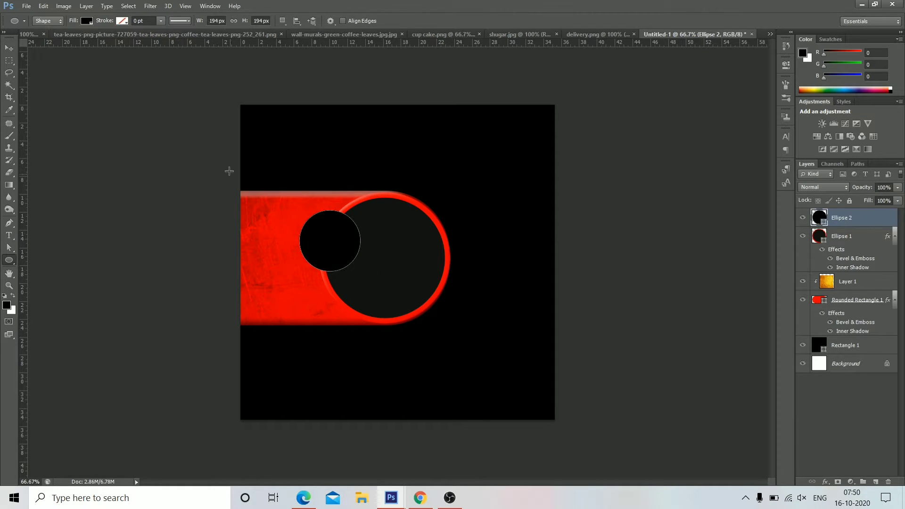
# Fill the small circle white with a 6.69 pt red outline.
pyautogui.click(86, 21)
pyautogui.click(62, 66)
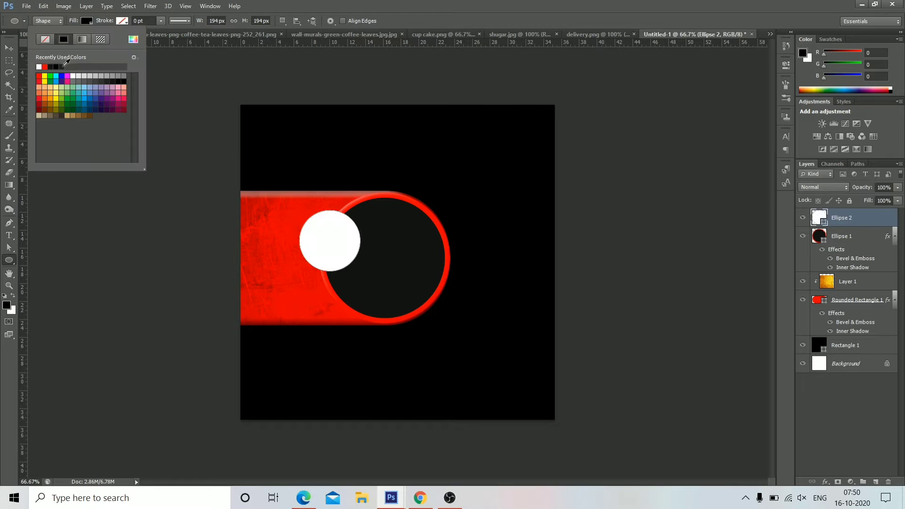
pyautogui.click(122, 21)
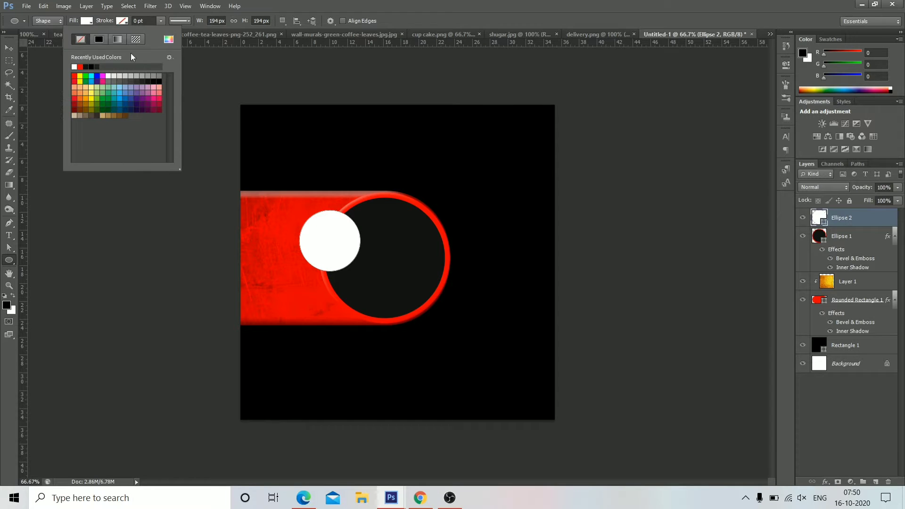
pyautogui.click(80, 67)
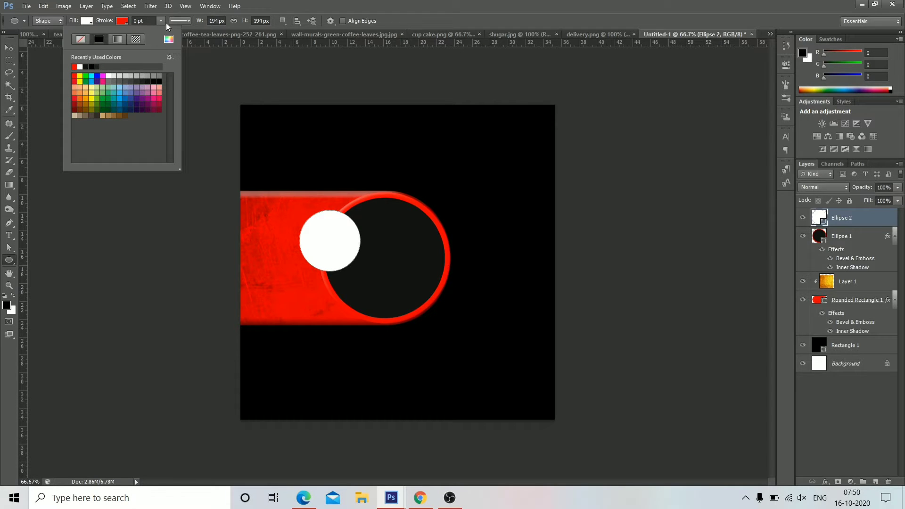
pyautogui.click(160, 21)
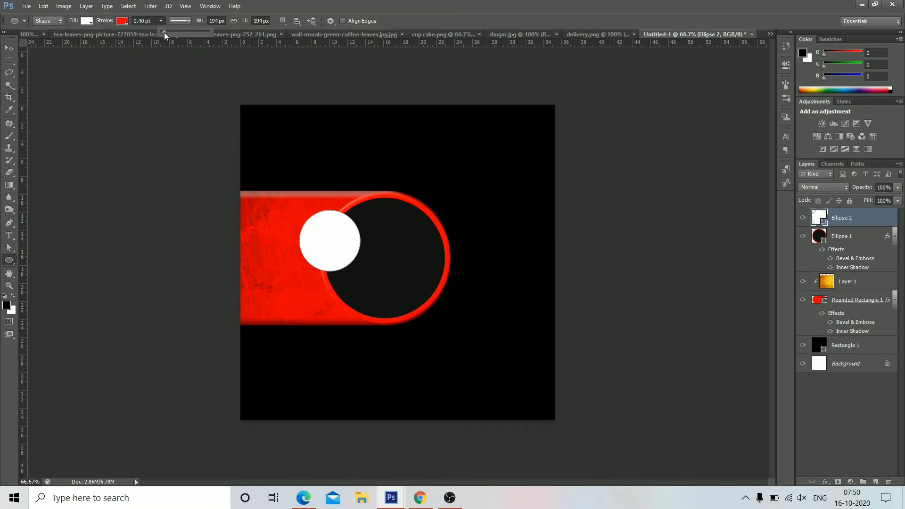
pyautogui.moveTo(164, 33); pyautogui.dragTo(174, 32)
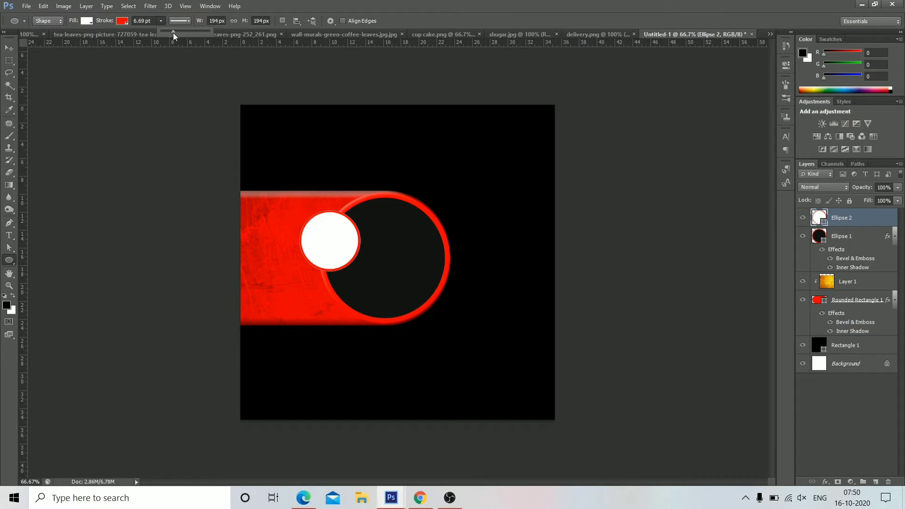
# Move the white circle up and to the left.
pyautogui.click(9, 48)
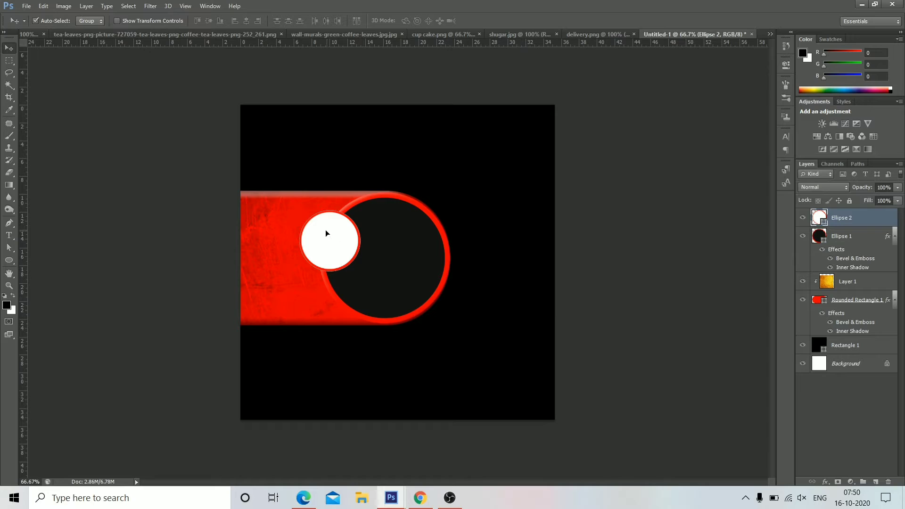
pyautogui.moveTo(326, 233); pyautogui.dragTo(325, 226)
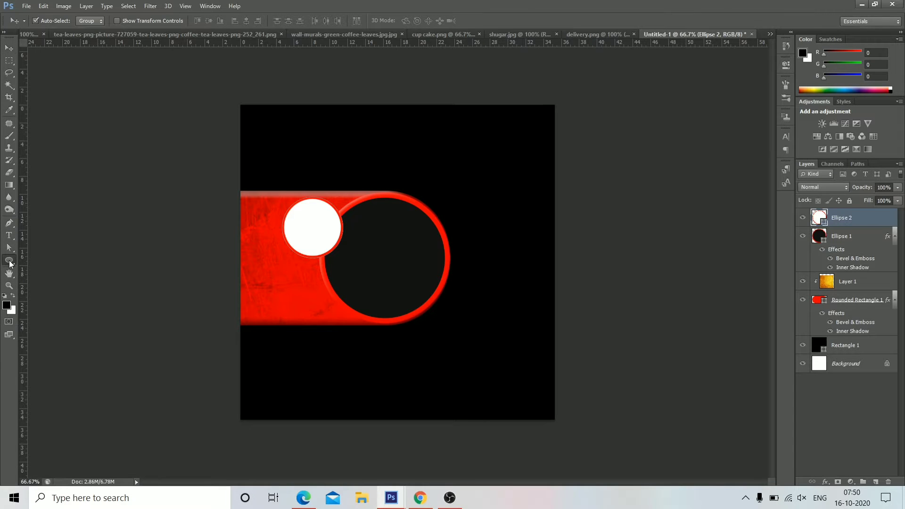
pyautogui.click(9, 260)
# Draw a rectangle across the poster bottom and place it below Rounded Rectangle 1.
pyautogui.rightClick(9, 259)
pyautogui.click(71, 263)
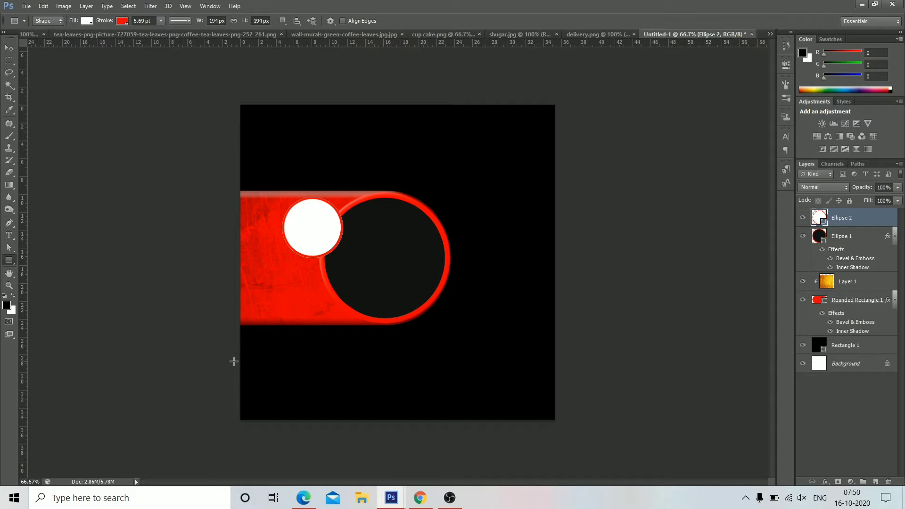
pyautogui.moveTo(235, 361); pyautogui.dragTo(561, 425)
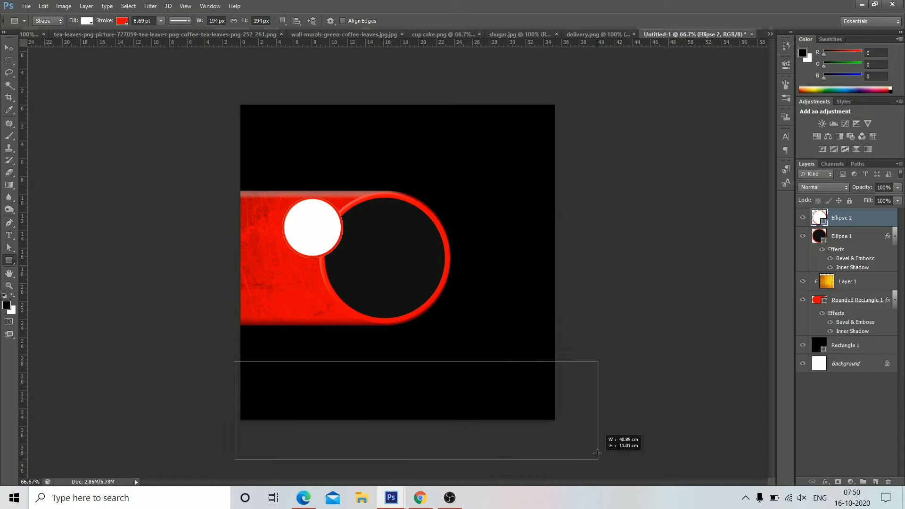
pyautogui.moveTo(560, 424); pyautogui.dragTo(560, 423)
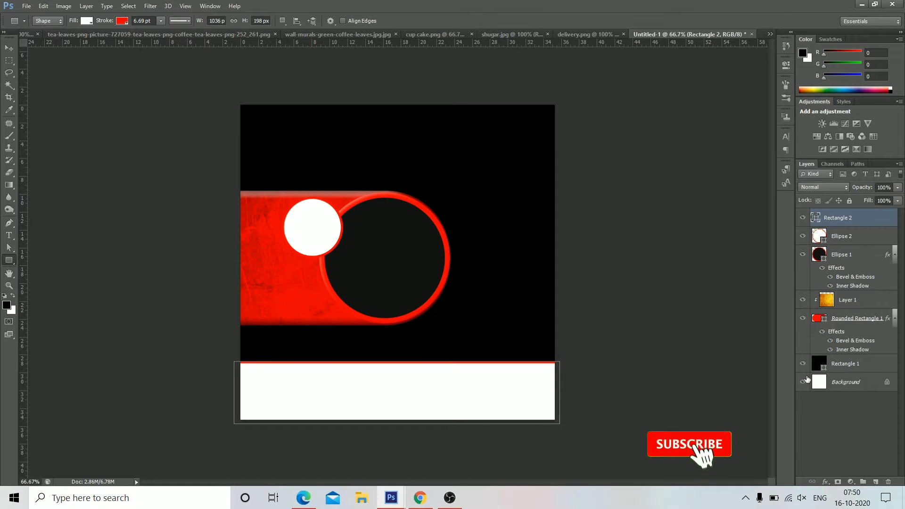
pyautogui.moveTo(871, 218); pyautogui.dragTo(870, 354)
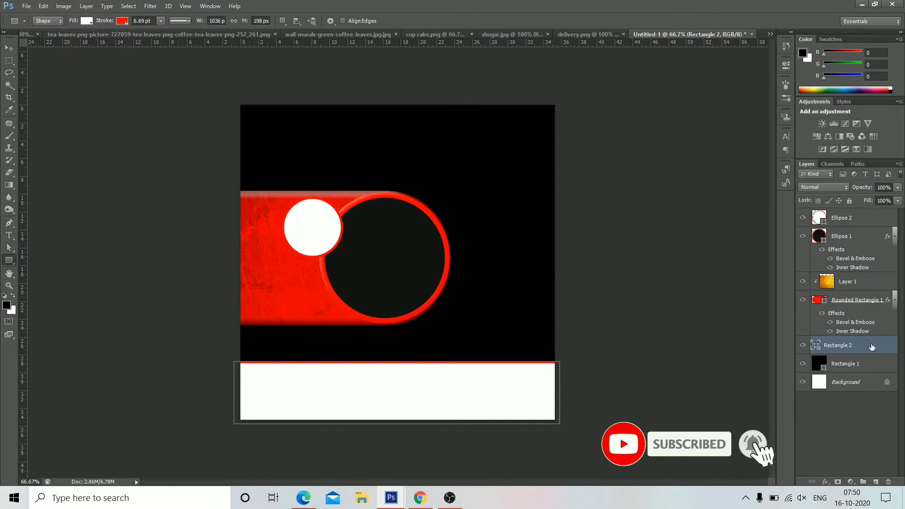
# Remove the white strip's outline and add an empty Layer 2 above it.
pyautogui.hotkey('ctrl', 'shift', 'alt', 'n')
pyautogui.press('v')
pyautogui.hotkey('alt', '[')
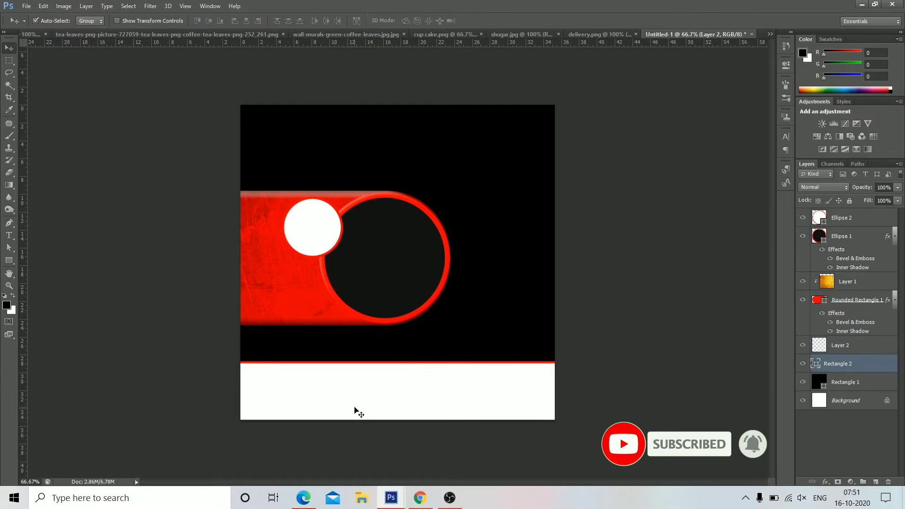
pyautogui.click(9, 261)
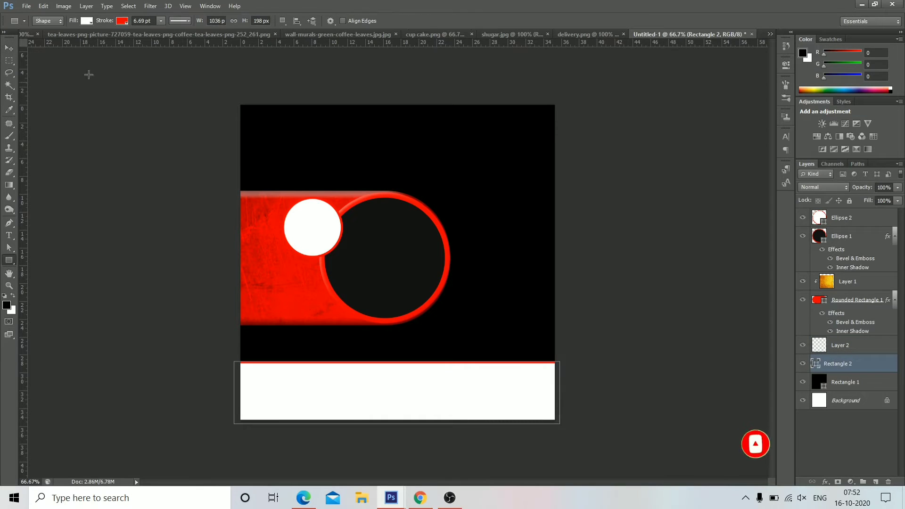
pyautogui.click(87, 21)
pyautogui.click(81, 39)
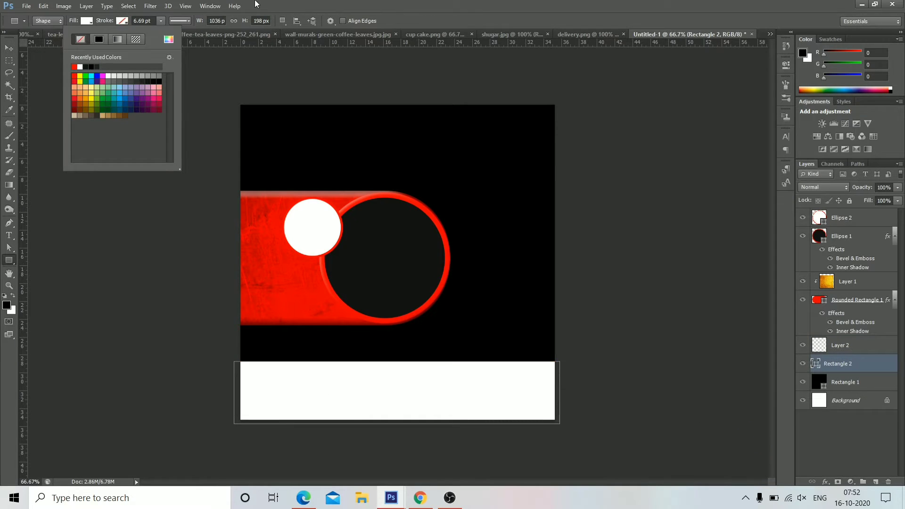
pyautogui.press('v')
pyautogui.hotkey('alt', ']')
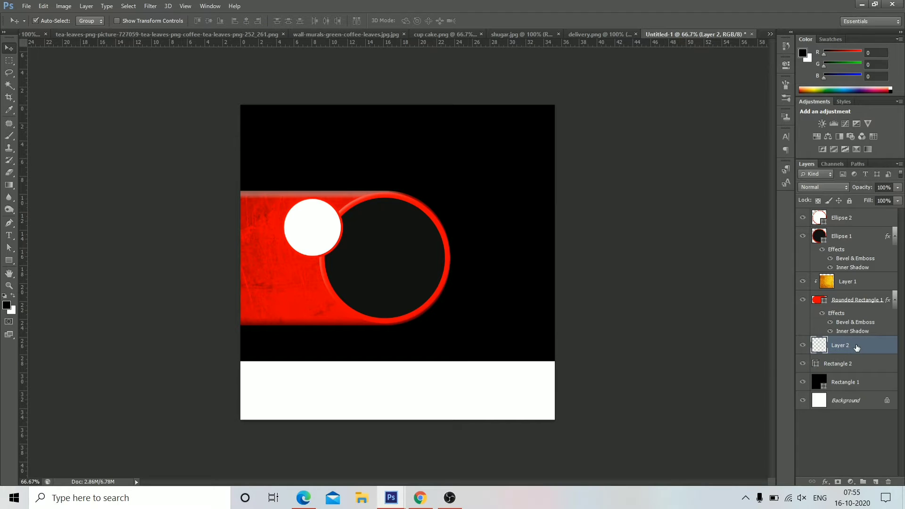
# Choose a scattered grunge brush preset, enlarged to about 166–176 px.
pyautogui.click(9, 135)
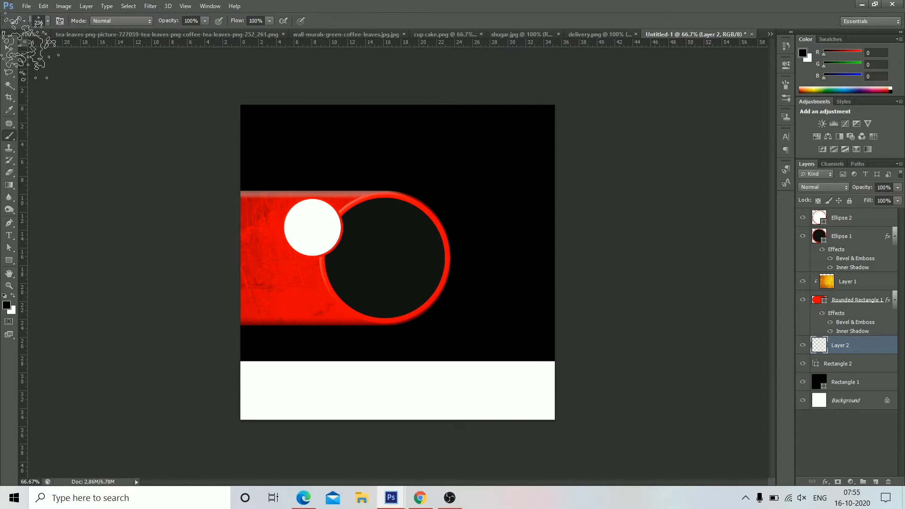
pyautogui.click(47, 21)
pyautogui.scroll(-3, 235, 174)
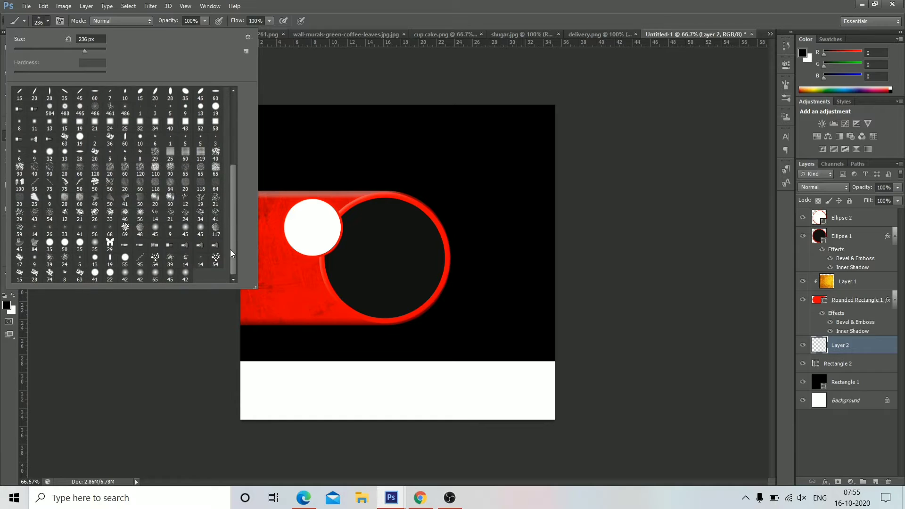
pyautogui.click(50, 259)
pyautogui.moveTo(31, 50); pyautogui.dragTo(82, 54)
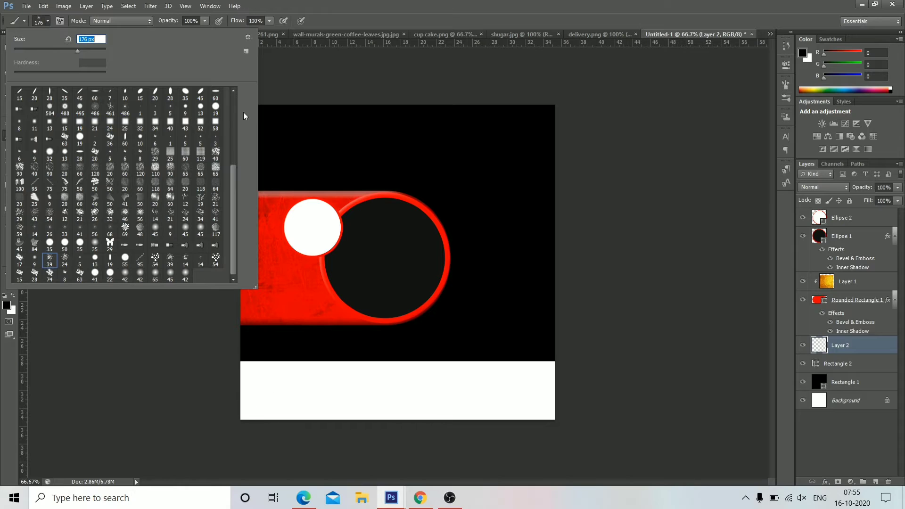
pyautogui.press('Return')
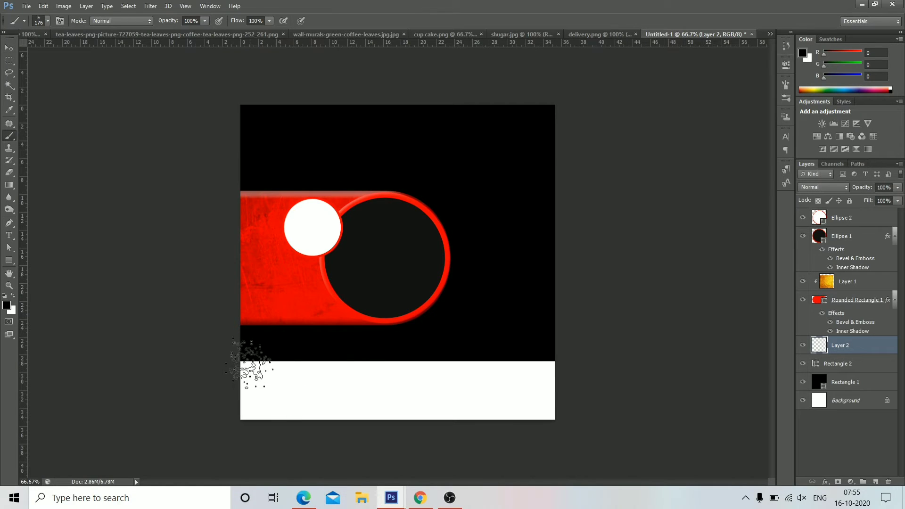
# Paint black grunge along the white strip's top edge, then switch to another scattered brush.
pyautogui.moveTo(249, 364)
pyautogui.mouseDown()
pyautogui.moveTo(231, 361)
pyautogui.moveTo(392, 363)
pyautogui.moveTo(303, 349)
pyautogui.moveTo(375, 346)
pyautogui.moveTo(465, 359)
pyautogui.moveTo(564, 351)
pyautogui.mouseUp()
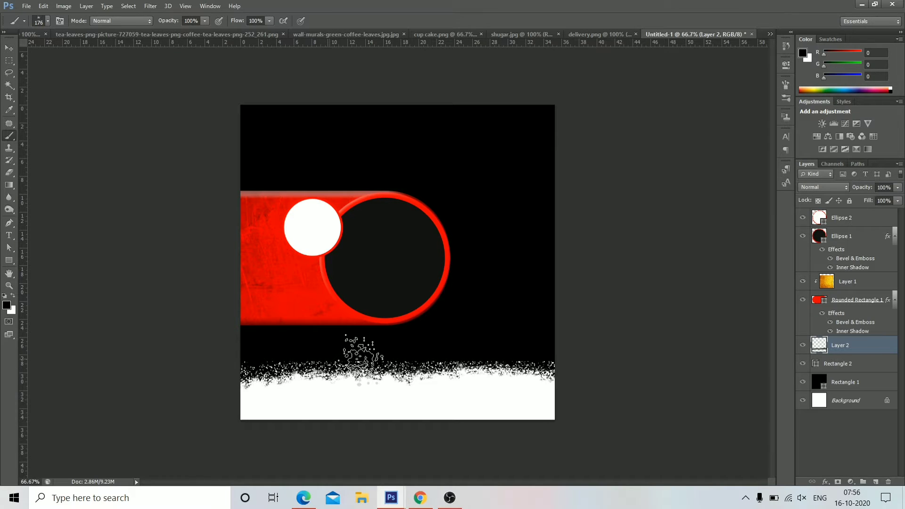
pyautogui.click(47, 21)
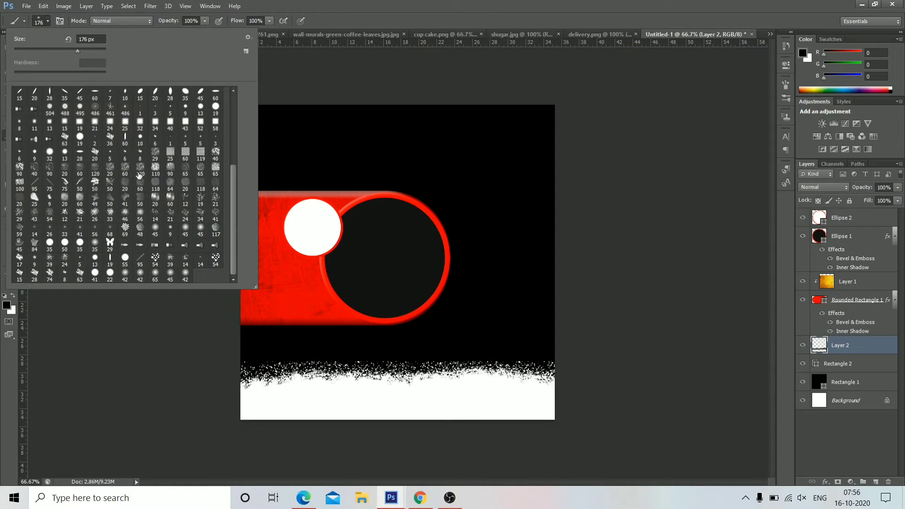
pyautogui.click(110, 136)
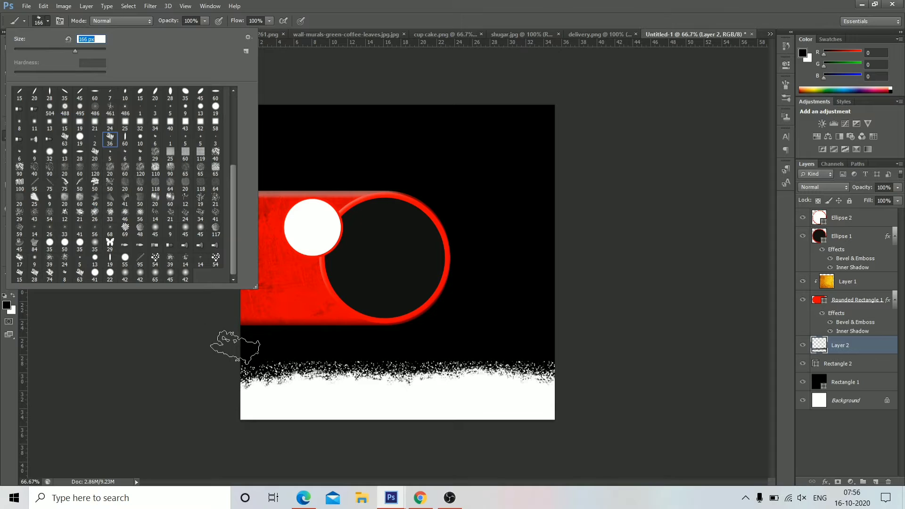
pyautogui.press('Return')
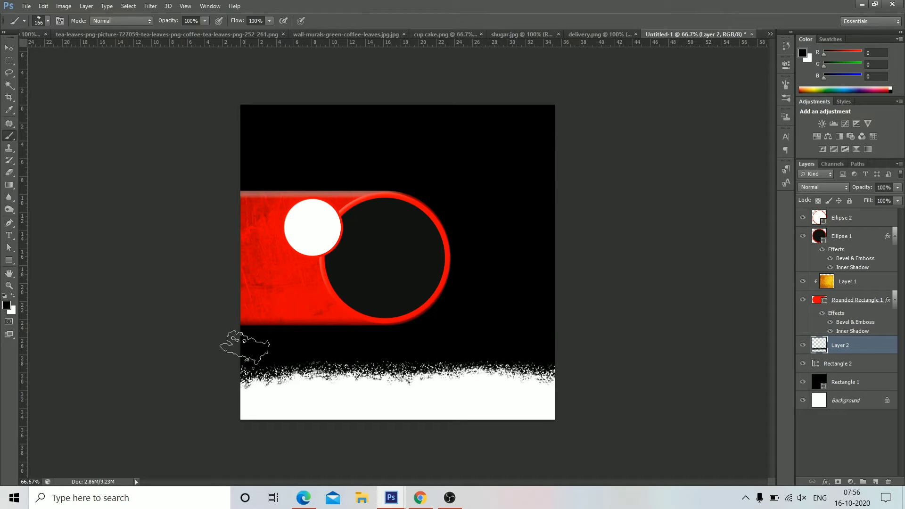
pyautogui.click(9, 48)
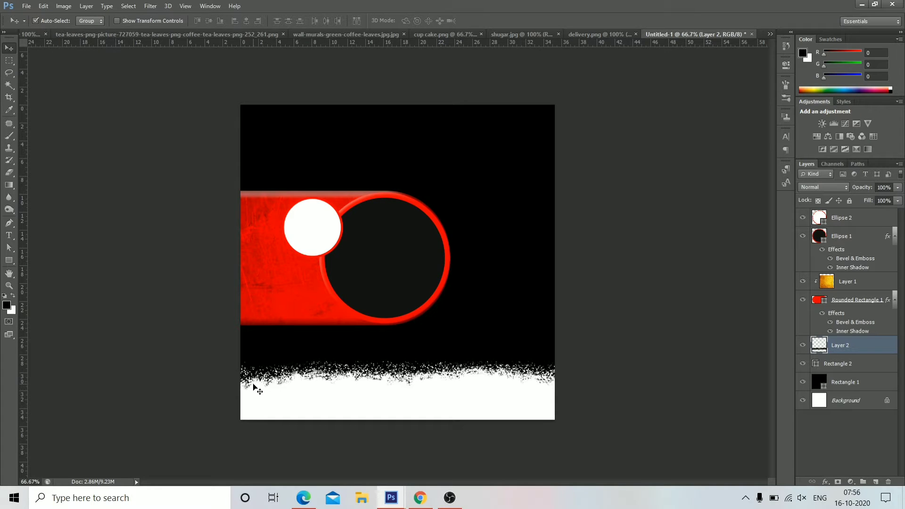
# In cofee cup.jpg, quick-select the cup and saucer.
pyautogui.click(770, 35)
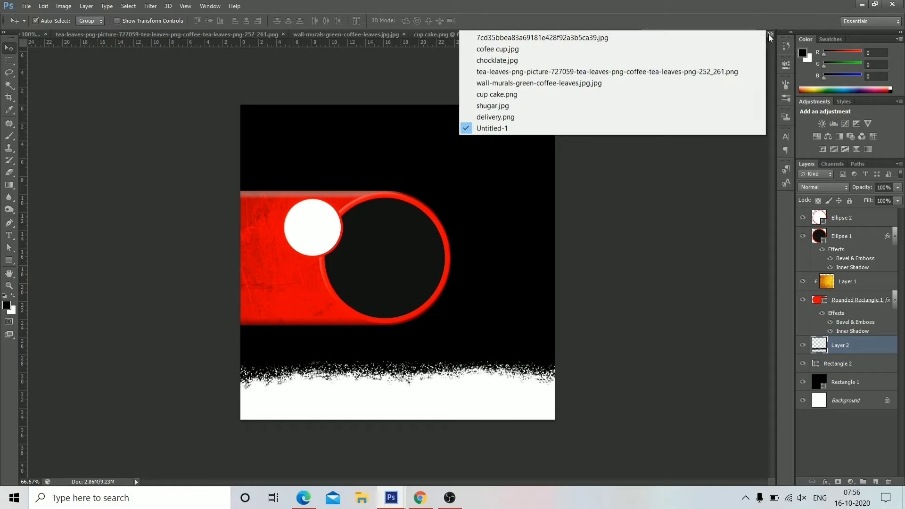
pyautogui.click(534, 49)
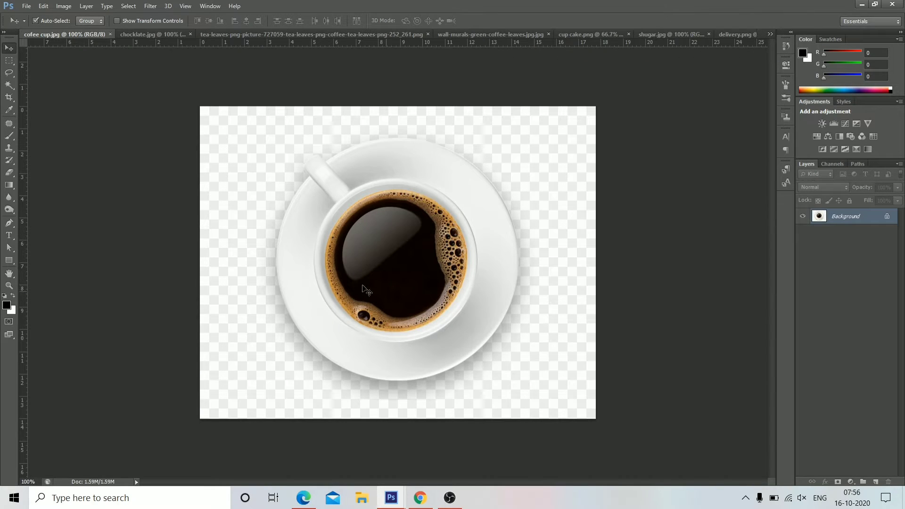
pyautogui.press('w')
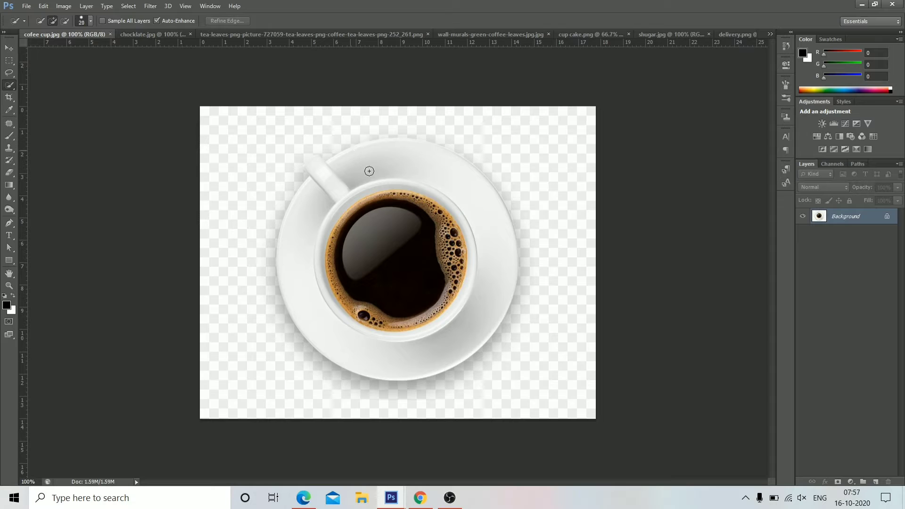
pyautogui.moveTo(369, 171)
pyautogui.mouseDown()
pyautogui.moveTo(439, 353)
pyautogui.moveTo(319, 323)
pyautogui.moveTo(299, 238)
pyautogui.moveTo(306, 137)
pyautogui.moveTo(294, 177)
pyautogui.moveTo(352, 136)
pyautogui.moveTo(455, 133)
pyautogui.moveTo(508, 187)
pyautogui.moveTo(274, 125)
pyautogui.mouseUp()
# Refine the selection by trimming background along the saucer rim and adding the cup handle.
pyautogui.press('alt')
pyautogui.moveTo(271, 201); pyautogui.dragTo(422, 121)
pyautogui.press('[')
pyautogui.press('[')
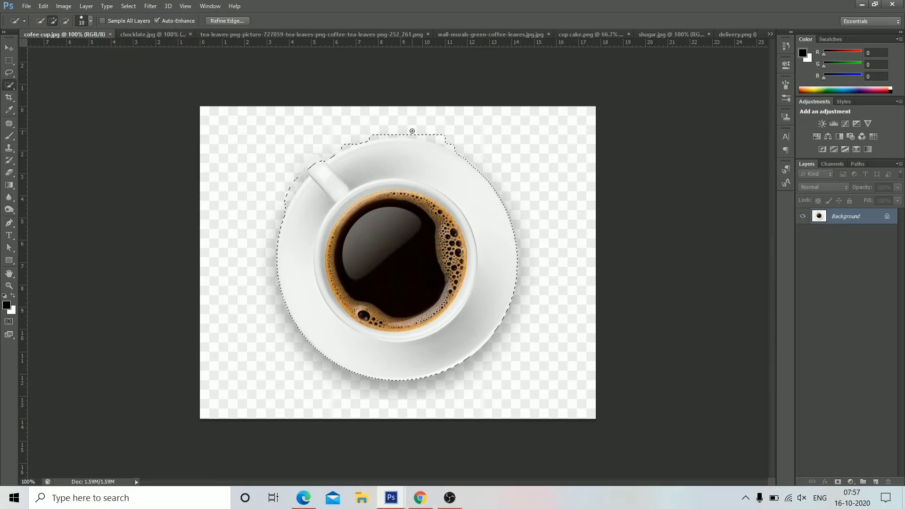
pyautogui.moveTo(295, 199); pyautogui.dragTo(279, 206)
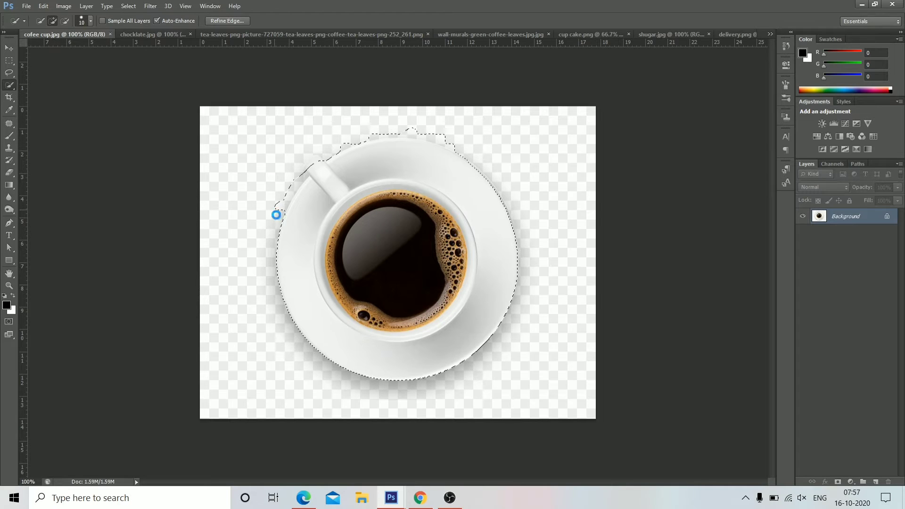
pyautogui.press('alt')
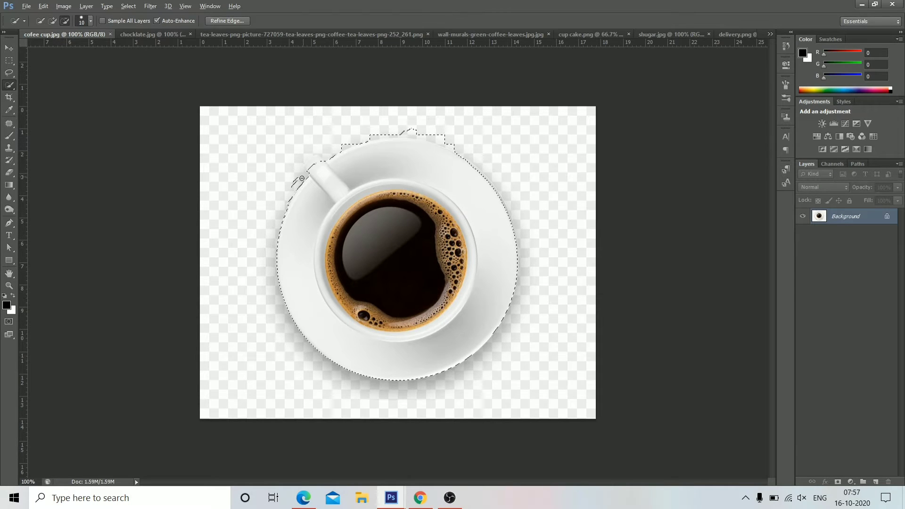
pyautogui.moveTo(302, 177); pyautogui.dragTo(355, 142)
pyautogui.moveTo(355, 142)
pyautogui.mouseDown()
pyautogui.moveTo(456, 162)
pyautogui.moveTo(472, 154)
pyautogui.mouseUp()
pyautogui.press('alt')
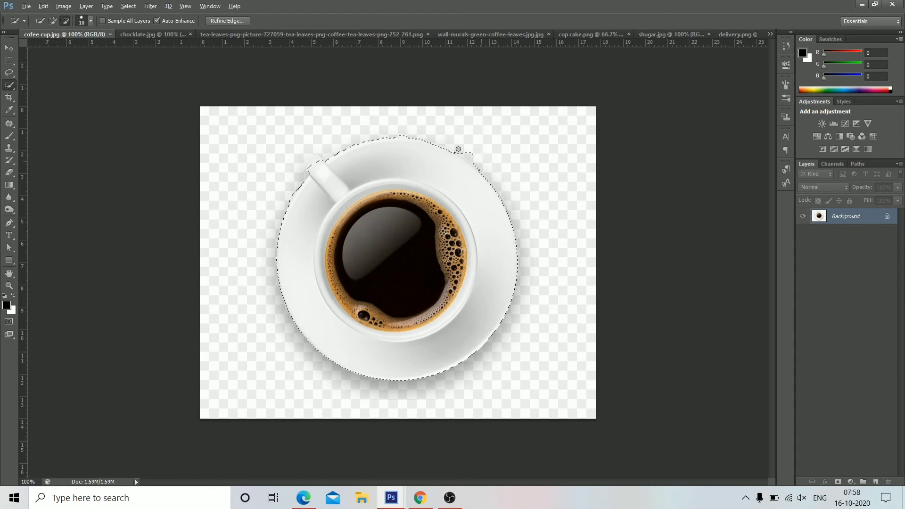
pyautogui.moveTo(458, 149); pyautogui.dragTo(479, 157)
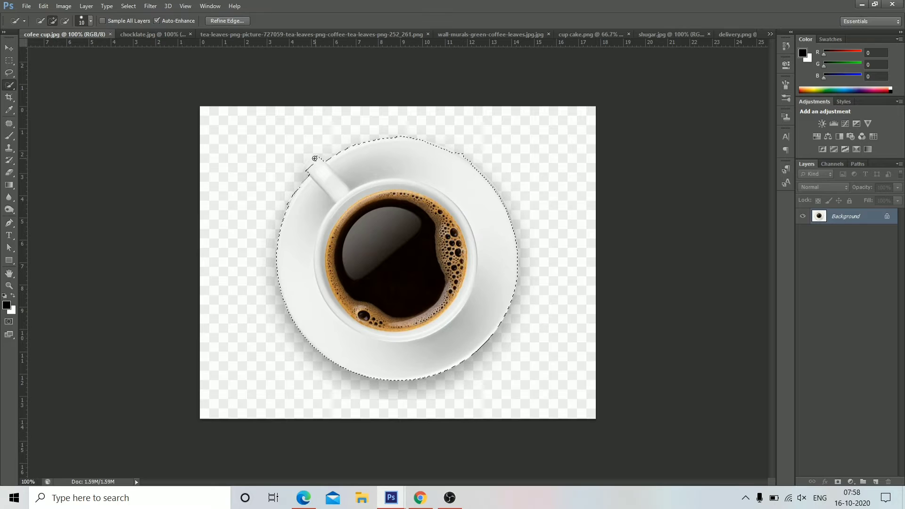
pyautogui.moveTo(317, 158); pyautogui.dragTo(307, 168)
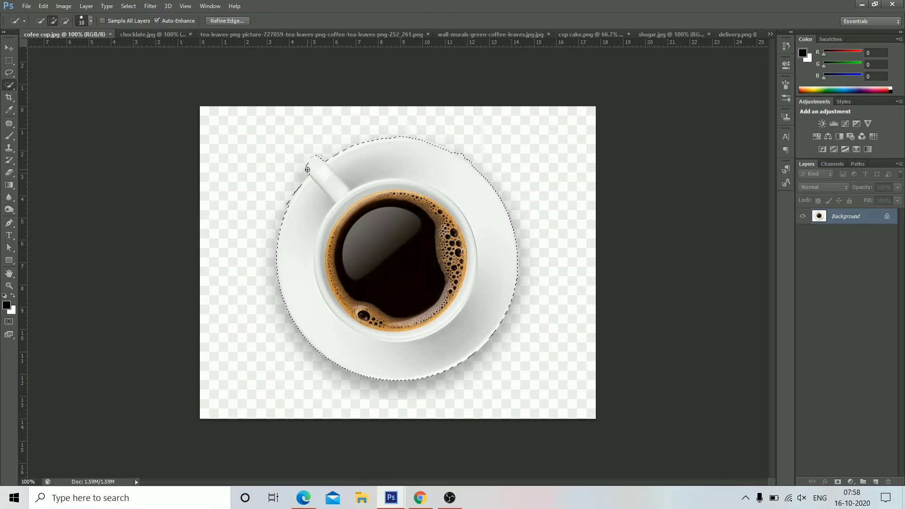
pyautogui.click(9, 47)
# Copy the cut-out cup onto Untitled-1 and move its layer to the top.
pyautogui.moveTo(81, 34); pyautogui.dragTo(595, 78)
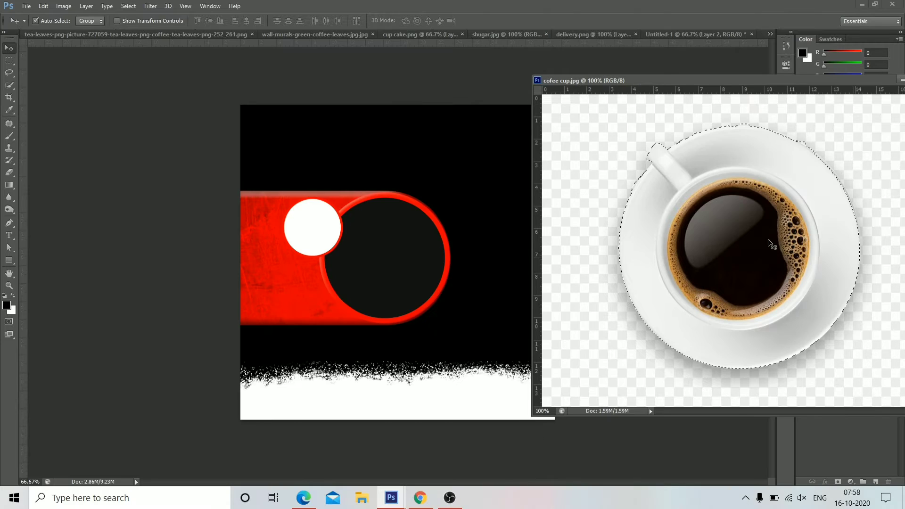
pyautogui.moveTo(769, 244); pyautogui.dragTo(374, 257)
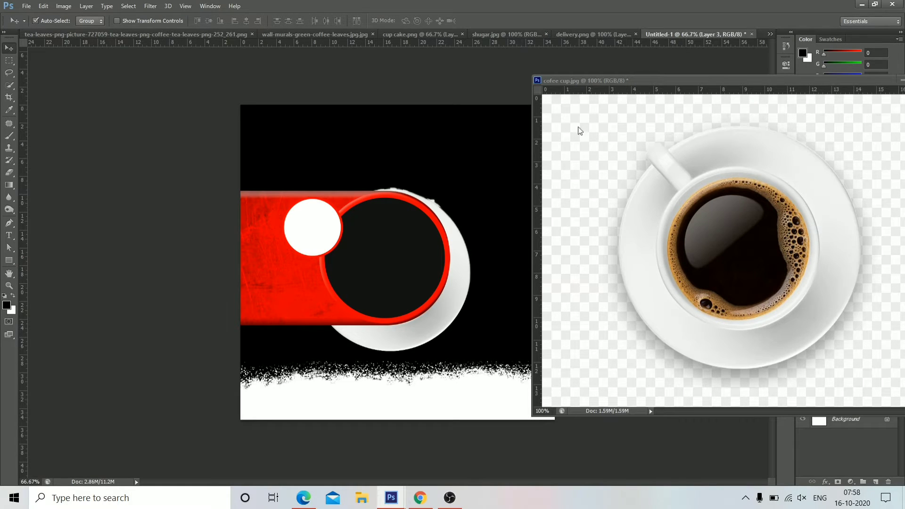
pyautogui.moveTo(675, 77); pyautogui.dragTo(407, 143)
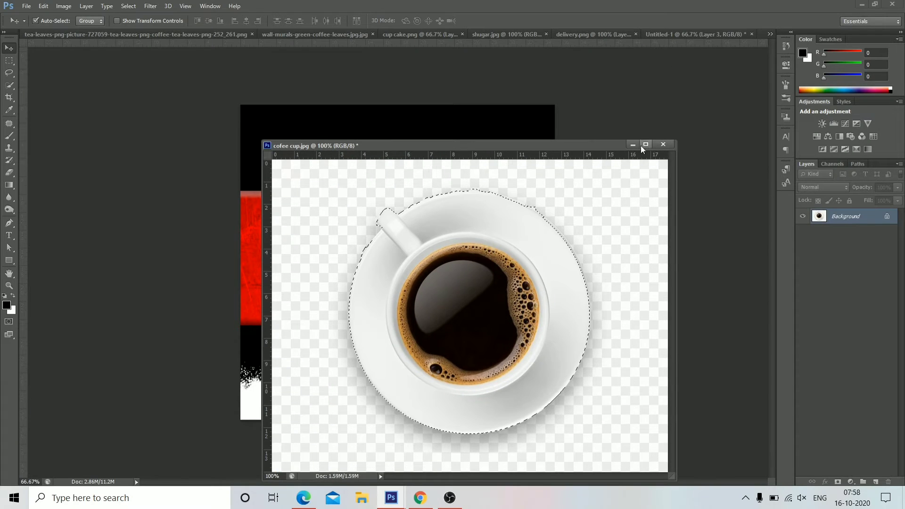
pyautogui.click(630, 145)
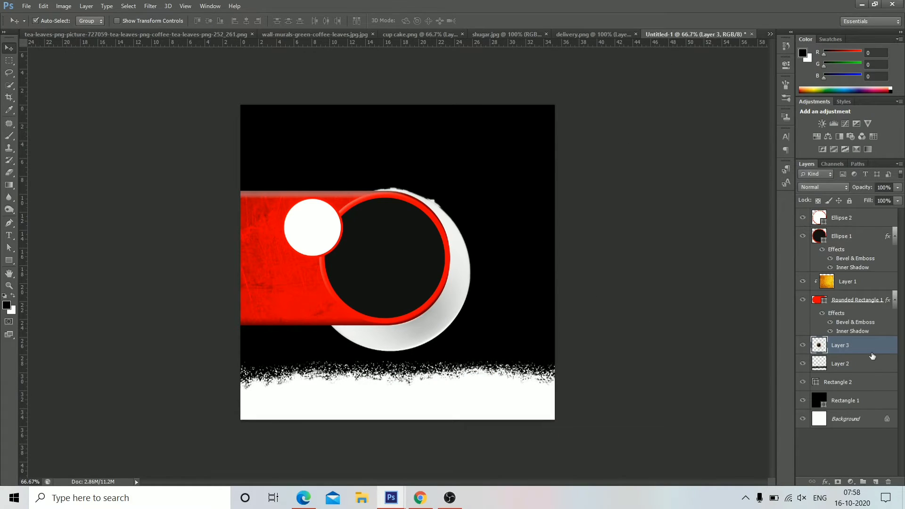
pyautogui.moveTo(872, 356); pyautogui.dragTo(868, 212)
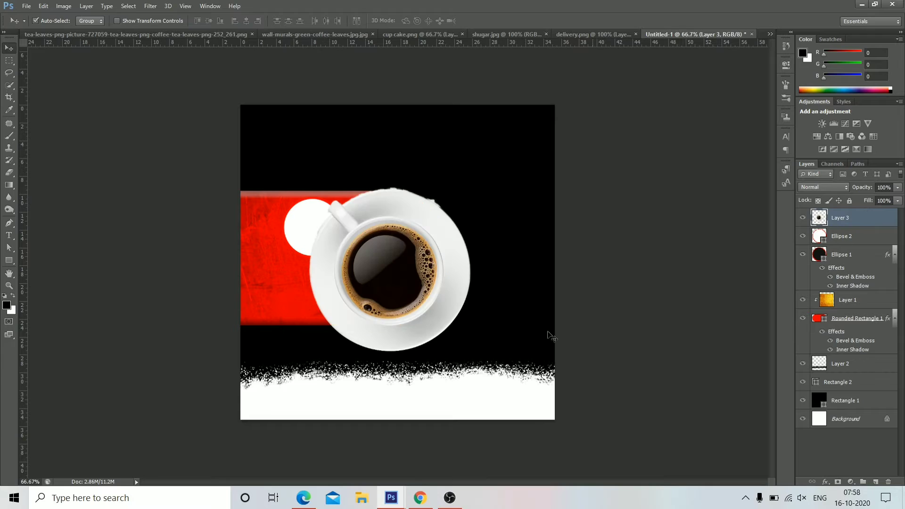
# Trace a Pen path around the area above the cup, make it a selection, then deselect.
pyautogui.click(9, 222)
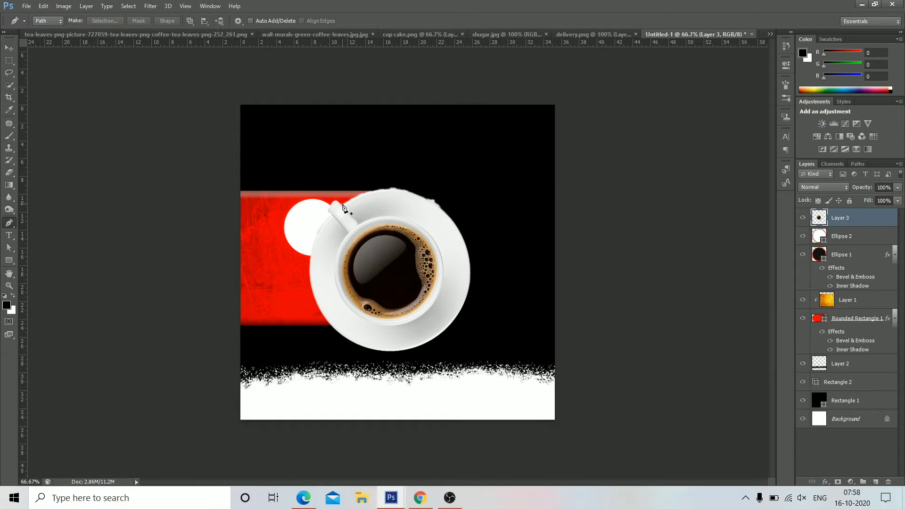
pyautogui.click(446, 217)
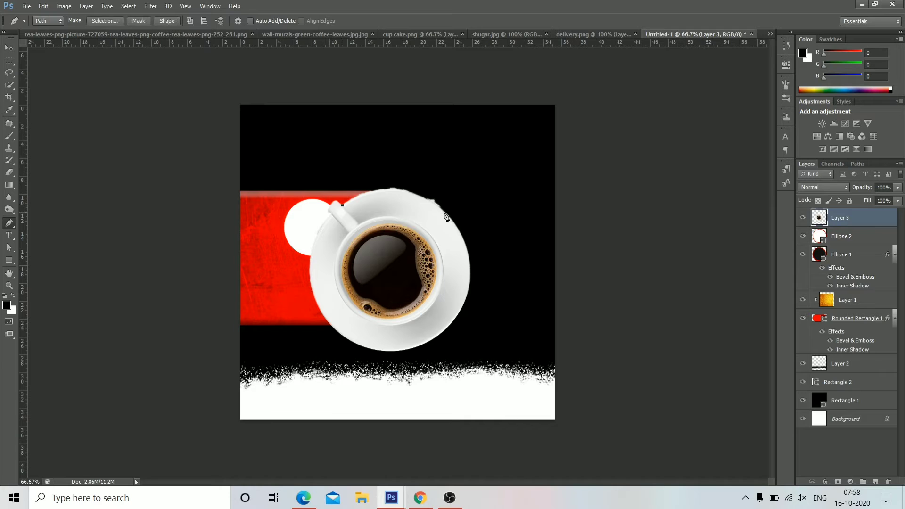
pyautogui.moveTo(444, 213); pyautogui.dragTo(494, 264)
pyautogui.click(476, 174)
pyautogui.click(359, 142)
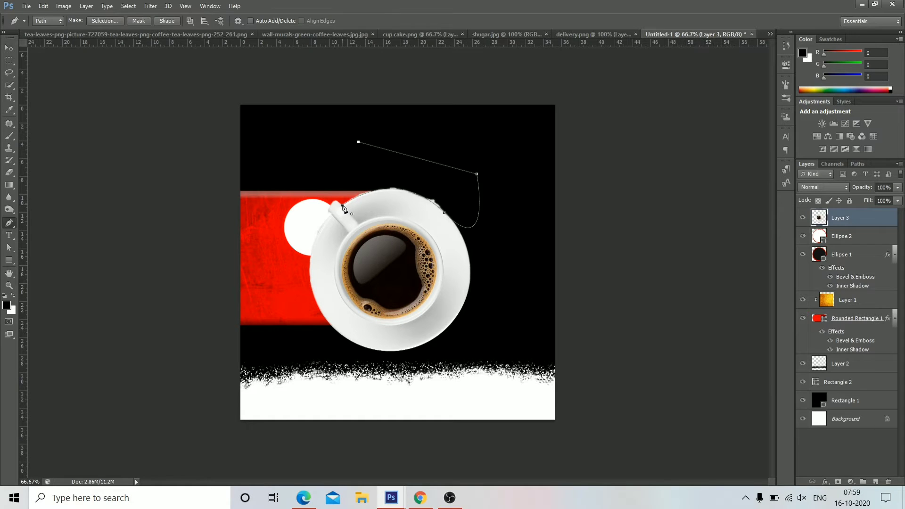
pyautogui.click(344, 208)
pyautogui.rightClick(372, 178)
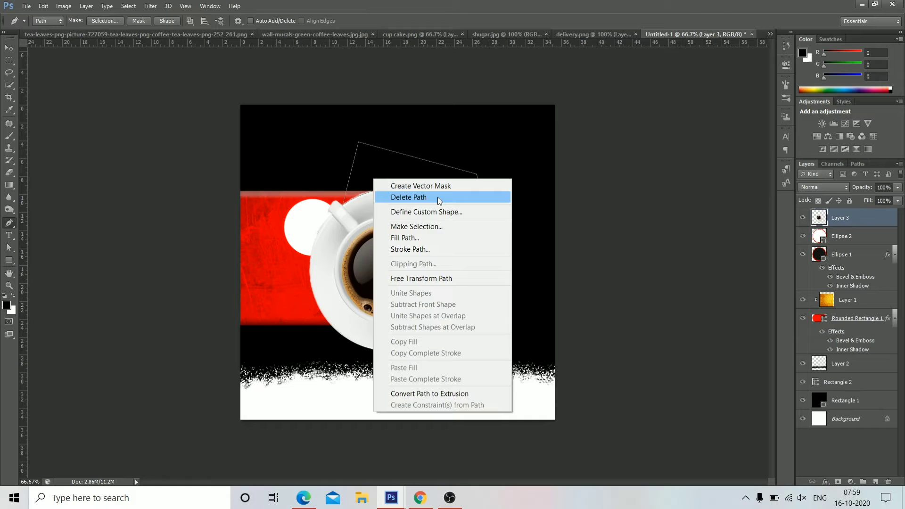
pyautogui.click(428, 228)
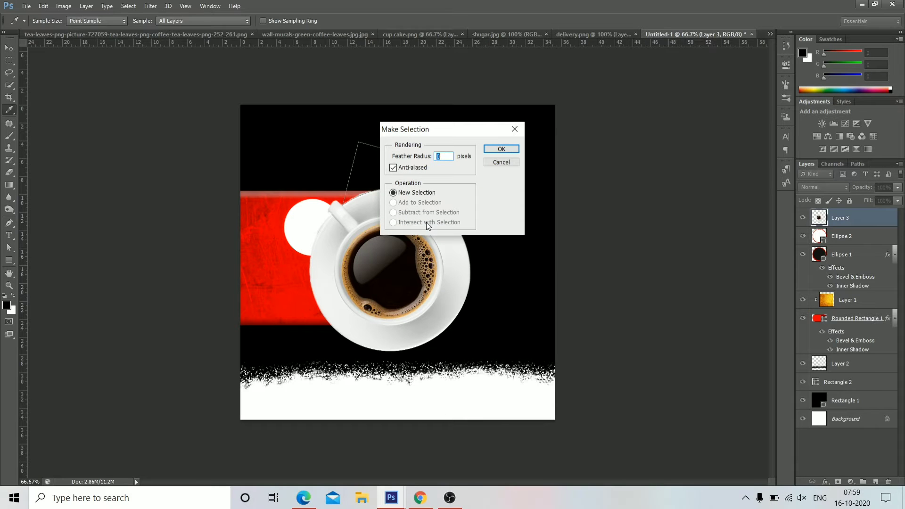
pyautogui.click(502, 149)
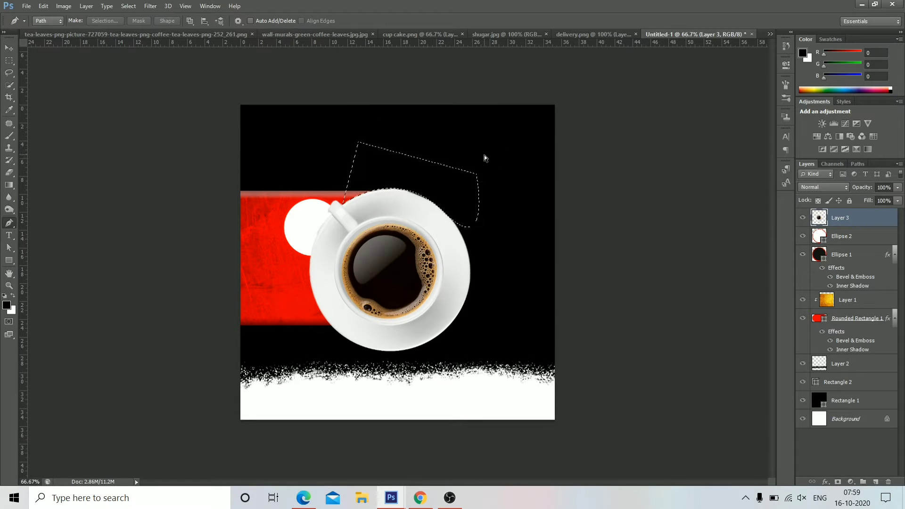
pyautogui.hotkey('ctrl', 'd')
pyautogui.press('v')
# Scale the cup down to about a third and move it into the dark circle.
pyautogui.click(43, 6)
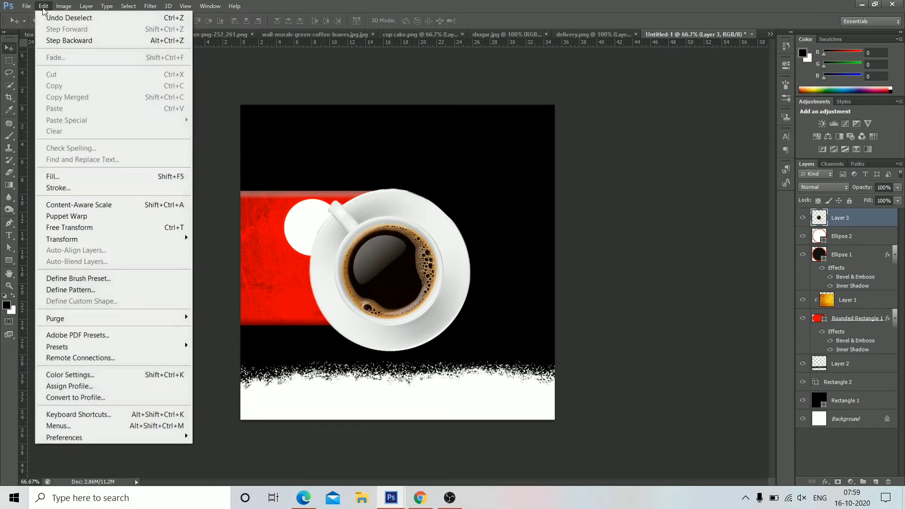
pyautogui.click(106, 228)
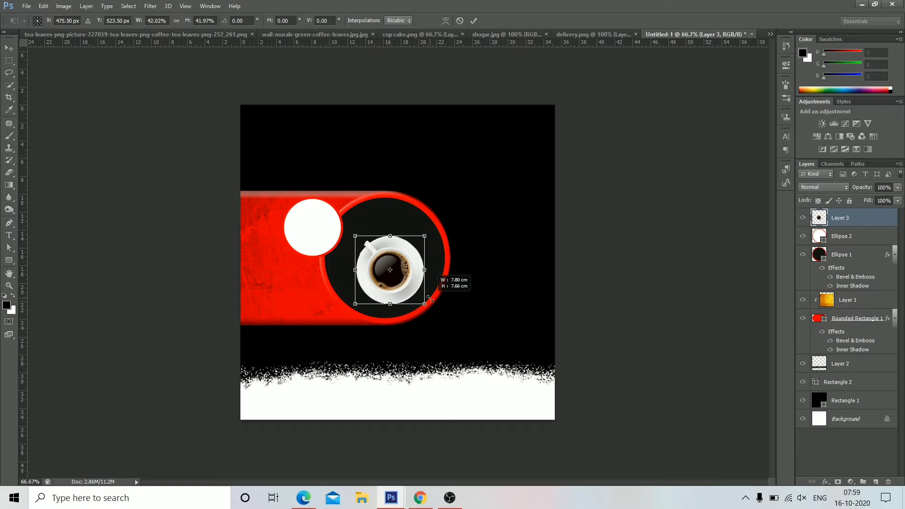
pyautogui.moveTo(441, 316); pyautogui.dragTo(416, 295)
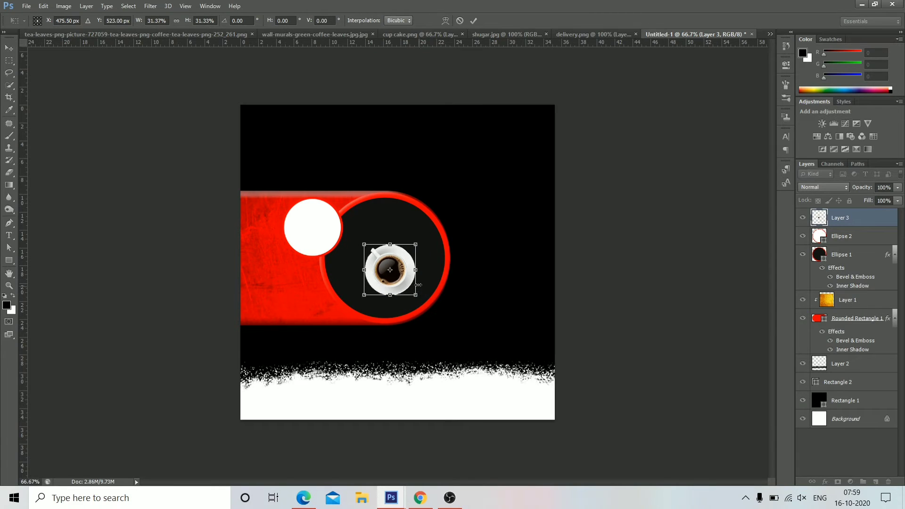
pyautogui.click(474, 20)
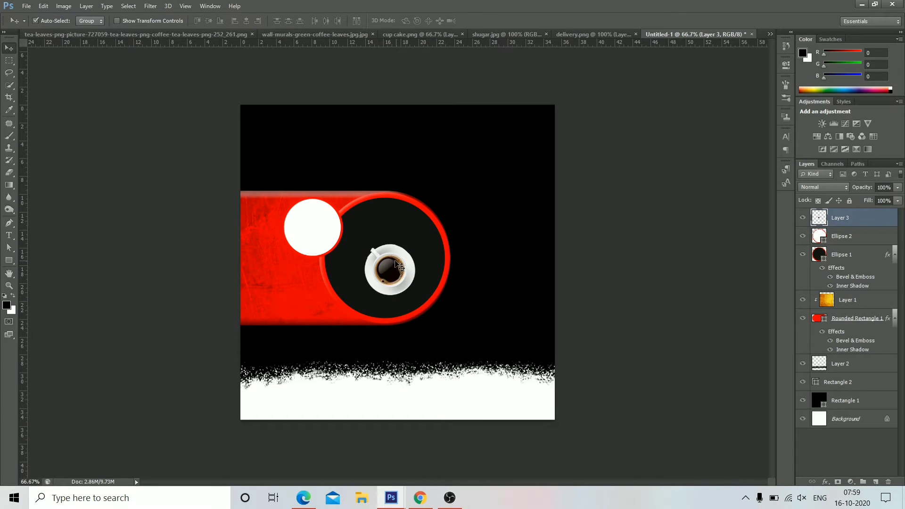
pyautogui.moveTo(396, 265); pyautogui.dragTo(389, 250)
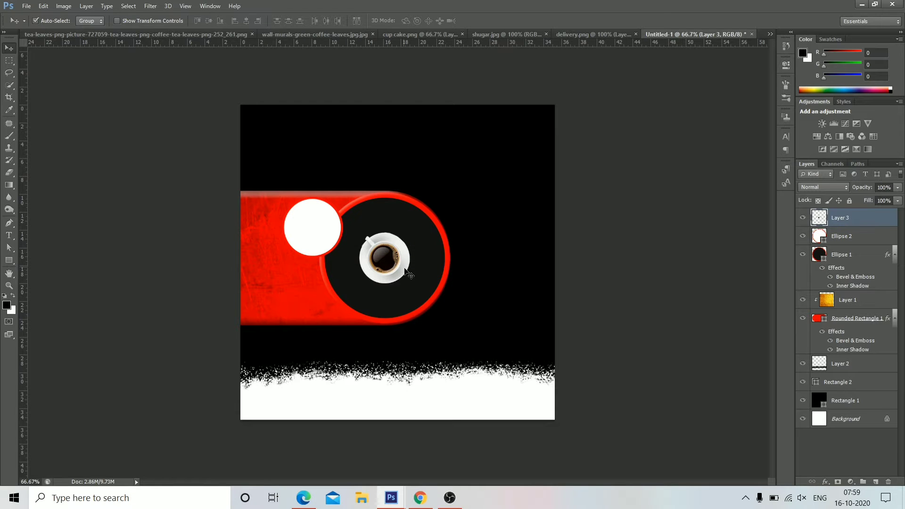
# Enlarge the cup again with Free Transform so it fills the dark circle.
pyautogui.click(44, 6)
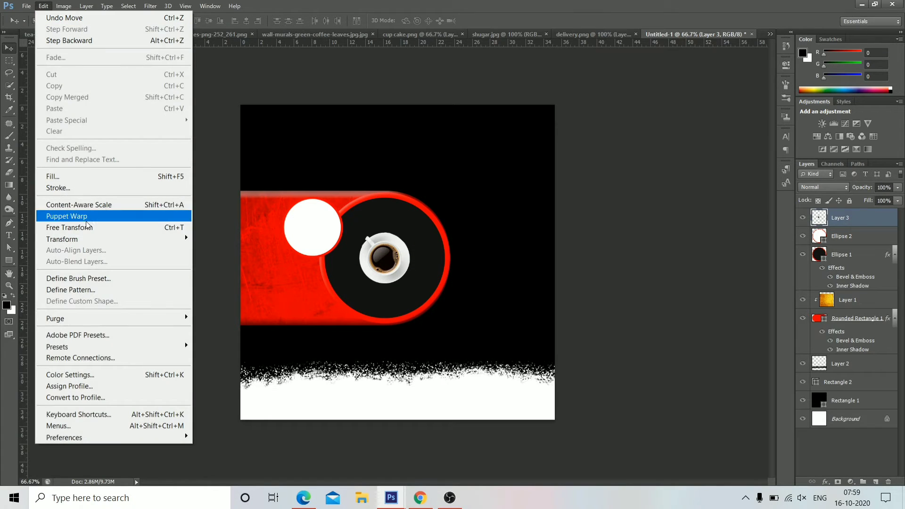
pyautogui.click(112, 229)
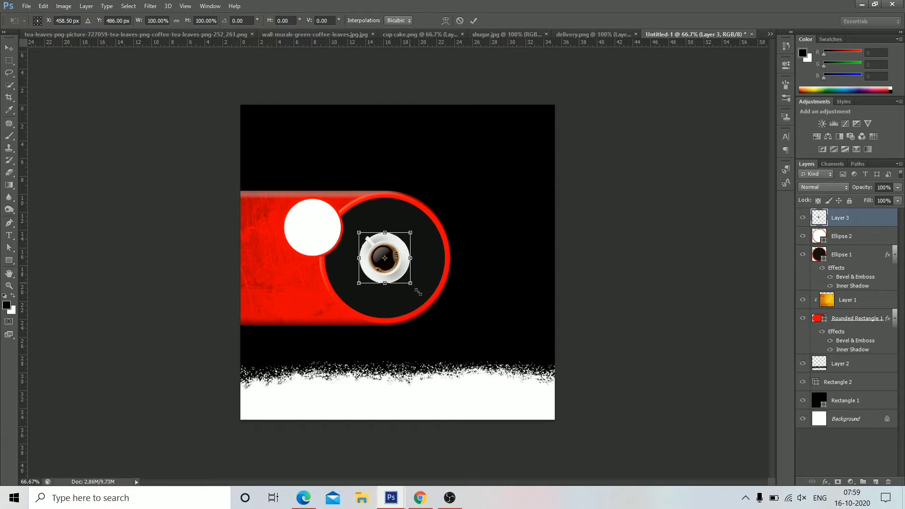
pyautogui.moveTo(418, 292); pyautogui.dragTo(425, 298)
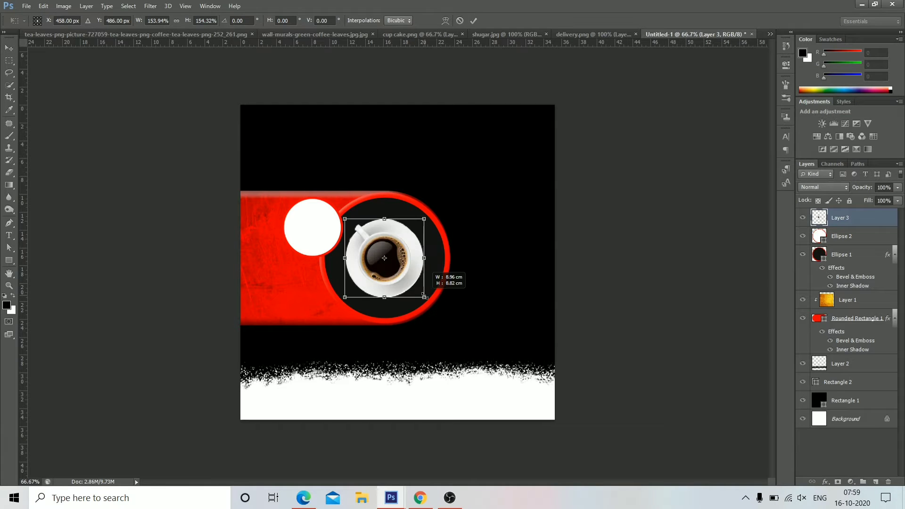
pyautogui.click(473, 20)
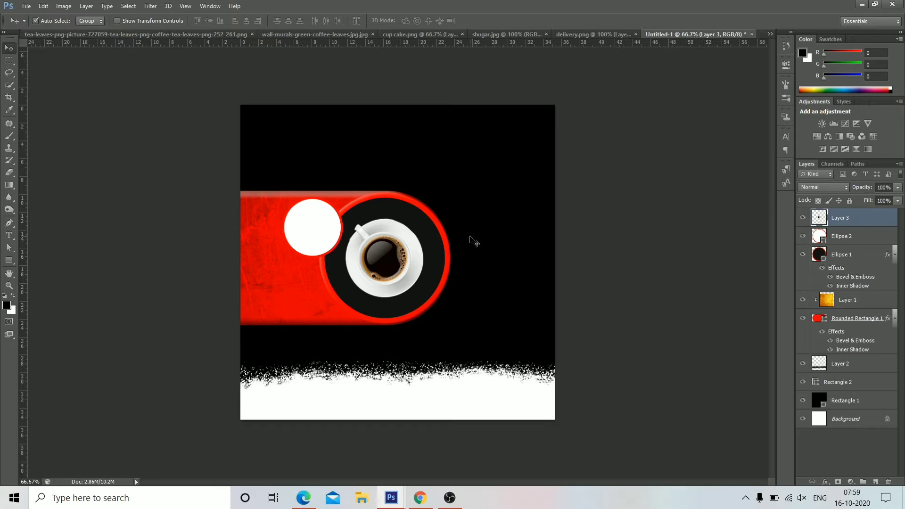
# Change the Ellipse 1 fill to a darker grey.
pyautogui.click(818, 273)
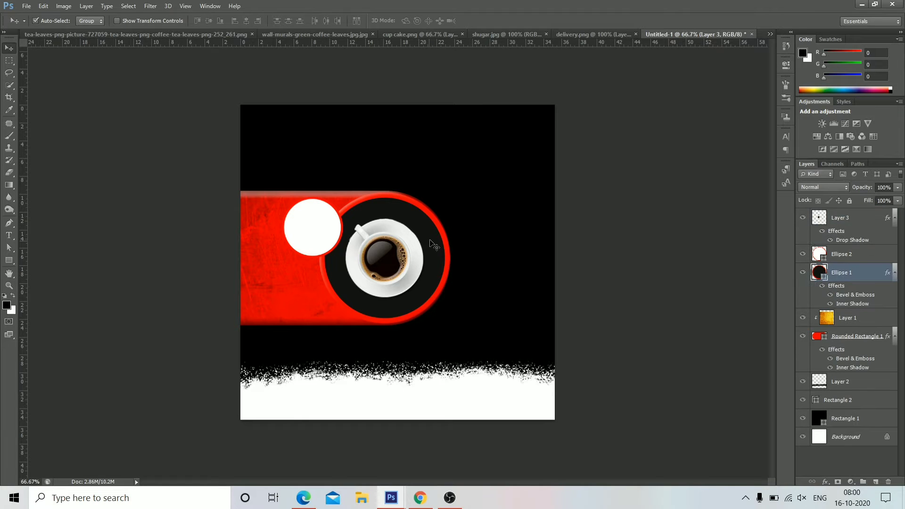
pyautogui.doubleClick(817, 273)
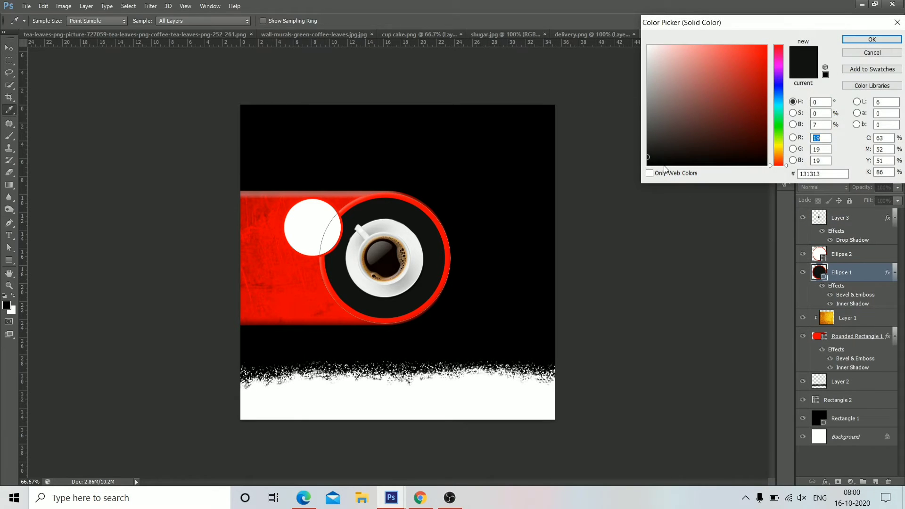
pyautogui.click(650, 135)
pyautogui.click(648, 138)
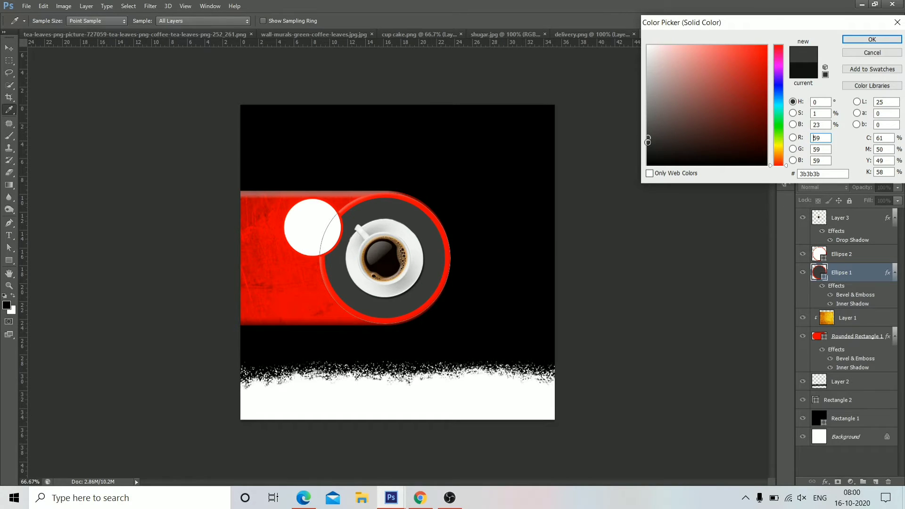
pyautogui.click(647, 142)
pyautogui.click(858, 38)
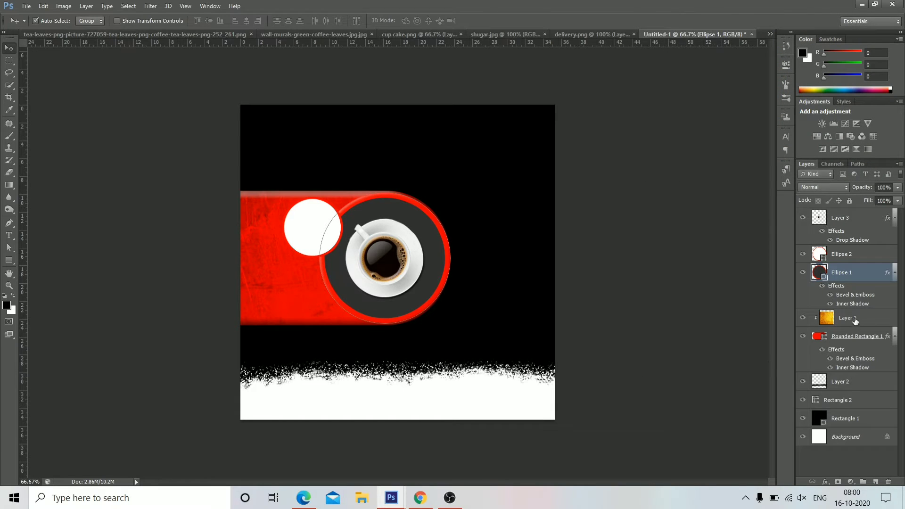
# Duplicate texture Layer 1, place the copy above the ellipse and clip it to the circle.
pyautogui.moveTo(855, 320); pyautogui.dragTo(876, 482)
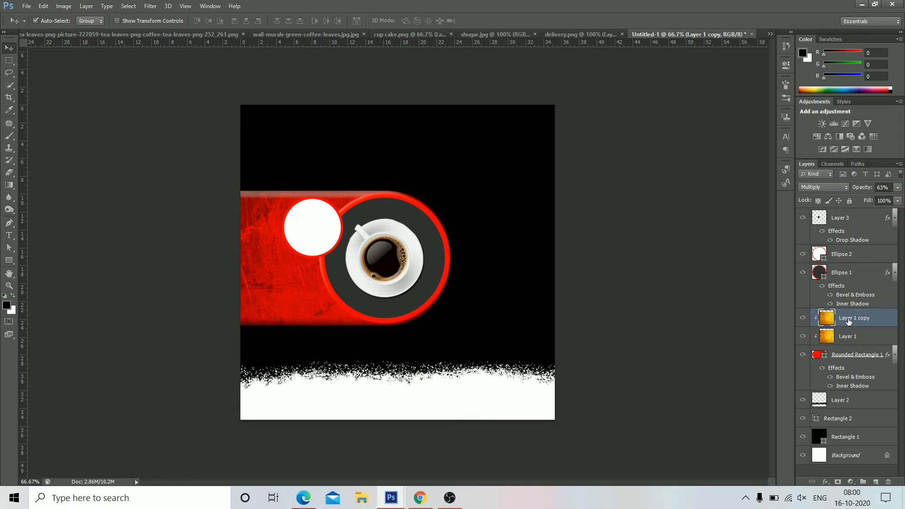
pyautogui.moveTo(849, 321); pyautogui.dragTo(843, 264)
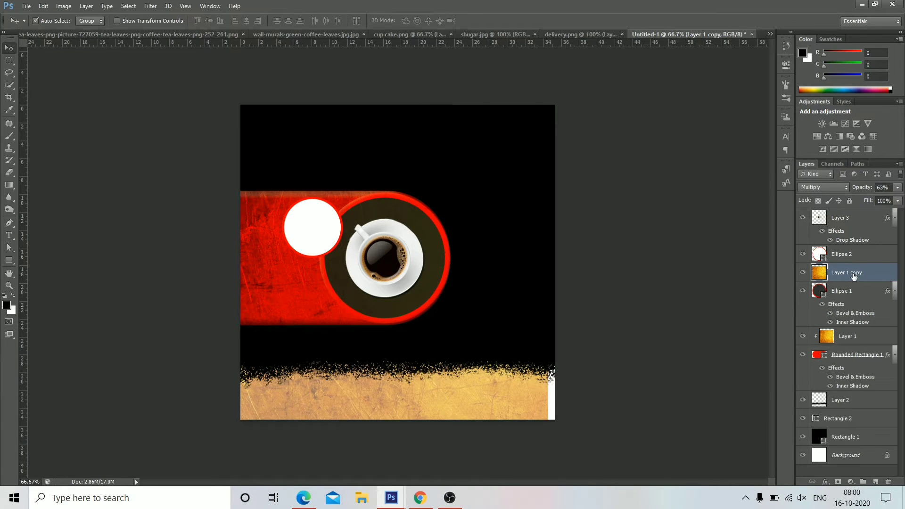
pyautogui.rightClick(851, 278)
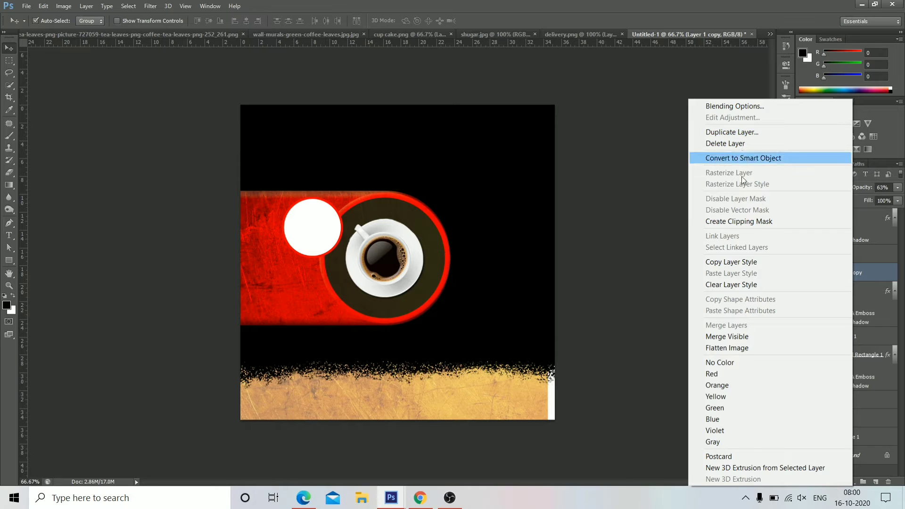
pyautogui.click(739, 222)
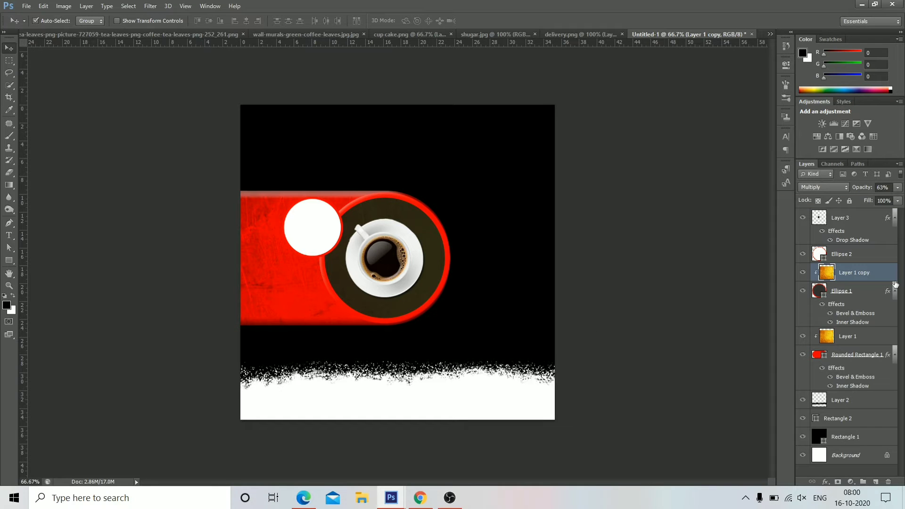
pyautogui.doubleClick(821, 292)
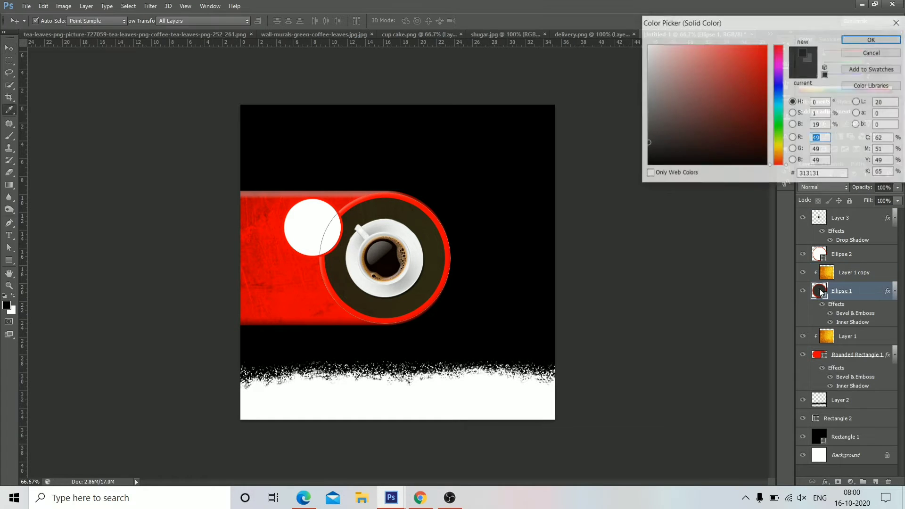
# Set a near-black circle fill and fine-tune the Multiply texture copy's opacity.
pyautogui.click(648, 150)
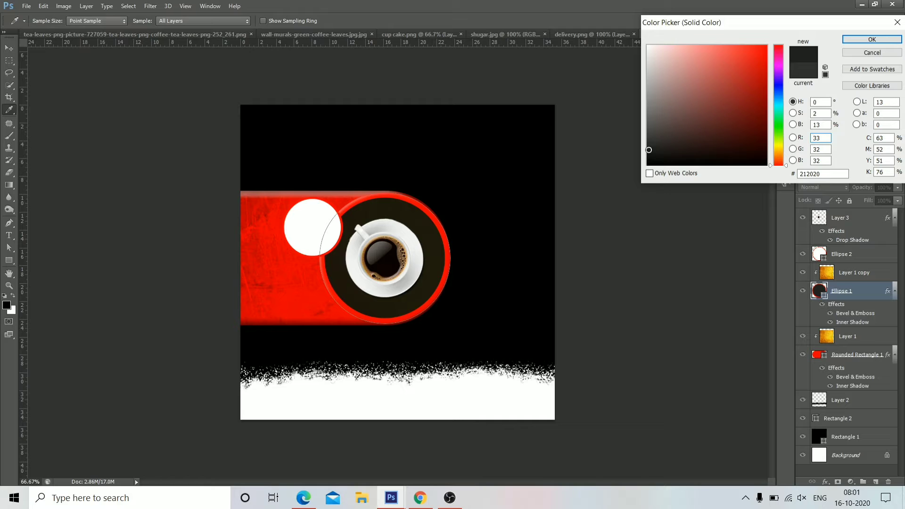
pyautogui.click(872, 39)
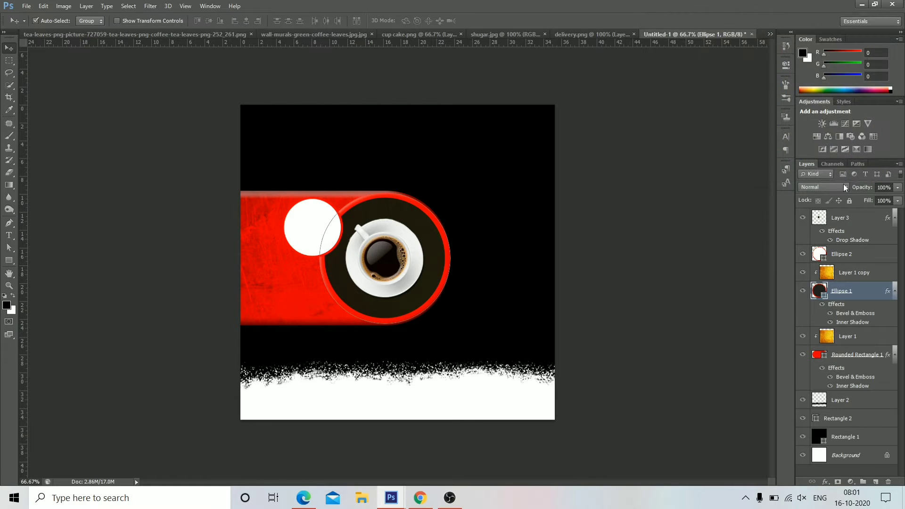
pyautogui.click(853, 273)
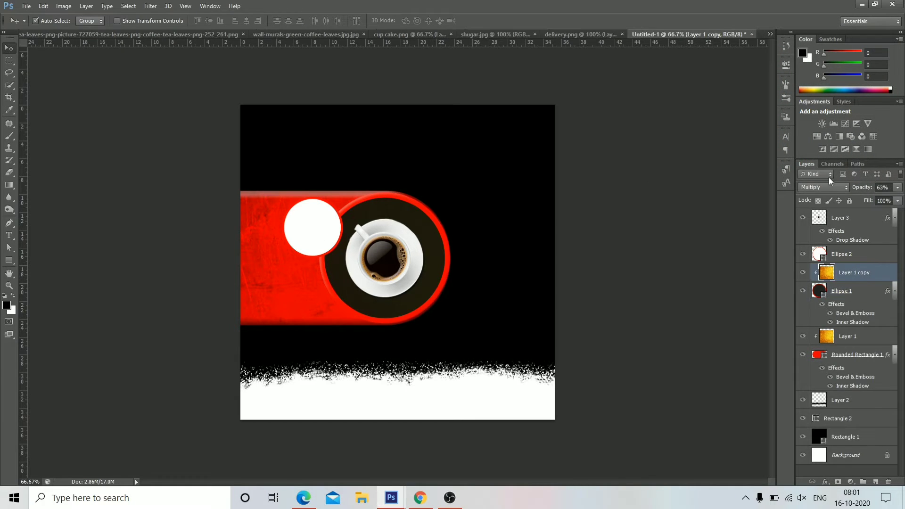
pyautogui.click(830, 187)
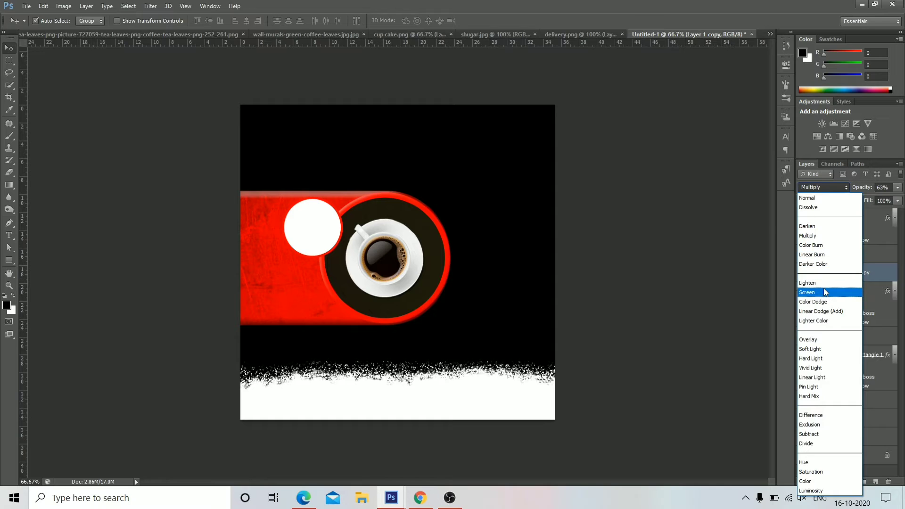
pyautogui.click(825, 188)
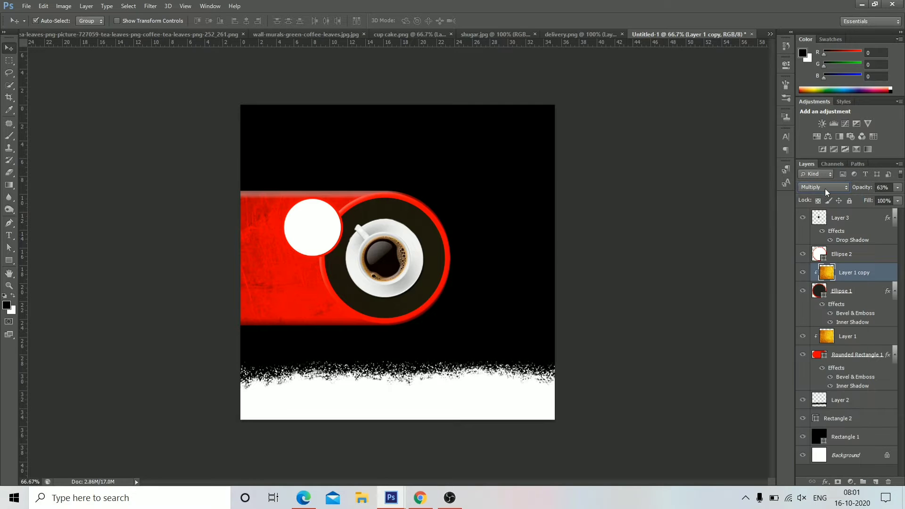
pyautogui.click(898, 189)
pyautogui.moveTo(882, 199); pyautogui.dragTo(898, 200)
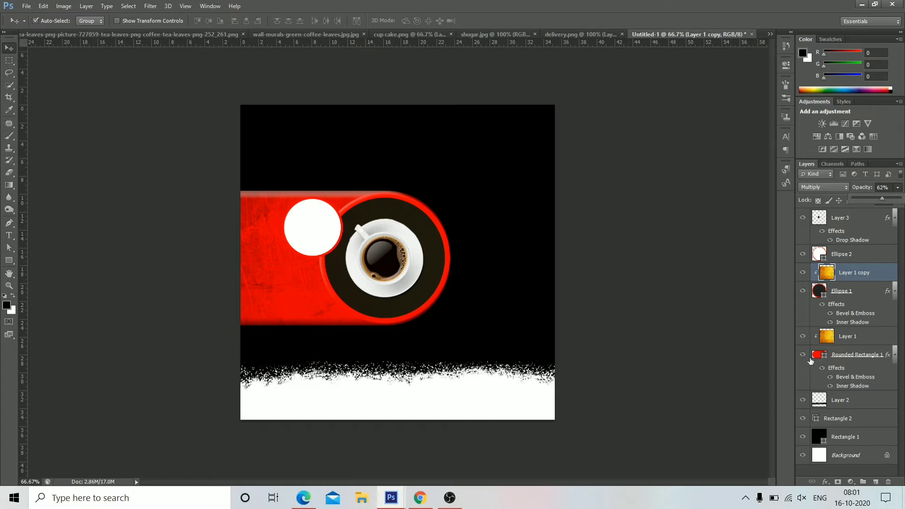
# Lighten the circle's fill to charcoal #383838 and nudge the cup slightly right.
pyautogui.doubleClick(820, 290)
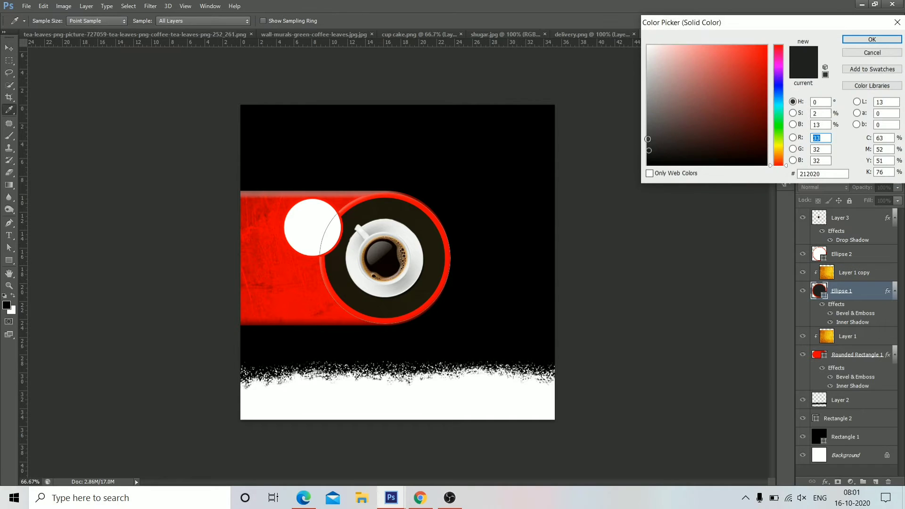
pyautogui.click(648, 139)
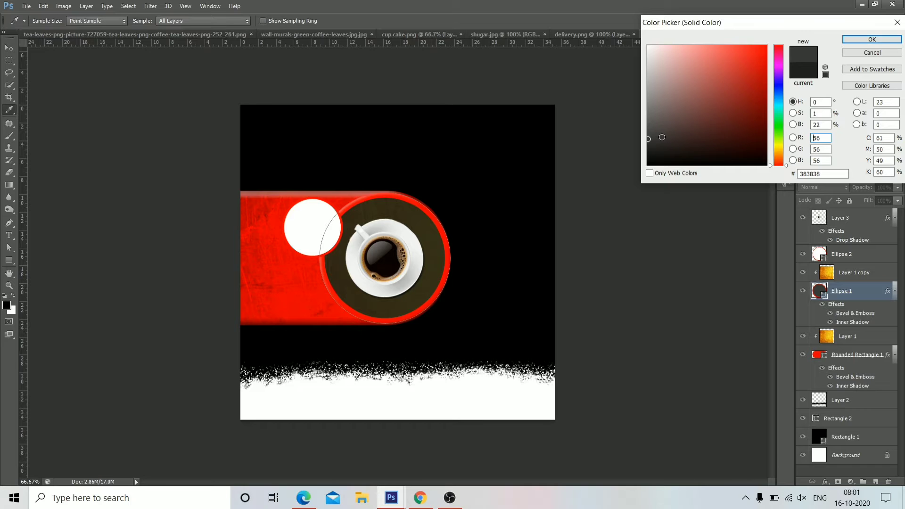
pyautogui.click(872, 39)
pyautogui.moveTo(390, 262); pyautogui.dragTo(395, 262)
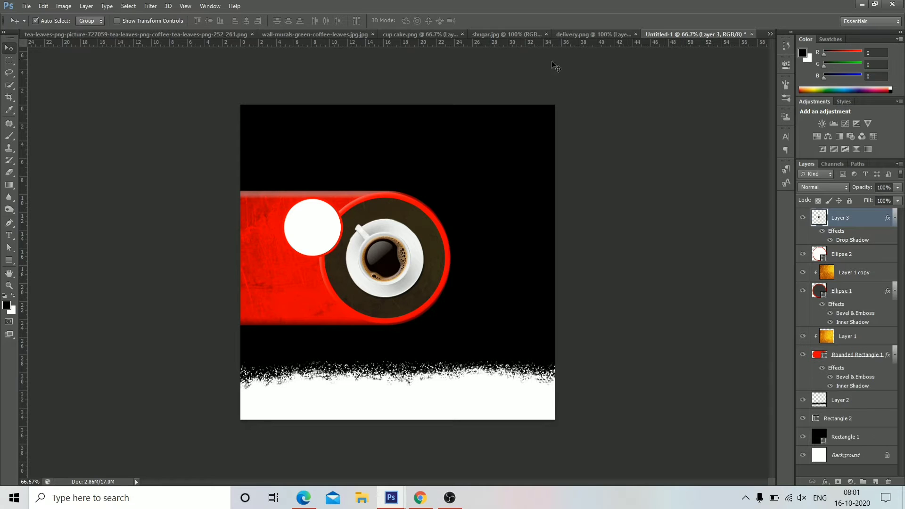
pyautogui.click(770, 34)
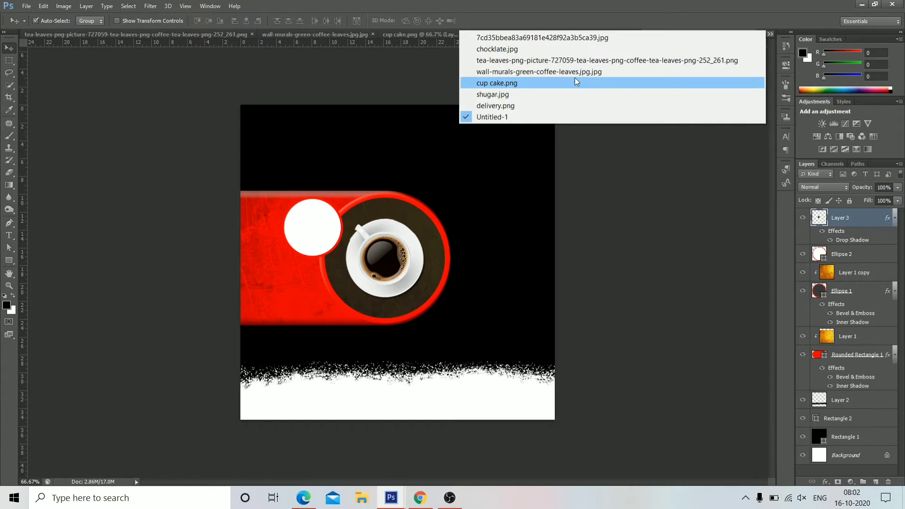
# Copy the coffee beans image onto the poster, placed right of the cup.
pyautogui.click(528, 37)
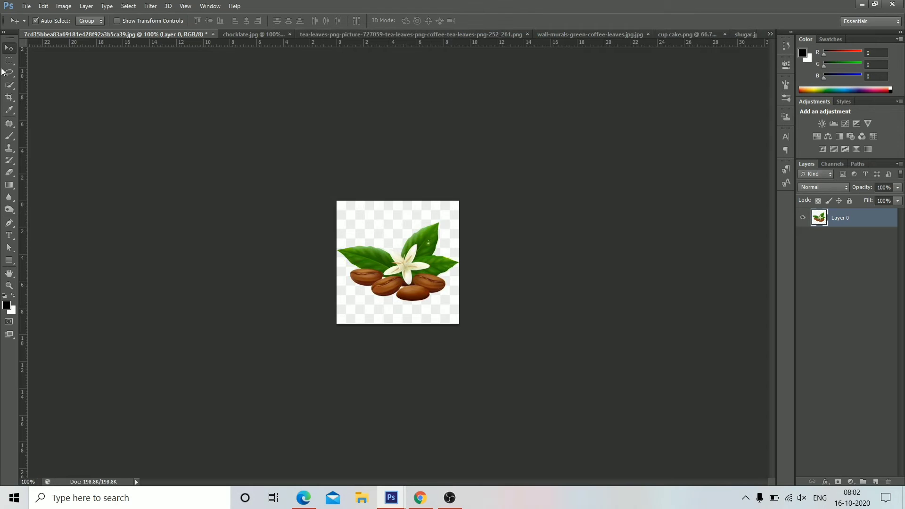
pyautogui.moveTo(143, 35)
pyautogui.mouseDown()
pyautogui.moveTo(528, 107)
pyautogui.moveTo(566, 104)
pyautogui.mouseUp()
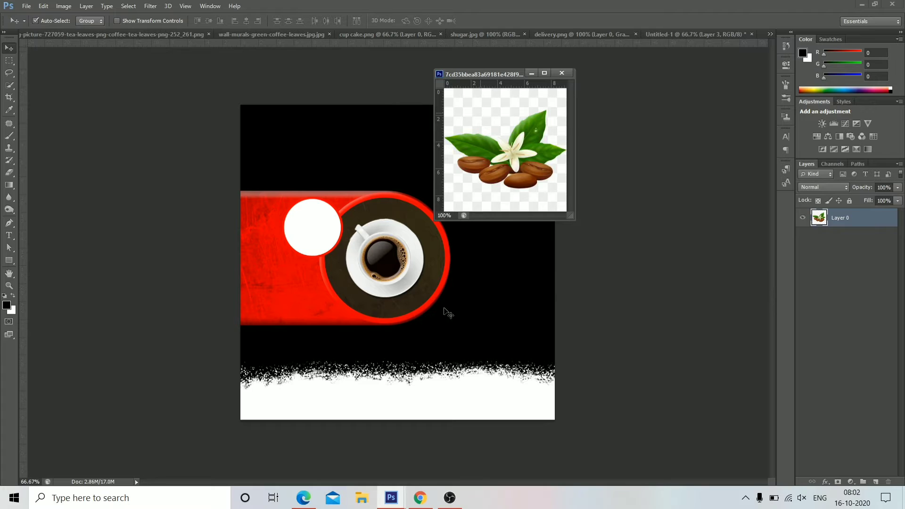
pyautogui.moveTo(448, 312); pyautogui.dragTo(445, 311)
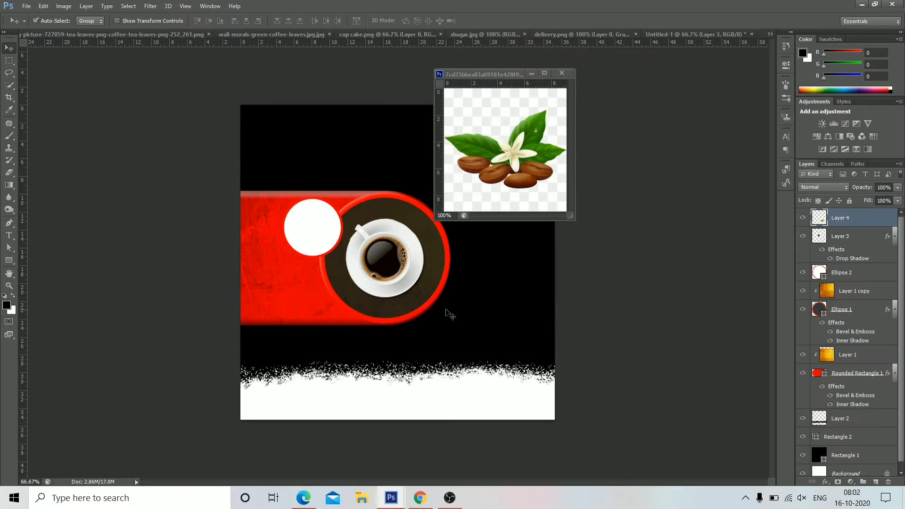
pyautogui.click(532, 71)
pyautogui.moveTo(450, 325); pyautogui.dragTo(487, 247)
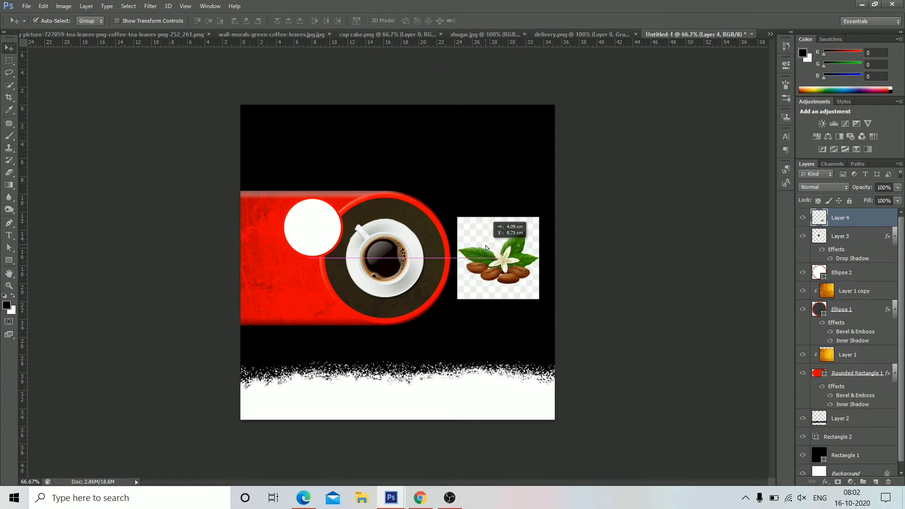
# Delete the beans' fake checkerboard background using the Magic Wand.
pyautogui.click(8, 86)
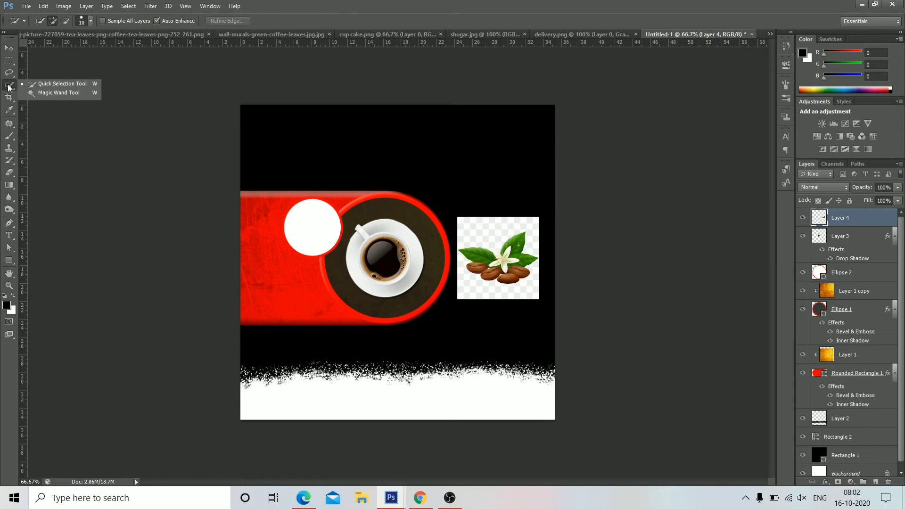
pyautogui.click(74, 93)
pyautogui.click(496, 231)
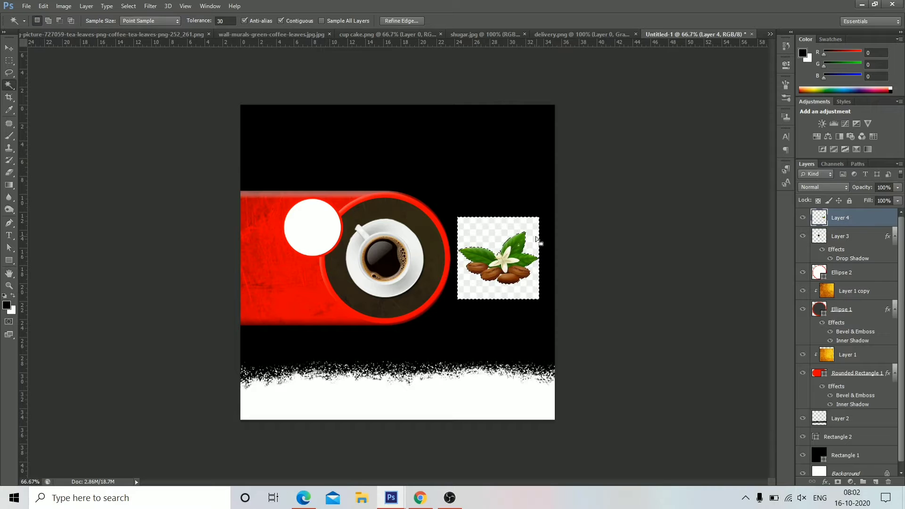
pyautogui.press('Delete')
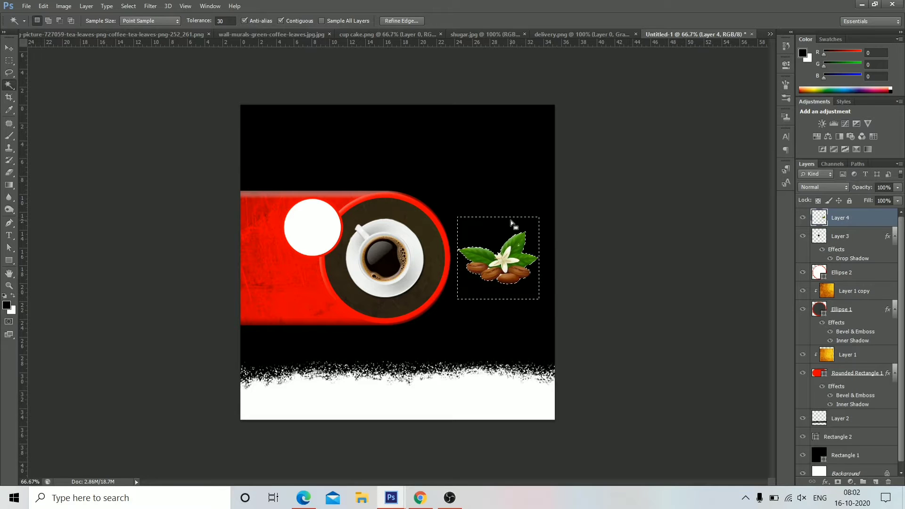
pyautogui.click(9, 48)
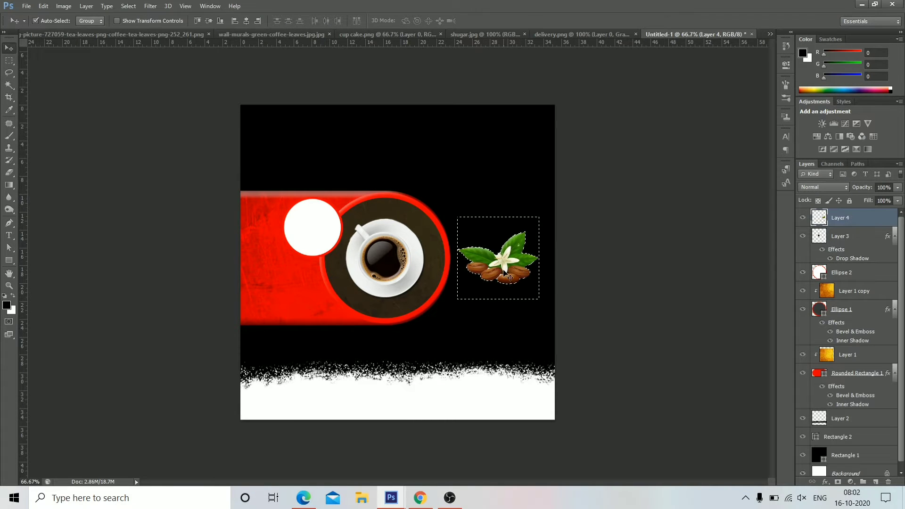
# Move the coffee beans to the bottom-left corner and scale them to about 68%.
pyautogui.hotkey('ctrl', 'd')
pyautogui.moveTo(503, 261); pyautogui.dragTo(279, 396)
pyautogui.click(43, 6)
pyautogui.click(71, 228)
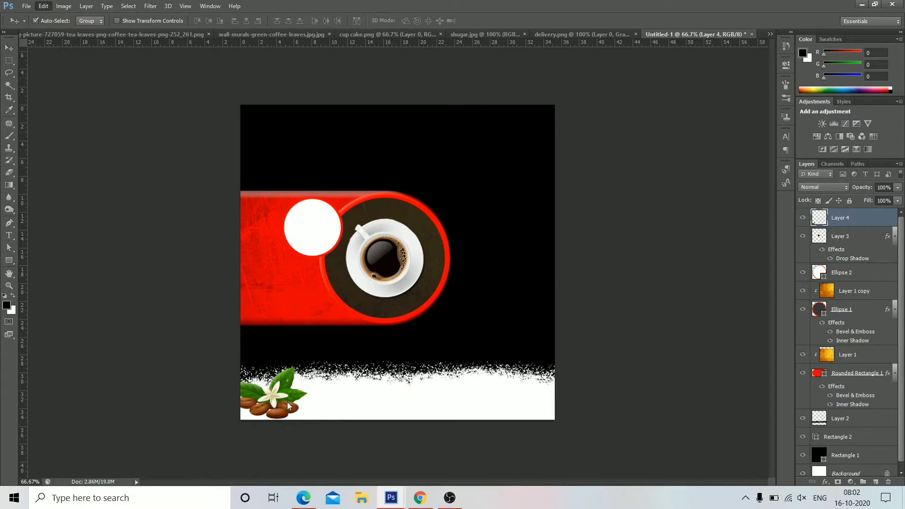
pyautogui.moveTo(302, 411); pyautogui.dragTo(289, 404)
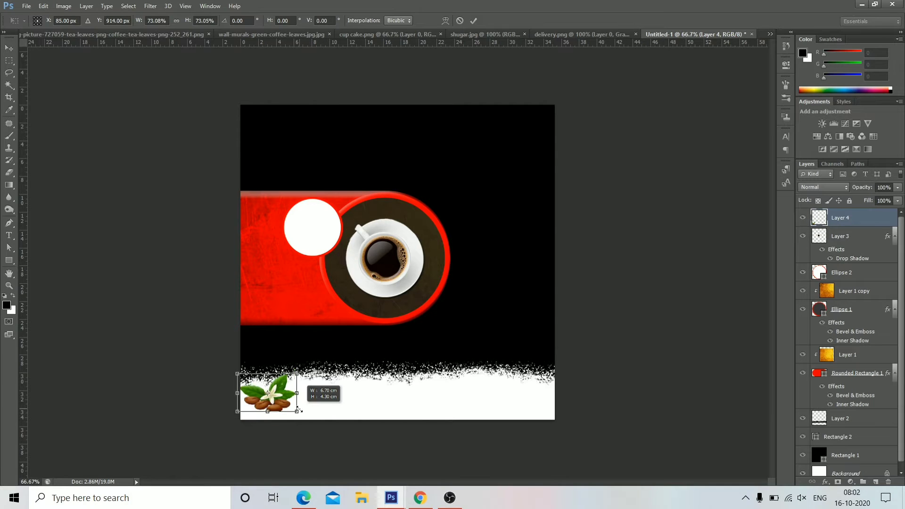
pyautogui.click(475, 21)
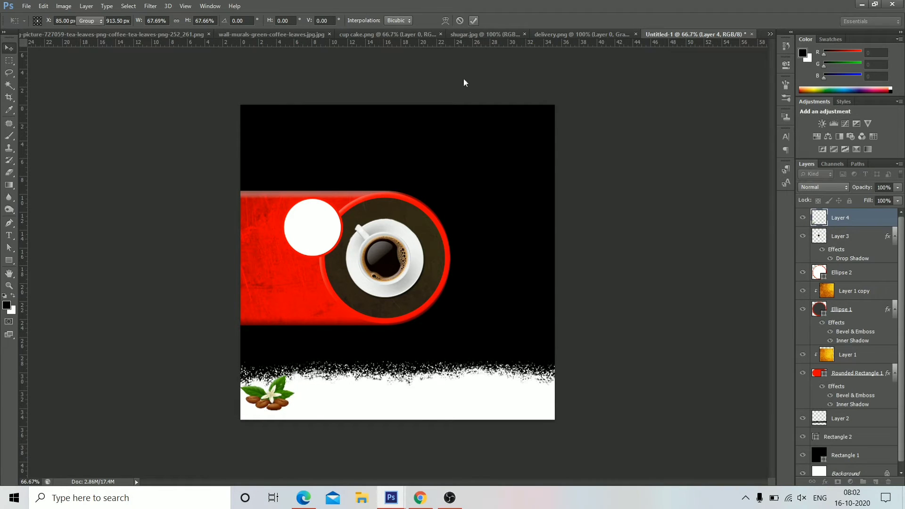
pyautogui.click(353, 377)
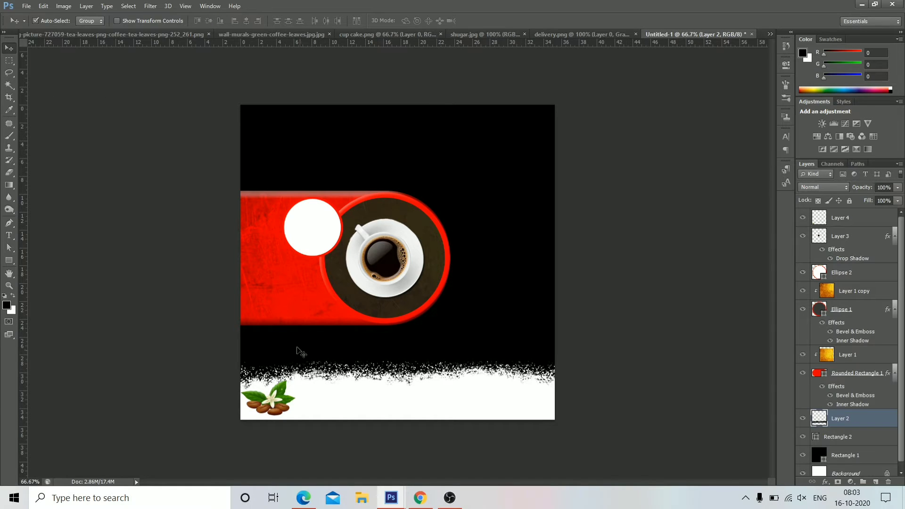
# Squash the grunge strip's top down, shift it slightly right, and raise the beans a bit.
pyautogui.click(52, 8)
pyautogui.click(70, 228)
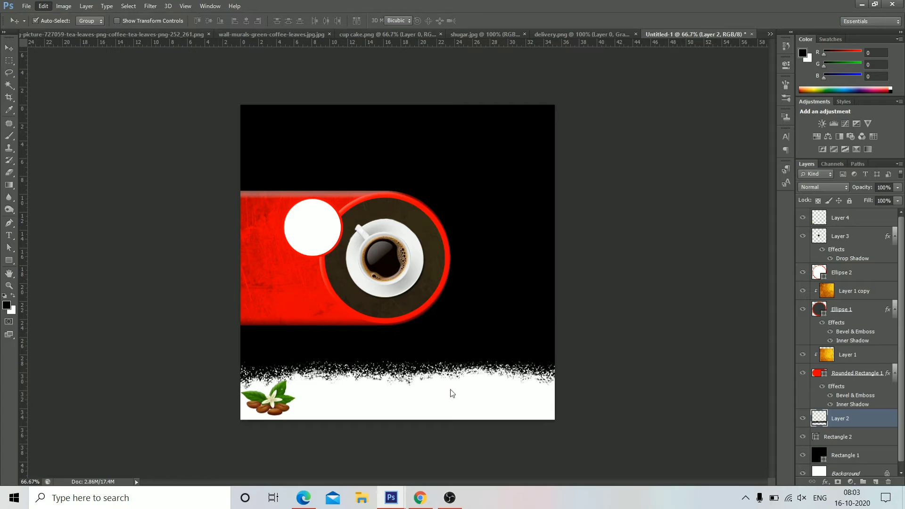
pyautogui.moveTo(396, 331)
pyautogui.mouseDown()
pyautogui.moveTo(396, 353)
pyautogui.moveTo(405, 347)
pyautogui.moveTo(395, 345)
pyautogui.mouseUp()
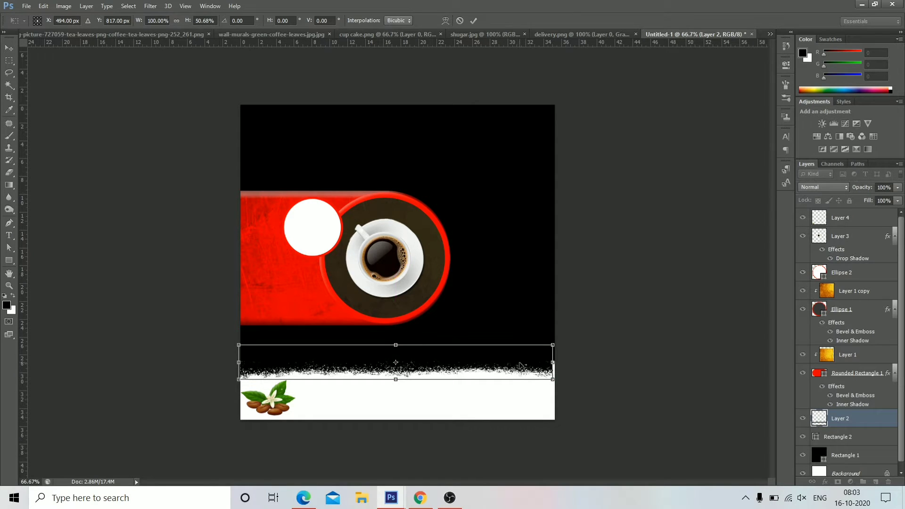
pyautogui.moveTo(520, 366); pyautogui.dragTo(522, 366)
pyautogui.click(474, 20)
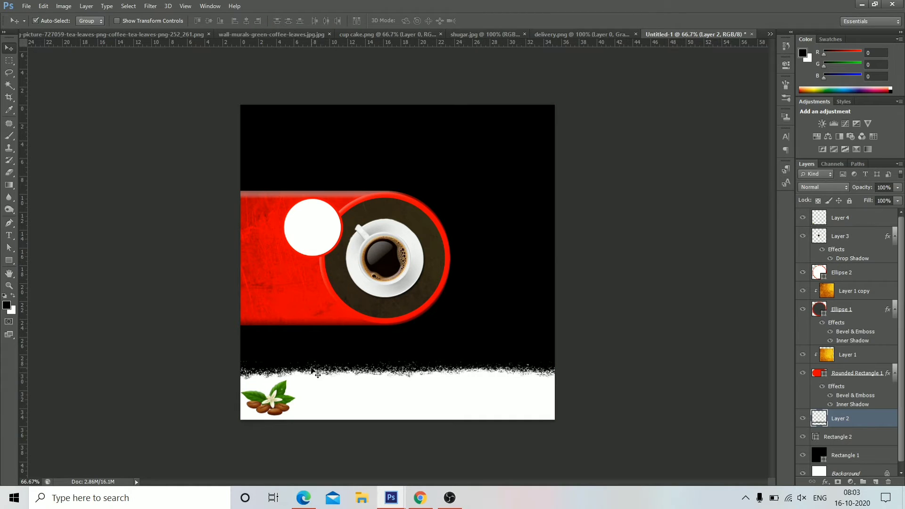
pyautogui.click(267, 401)
pyautogui.moveTo(271, 403); pyautogui.dragTo(271, 394)
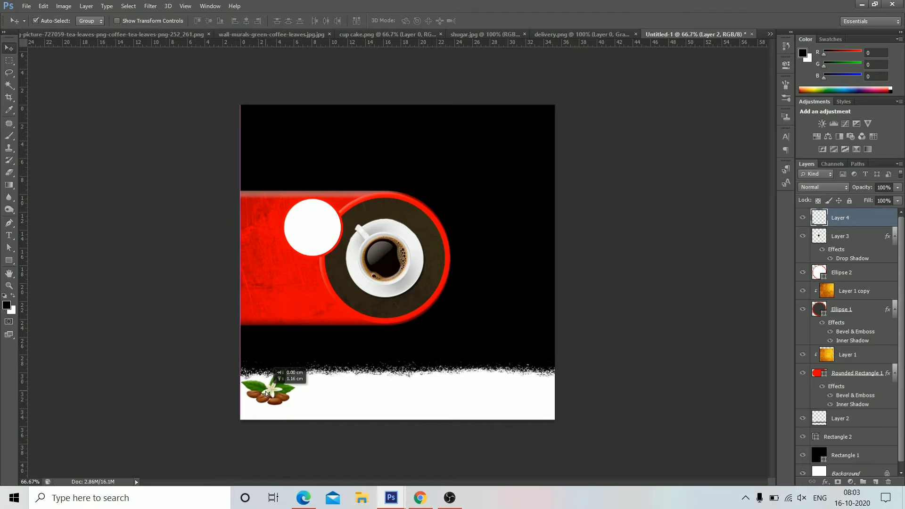
pyautogui.click(382, 372)
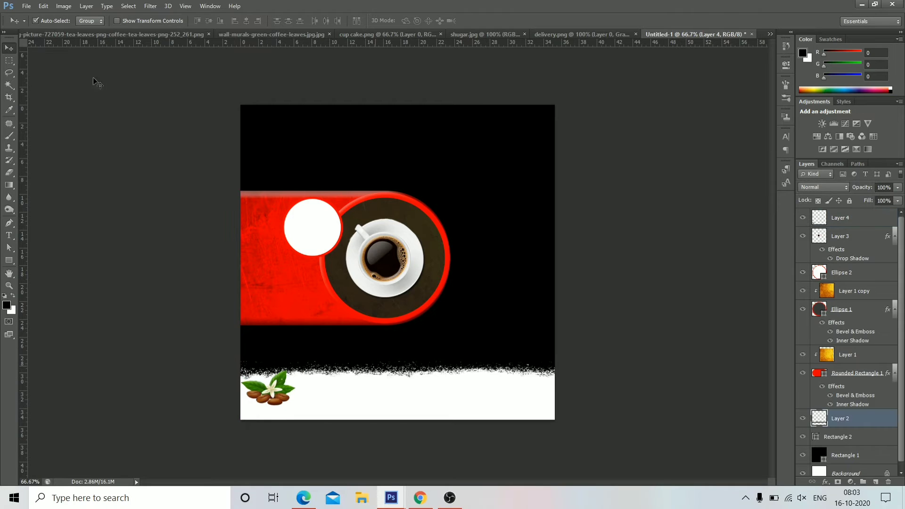
# Tilt the white strip about three degrees and stretch it taller and wider.
pyautogui.click(43, 6)
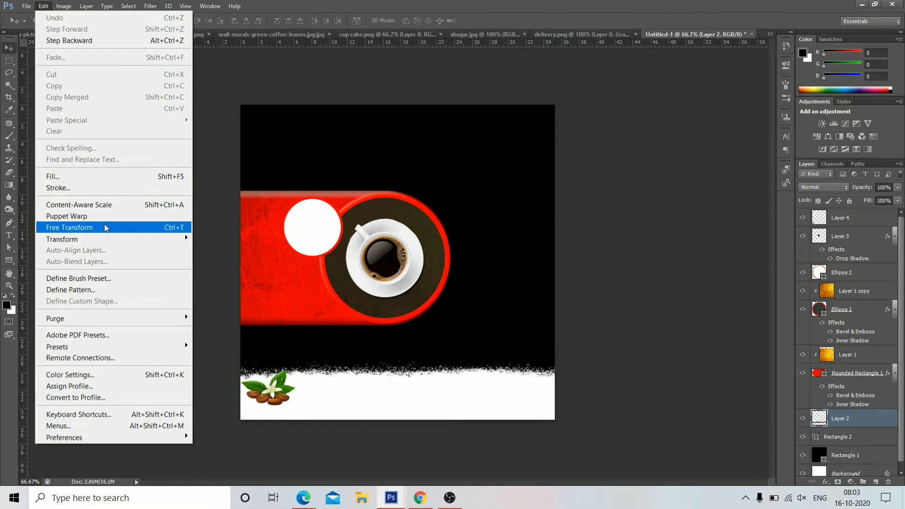
pyautogui.click(107, 228)
pyautogui.moveTo(576, 389); pyautogui.dragTo(576, 384)
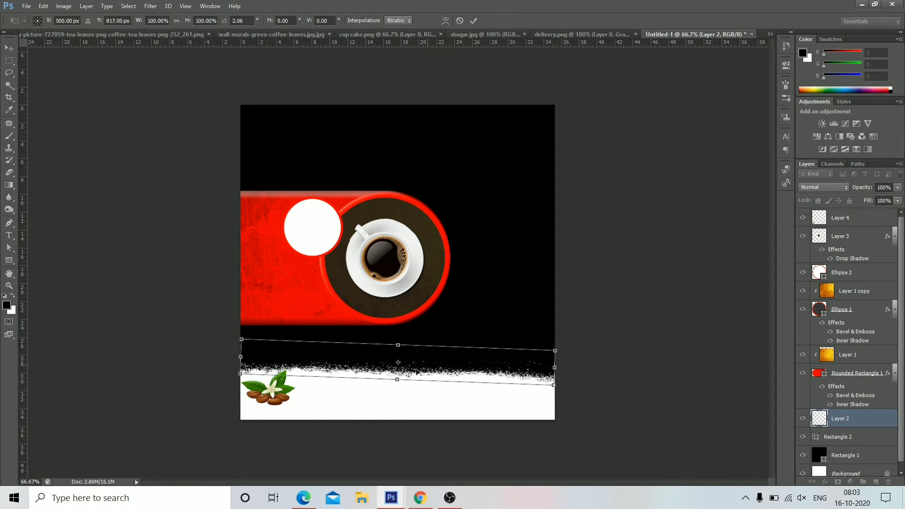
pyautogui.moveTo(394, 383); pyautogui.dragTo(394, 378)
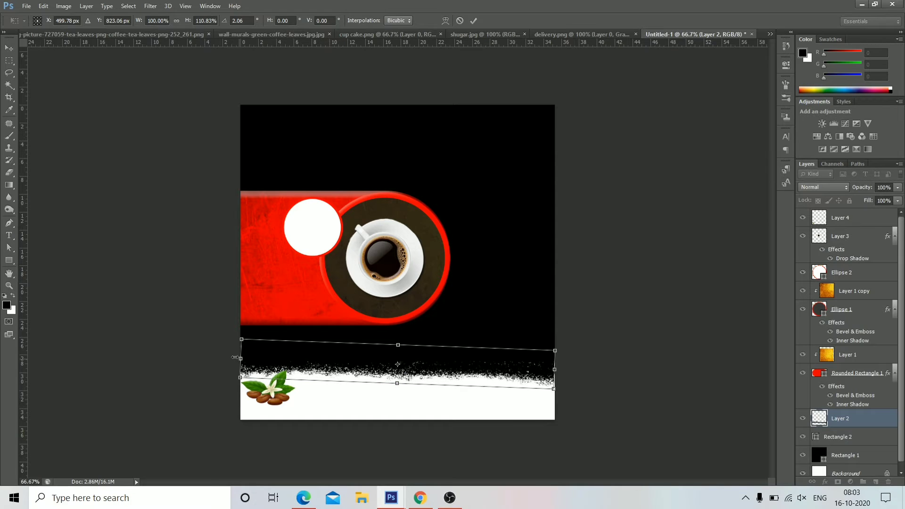
pyautogui.moveTo(235, 357); pyautogui.dragTo(228, 358)
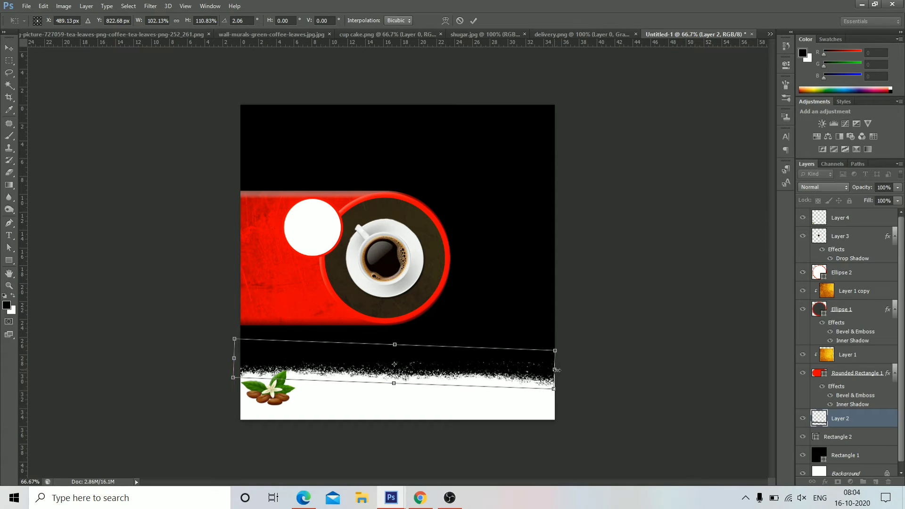
pyautogui.moveTo(555, 370); pyautogui.dragTo(560, 370)
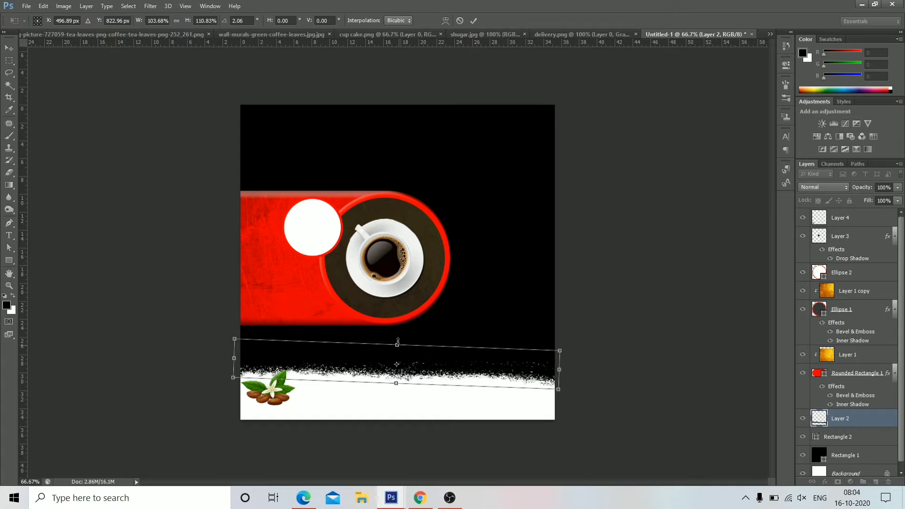
pyautogui.moveTo(397, 344); pyautogui.dragTo(397, 341)
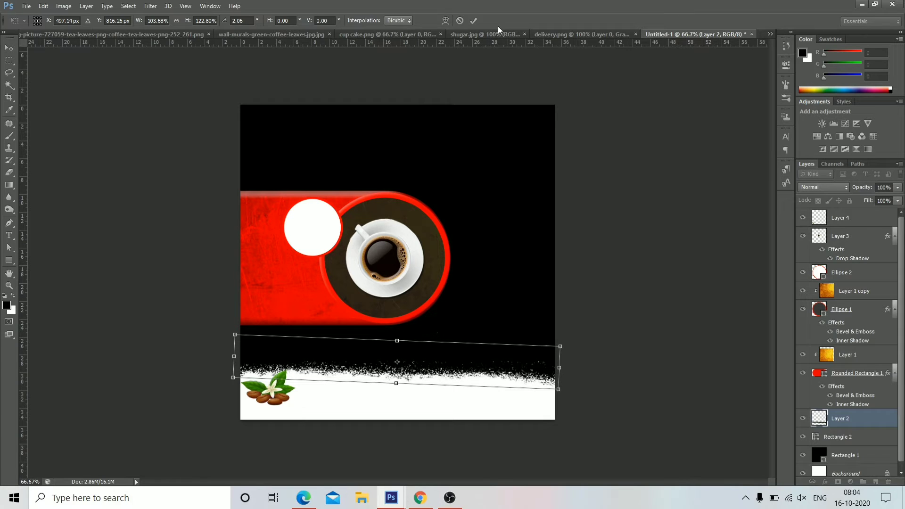
pyautogui.click(473, 20)
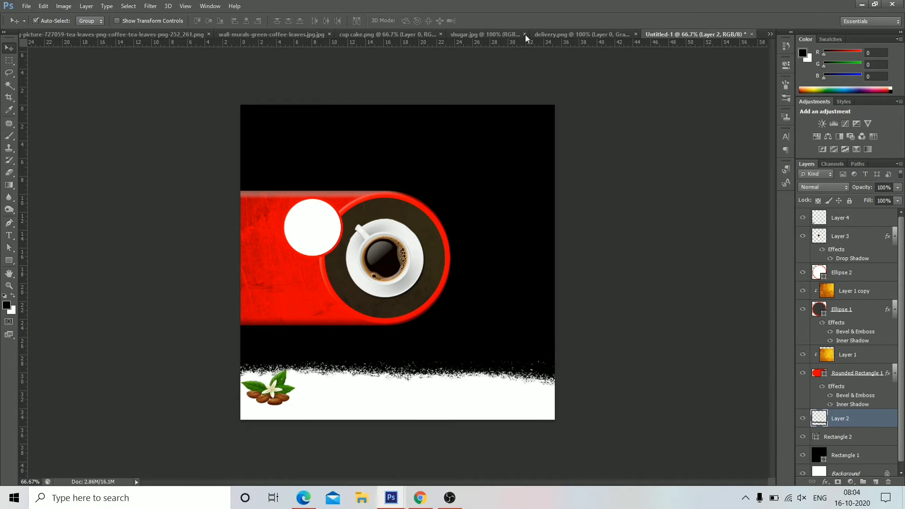
pyautogui.click(9, 136)
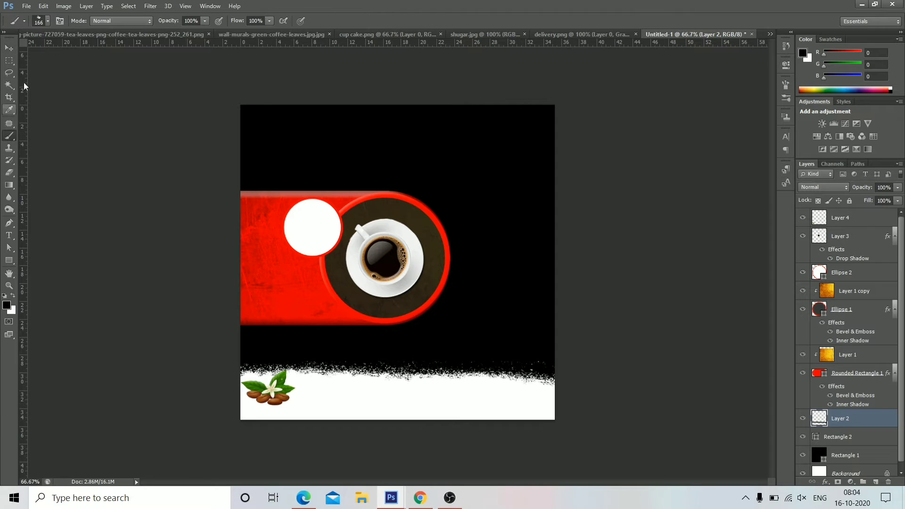
# Set the brush to a hard round preset at 42 px.
pyautogui.click(47, 21)
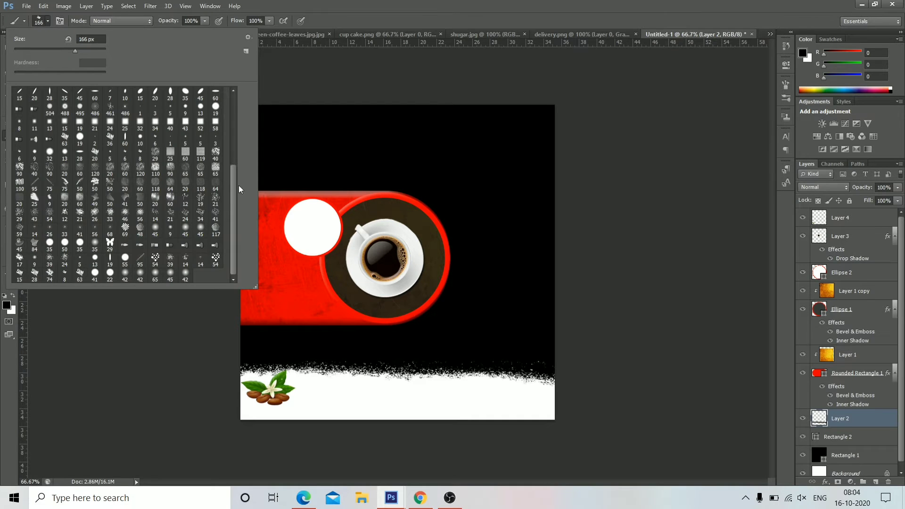
pyautogui.click(35, 94)
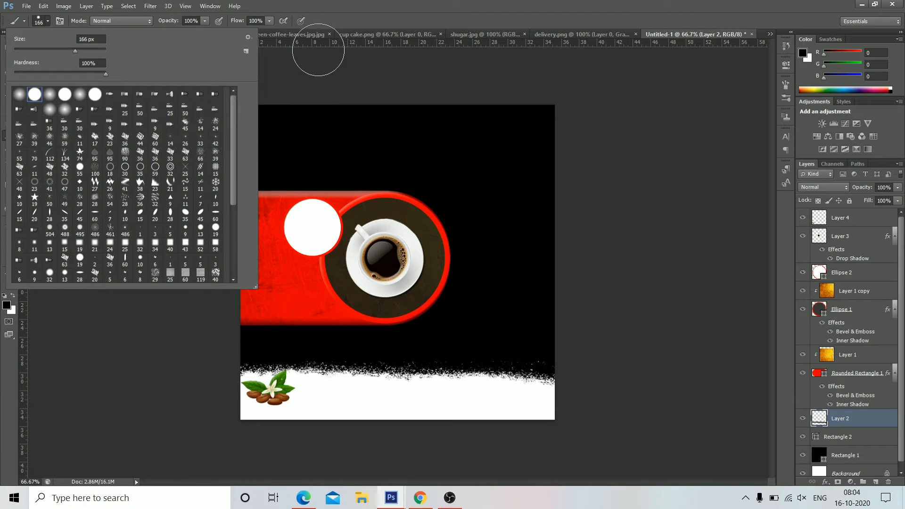
pyautogui.moveTo(74, 52); pyautogui.dragTo(66, 51)
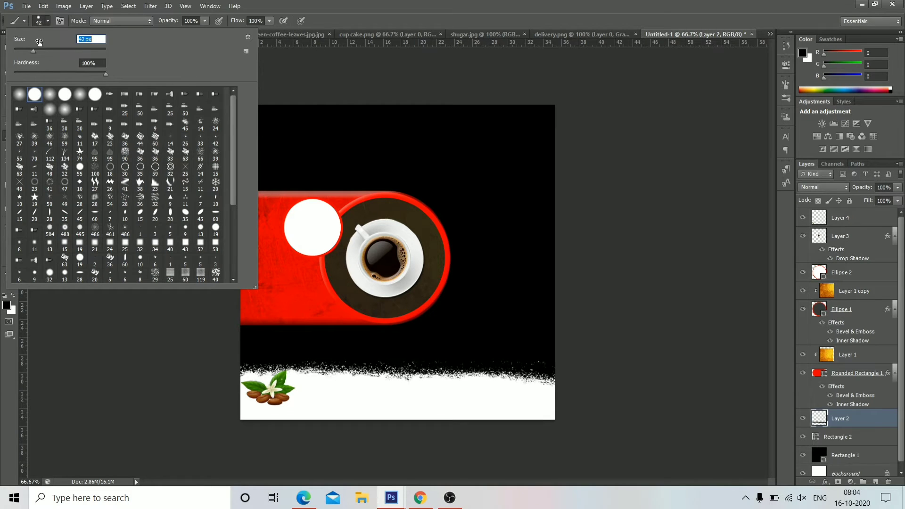
pyautogui.click(47, 20)
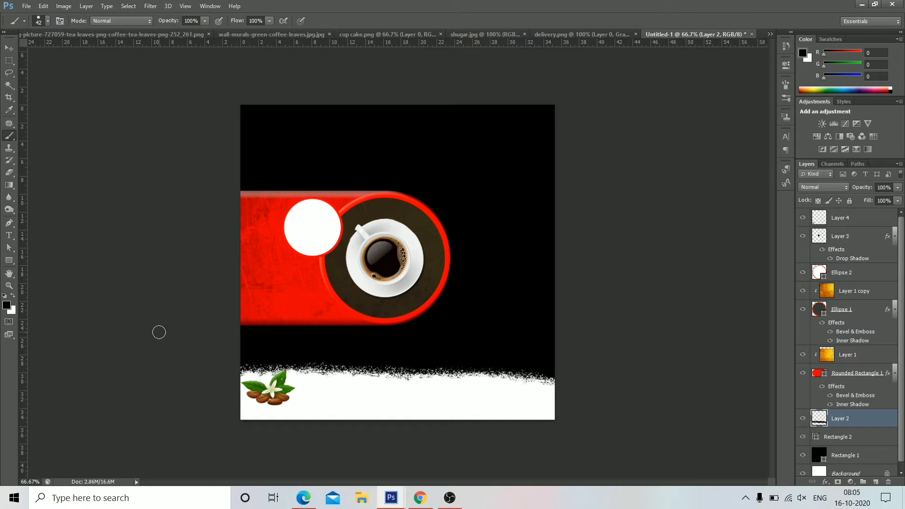
# Nudge the coffee beans and leaves graphic slightly down-left.
pyautogui.click(8, 49)
pyautogui.click(275, 406)
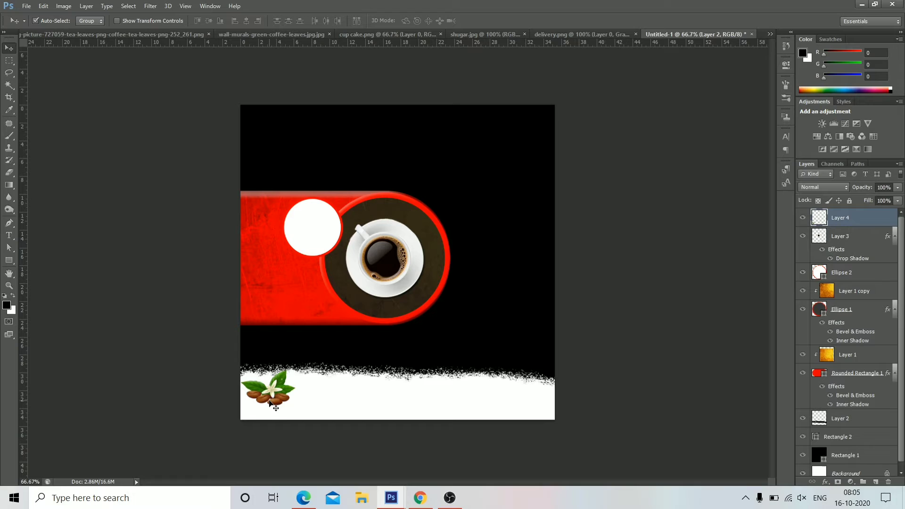
pyautogui.moveTo(269, 403); pyautogui.dragTo(267, 404)
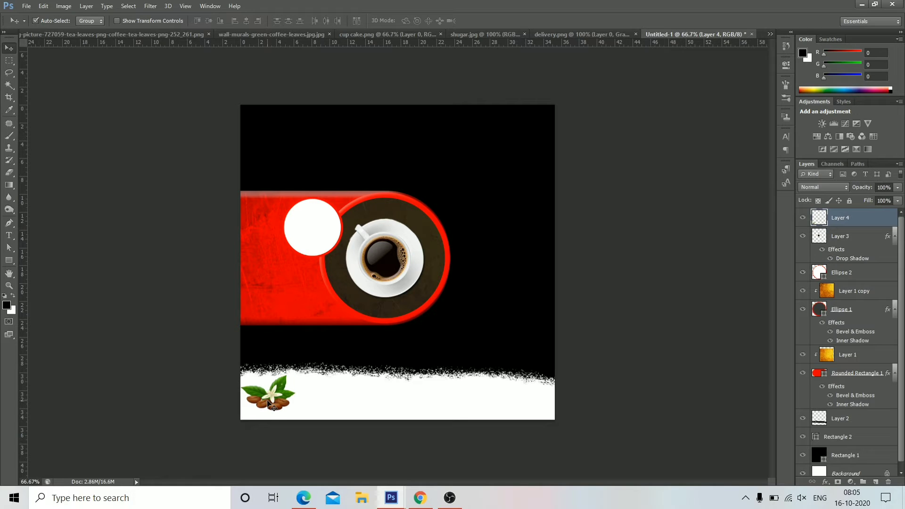
pyautogui.click(770, 34)
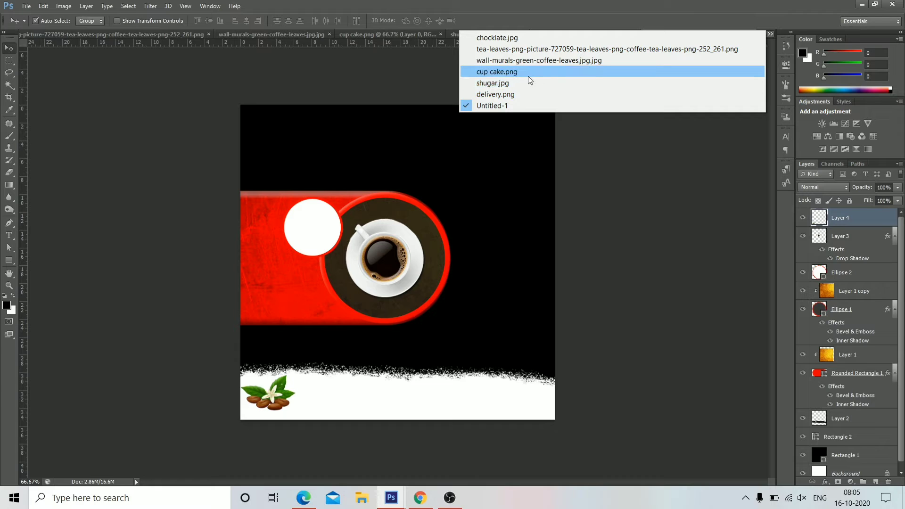
# Drag the tea-leaf sprig into Untitled-1 as a new layer and move it up toward the top centre.
pyautogui.click(527, 49)
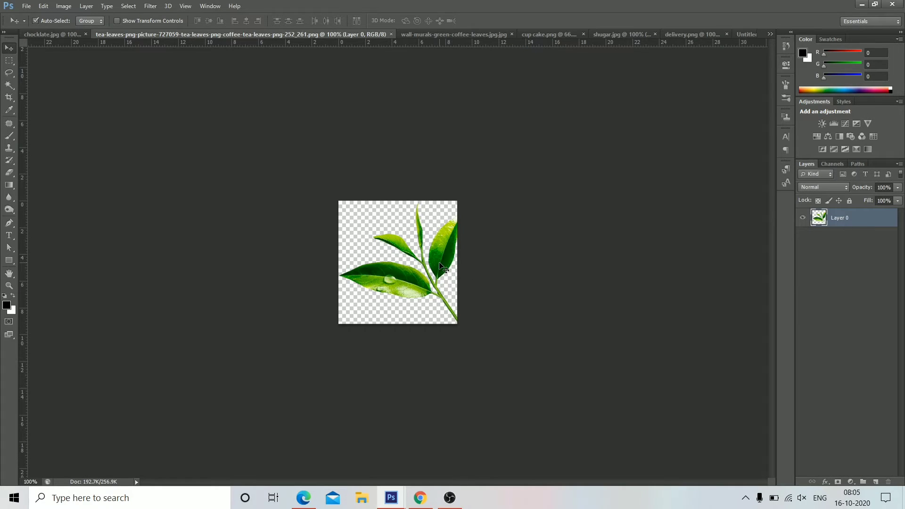
pyautogui.moveTo(260, 34); pyautogui.dragTo(573, 100)
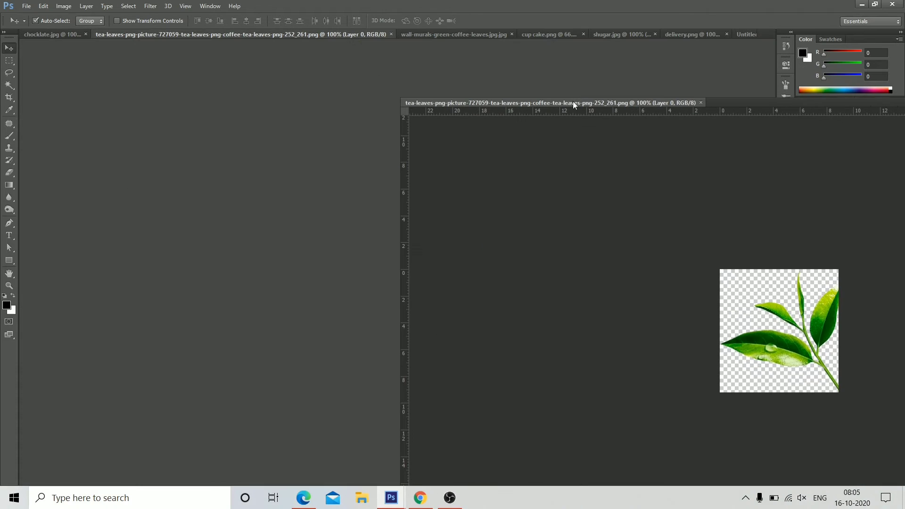
pyautogui.moveTo(470, 197); pyautogui.dragTo(481, 295)
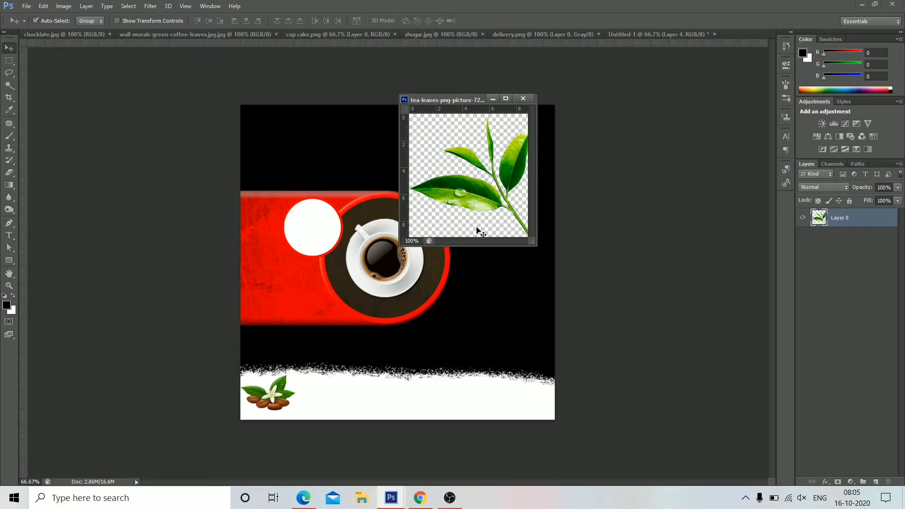
pyautogui.moveTo(477, 231); pyautogui.dragTo(481, 317)
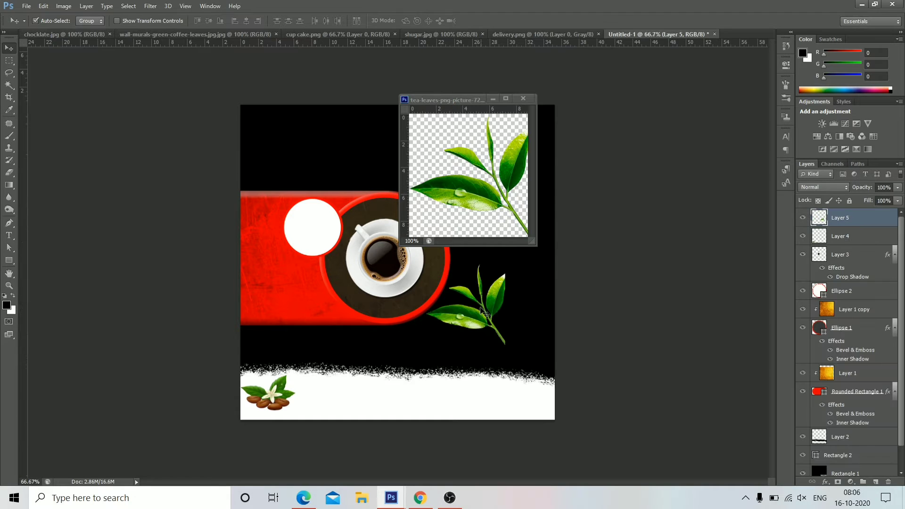
pyautogui.click(493, 98)
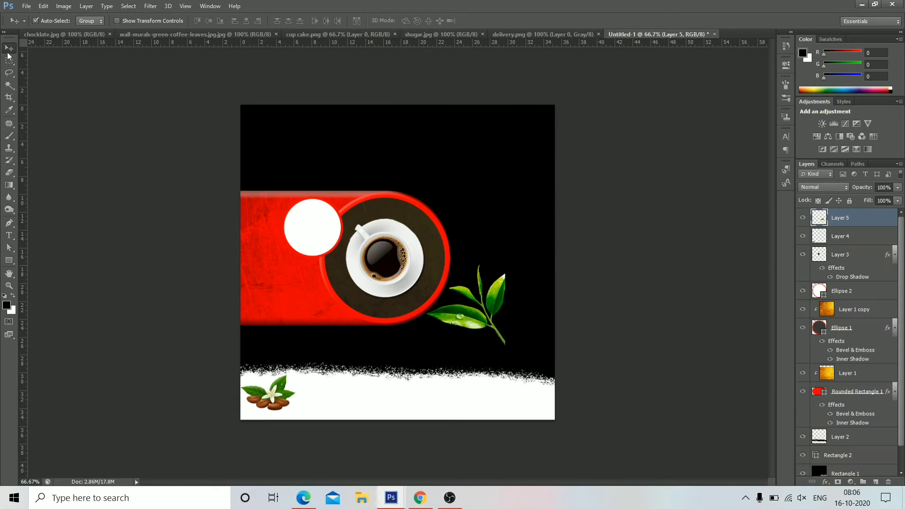
pyautogui.moveTo(486, 311); pyautogui.dragTo(431, 151)
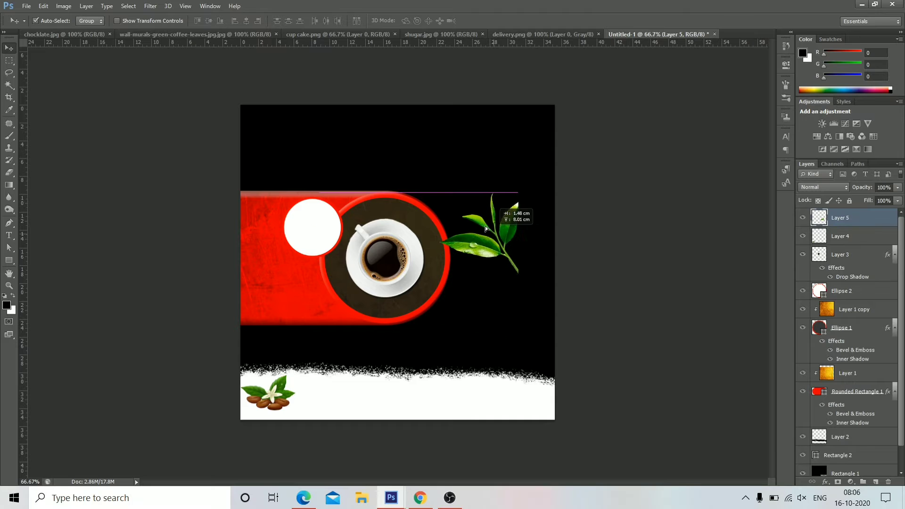
# Rotate the tea leaf 90° counterclockwise and move it against the top edge.
pyautogui.click(44, 5)
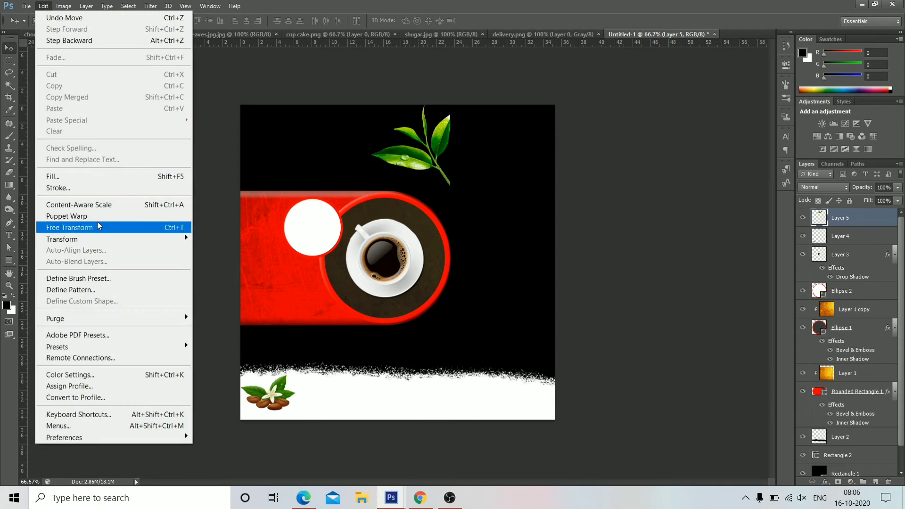
pyautogui.click(97, 228)
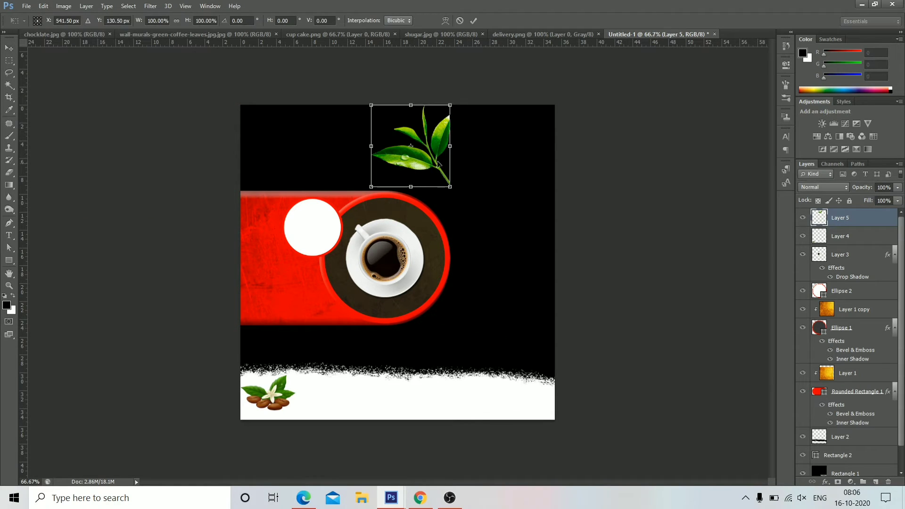
pyautogui.rightClick(438, 164)
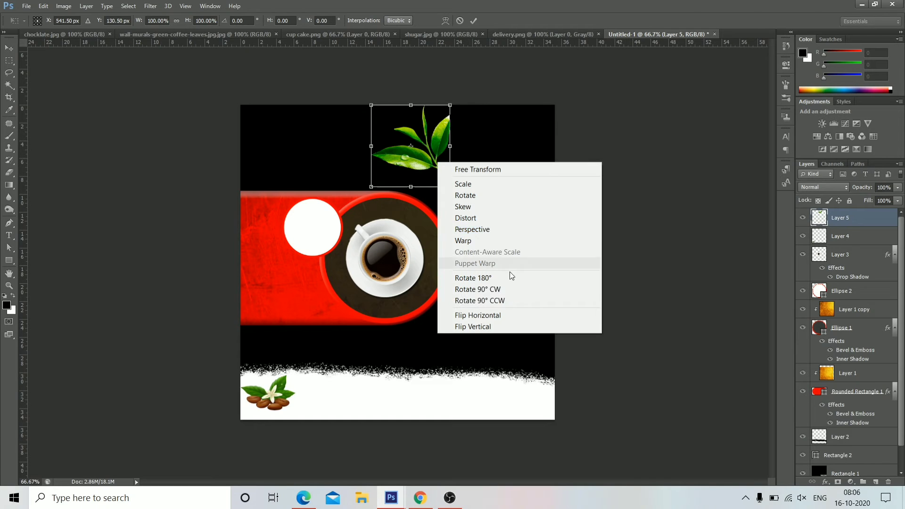
pyautogui.click(510, 298)
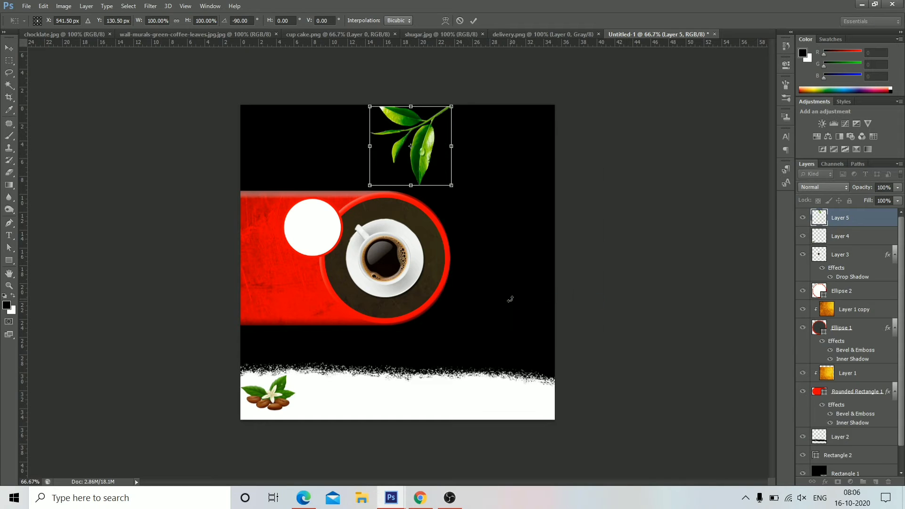
pyautogui.click(474, 22)
pyautogui.moveTo(426, 133)
pyautogui.mouseDown()
pyautogui.moveTo(390, 118)
pyautogui.moveTo(398, 111)
pyautogui.mouseUp()
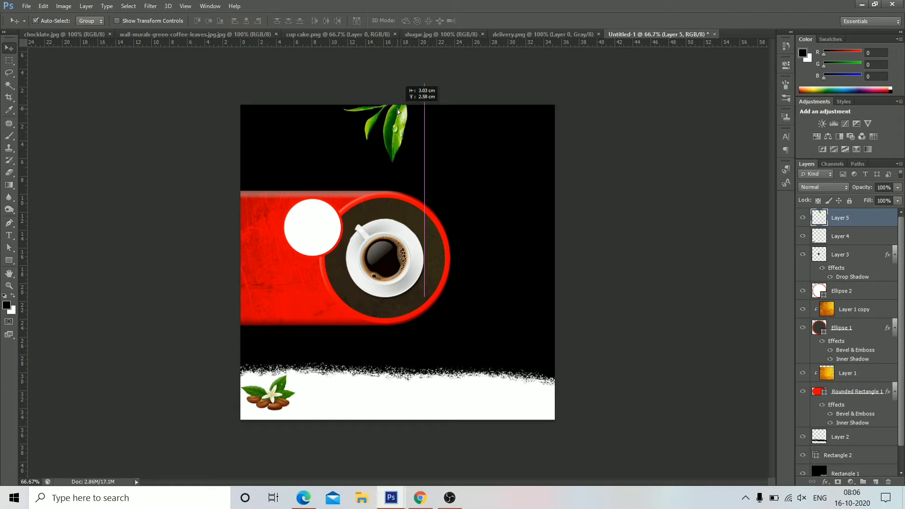
# Scale the leaf to about 63%, nudge it down slightly, and duplicate its layer.
pyautogui.click(43, 5)
pyautogui.click(102, 229)
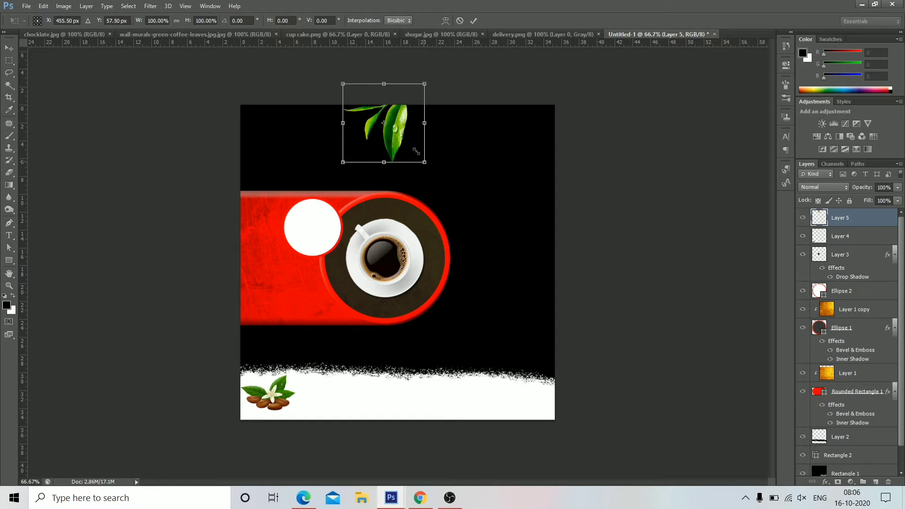
pyautogui.moveTo(416, 151); pyautogui.dragTo(429, 123)
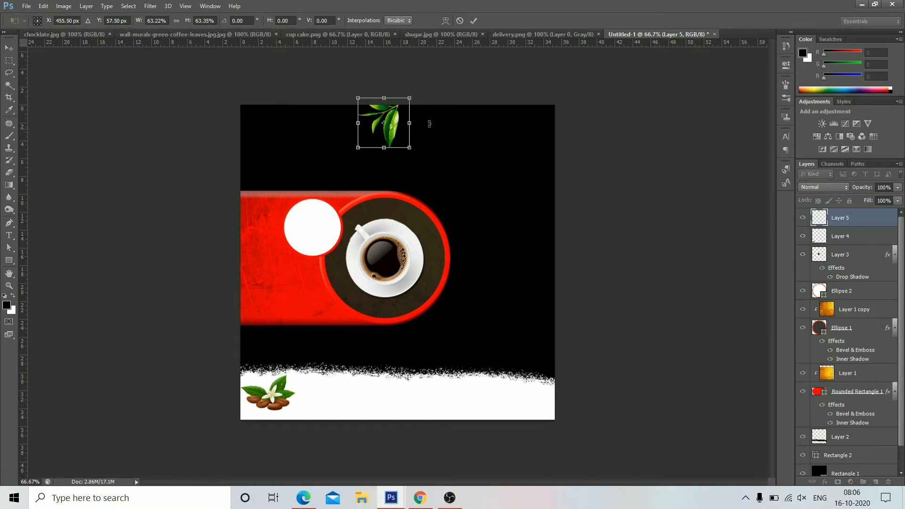
pyautogui.click(473, 21)
pyautogui.moveTo(386, 113); pyautogui.dragTo(385, 120)
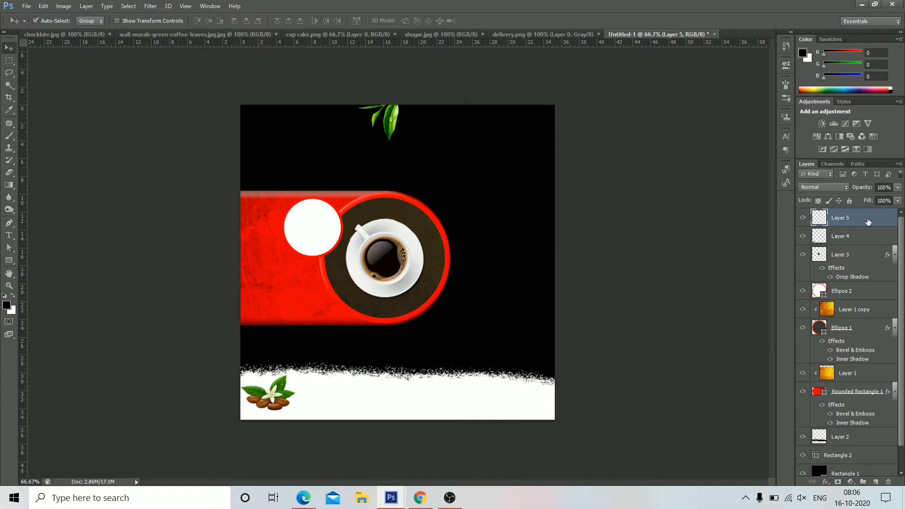
pyautogui.moveTo(867, 222); pyautogui.dragTo(876, 482)
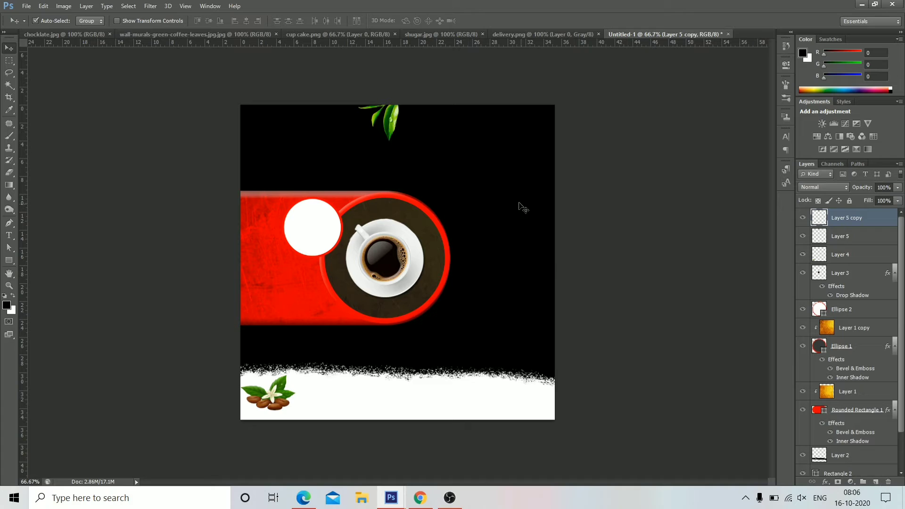
# Move the leaf copy down onto the coffee cup and stack it between Layer 4 and Layer 3.
pyautogui.moveTo(376, 174); pyautogui.dragTo(357, 335)
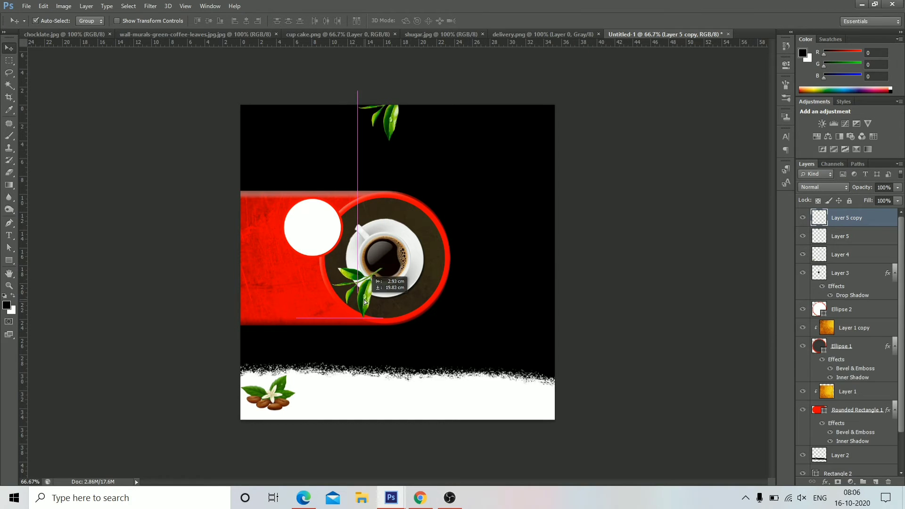
pyautogui.click(415, 267)
pyautogui.moveTo(863, 217); pyautogui.dragTo(857, 299)
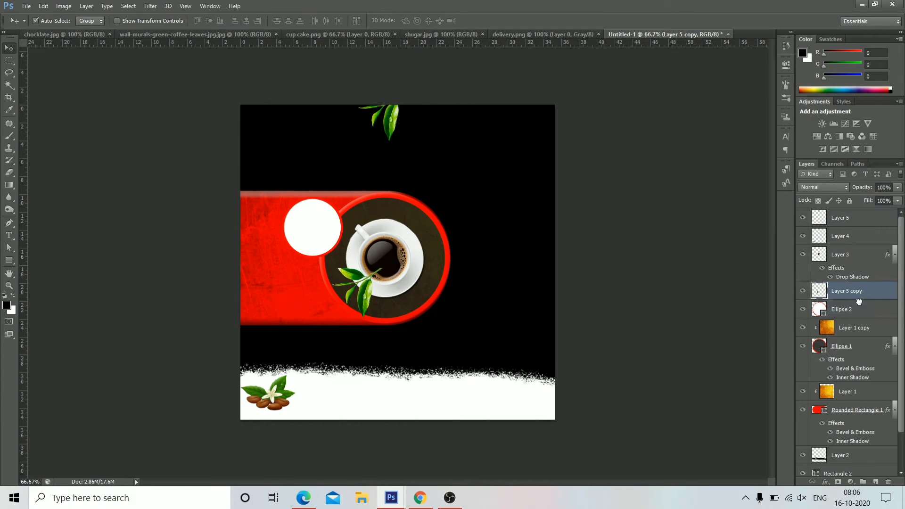
# Scale the leaf copy to about 49%, nudge it onto the saucer, then select Layer 5.
pyautogui.click(43, 7)
pyautogui.click(108, 229)
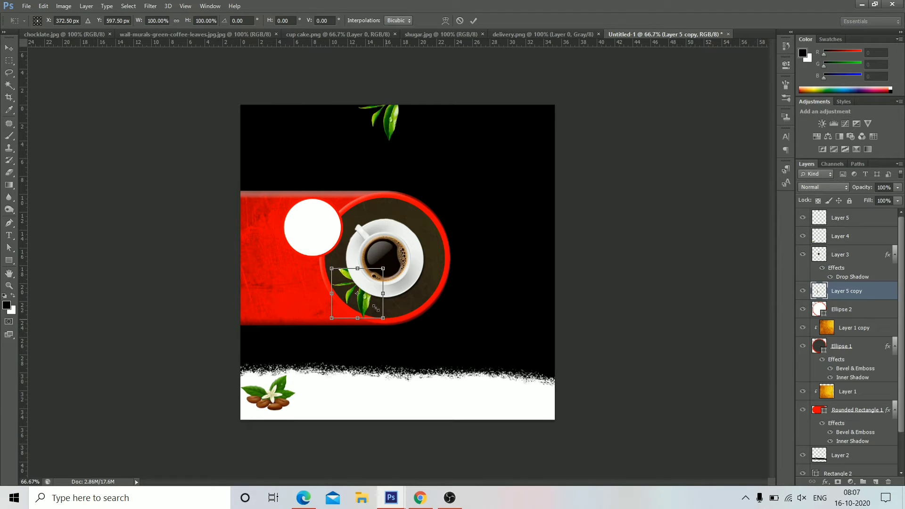
pyautogui.moveTo(376, 308); pyautogui.dragTo(369, 305)
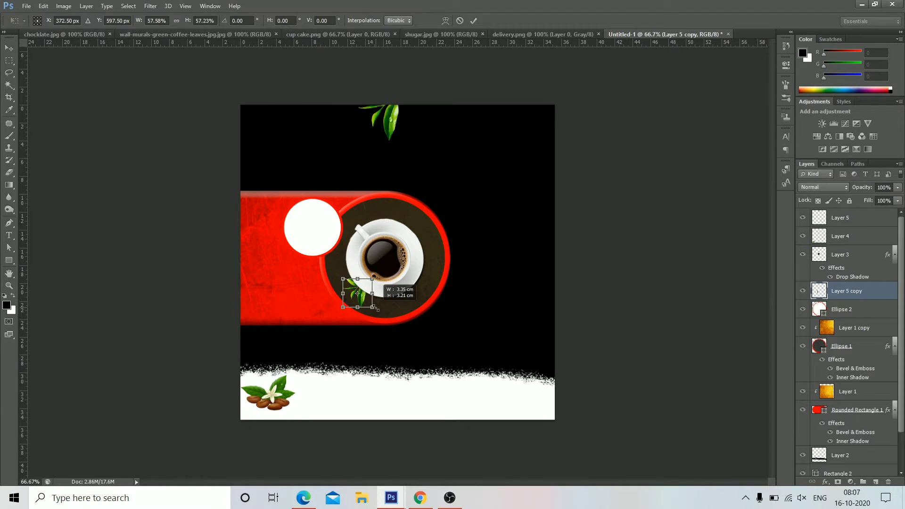
pyautogui.click(473, 20)
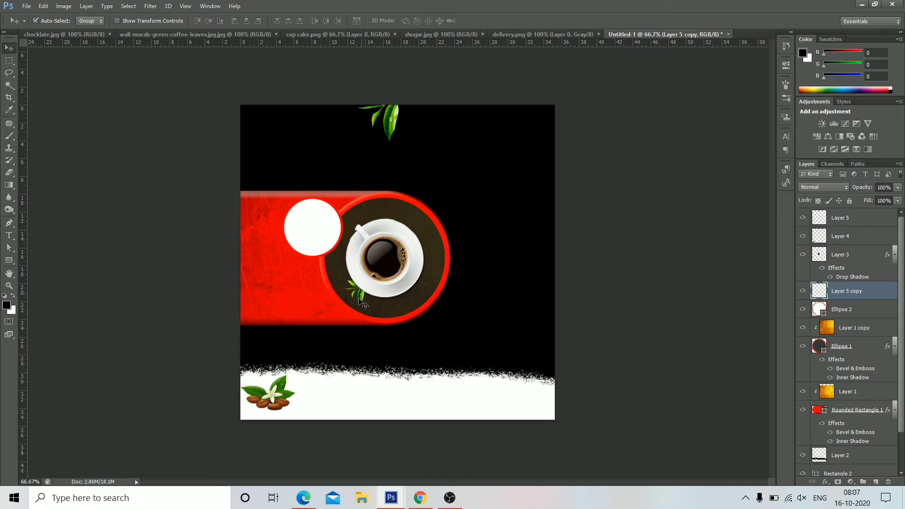
pyautogui.moveTo(359, 300); pyautogui.dragTo(356, 306)
pyautogui.click(396, 121)
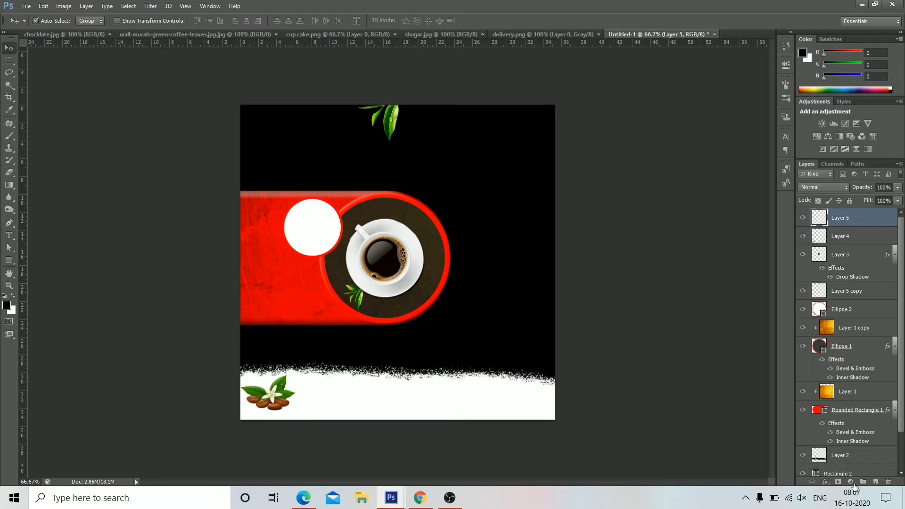
# Darken Layer 5 with a clipped Brightness/Contrast layer at about -48, then switch to chocklate.jpg.
pyautogui.click(851, 482)
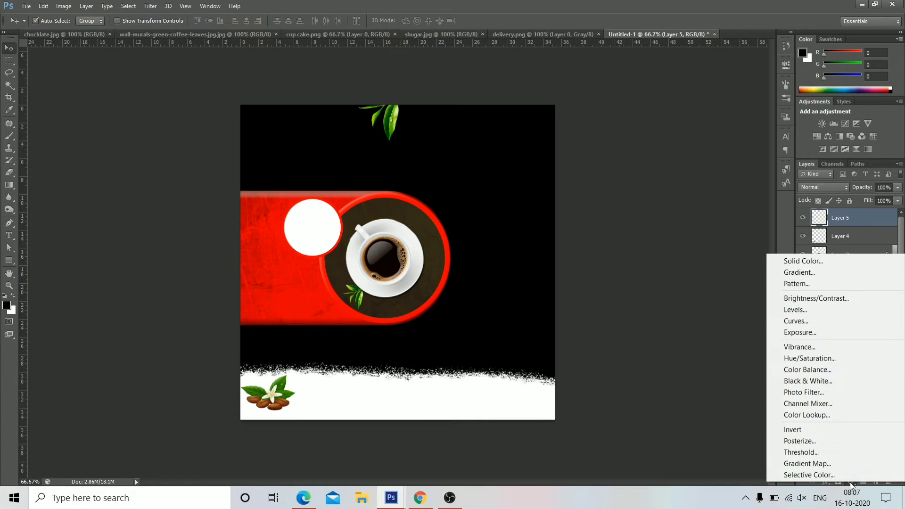
pyautogui.click(811, 298)
pyautogui.moveTo(706, 112); pyautogui.dragTo(685, 113)
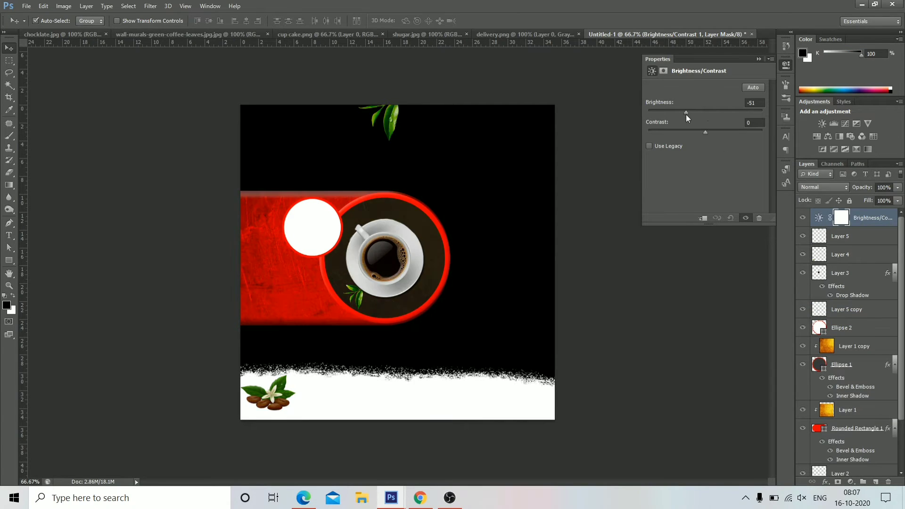
pyautogui.click(703, 218)
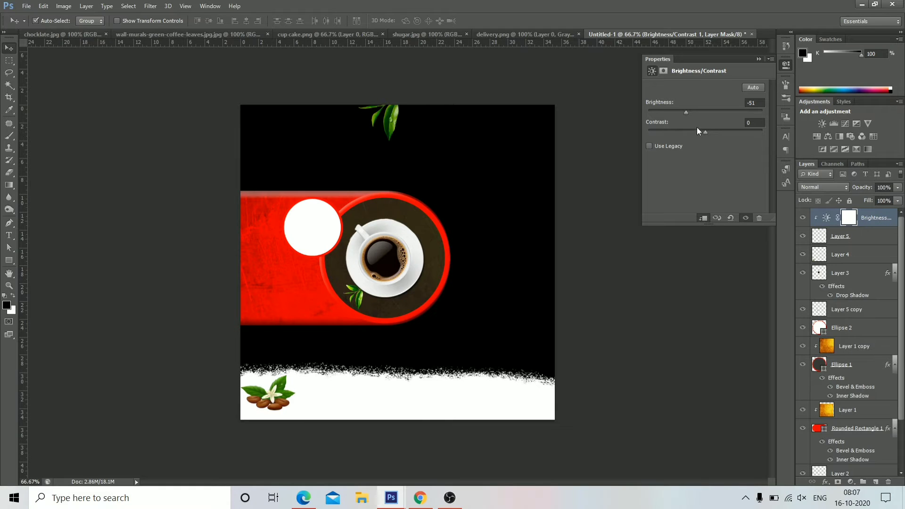
pyautogui.moveTo(686, 112); pyautogui.dragTo(703, 132)
pyautogui.click(760, 59)
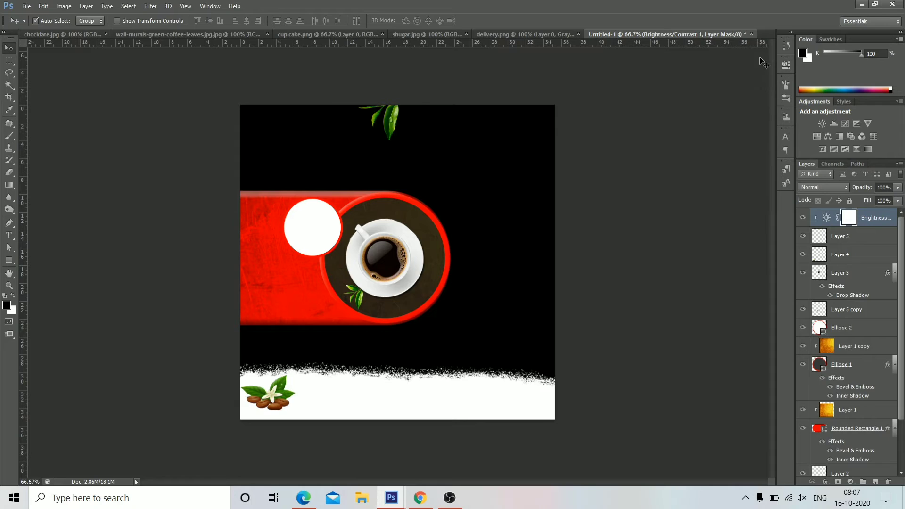
pyautogui.click(78, 35)
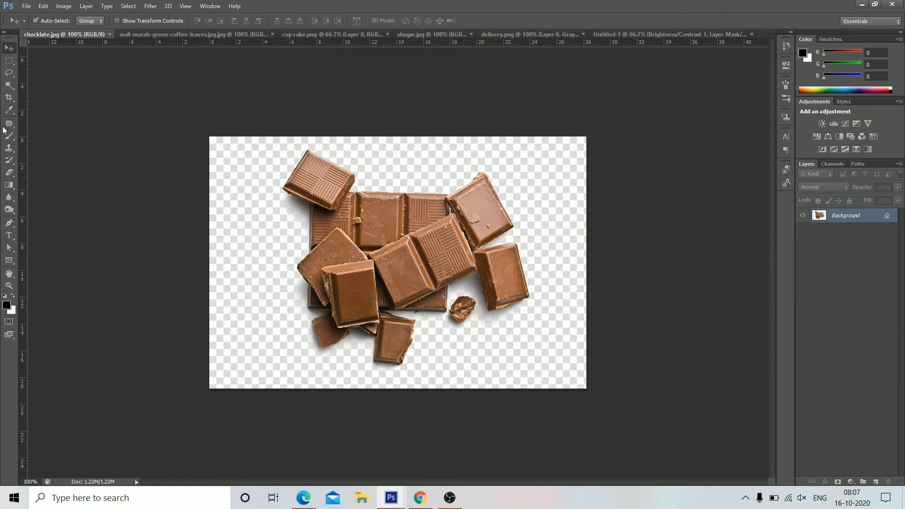
# Select the chocolate pieces with the Quick Selection tool, subtracting extra areas with Alt.
pyautogui.click(8, 85)
pyautogui.click(51, 84)
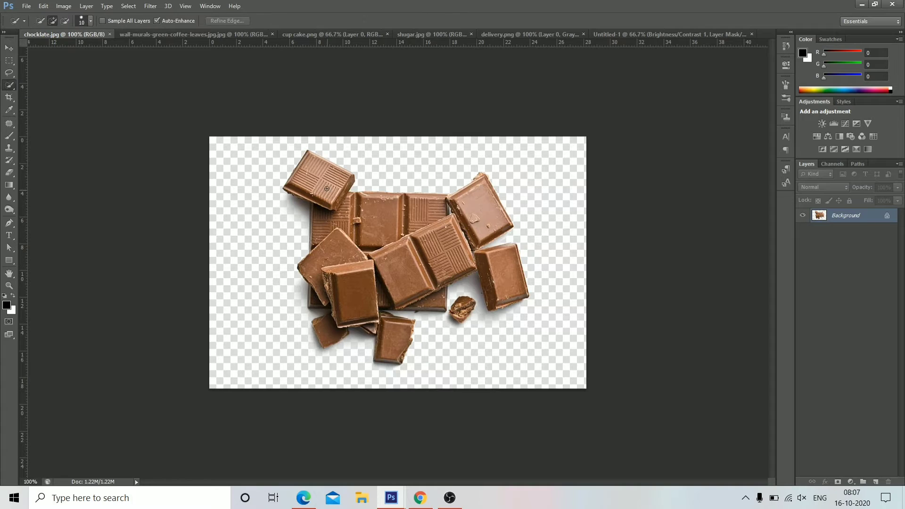
pyautogui.moveTo(350, 204)
pyautogui.mouseDown()
pyautogui.moveTo(358, 222)
pyautogui.moveTo(396, 241)
pyautogui.moveTo(467, 198)
pyautogui.moveTo(460, 274)
pyautogui.moveTo(424, 302)
pyautogui.moveTo(340, 316)
pyautogui.moveTo(314, 237)
pyautogui.mouseUp()
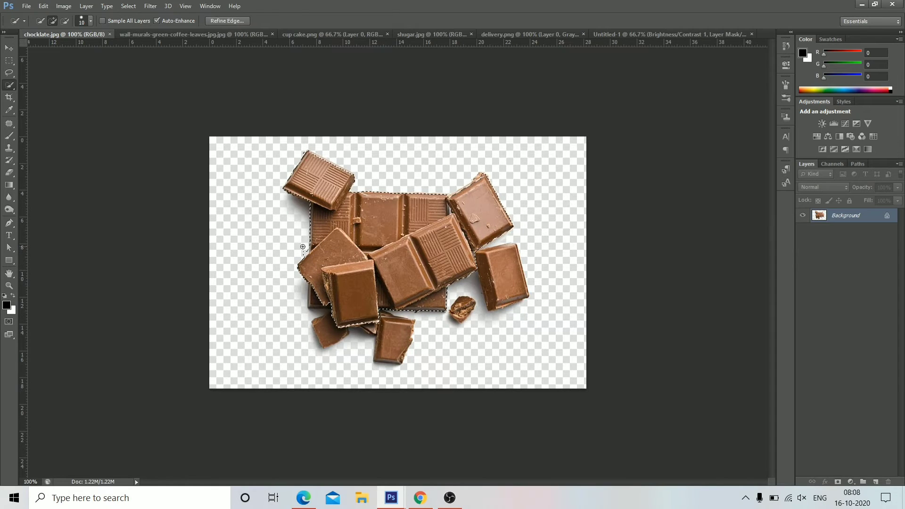
pyautogui.press('alt')
# Copy the selected chocolate into Untitled-1 as a new layer and close chocklate.jpg.
pyautogui.moveTo(80, 33); pyautogui.dragTo(529, 125)
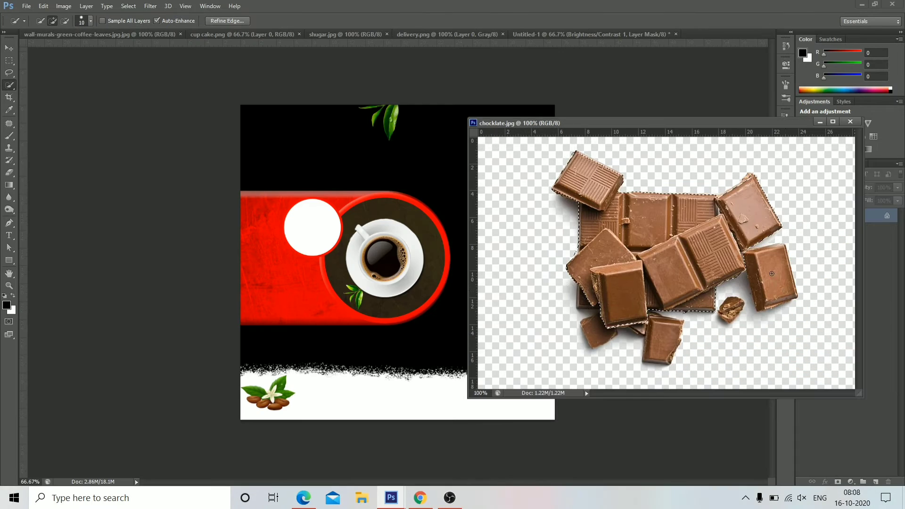
pyautogui.click(8, 49)
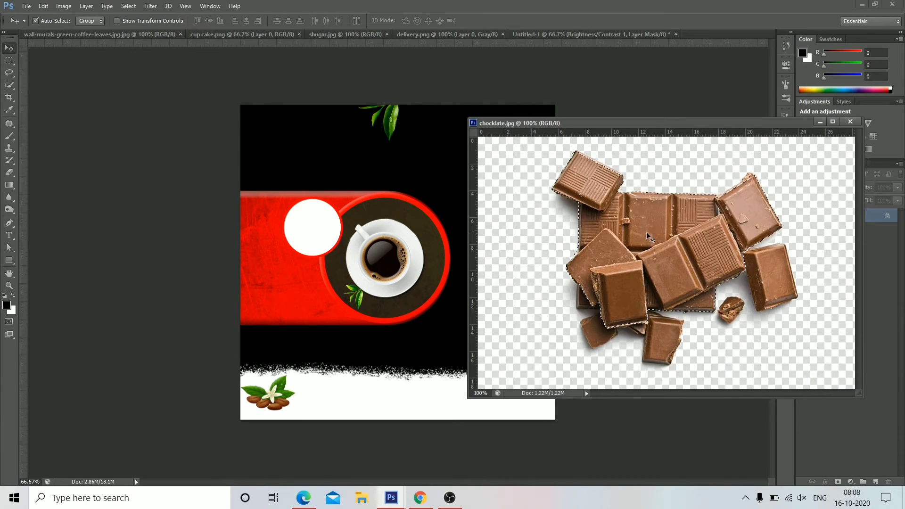
pyautogui.moveTo(415, 288); pyautogui.dragTo(379, 292)
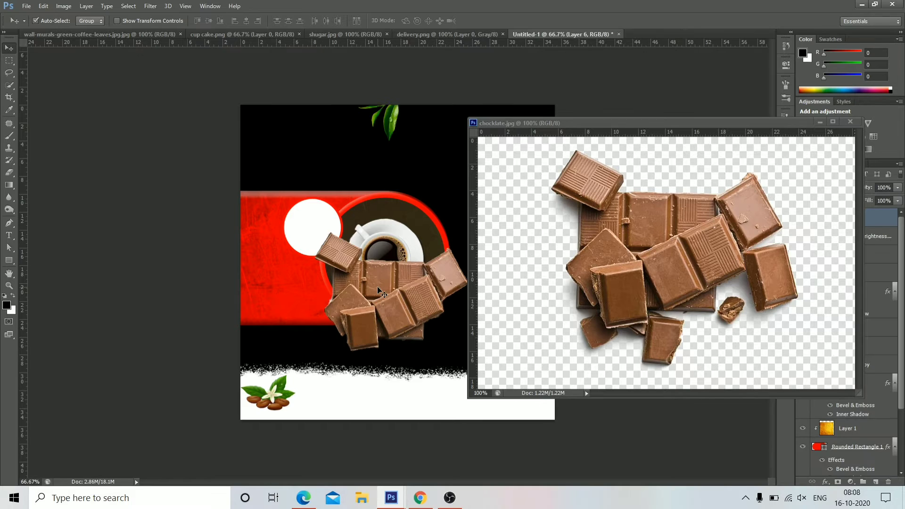
pyautogui.click(819, 121)
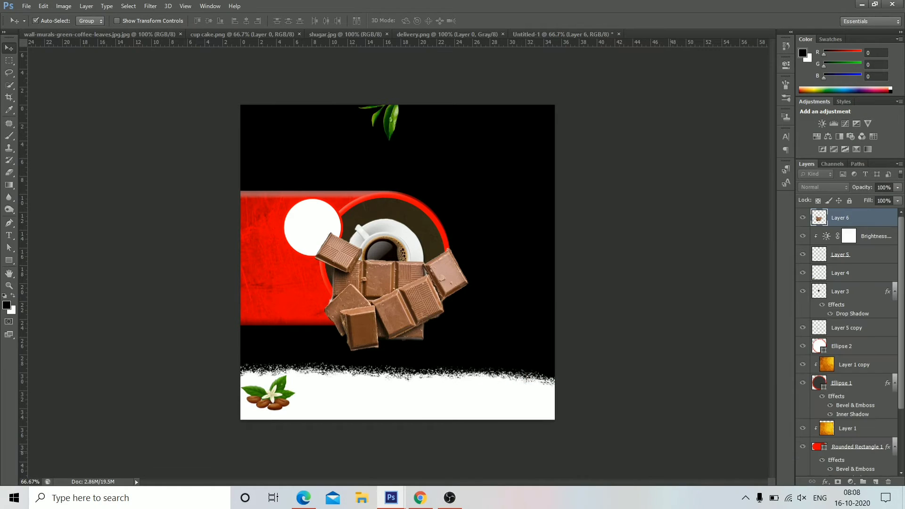
# Free Transform the chocolate layer down to about 17% and place it beside the cup.
pyautogui.click(43, 6)
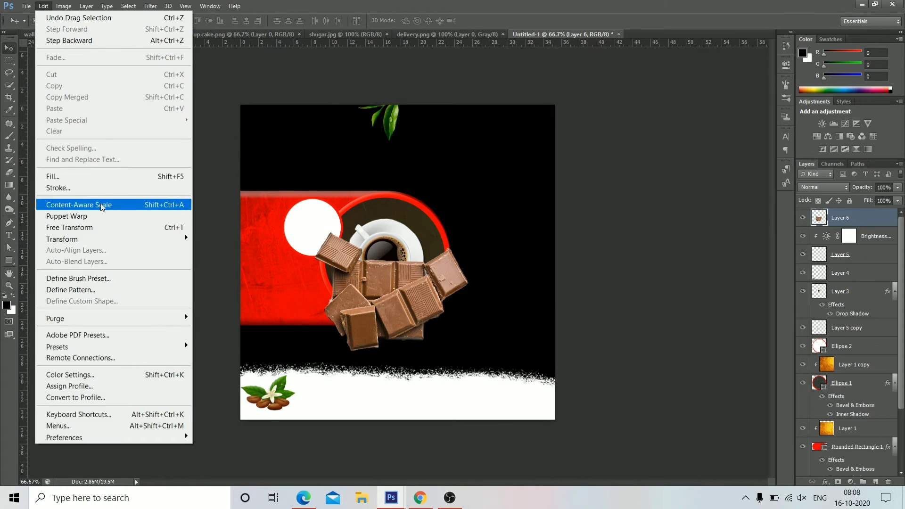
pyautogui.click(92, 225)
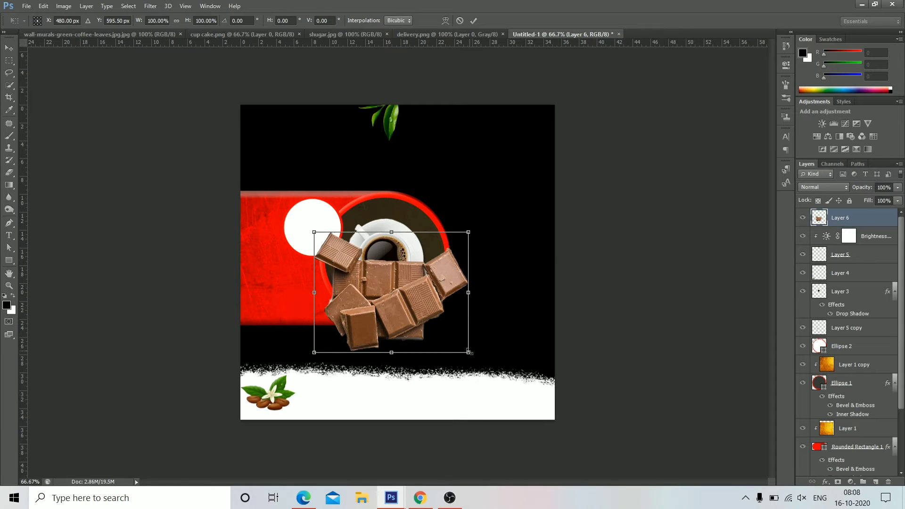
pyautogui.moveTo(431, 312)
pyautogui.mouseDown()
pyautogui.moveTo(415, 311)
pyautogui.moveTo(431, 241)
pyautogui.mouseUp()
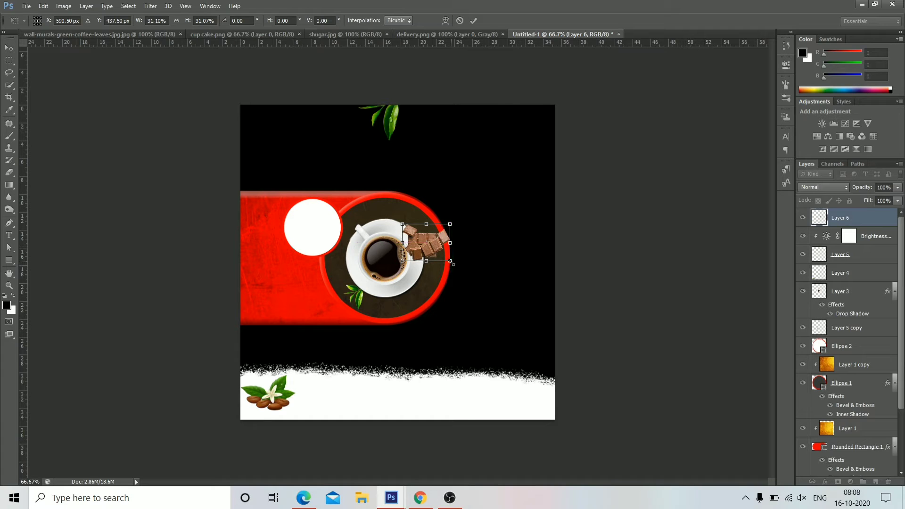
pyautogui.moveTo(446, 259); pyautogui.dragTo(443, 257)
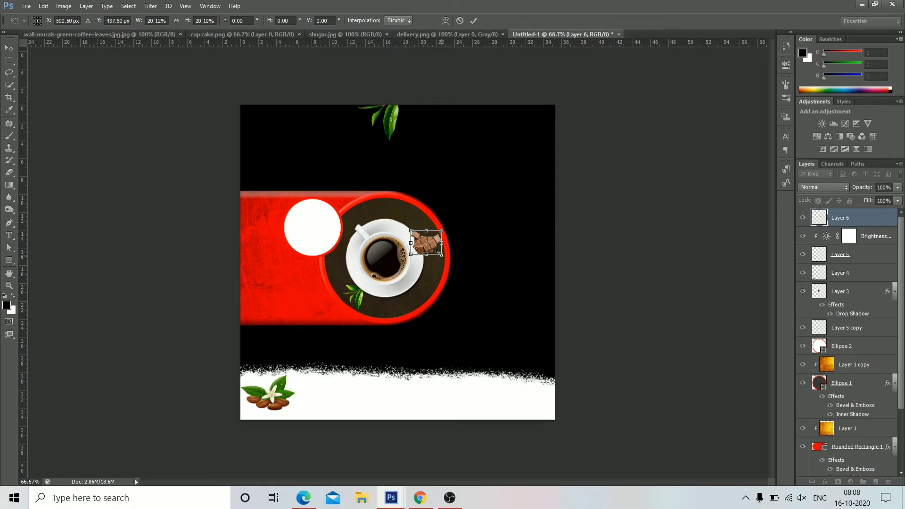
pyautogui.moveTo(441, 255); pyautogui.dragTo(438, 252)
pyautogui.click(473, 23)
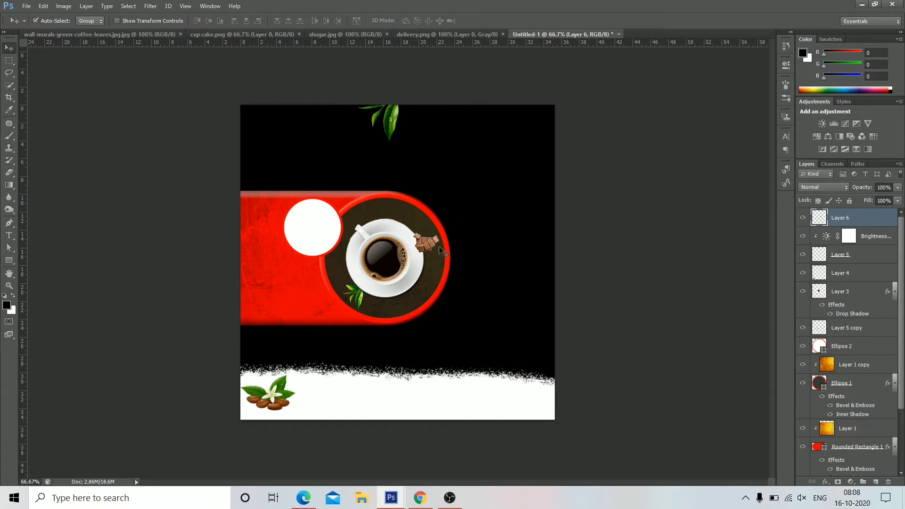
pyautogui.click(437, 263)
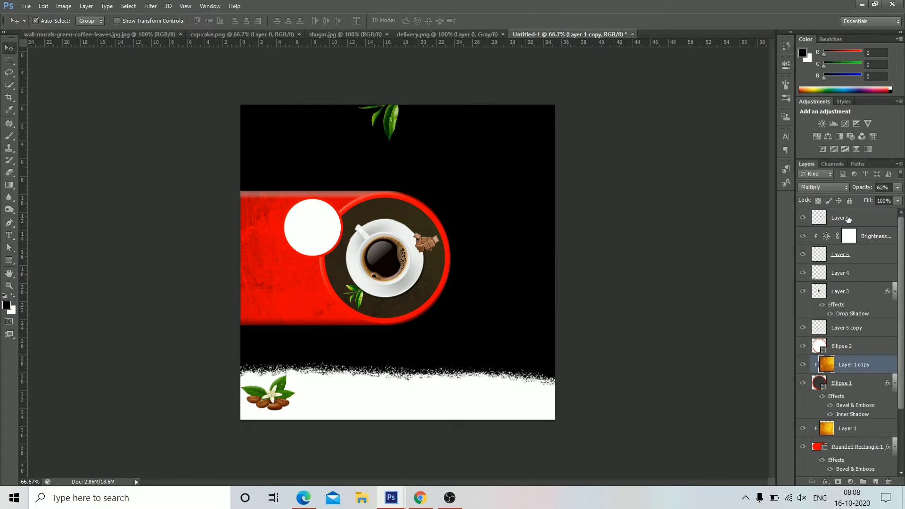
# Move Layer 6 below Ellipse 2 and nudge the chocolate onto the saucer's upper-right rim.
pyautogui.moveTo(851, 217); pyautogui.dragTo(863, 353)
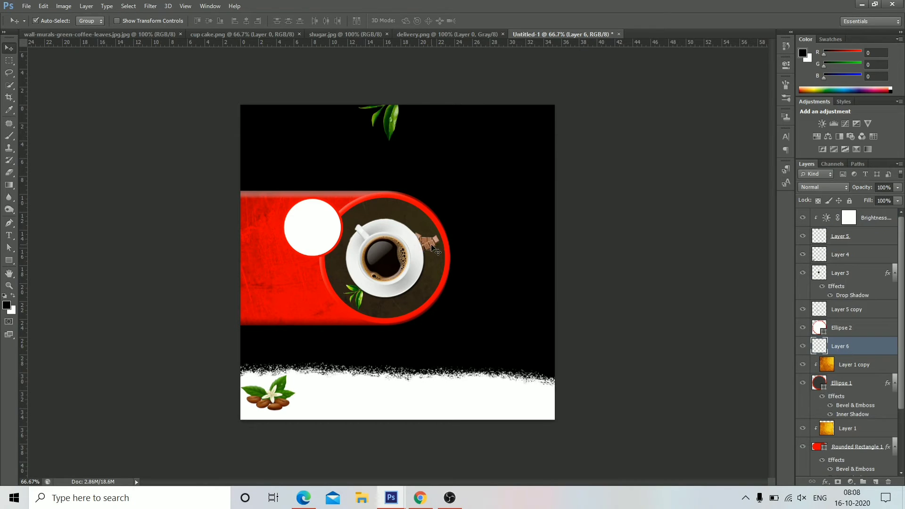
pyautogui.moveTo(433, 242); pyautogui.dragTo(435, 237)
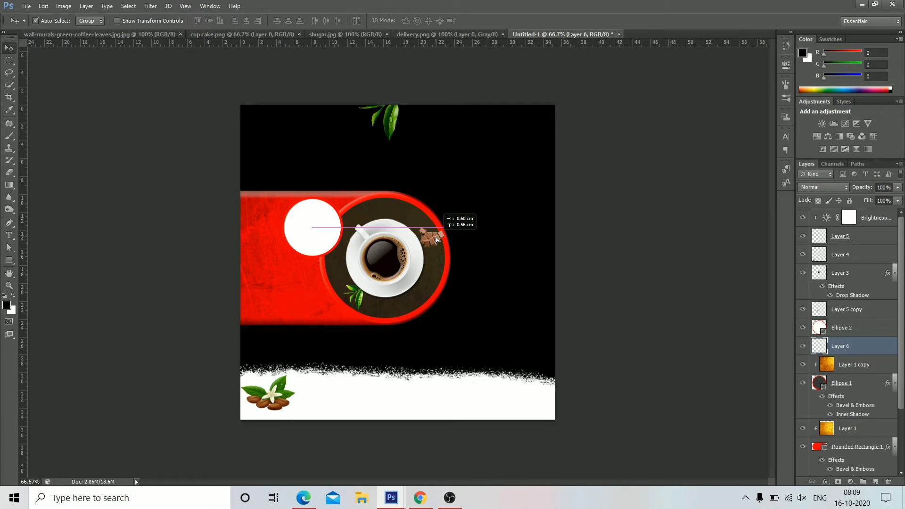
pyautogui.moveTo(435, 238); pyautogui.dragTo(435, 241)
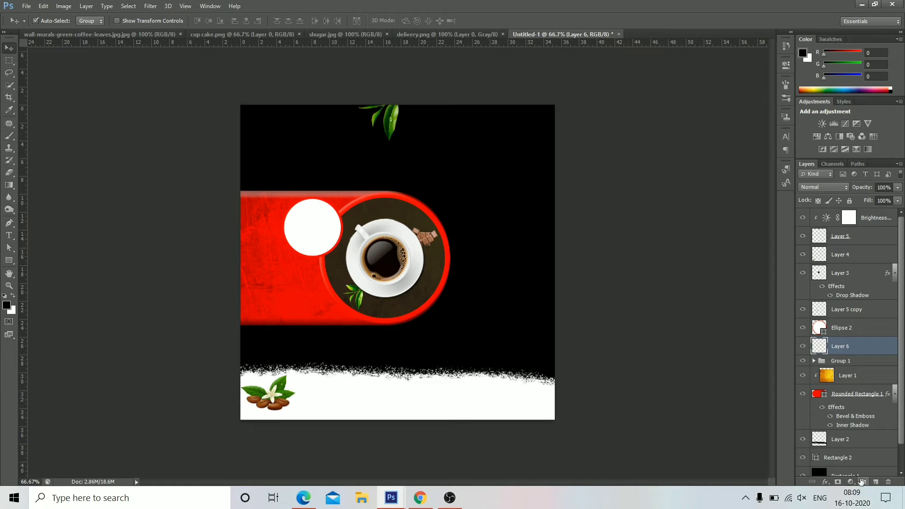
# Darken the chocolate with a Brightness/Contrast adjustment clipped to its layer.
pyautogui.click(851, 482)
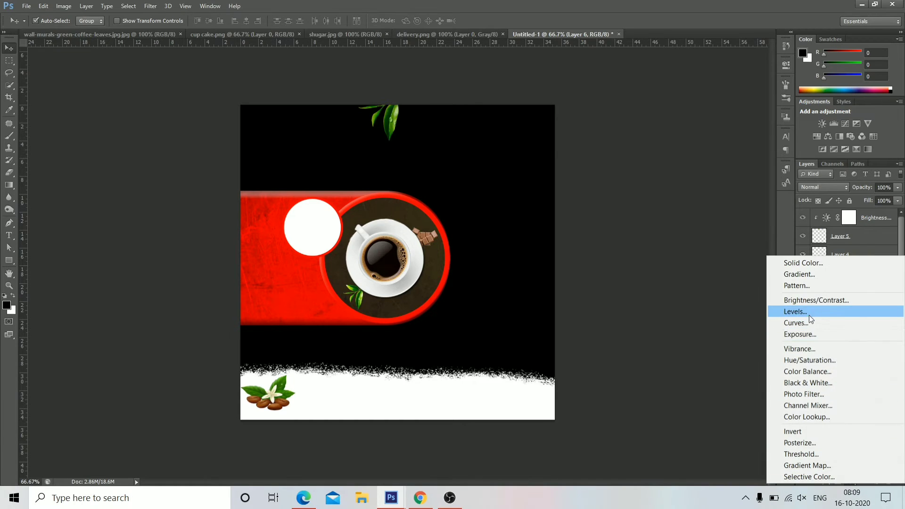
pyautogui.click(806, 300)
pyautogui.moveTo(705, 112)
pyautogui.mouseDown()
pyautogui.moveTo(683, 112)
pyautogui.moveTo(711, 131)
pyautogui.mouseUp()
pyautogui.click(703, 218)
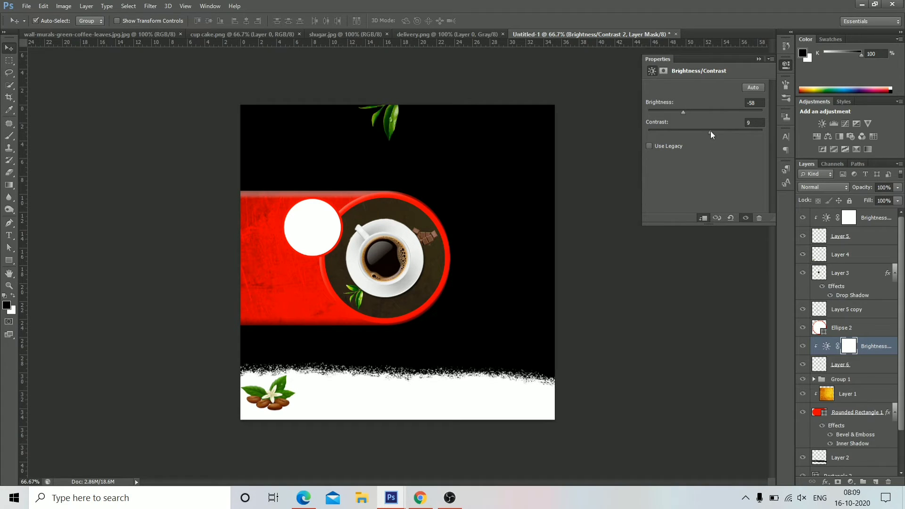
pyautogui.click(759, 59)
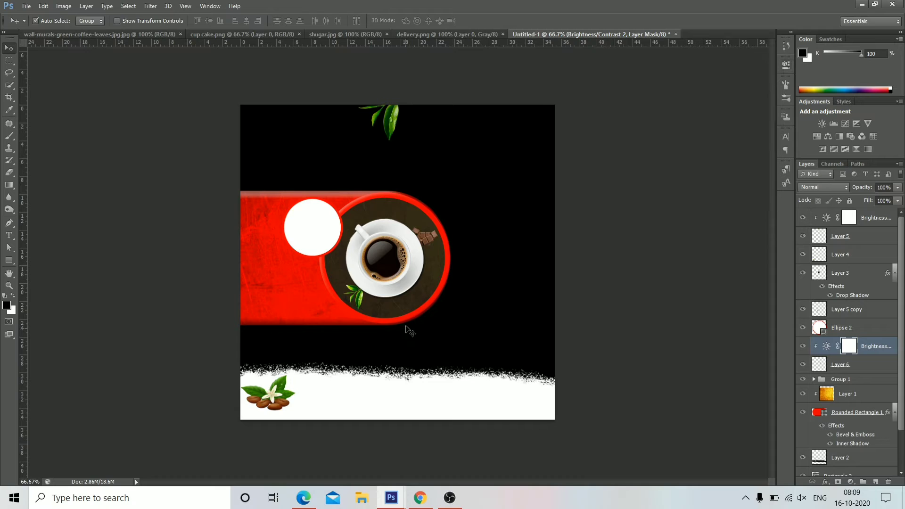
# Rotate the chocolate piece on Layer 6 by about 29°.
pyautogui.click(429, 246)
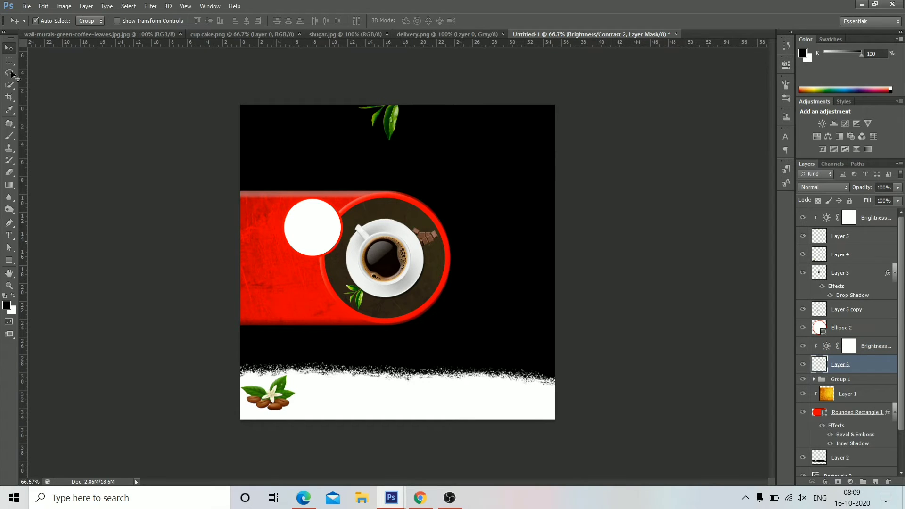
pyautogui.click(44, 6)
pyautogui.click(217, 263)
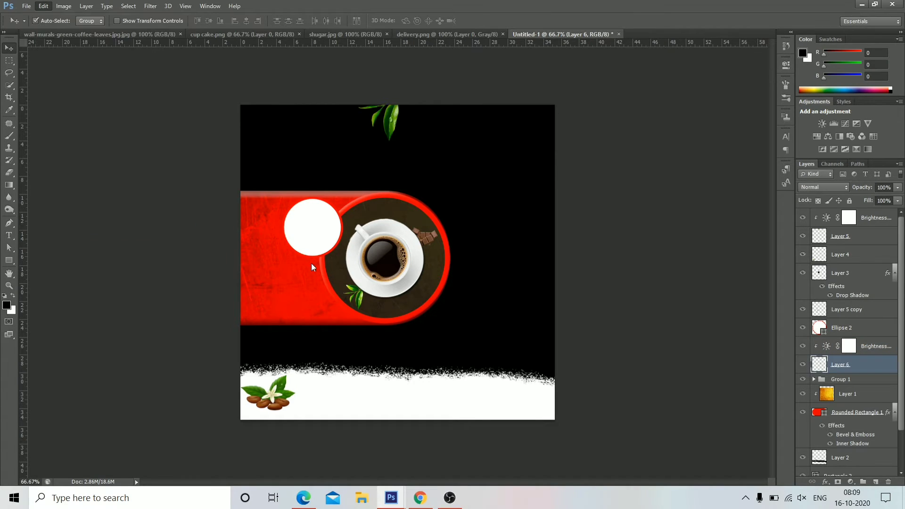
pyautogui.moveTo(440, 265); pyautogui.dragTo(443, 249)
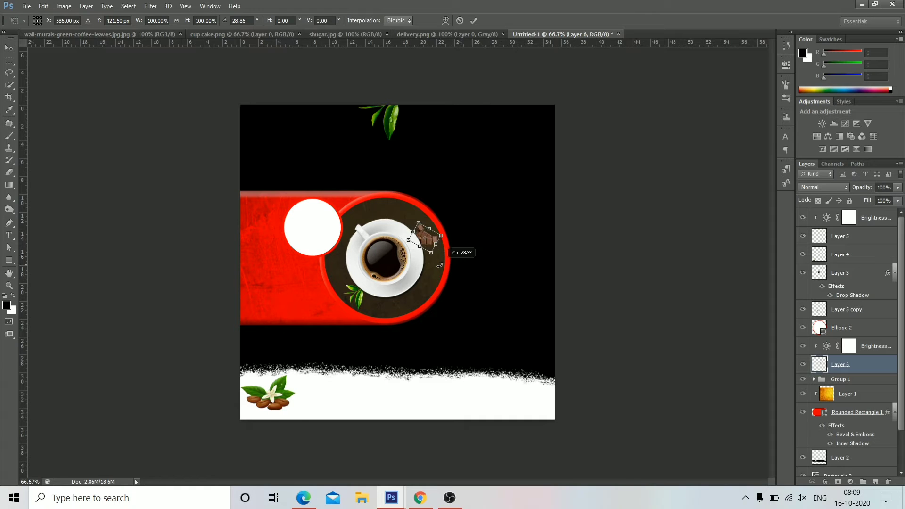
pyautogui.click(473, 20)
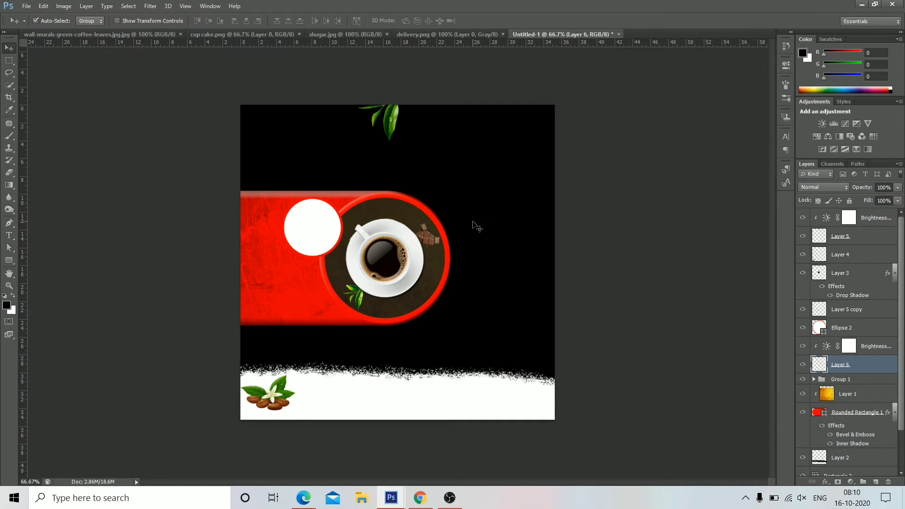
# Select the whole sugar cube in shugar.jpg with Quick Selection, refine its edges, and float the image.
pyautogui.click(359, 35)
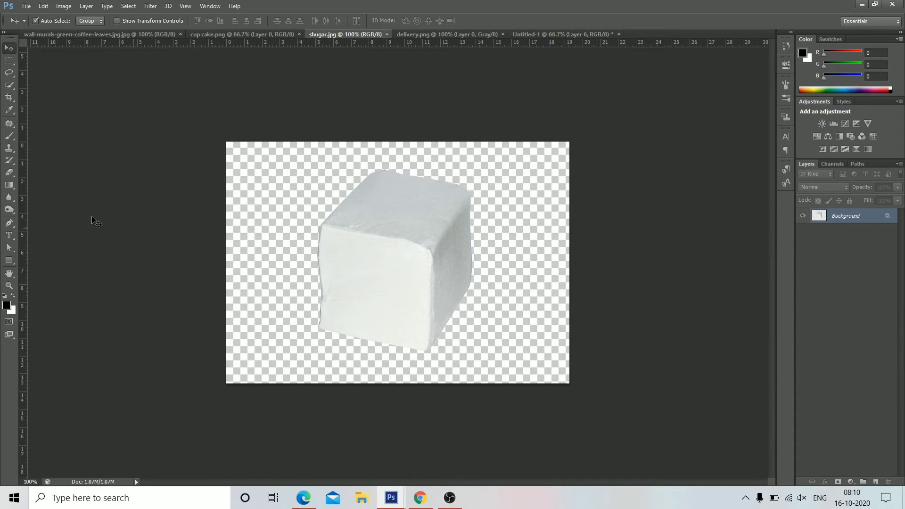
pyautogui.press('w')
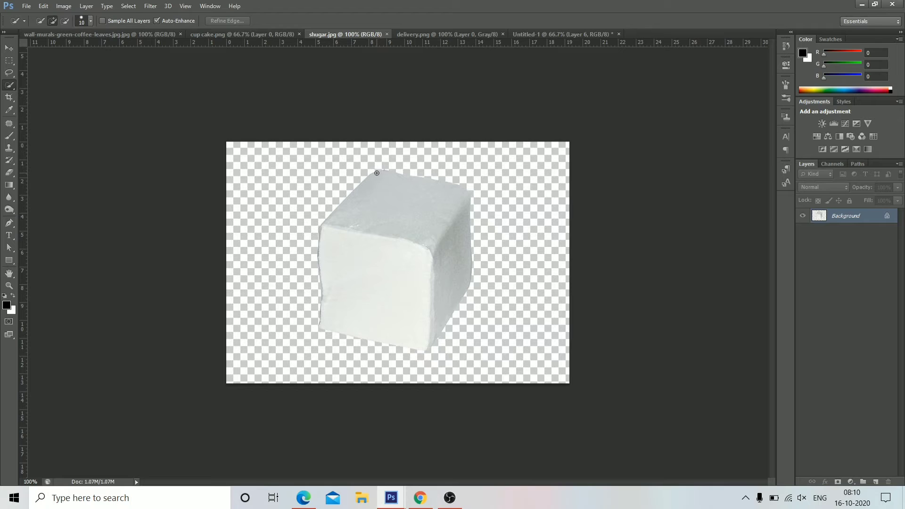
pyautogui.moveTo(405, 235)
pyautogui.mouseDown()
pyautogui.moveTo(402, 295)
pyautogui.moveTo(327, 361)
pyautogui.moveTo(318, 331)
pyautogui.moveTo(441, 345)
pyautogui.mouseUp()
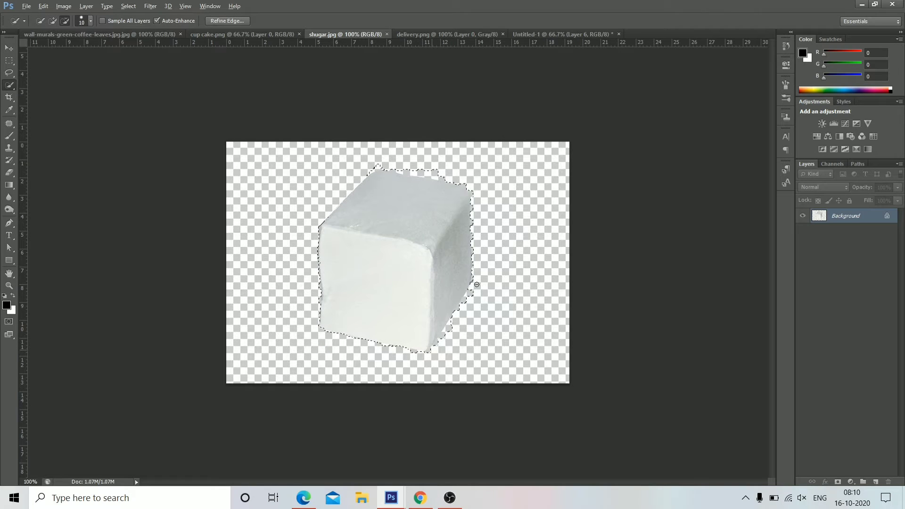
pyautogui.moveTo(476, 284)
pyautogui.mouseDown()
pyautogui.moveTo(435, 196)
pyautogui.moveTo(388, 164)
pyautogui.mouseUp()
pyautogui.moveTo(473, 187)
pyautogui.mouseDown()
pyautogui.moveTo(485, 208)
pyautogui.moveTo(474, 199)
pyautogui.mouseUp()
pyautogui.moveTo(431, 331); pyautogui.dragTo(424, 339)
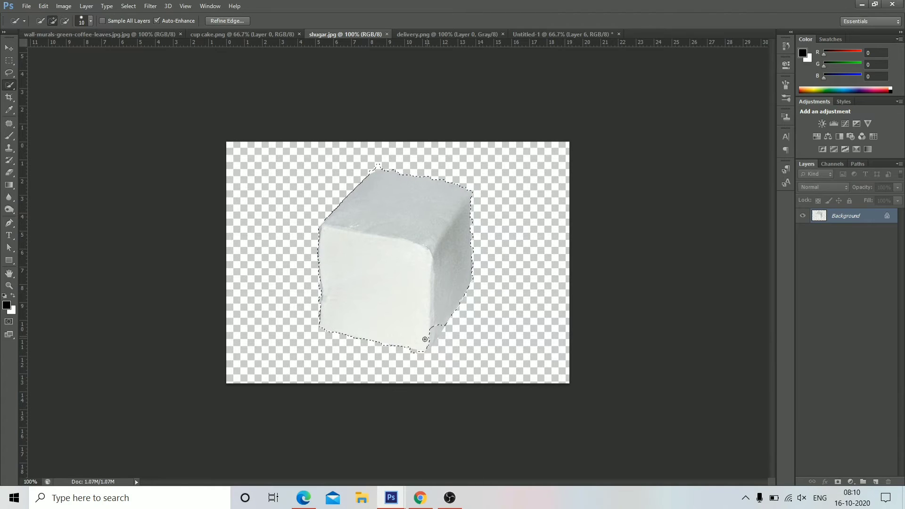
pyautogui.click(424, 339)
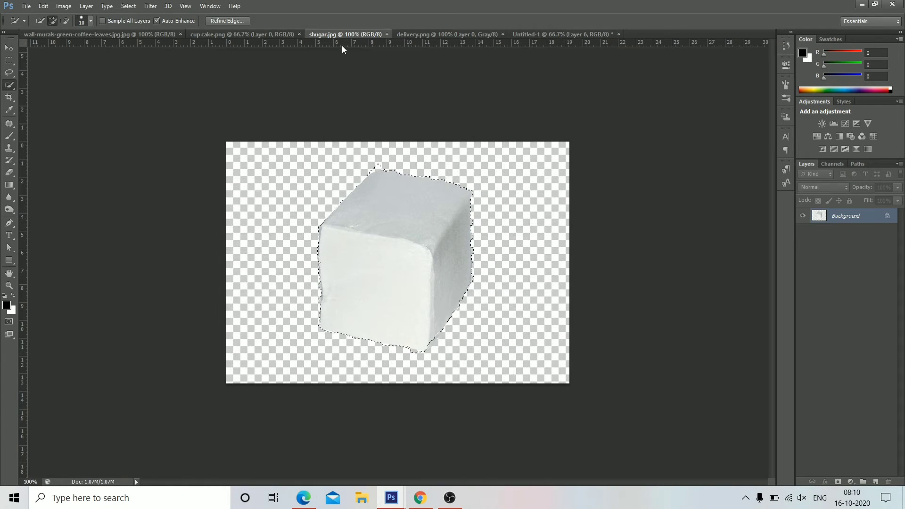
pyautogui.moveTo(350, 41)
pyautogui.mouseDown()
pyautogui.moveTo(408, 112)
pyautogui.moveTo(557, 98)
pyautogui.mouseUp()
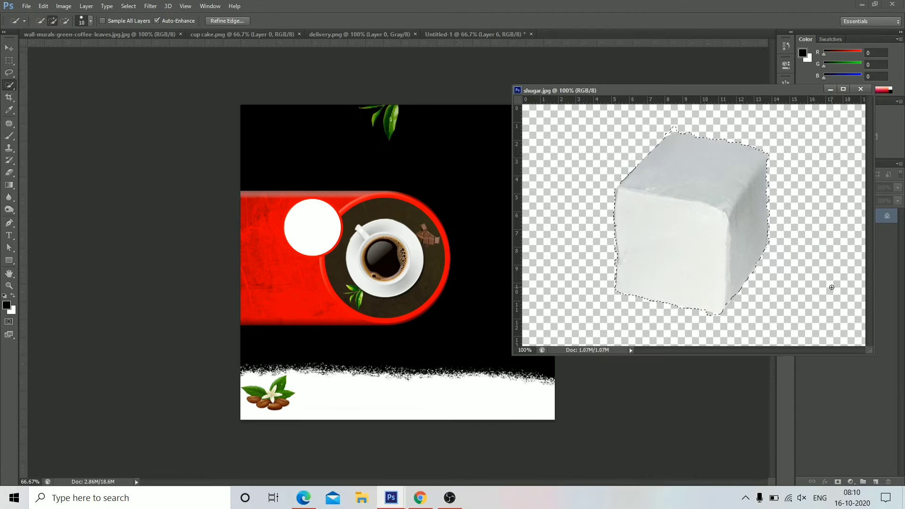
# Copy the sugar cube into the poster as Layer 7, close shugar.jpg, and release its clipping mask.
pyautogui.press('v')
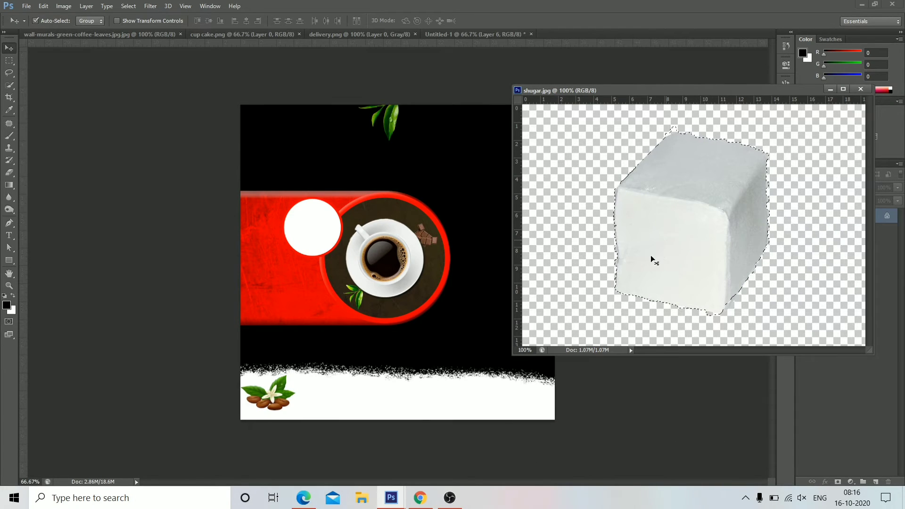
pyautogui.moveTo(651, 256); pyautogui.dragTo(444, 334)
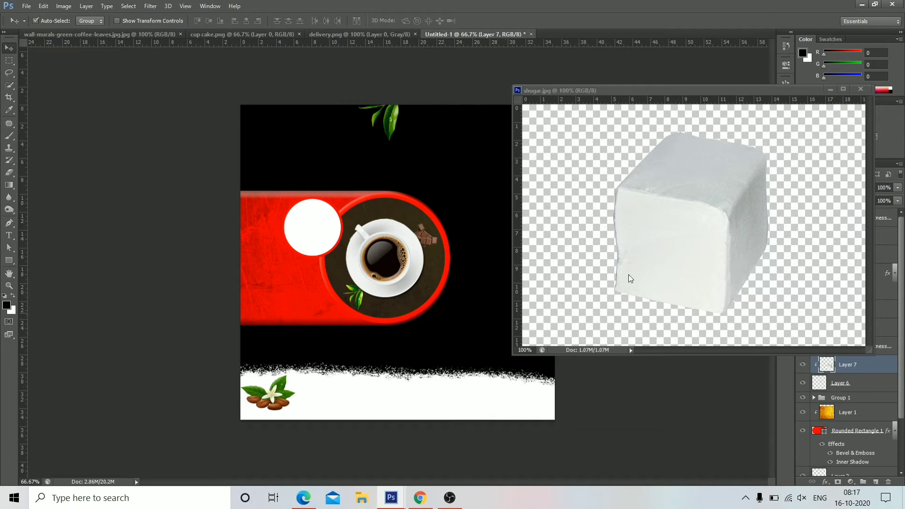
pyautogui.click(831, 89)
pyautogui.rightClick(862, 367)
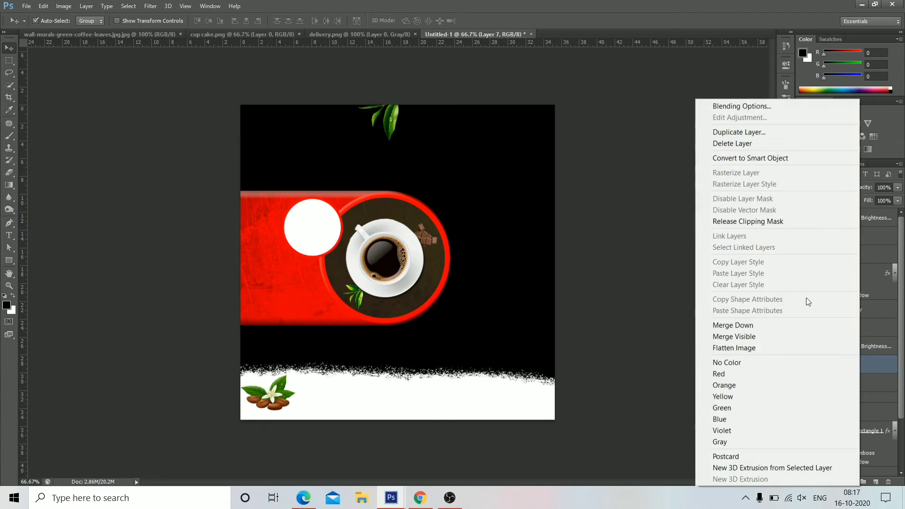
pyautogui.click(777, 222)
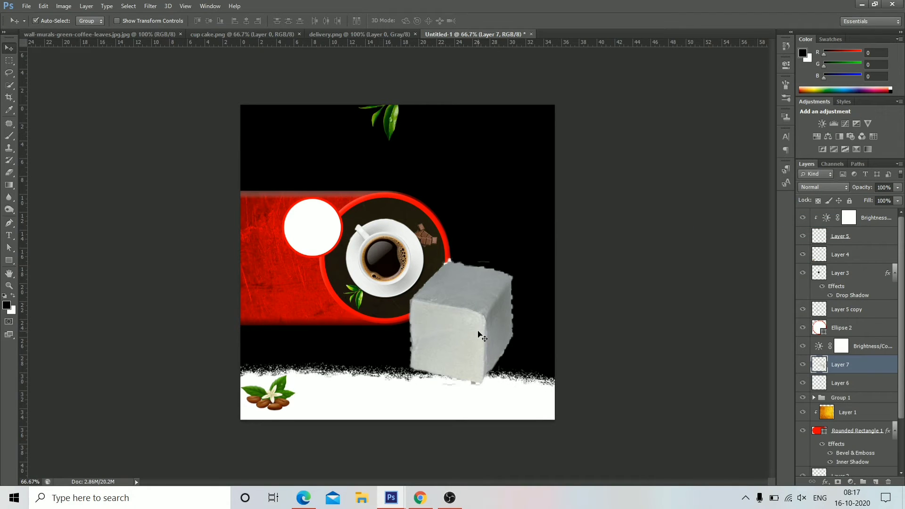
# Shrink the sugar cube to under a tenth, set it beside the cup, and duplicate its layer.
pyautogui.click(44, 6)
pyautogui.moveTo(63, 239)
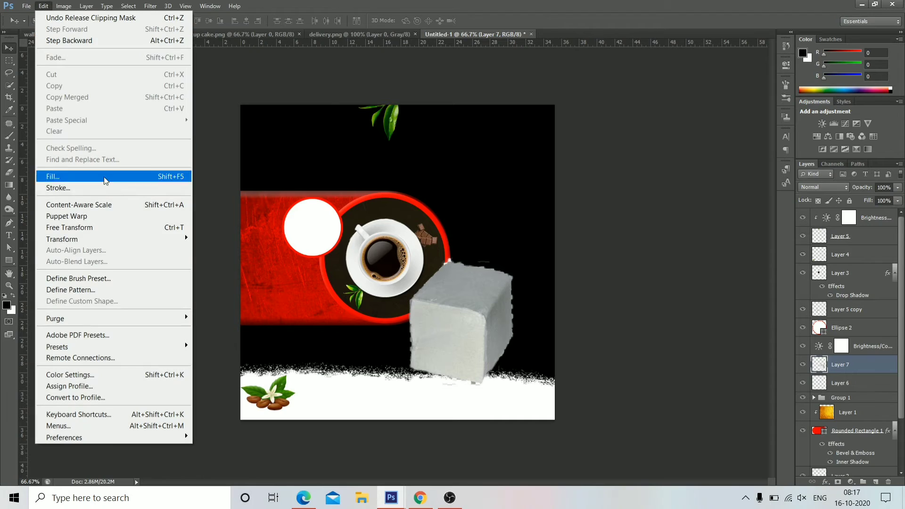
pyautogui.click(106, 229)
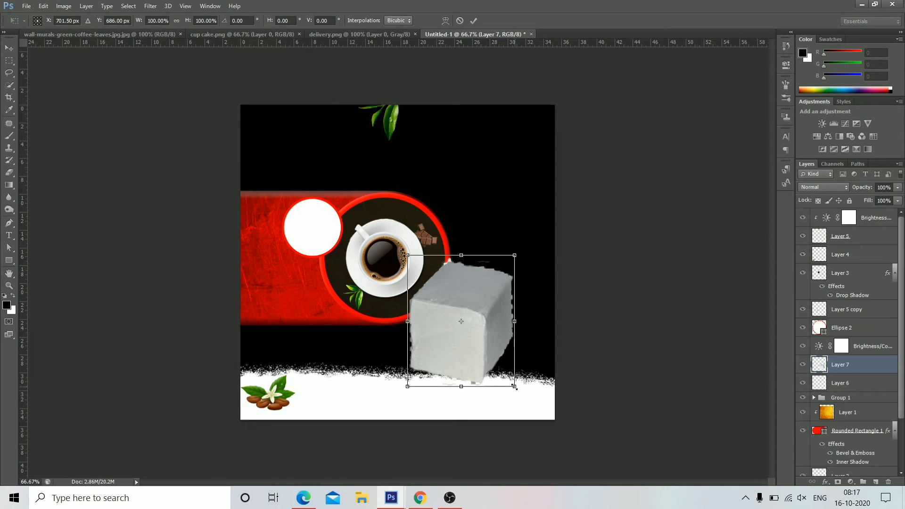
pyautogui.moveTo(470, 332); pyautogui.dragTo(468, 331)
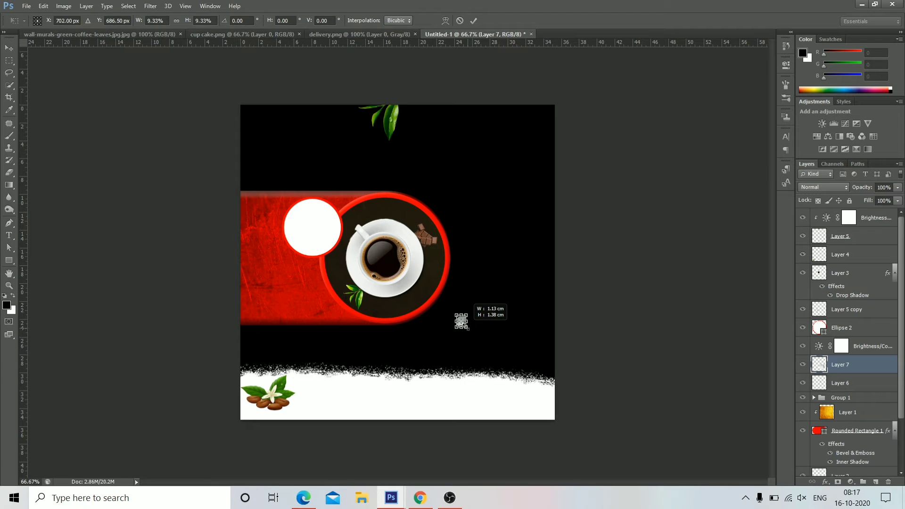
pyautogui.click(474, 20)
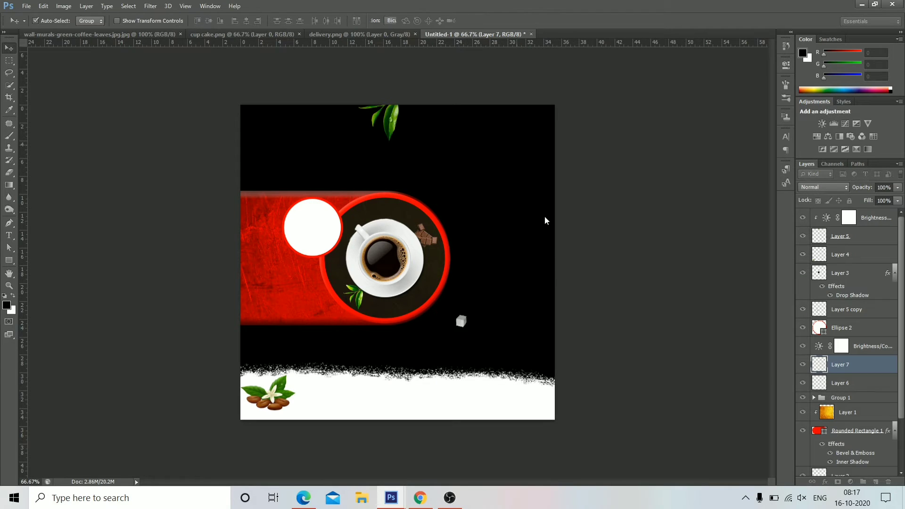
pyautogui.moveTo(461, 325); pyautogui.dragTo(431, 284)
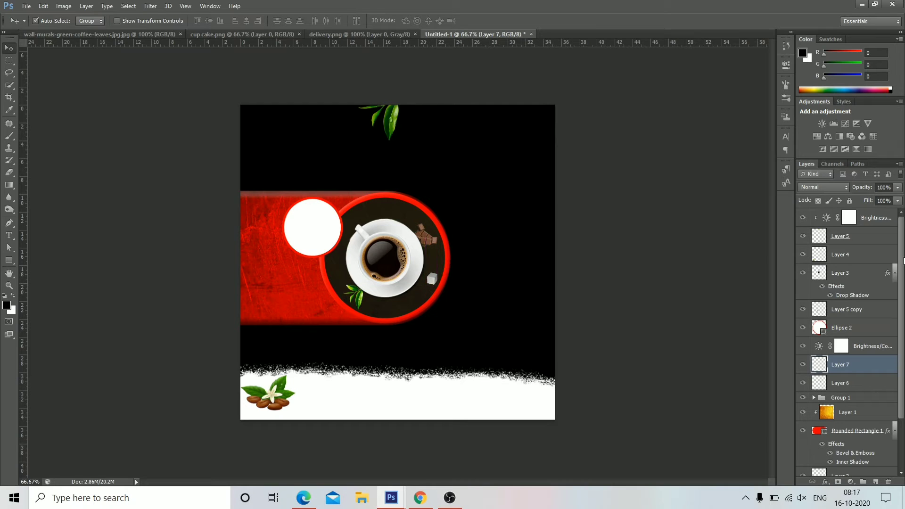
pyautogui.moveTo(866, 364); pyautogui.dragTo(876, 481)
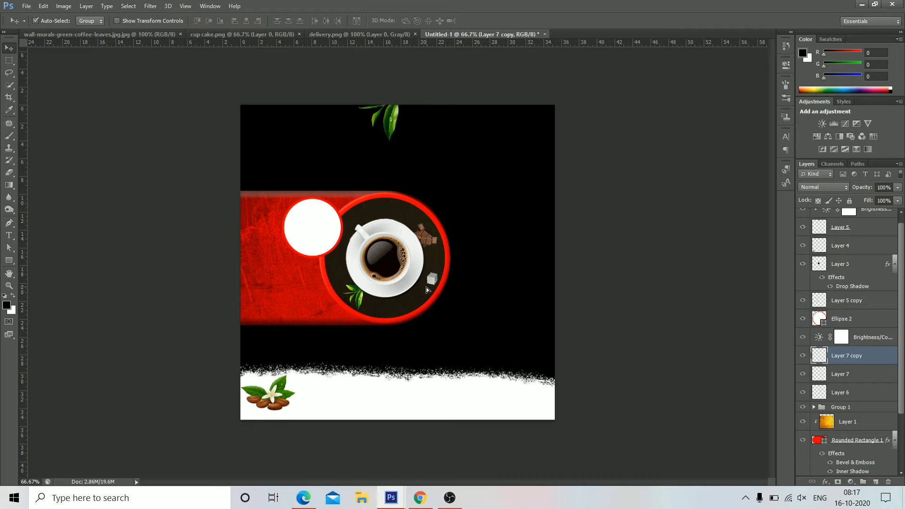
# Duplicate the sugar cube again and place the third cube below the others beside the cup.
pyautogui.moveTo(426, 287); pyautogui.dragTo(420, 293)
pyautogui.moveTo(862, 362); pyautogui.dragTo(878, 482)
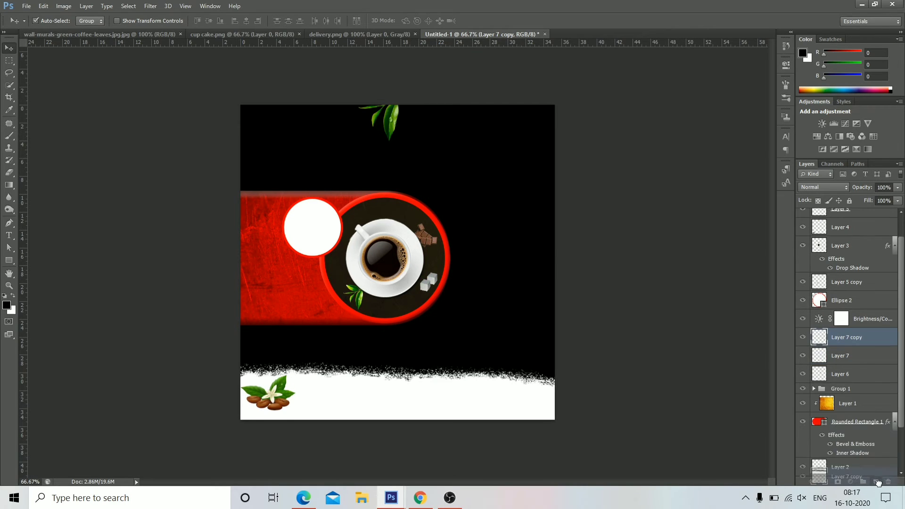
pyautogui.click(438, 286)
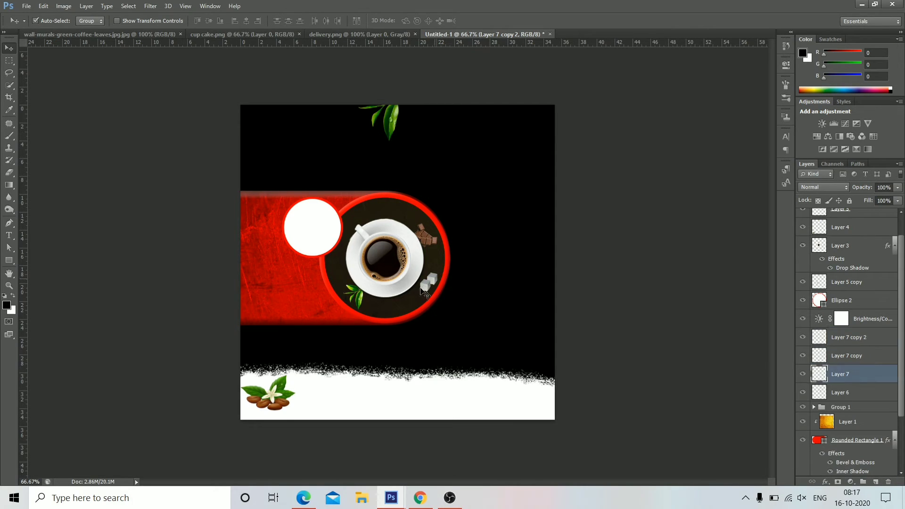
pyautogui.click(423, 292)
pyautogui.moveTo(428, 279); pyautogui.dragTo(426, 293)
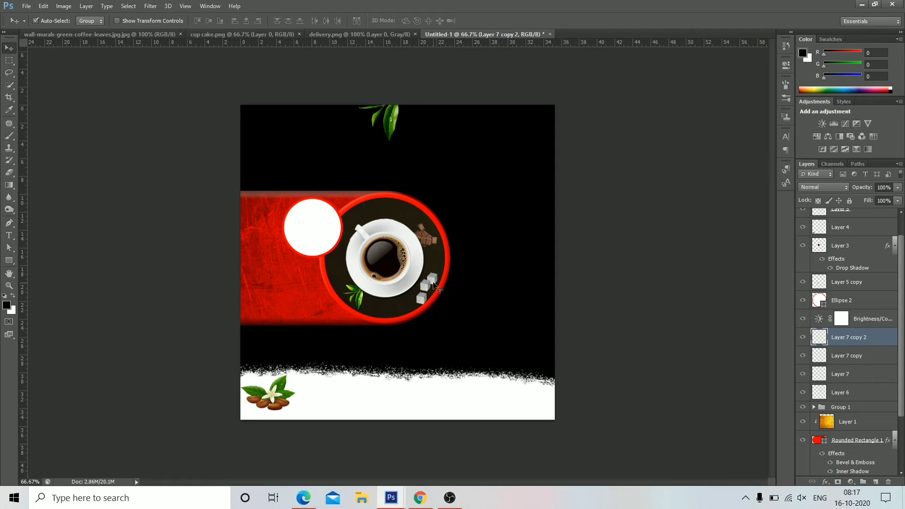
# Shrink the third sugar cube to about half size and tuck it beside the larger cubes.
pyautogui.click(43, 6)
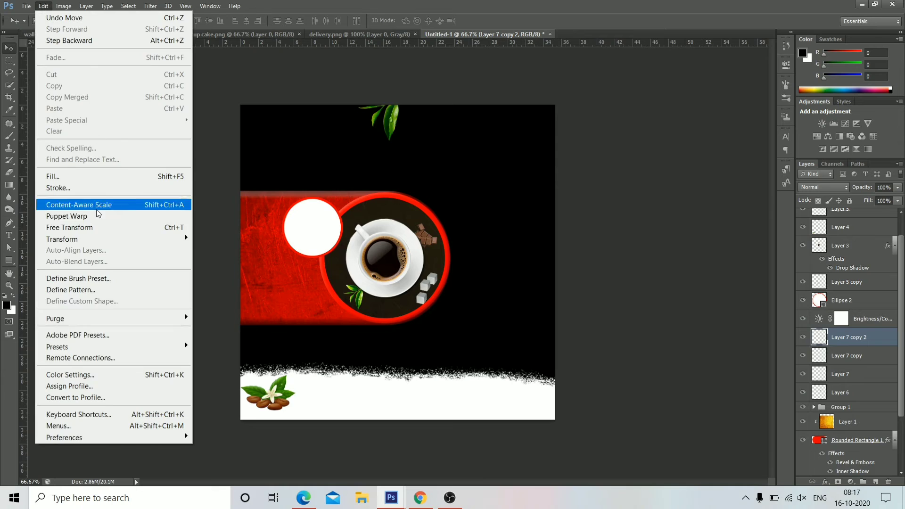
pyautogui.click(94, 231)
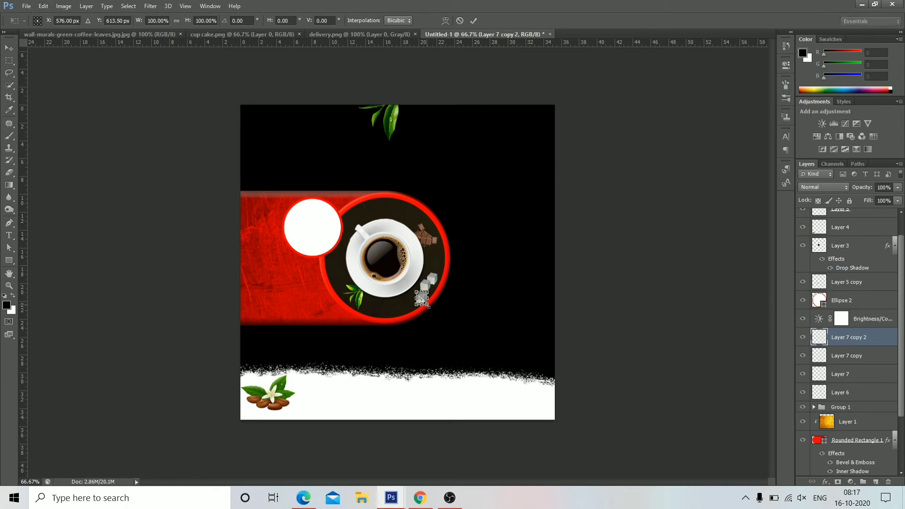
pyautogui.moveTo(428, 291); pyautogui.dragTo(425, 295)
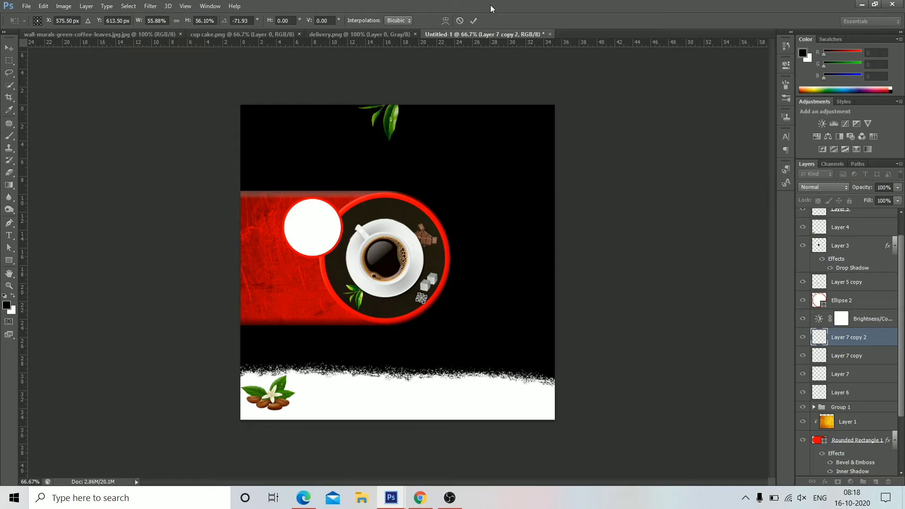
pyautogui.click(473, 21)
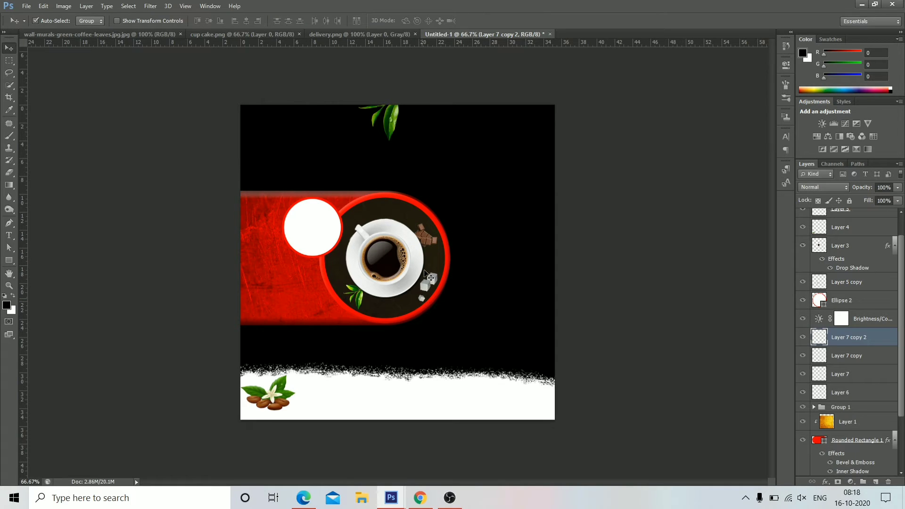
pyautogui.moveTo(428, 271); pyautogui.dragTo(428, 272)
# Shrink the original sugar cube slightly and nudge it into place near the cup.
pyautogui.click(430, 288)
pyautogui.hotkey('alt', '[')
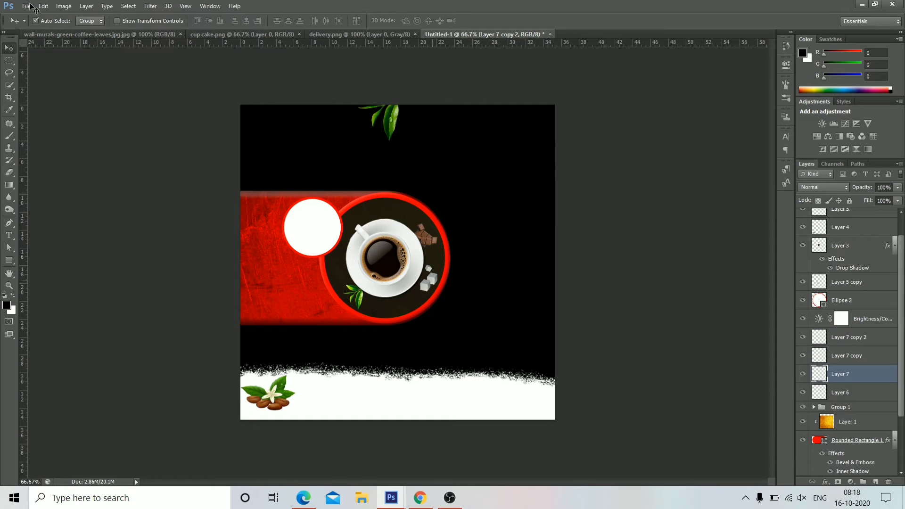
pyautogui.click(42, 6)
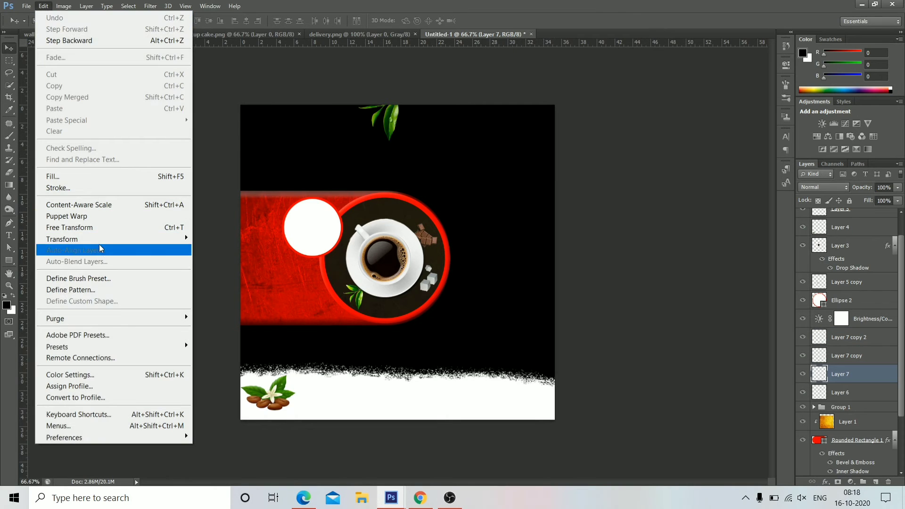
pyautogui.click(102, 227)
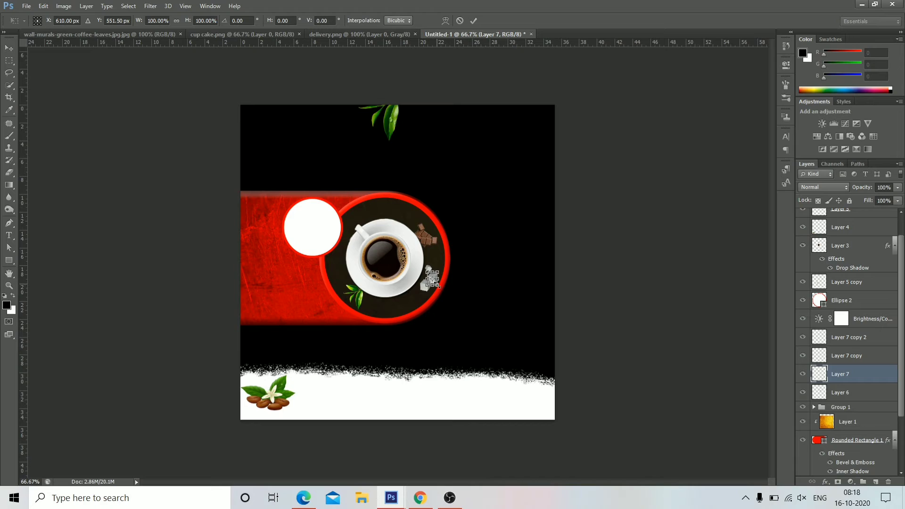
pyautogui.moveTo(439, 272); pyautogui.dragTo(438, 272)
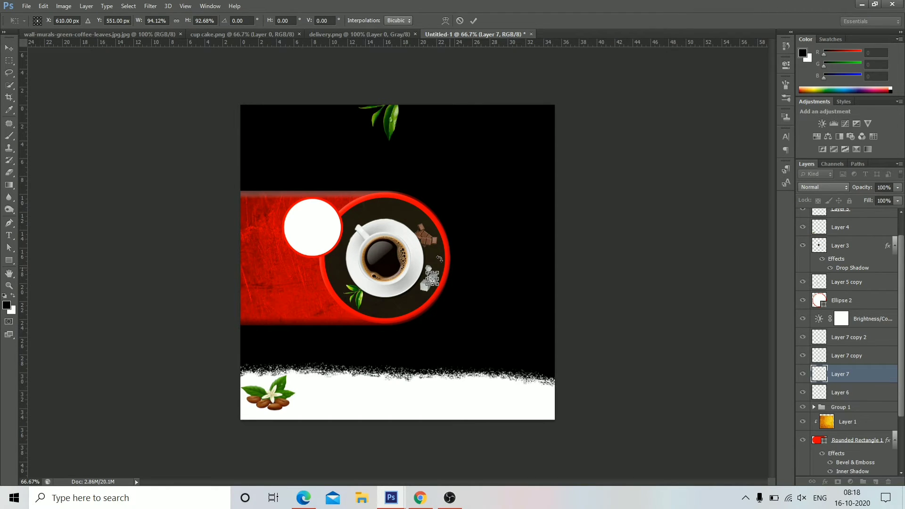
pyautogui.click(474, 21)
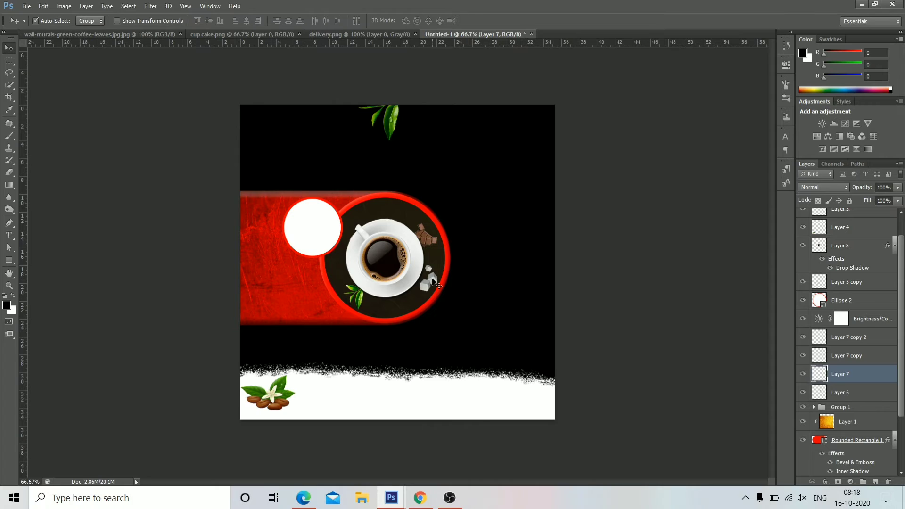
pyautogui.moveTo(434, 276); pyautogui.dragTo(428, 282)
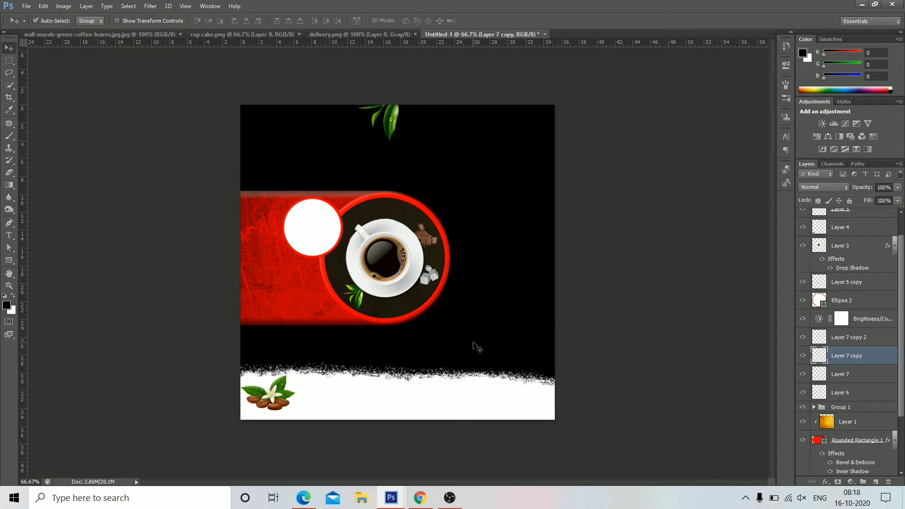
# In cup cake.png, Quick Select the frosting and cherries with an enlarged brush, excluding the paper case.
pyautogui.click(253, 33)
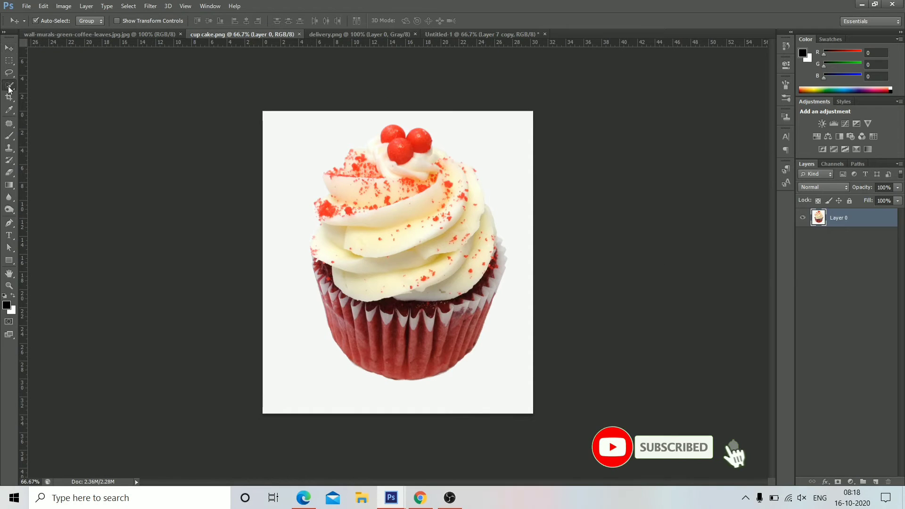
pyautogui.press('w')
pyautogui.press(']')
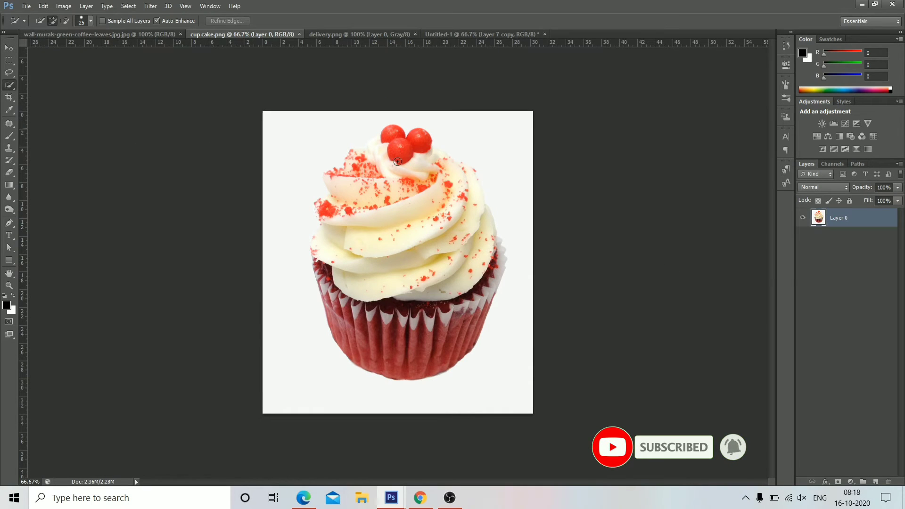
pyautogui.moveTo(398, 162); pyautogui.dragTo(431, 150)
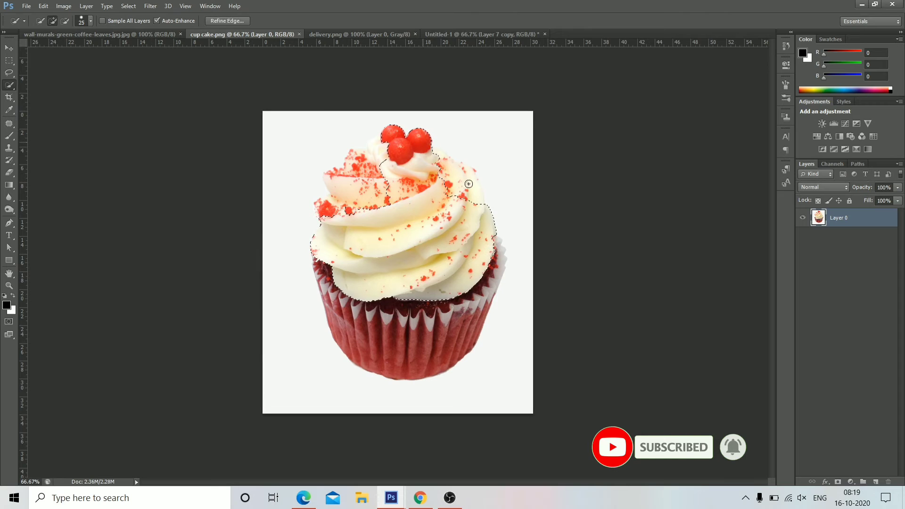
pyautogui.moveTo(452, 182); pyautogui.dragTo(447, 157)
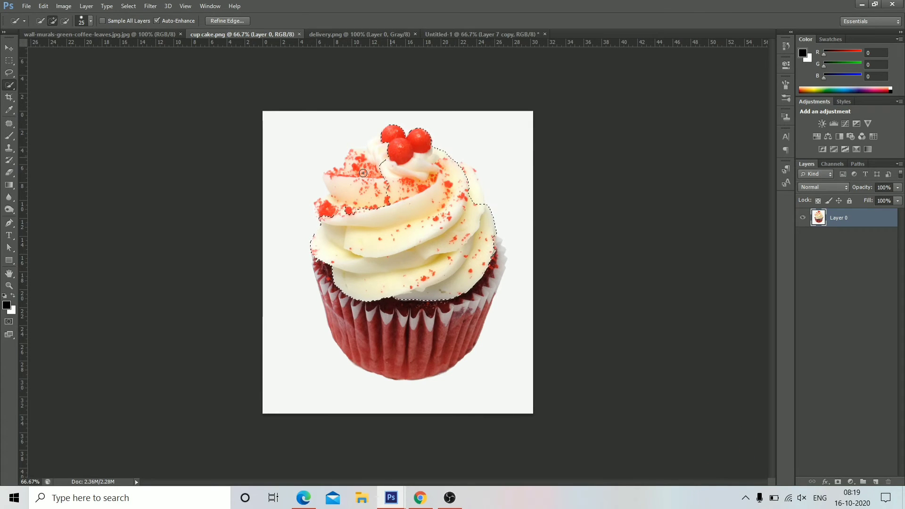
pyautogui.moveTo(365, 176)
pyautogui.mouseDown()
pyautogui.moveTo(371, 150)
pyautogui.moveTo(332, 176)
pyautogui.mouseUp()
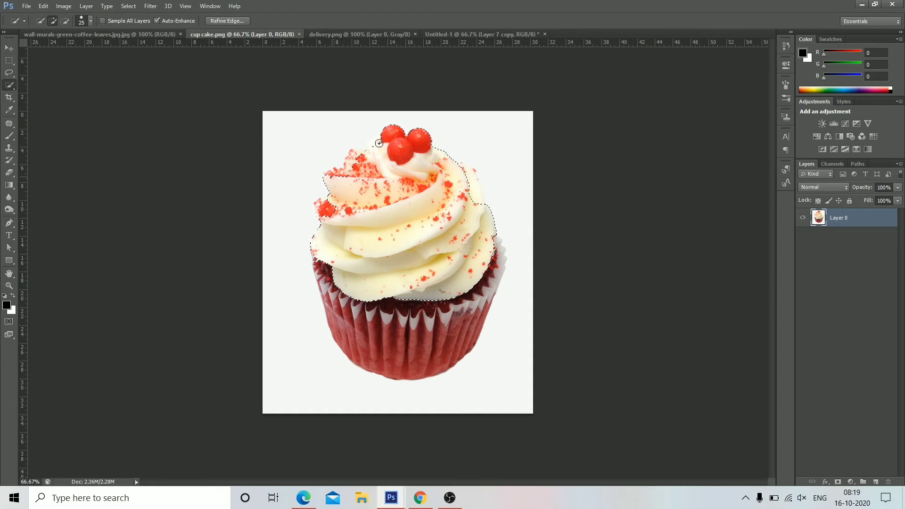
pyautogui.moveTo(379, 143); pyautogui.dragTo(318, 217)
pyautogui.click(321, 230)
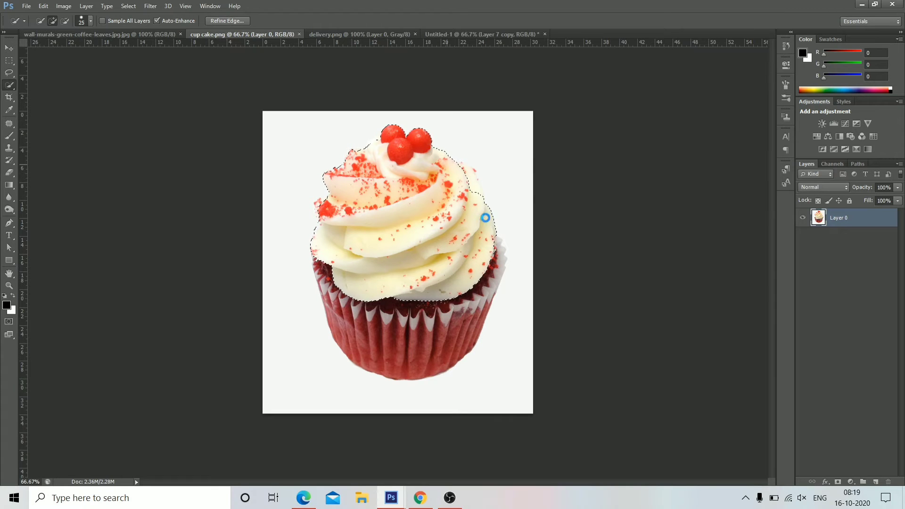
pyautogui.moveTo(485, 216); pyautogui.dragTo(480, 192)
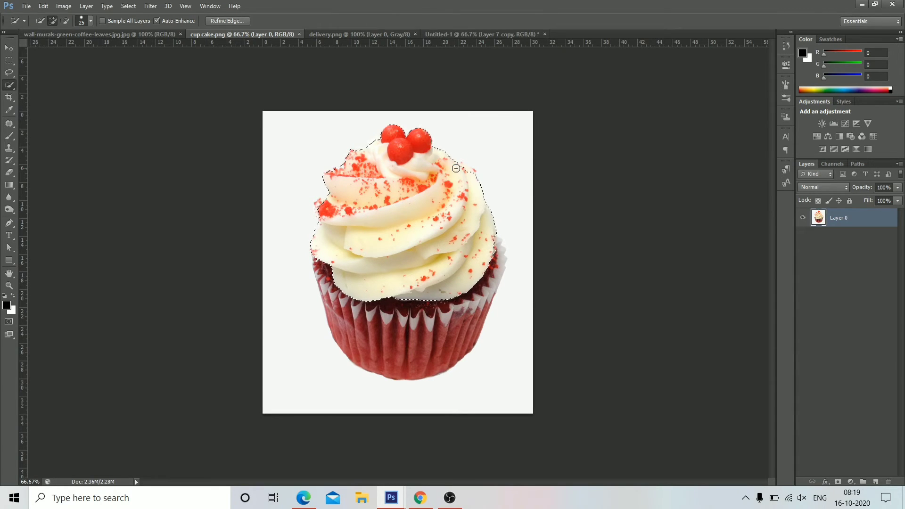
# Drag the selected frosting into the poster, raise its layer, and shift it rightward.
pyautogui.press('v')
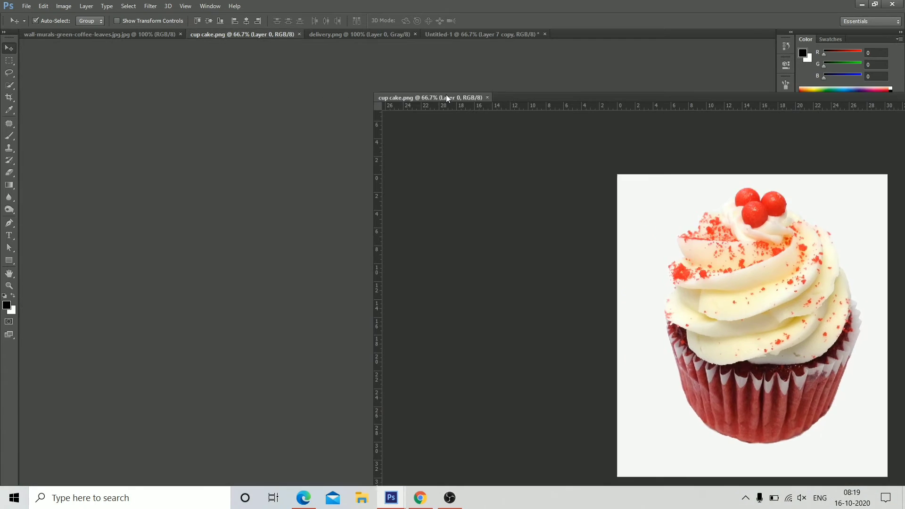
pyautogui.moveTo(247, 36); pyautogui.dragTo(516, 68)
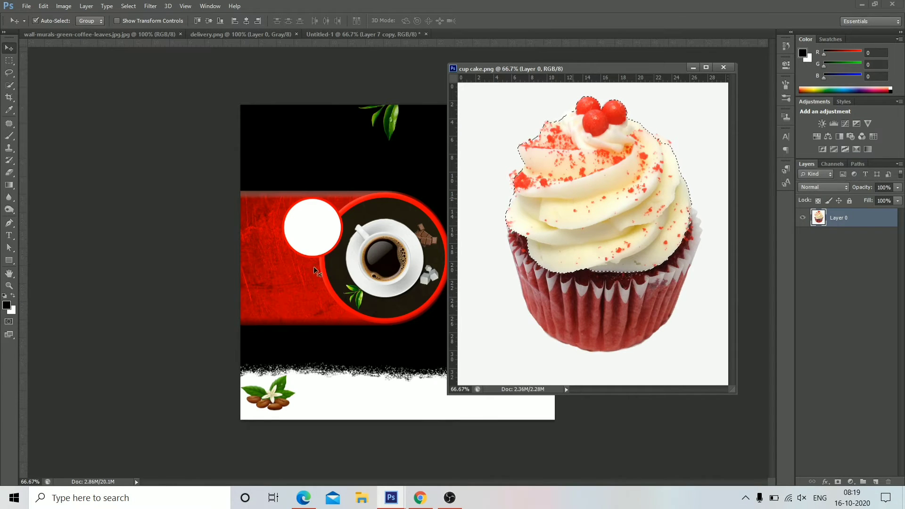
pyautogui.moveTo(549, 212); pyautogui.dragTo(304, 271)
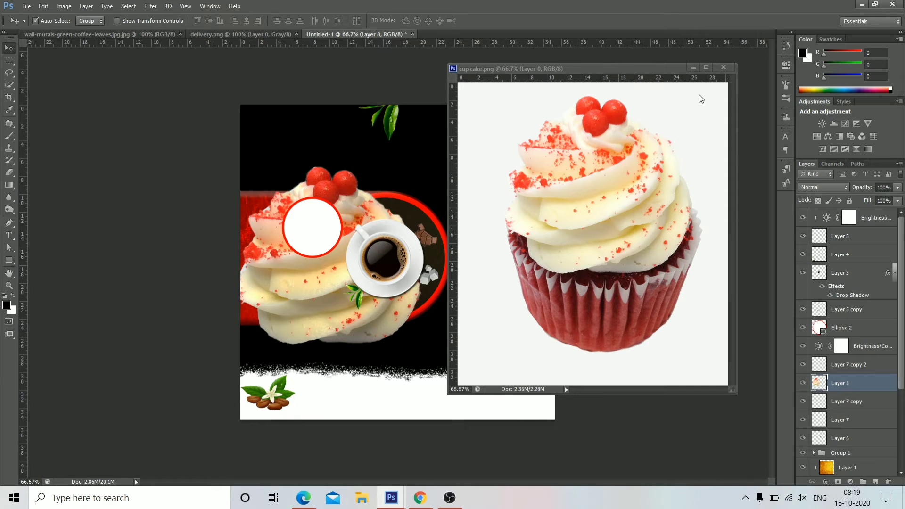
pyautogui.click(694, 70)
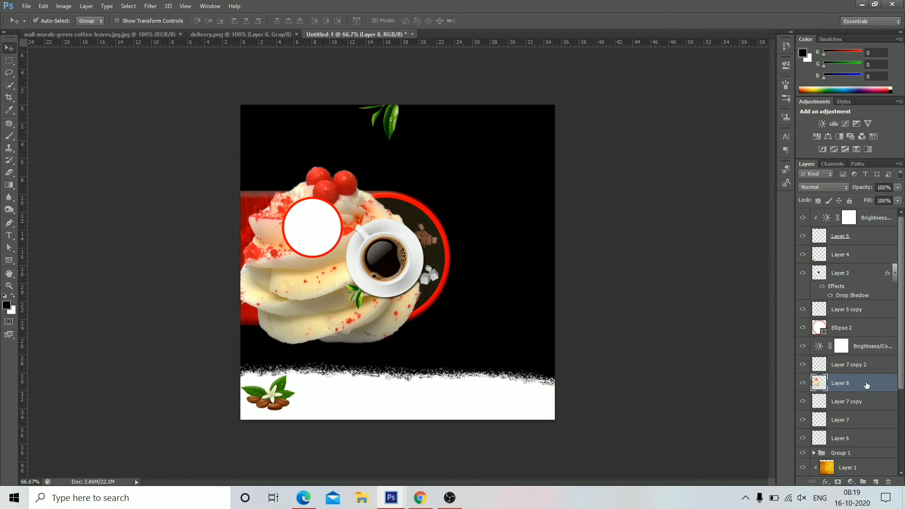
pyautogui.moveTo(866, 385); pyautogui.dragTo(863, 248)
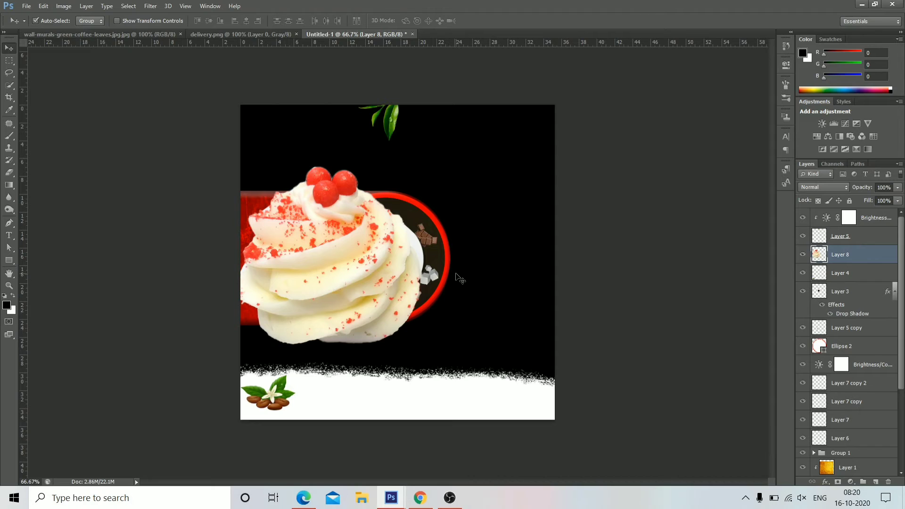
pyautogui.moveTo(485, 238); pyautogui.dragTo(596, 232)
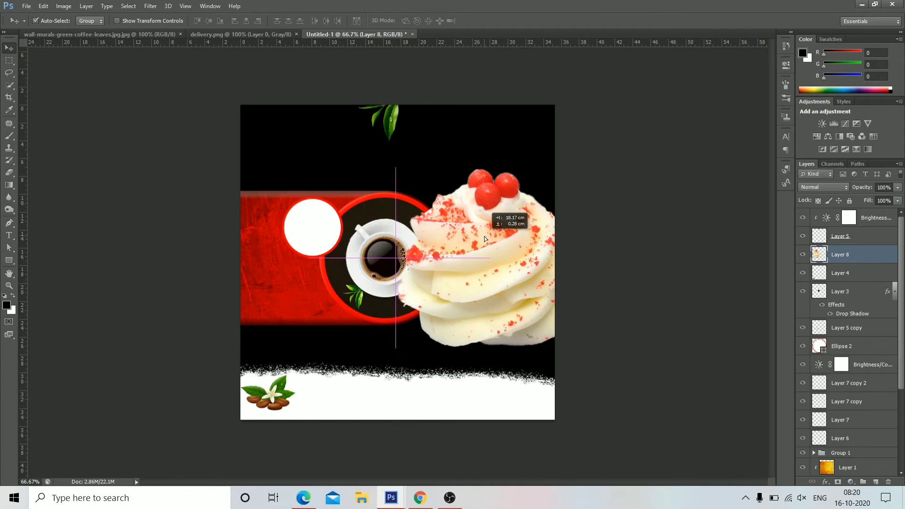
# Free Transform the cupcake to about quarter size and tilt it roughly 19 degrees.
pyautogui.click(44, 6)
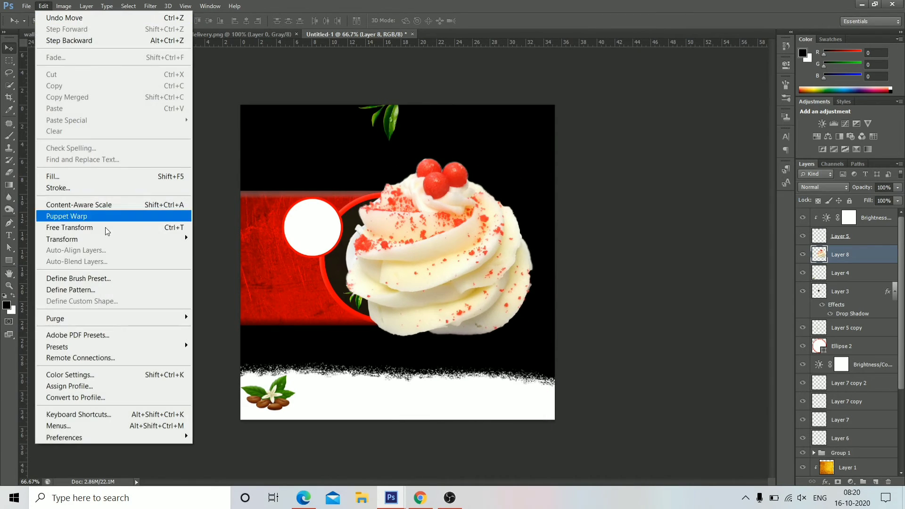
pyautogui.click(106, 228)
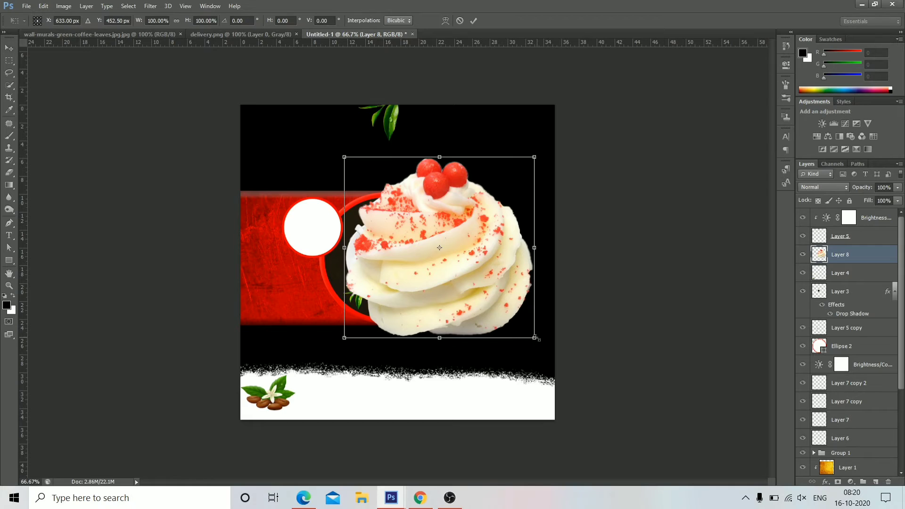
pyautogui.moveTo(489, 292); pyautogui.dragTo(455, 263)
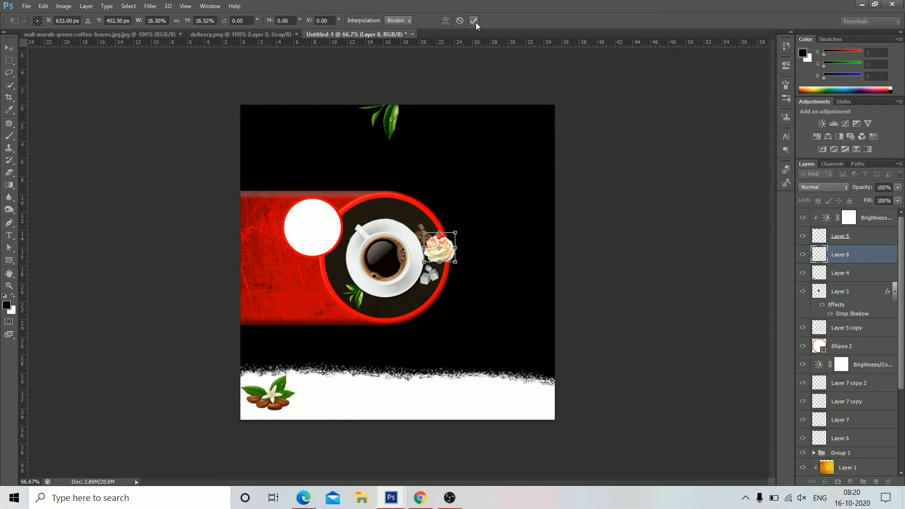
pyautogui.moveTo(466, 208); pyautogui.dragTo(453, 202)
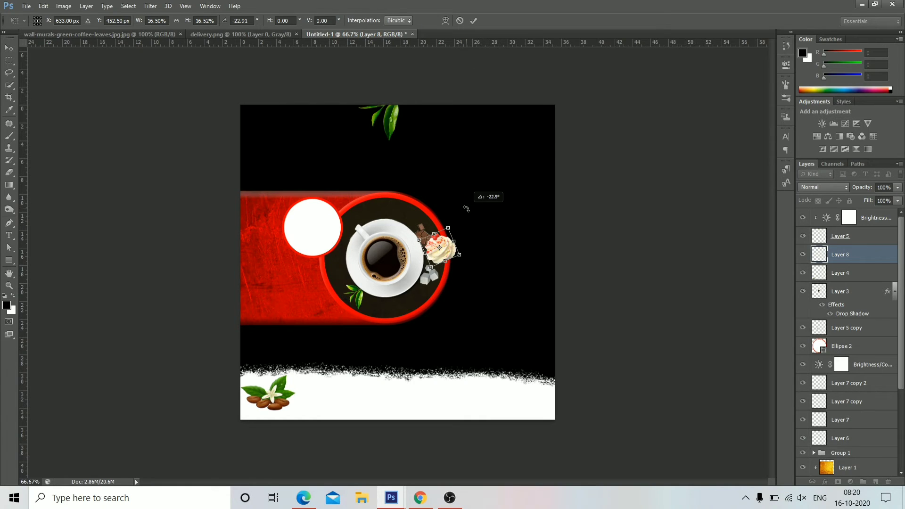
pyautogui.click(474, 22)
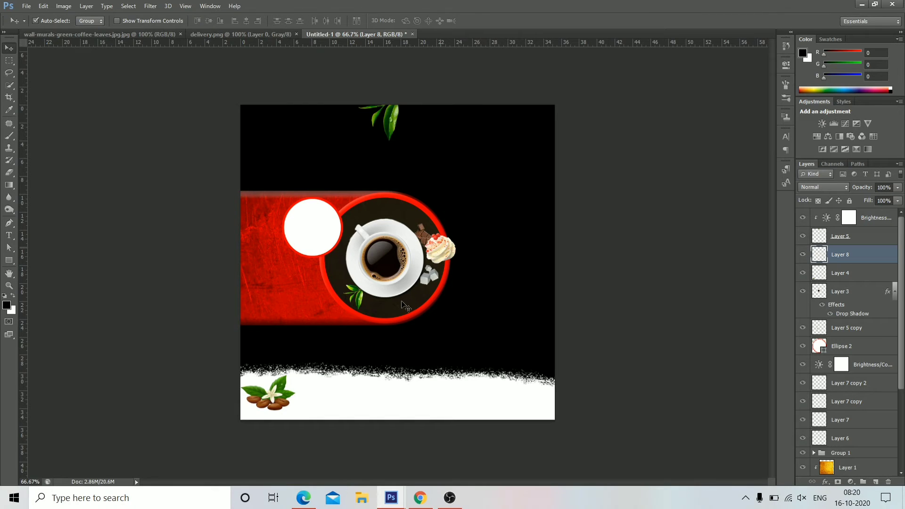
# Move the cupcake to the plate's lower edge and drag Layer 8 below the Brightness/Contrast layer.
pyautogui.moveTo(406, 306); pyautogui.dragTo(402, 305)
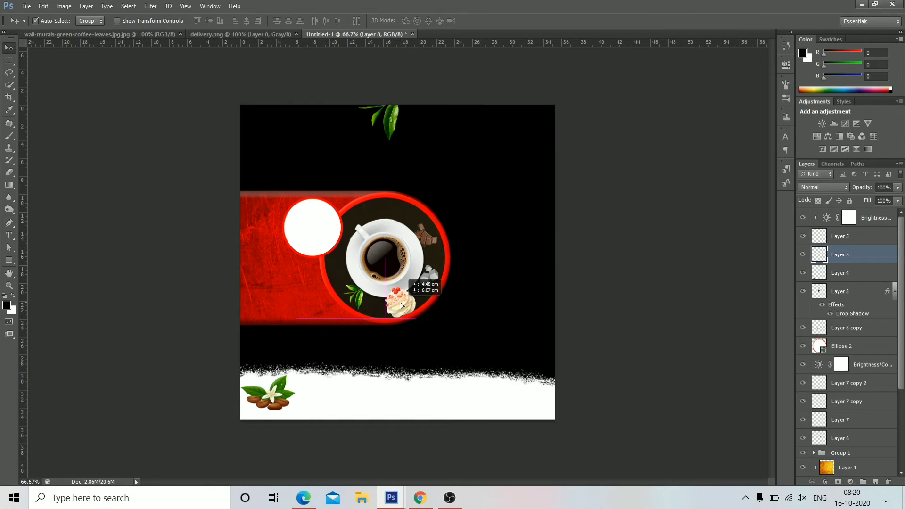
pyautogui.click(412, 212)
pyautogui.hotkey('ctrl', 'z')
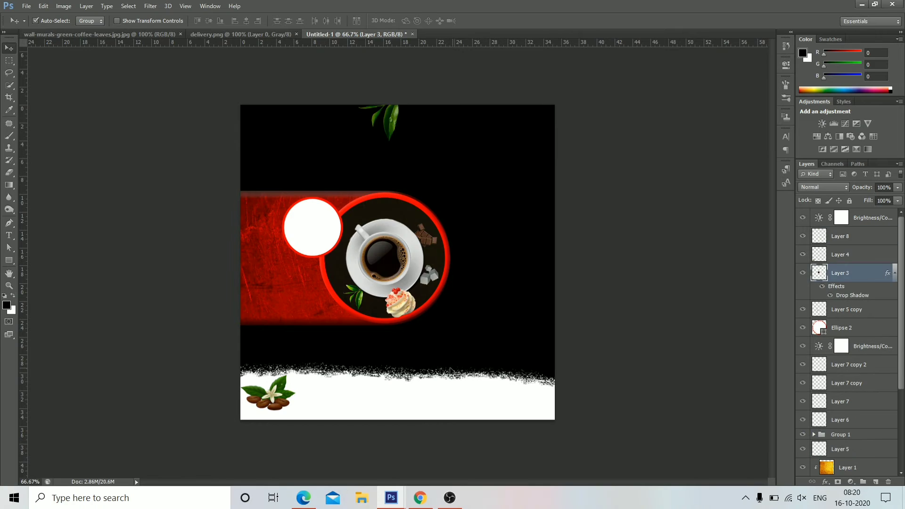
pyautogui.moveTo(862, 240); pyautogui.dragTo(871, 354)
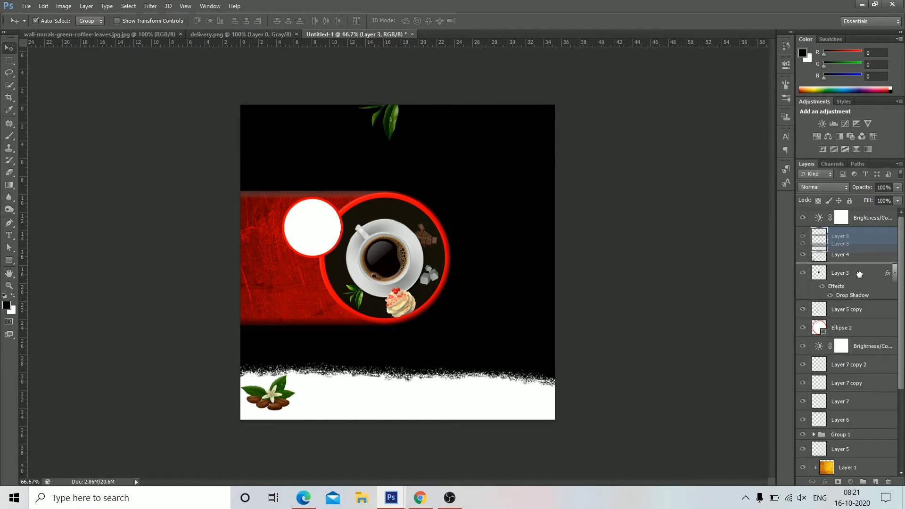
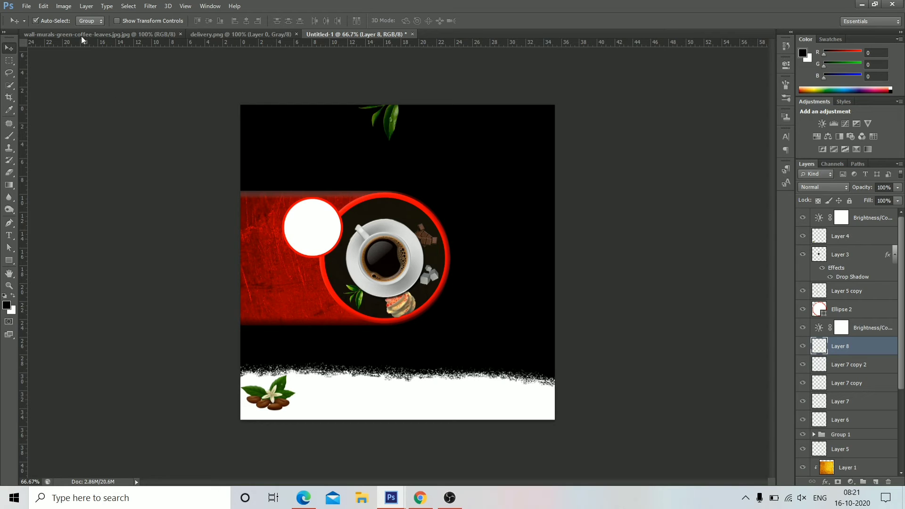
# Rotate the cupcake, scale it to about 80%, and set it on the dark circle's top edge.
pyautogui.click(44, 6)
pyautogui.click(104, 229)
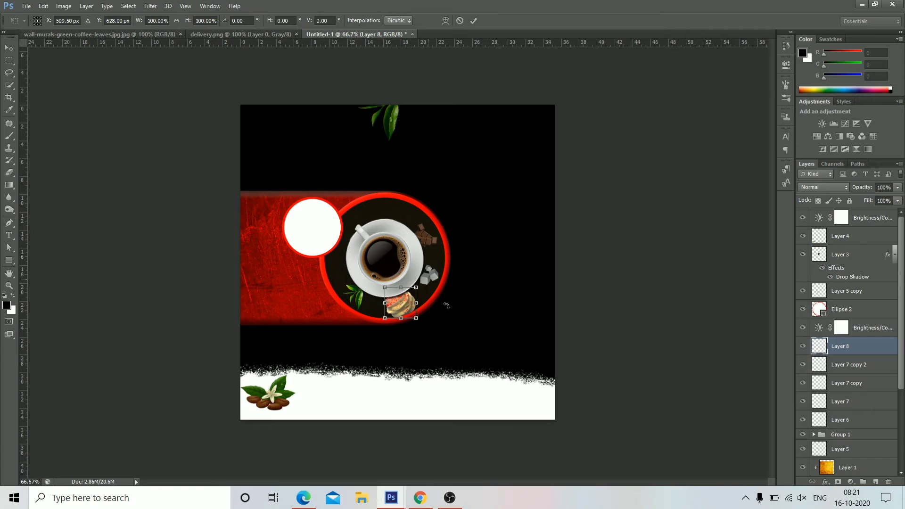
pyautogui.moveTo(447, 305)
pyautogui.mouseDown()
pyautogui.moveTo(368, 318)
pyautogui.moveTo(442, 293)
pyautogui.mouseUp()
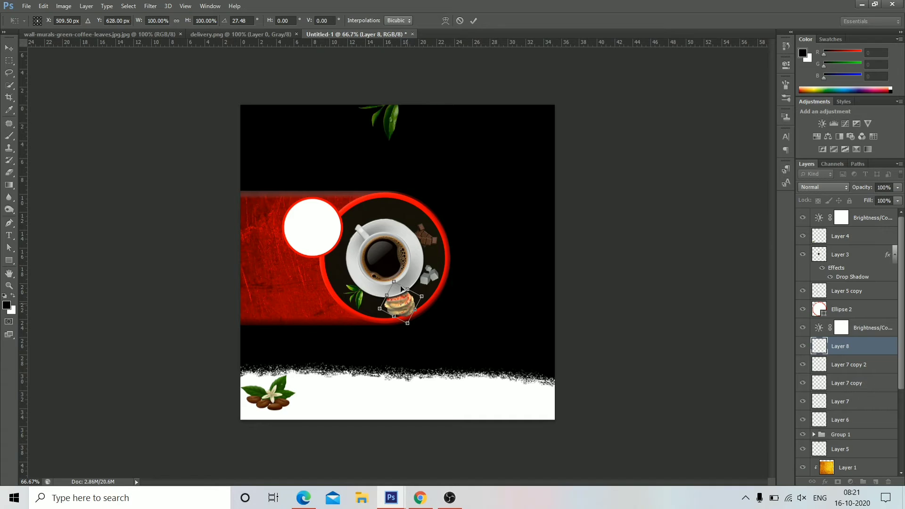
pyautogui.moveTo(405, 309); pyautogui.dragTo(388, 225)
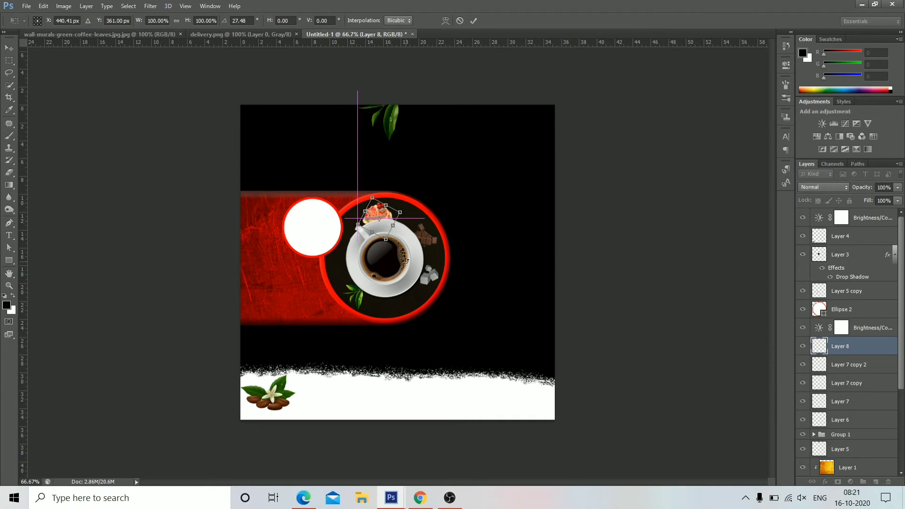
pyautogui.moveTo(388, 225); pyautogui.dragTo(387, 222)
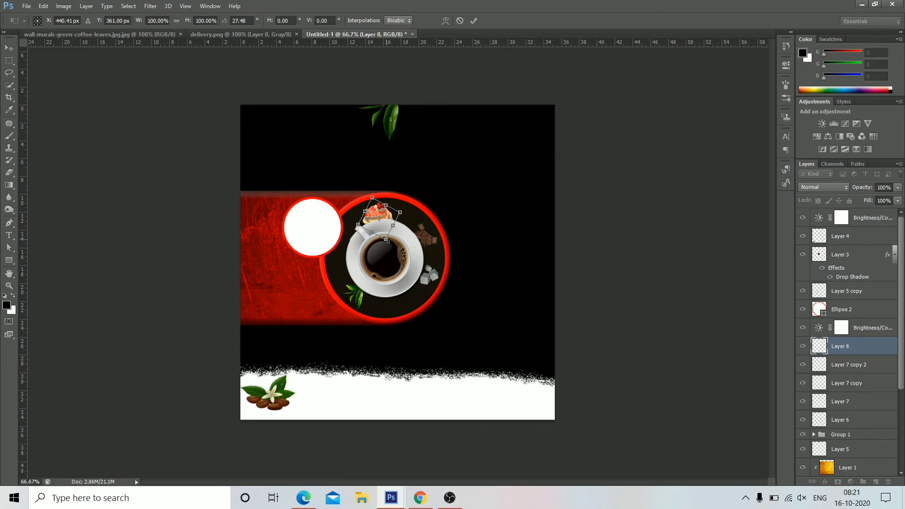
pyautogui.moveTo(382, 235); pyautogui.dragTo(385, 224)
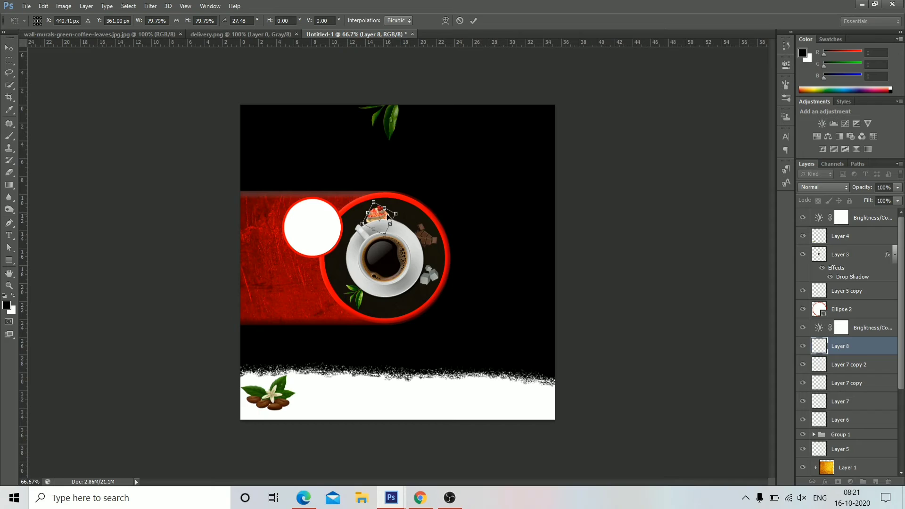
pyautogui.moveTo(384, 212); pyautogui.dragTo(383, 211)
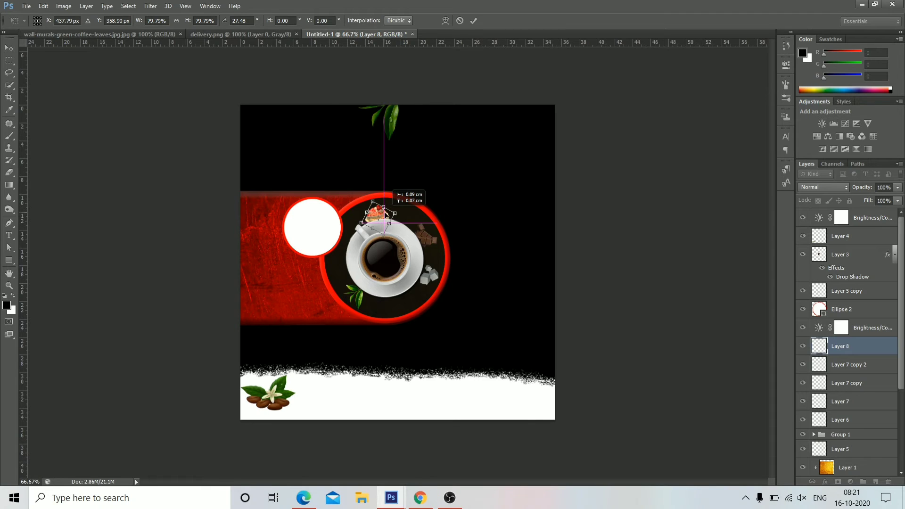
pyautogui.click(474, 21)
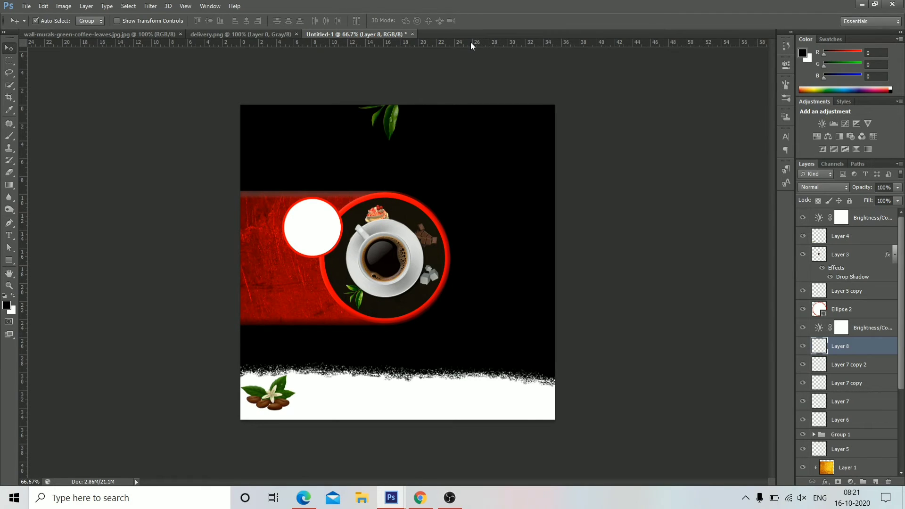
# Toggle the Brightness/Contrast adjustment layer's visibility to compare the red band with and without it.
pyautogui.click(872, 331)
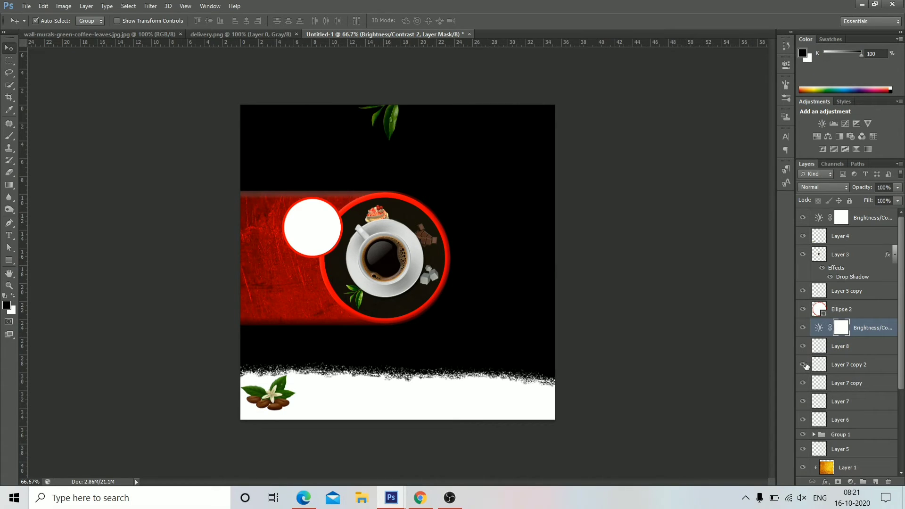
pyautogui.click(804, 329)
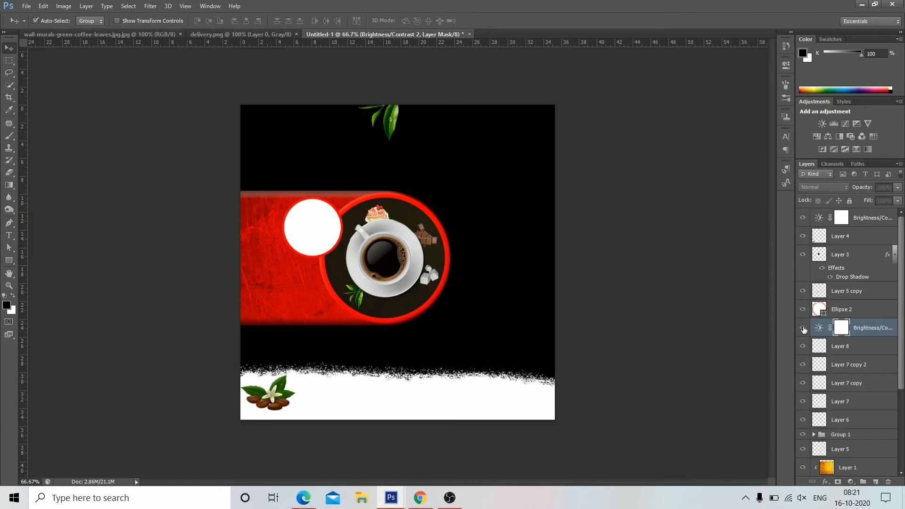
pyautogui.click(804, 330)
pyautogui.click(804, 329)
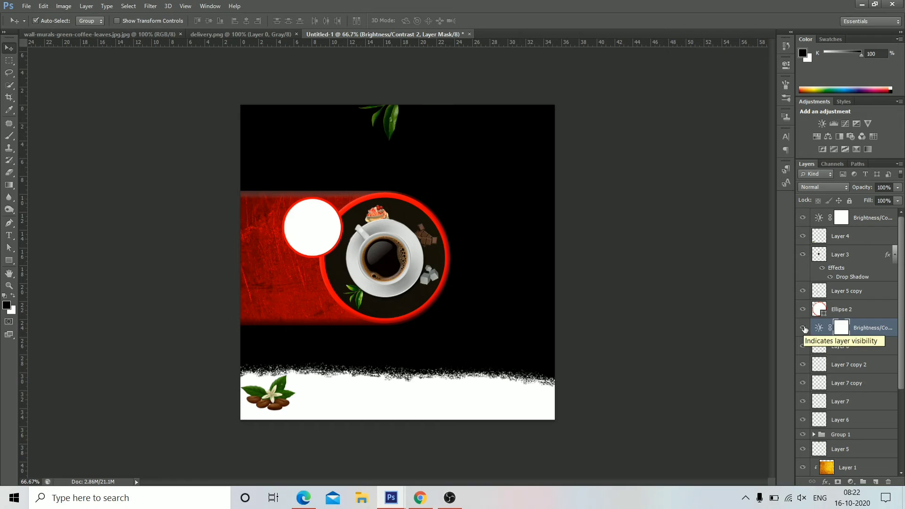
pyautogui.click(802, 328)
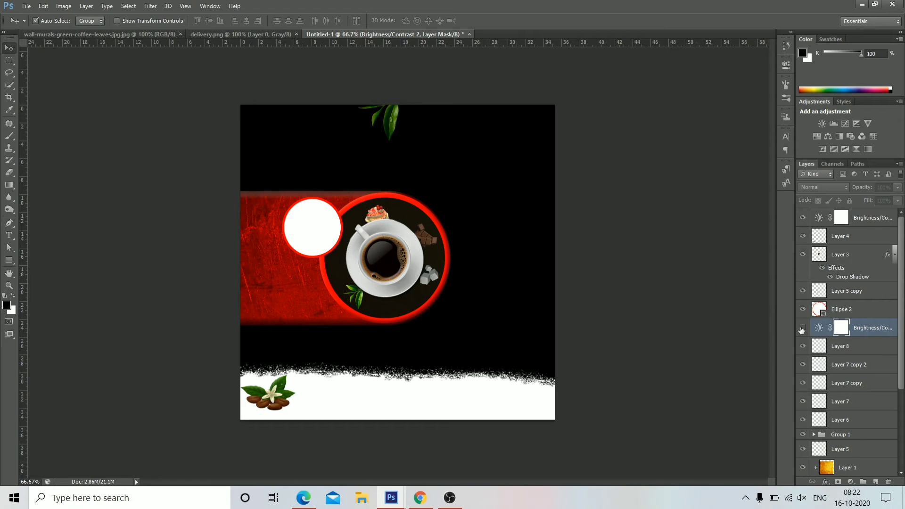
# In the leaves photo, Magic Wand-select the white background, stem gaps and watermark box.
pyautogui.click(121, 35)
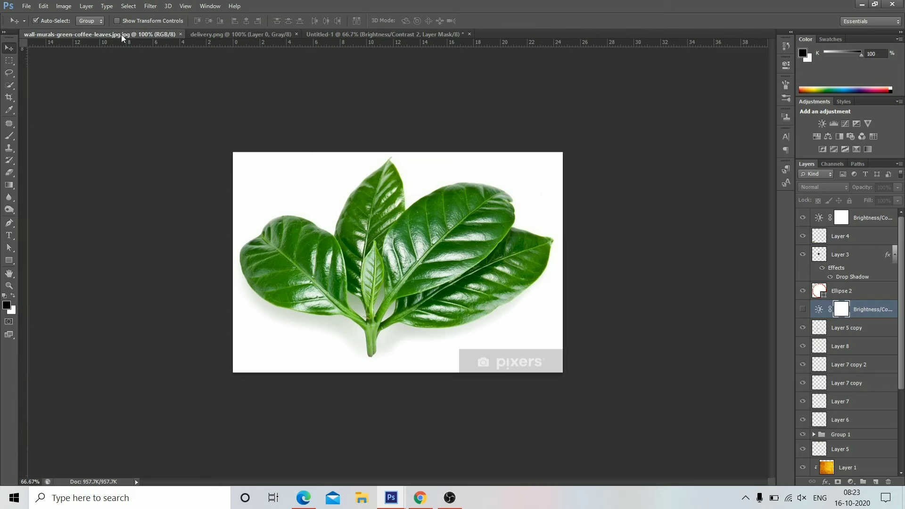
pyautogui.rightClick(9, 85)
pyautogui.click(47, 97)
pyautogui.click(319, 185)
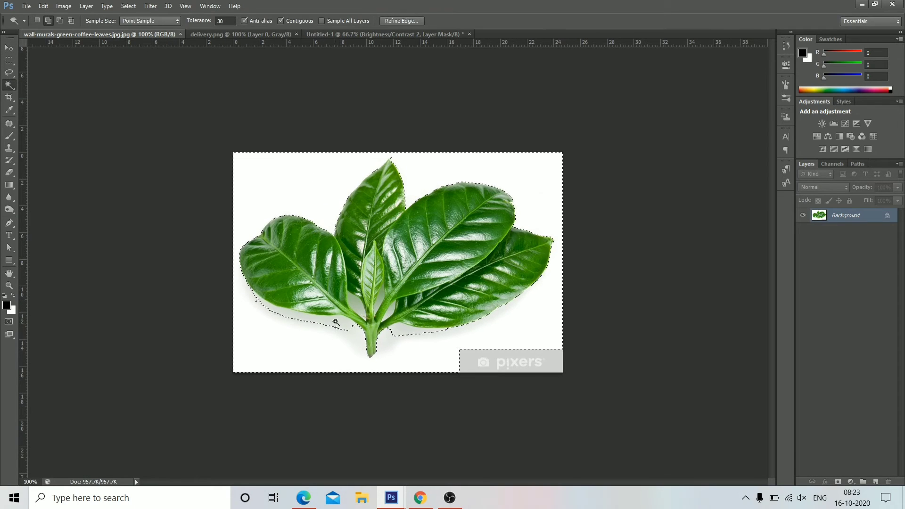
pyautogui.keyDown('shift'); pyautogui.click(356, 304); pyautogui.keyUp('shift')
pyautogui.keyDown('shift'); pyautogui.click(389, 330); pyautogui.keyUp('shift')
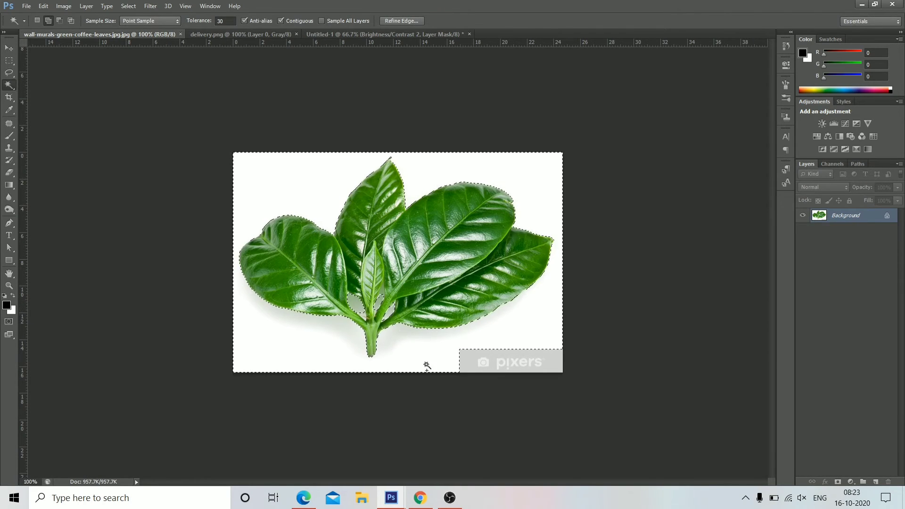
pyautogui.keyDown('shift'); pyautogui.click(479, 367); pyautogui.keyUp('shift')
# Drag the selected leaves from a floating window into the poster as a new layer.
pyautogui.moveTo(105, 32); pyautogui.dragTo(527, 126)
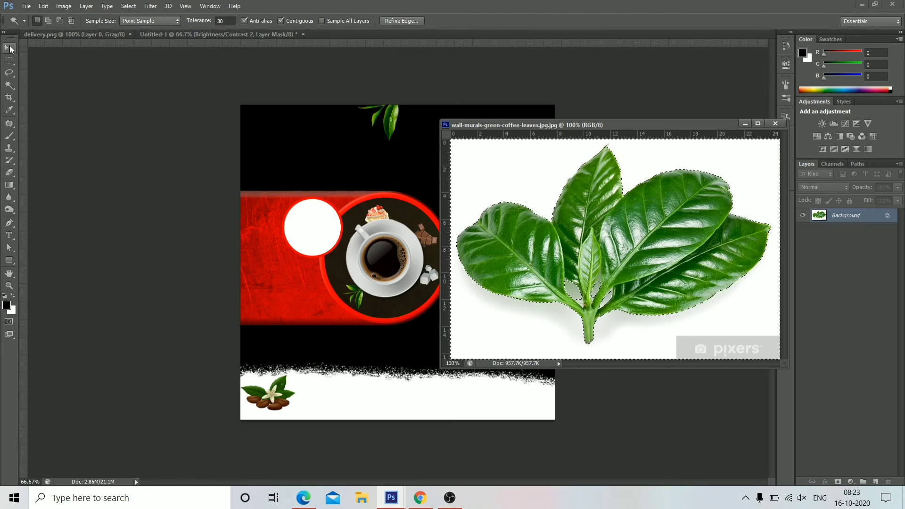
pyautogui.press('v')
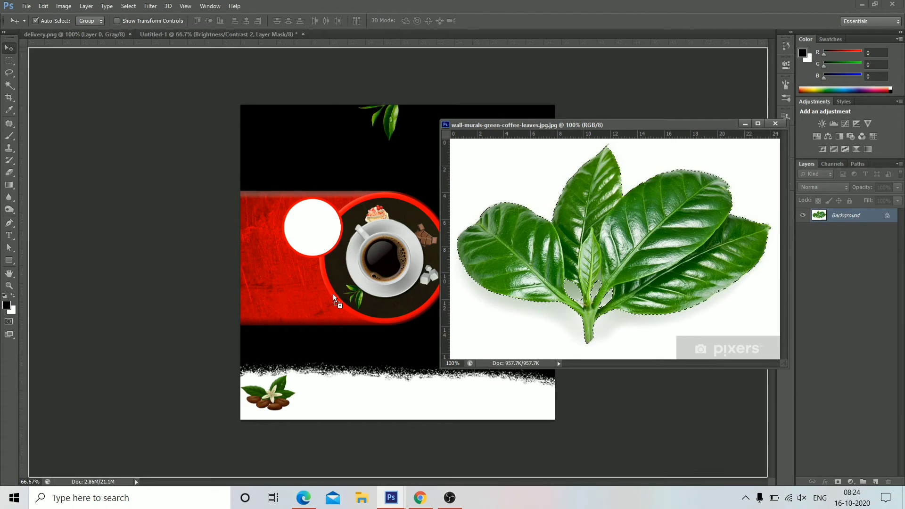
pyautogui.moveTo(334, 296); pyautogui.dragTo(335, 298)
pyautogui.click(745, 125)
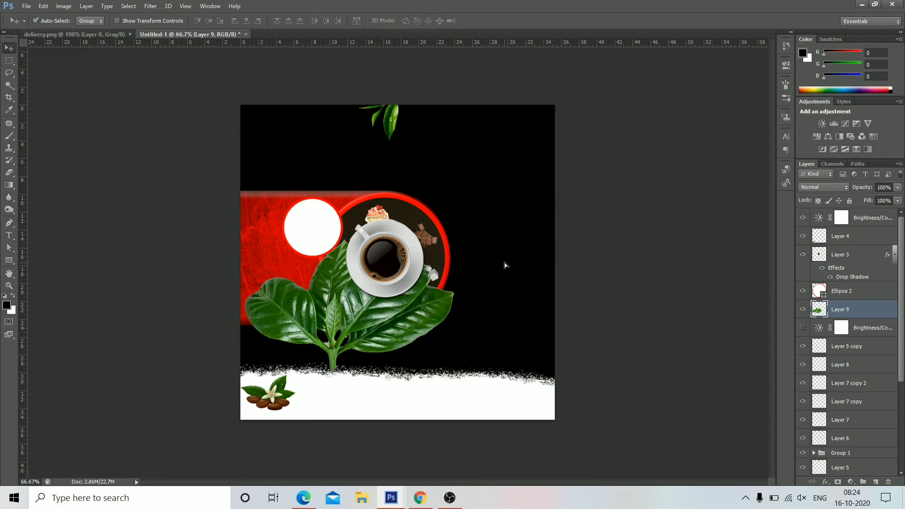
# Scale the leaves to about 30%, tilt and narrow them, and place them right of the red ring.
pyautogui.moveTo(369, 336); pyautogui.dragTo(493, 270)
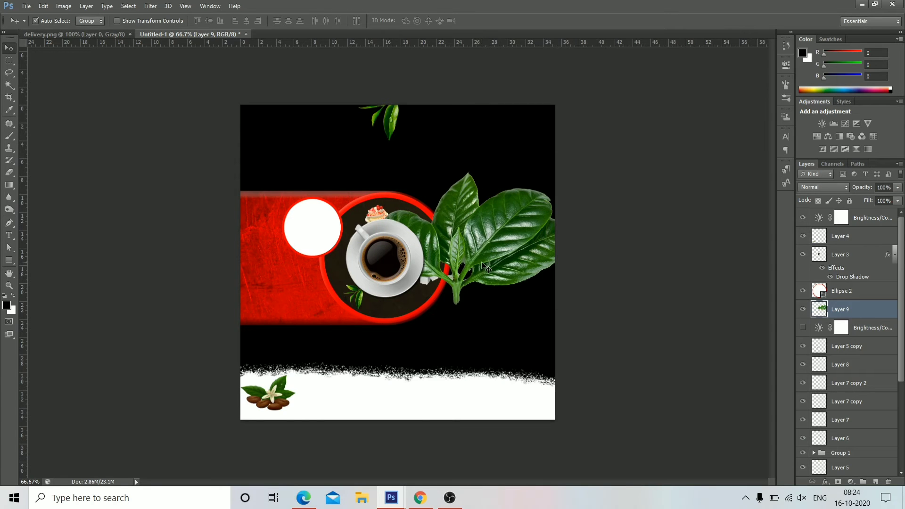
pyautogui.click(43, 5)
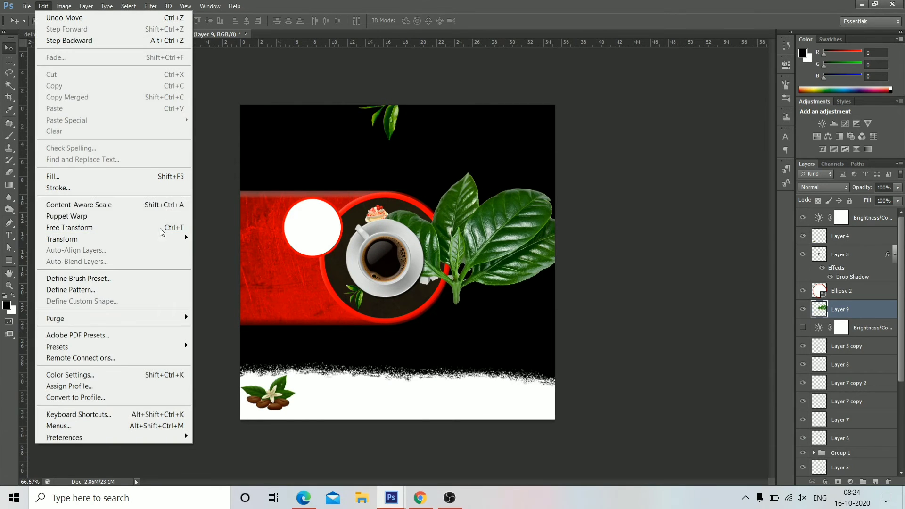
pyautogui.click(109, 228)
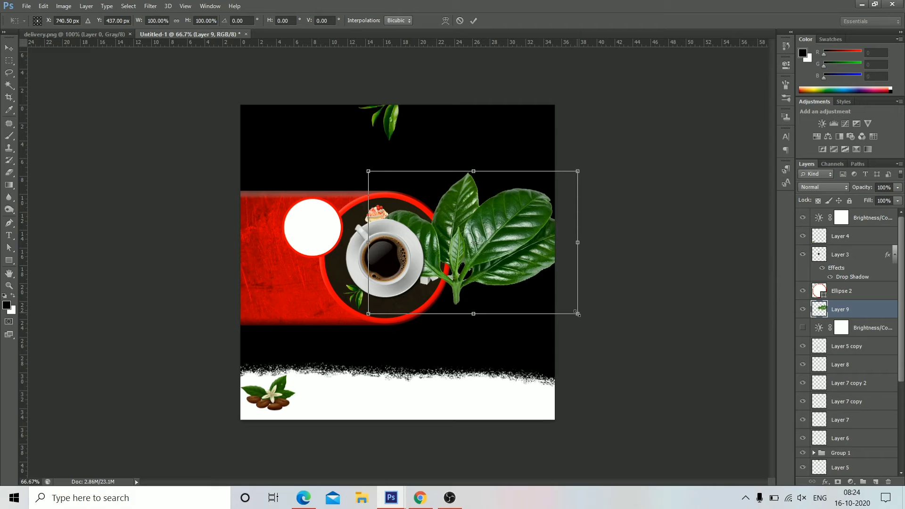
pyautogui.moveTo(538, 280)
pyautogui.mouseDown()
pyautogui.moveTo(503, 248)
pyautogui.moveTo(510, 267)
pyautogui.mouseUp()
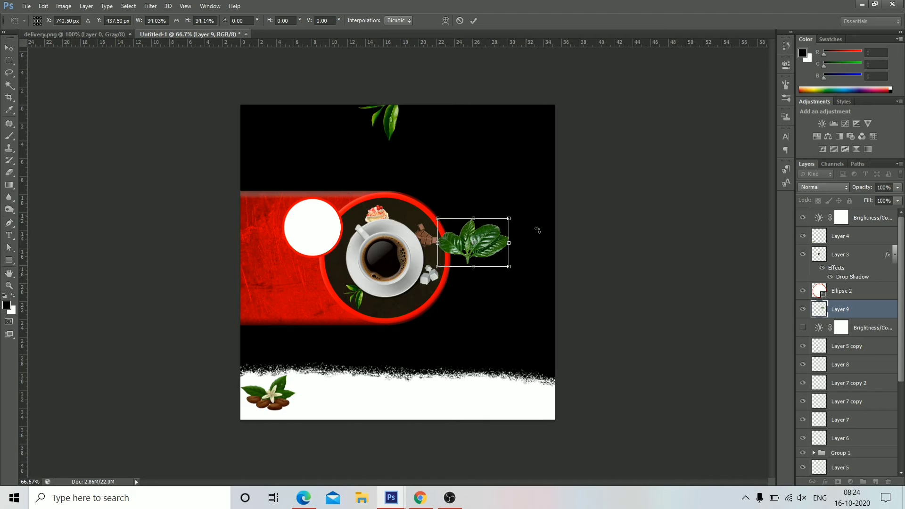
pyautogui.moveTo(537, 230); pyautogui.dragTo(540, 235)
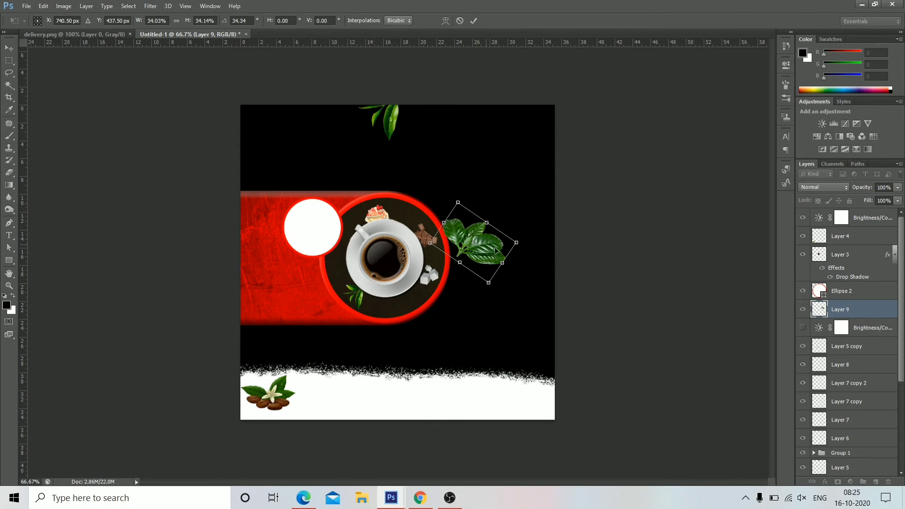
pyautogui.moveTo(517, 253); pyautogui.dragTo(546, 254)
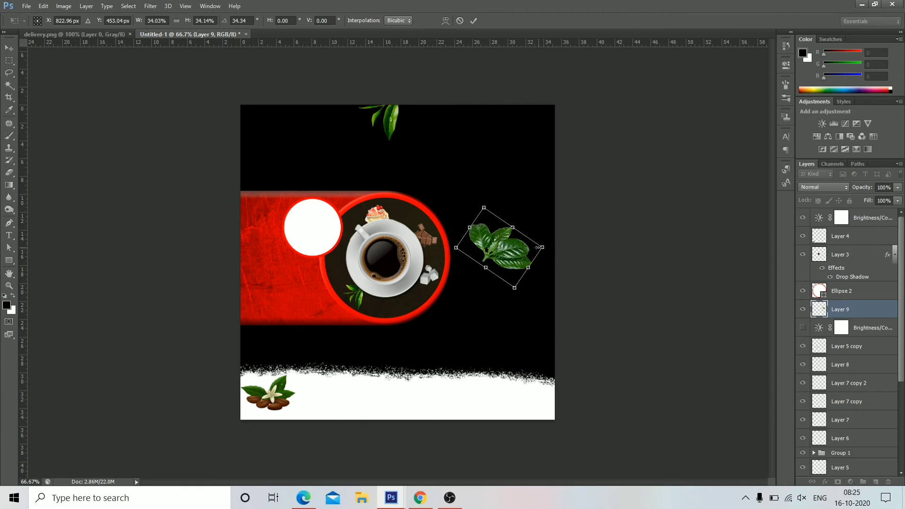
pyautogui.moveTo(532, 247); pyautogui.dragTo(531, 247)
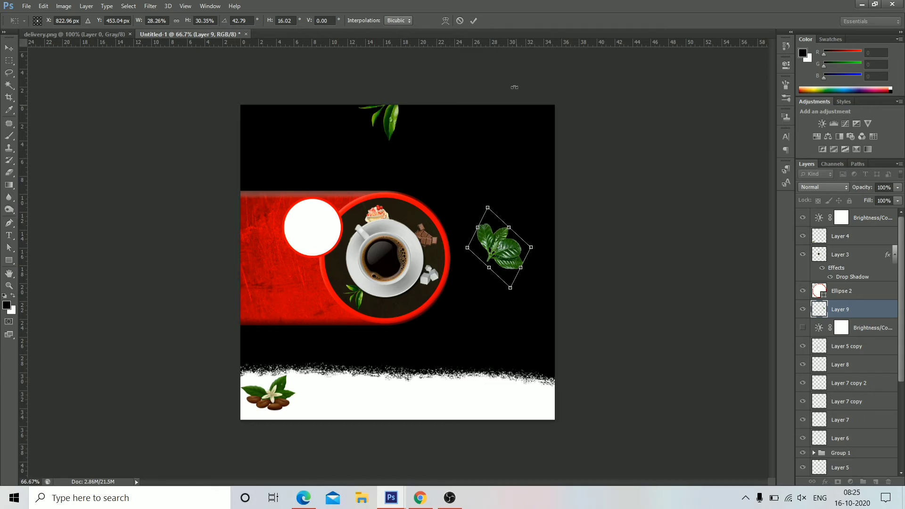
pyautogui.click(474, 21)
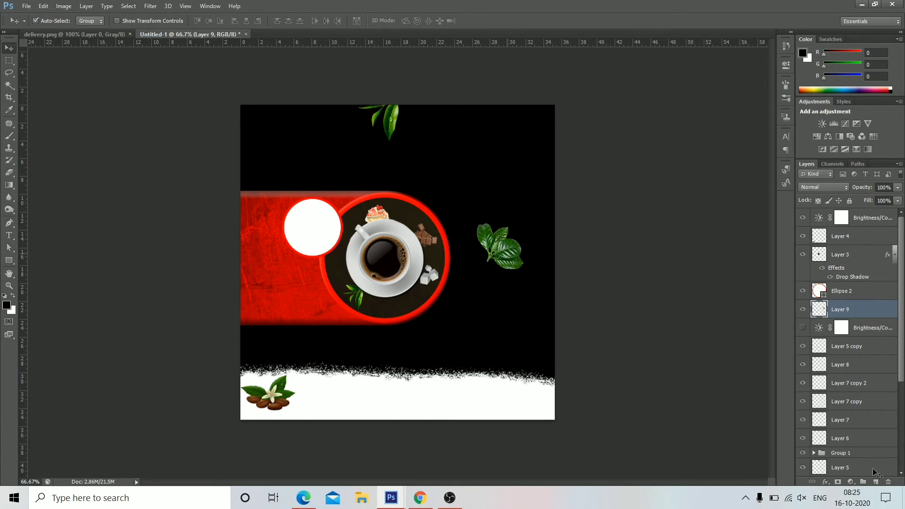
# Duplicate the leaves, shrink the copy to about a third beside the ring, and rotate it 90° counter-clockwise.
pyautogui.moveTo(873, 468); pyautogui.dragTo(876, 481)
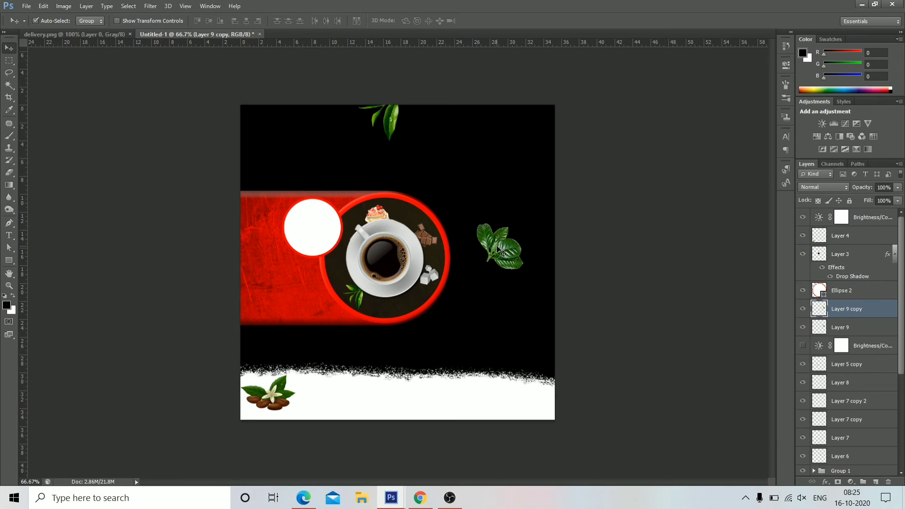
pyautogui.moveTo(501, 253); pyautogui.dragTo(452, 197)
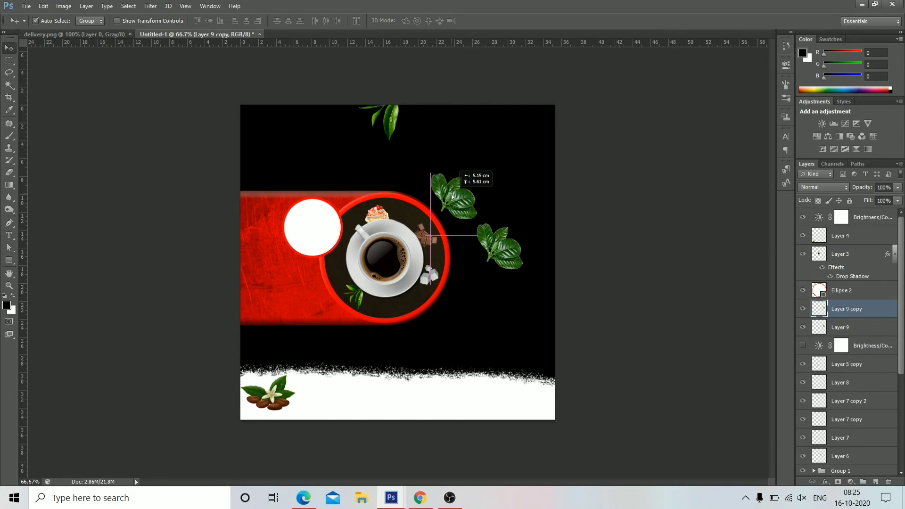
pyautogui.click(43, 6)
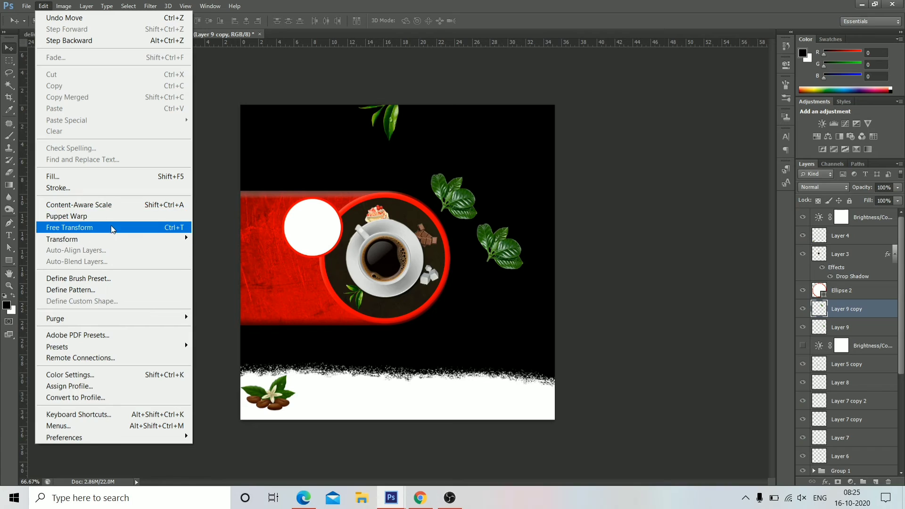
pyautogui.click(112, 229)
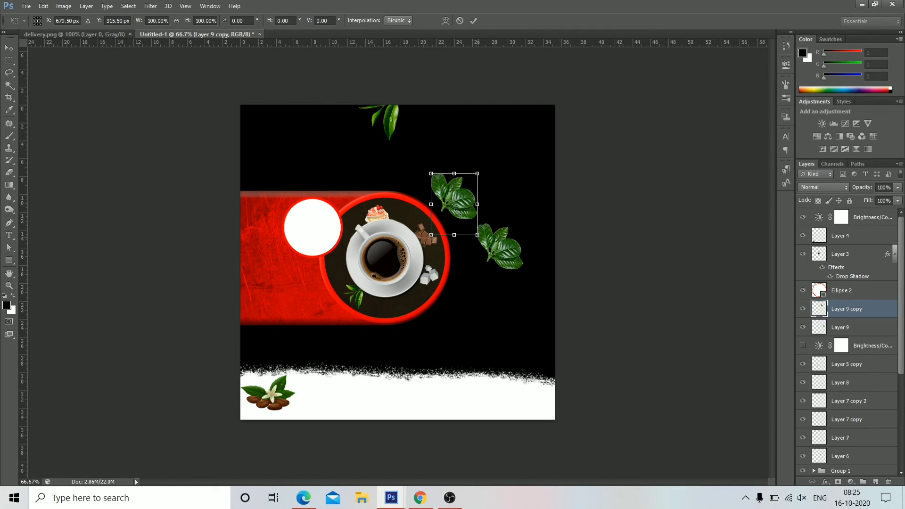
pyautogui.moveTo(477, 235); pyautogui.dragTo(462, 216)
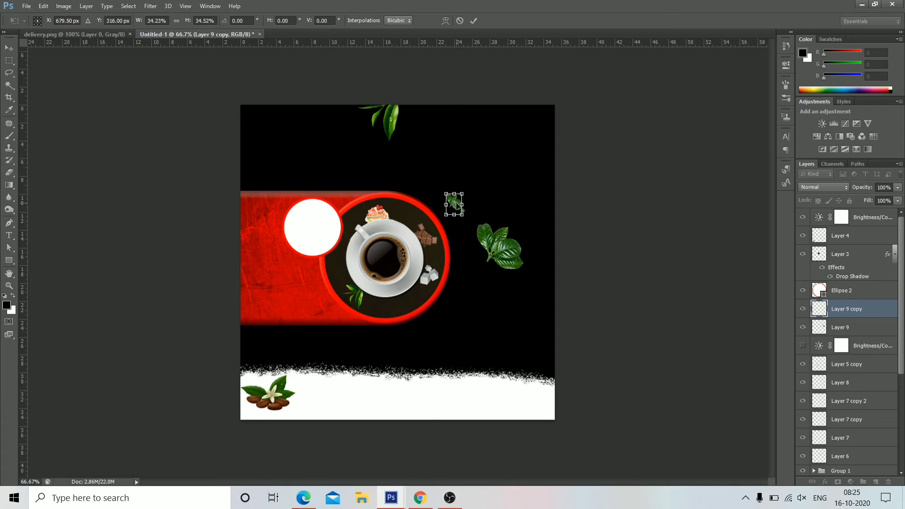
pyautogui.rightClick(461, 210)
pyautogui.click(527, 344)
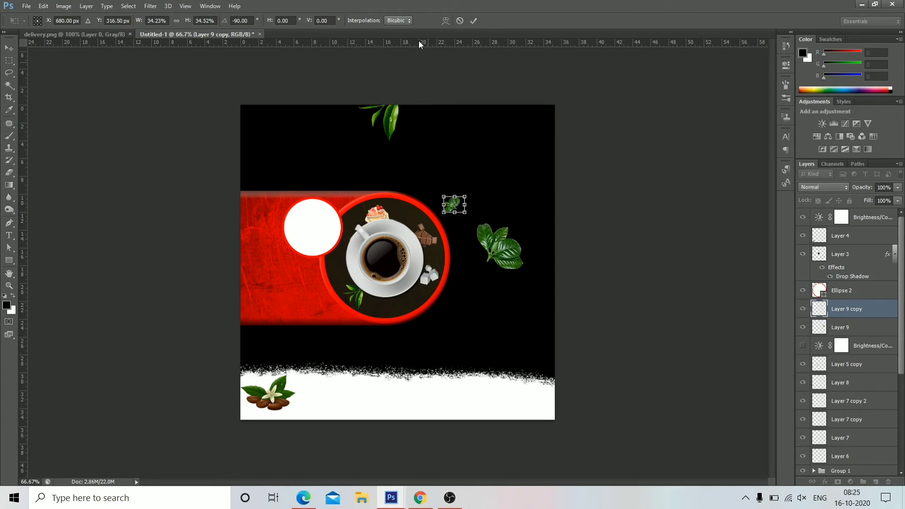
pyautogui.click(473, 22)
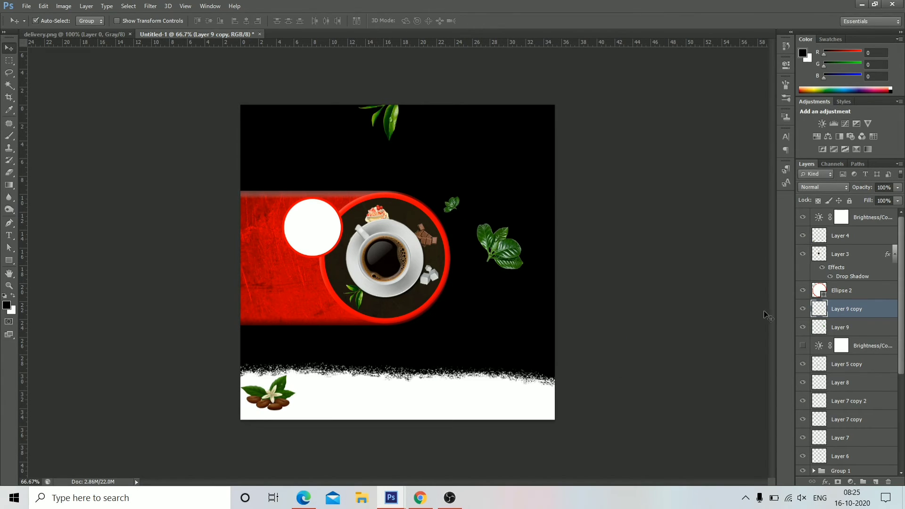
# Duplicate the small leaf into the black area below the red band and rotate it 180°.
pyautogui.moveTo(866, 310); pyautogui.dragTo(875, 481)
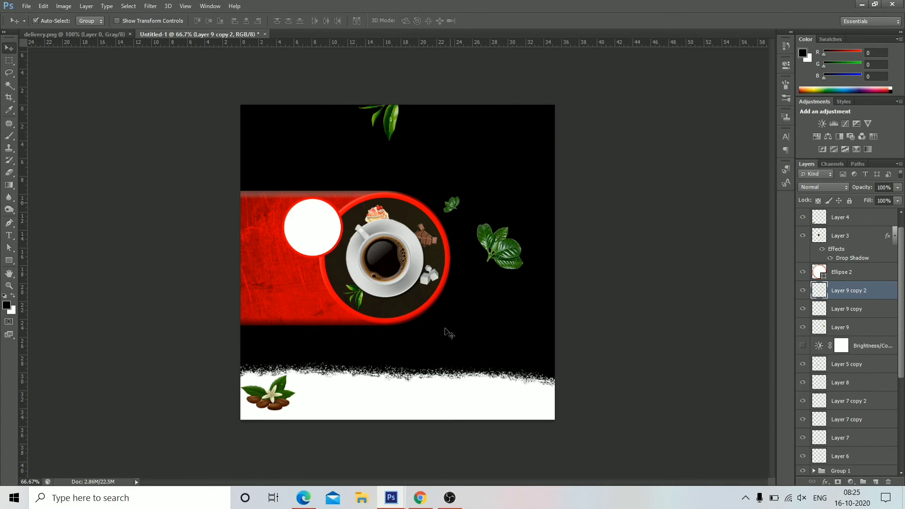
pyautogui.moveTo(451, 334); pyautogui.dragTo(448, 332)
pyautogui.click(44, 6)
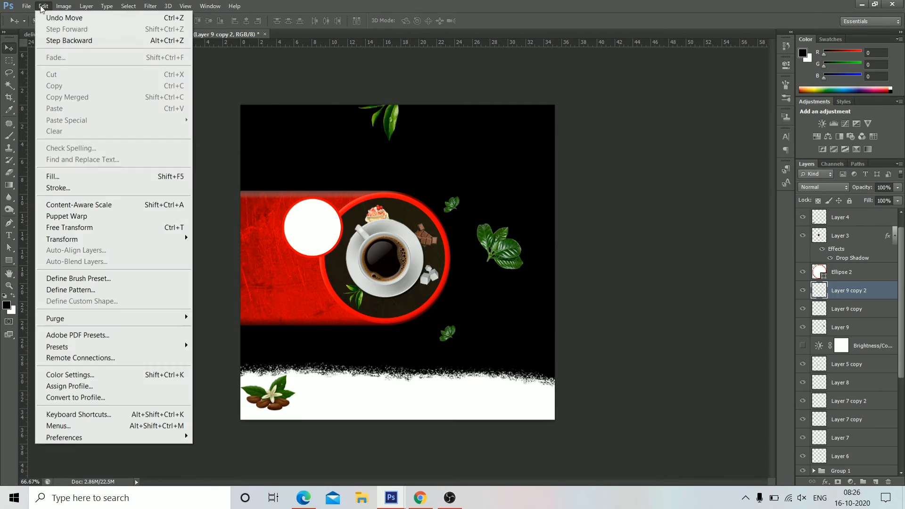
pyautogui.click(114, 228)
pyautogui.rightClick(451, 333)
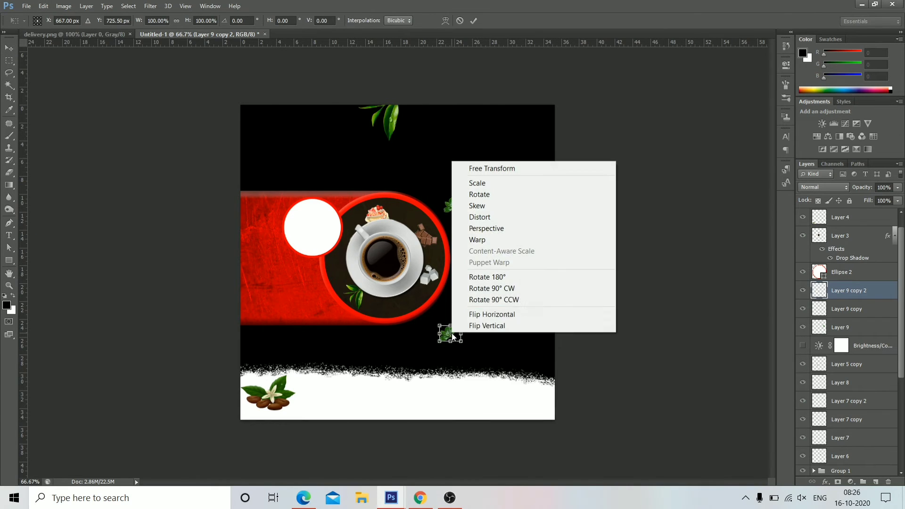
pyautogui.click(516, 278)
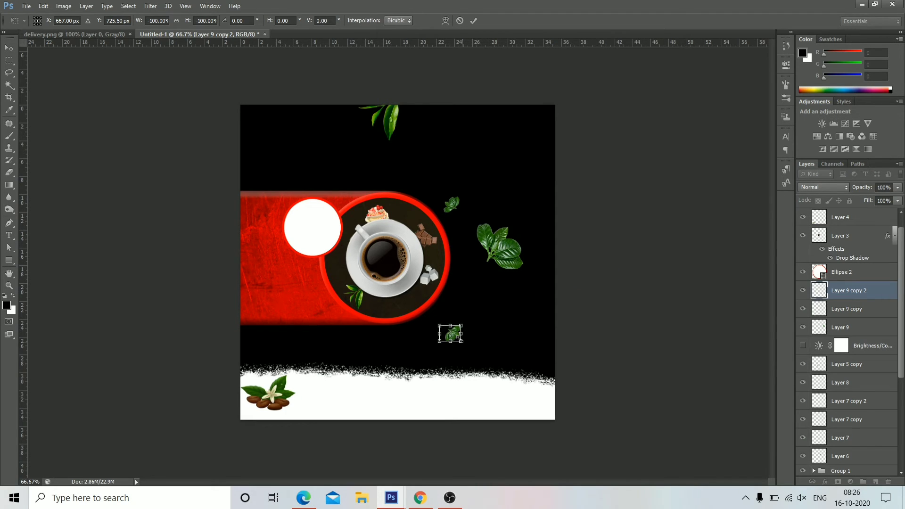
pyautogui.click(473, 20)
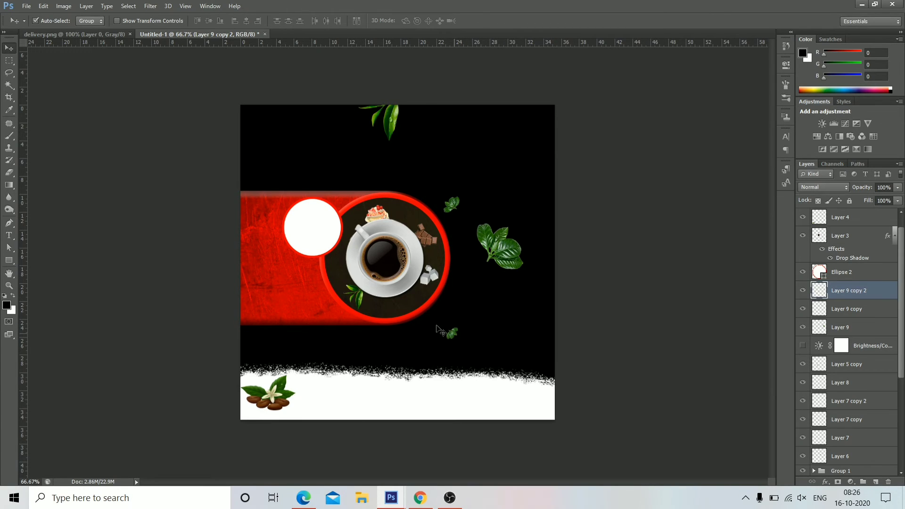
pyautogui.moveTo(436, 325); pyautogui.dragTo(420, 322)
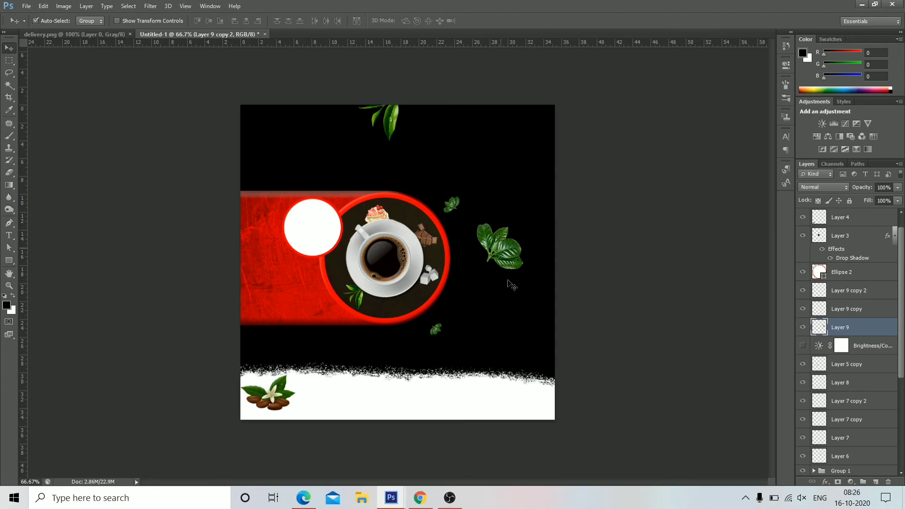
# Move the large leaf lower and darken it with a clipped Brightness/Contrast layer at brightness -42, slightly higher contrast.
pyautogui.moveTo(501, 249); pyautogui.dragTo(508, 277)
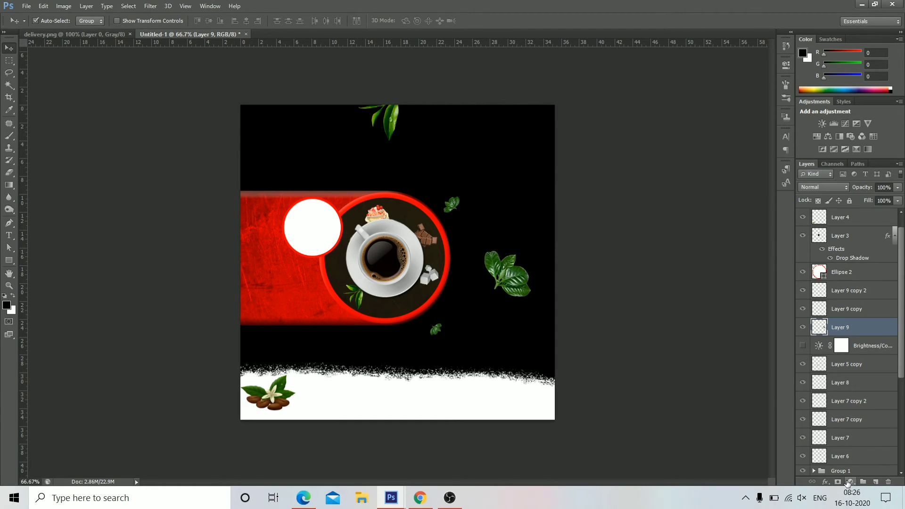
pyautogui.click(850, 482)
pyautogui.click(807, 298)
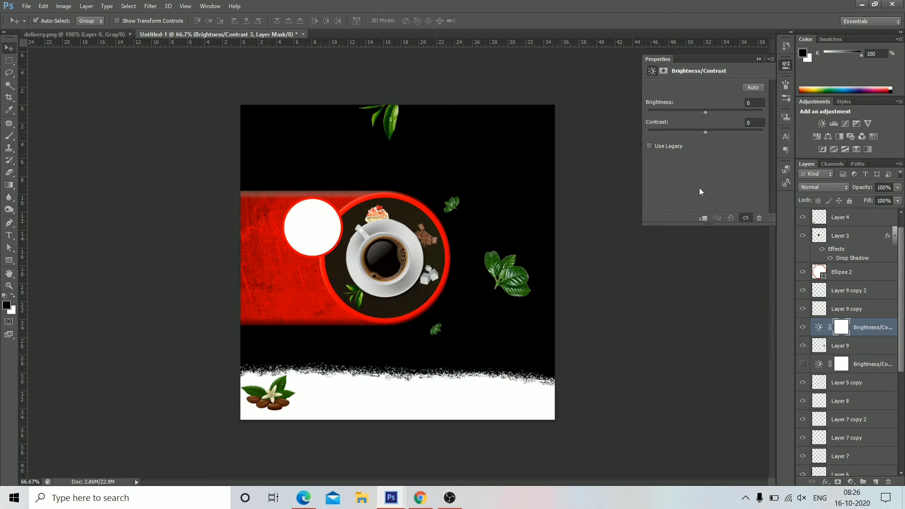
pyautogui.click(703, 220)
pyautogui.moveTo(700, 110); pyautogui.dragTo(689, 110)
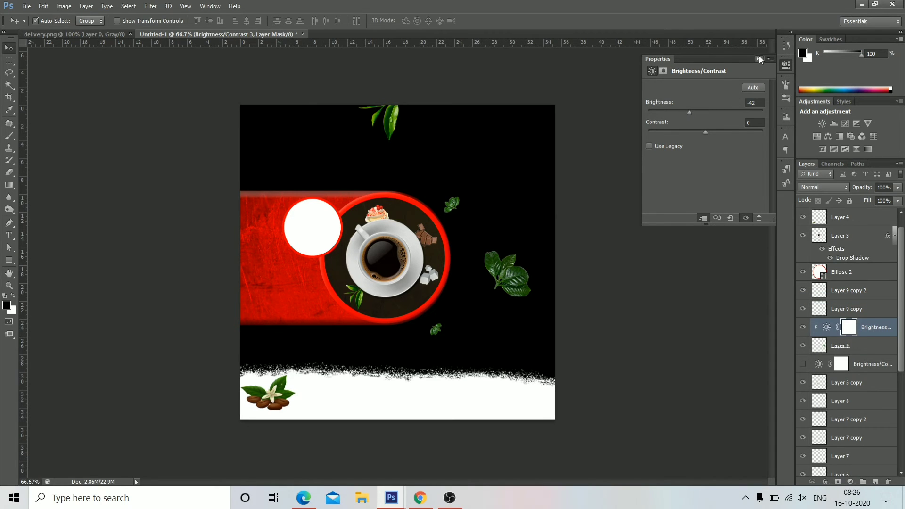
pyautogui.moveTo(705, 132); pyautogui.dragTo(713, 132)
pyautogui.click(757, 59)
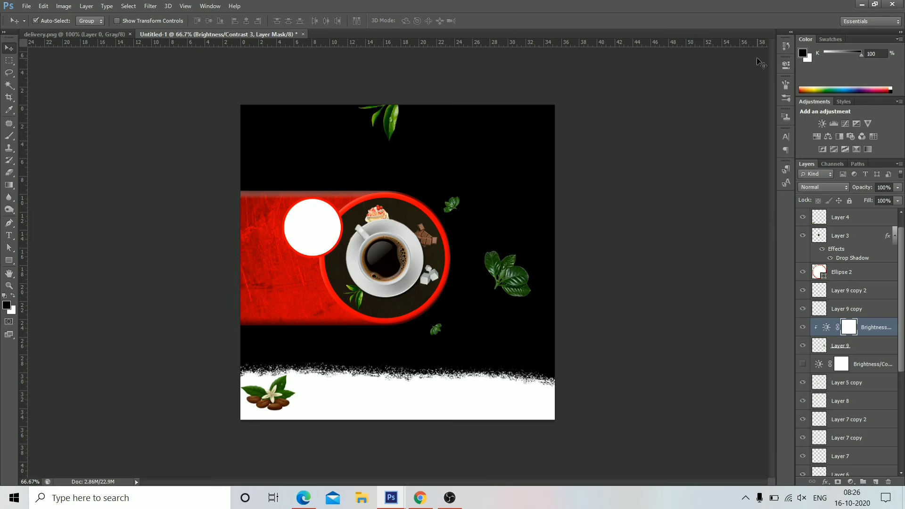
pyautogui.click(822, 123)
# Type a non-italic 76 pt '50%' inside the white circle and position it.
pyautogui.click(9, 234)
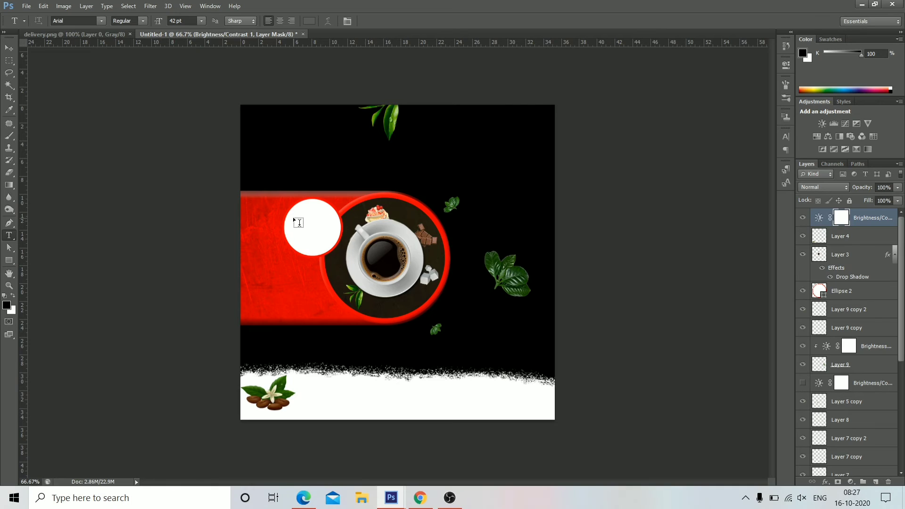
pyautogui.click(293, 217)
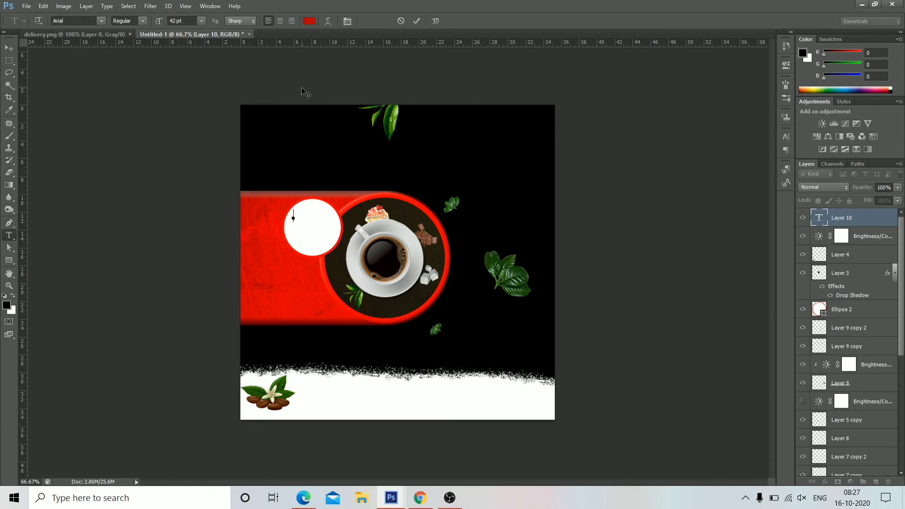
pyautogui.write('50%')
pyautogui.hotkey('ctrl', 'a')
pyautogui.click(784, 138)
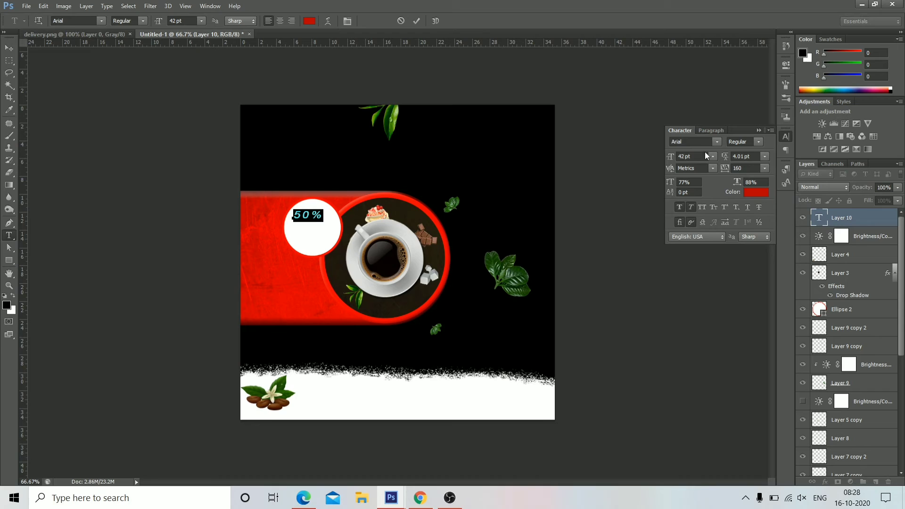
pyautogui.click(692, 207)
pyautogui.moveTo(670, 158); pyautogui.dragTo(686, 156)
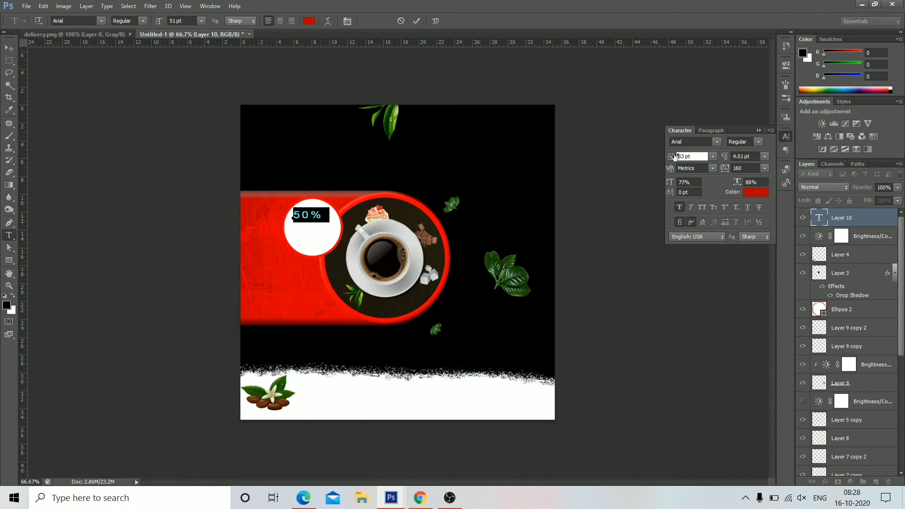
pyautogui.click(759, 130)
pyautogui.click(9, 48)
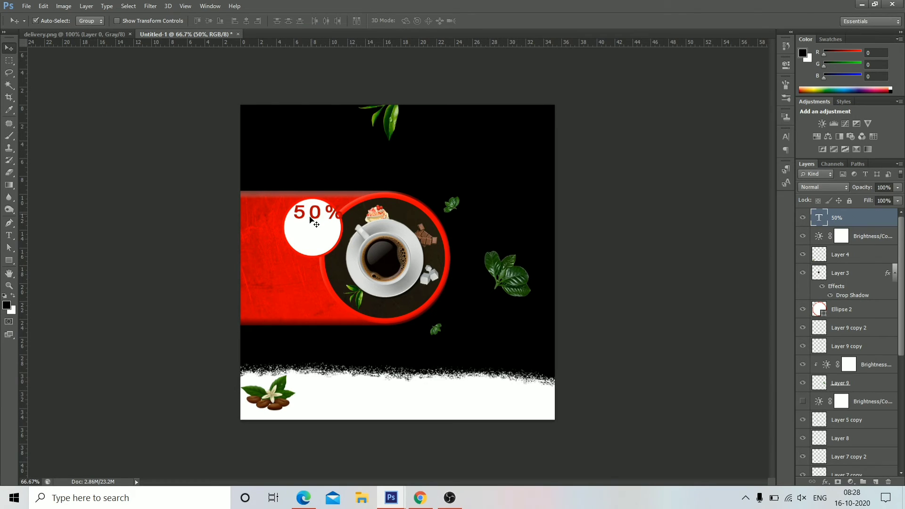
pyautogui.moveTo(310, 220); pyautogui.dragTo(306, 225)
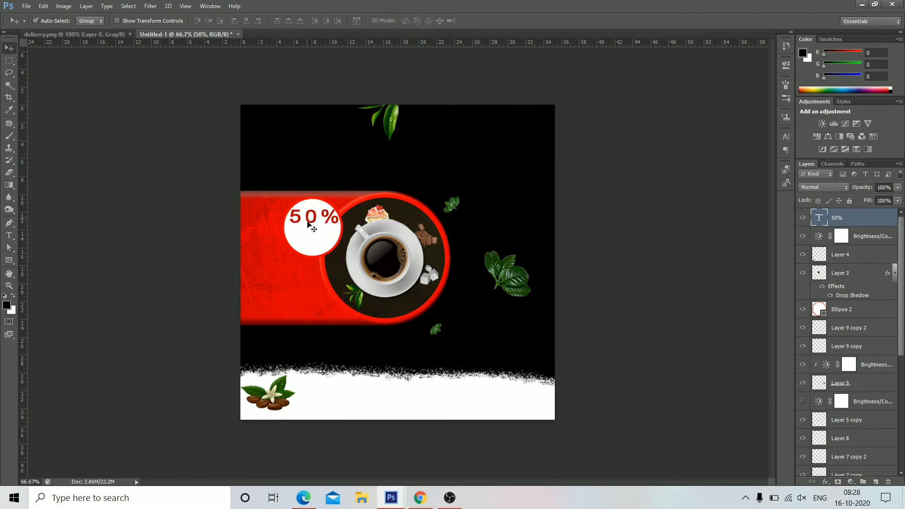
# Tighten the '50%' letter spacing to -40 tracking.
pyautogui.hotkey('ctrl', 'a')
pyautogui.doubleClick(820, 217)
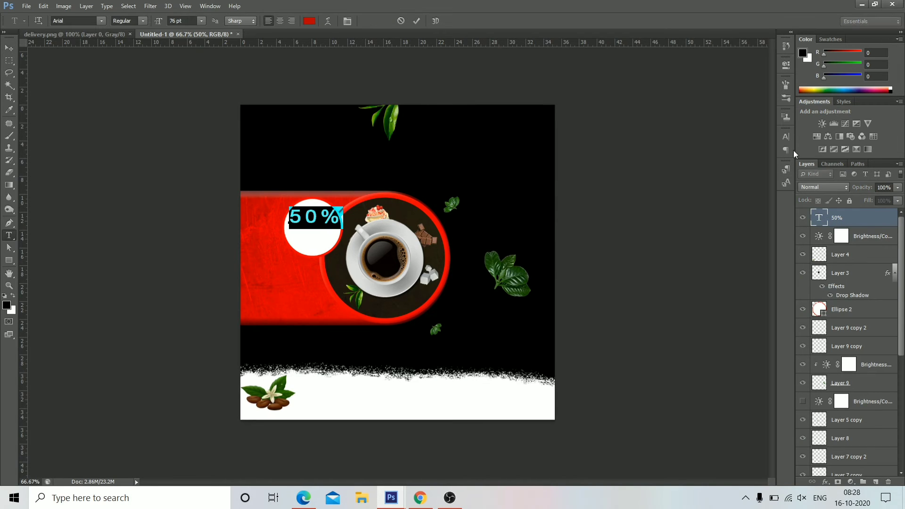
pyautogui.click(786, 137)
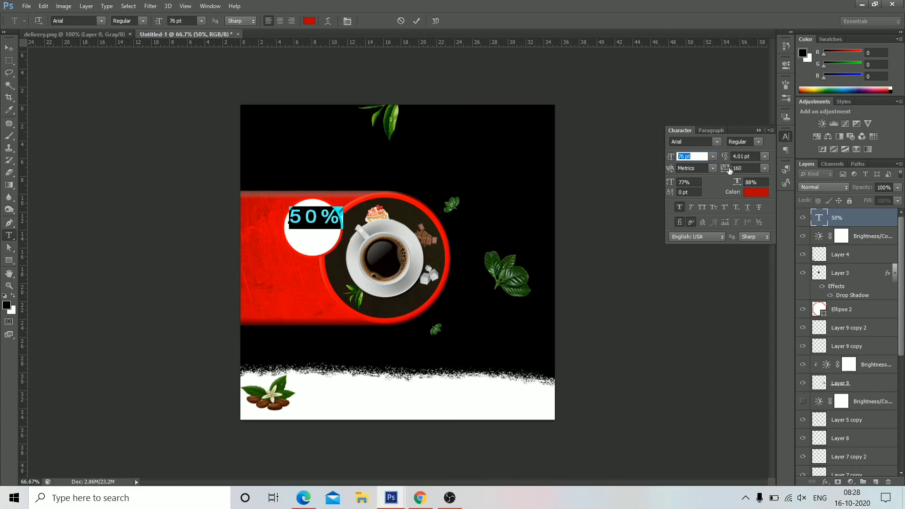
pyautogui.moveTo(729, 170); pyautogui.dragTo(725, 171)
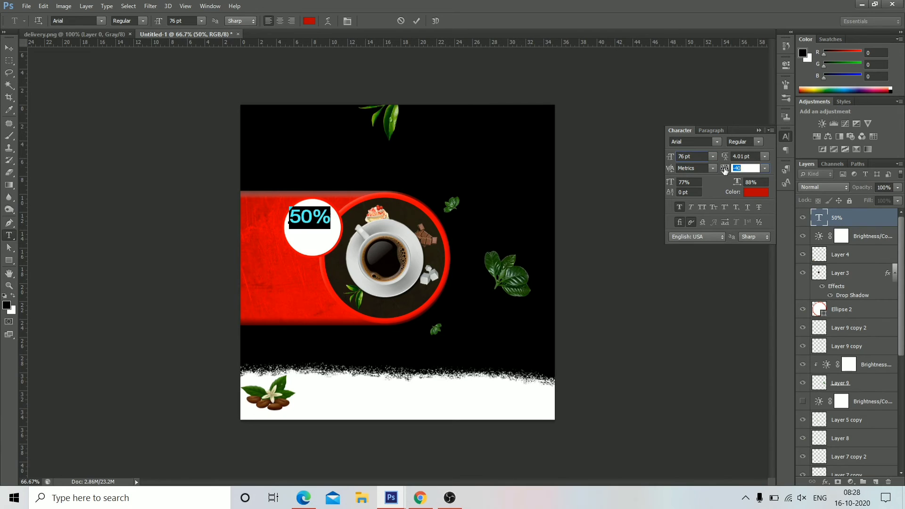
pyautogui.click(758, 130)
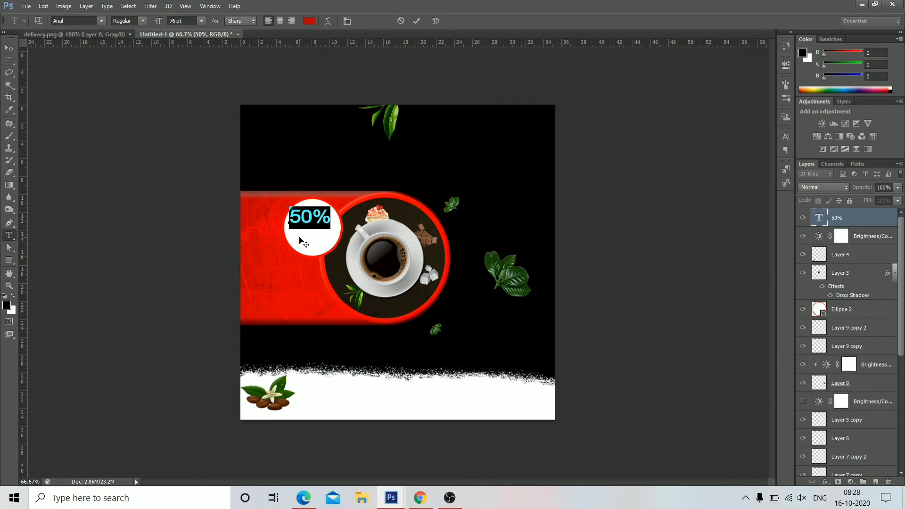
pyautogui.hotkey('ctrl', 'Return')
pyautogui.press('v')
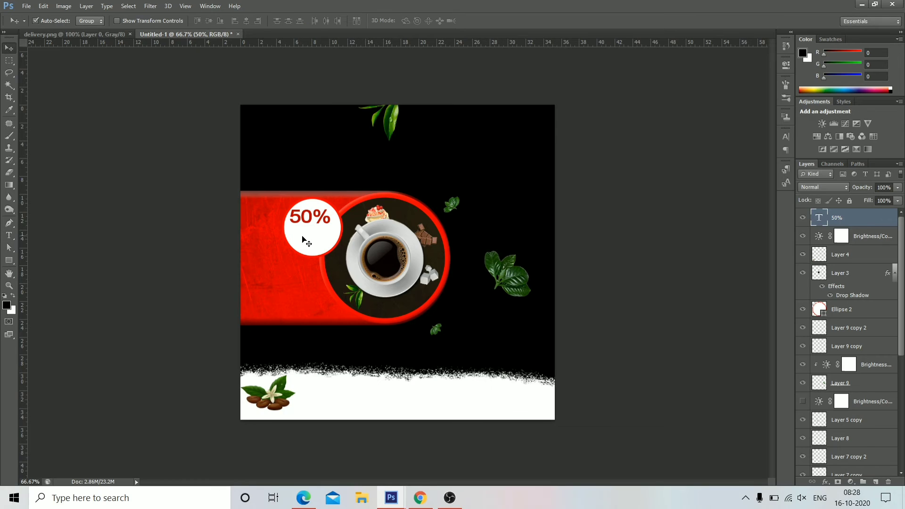
pyautogui.click(9, 234)
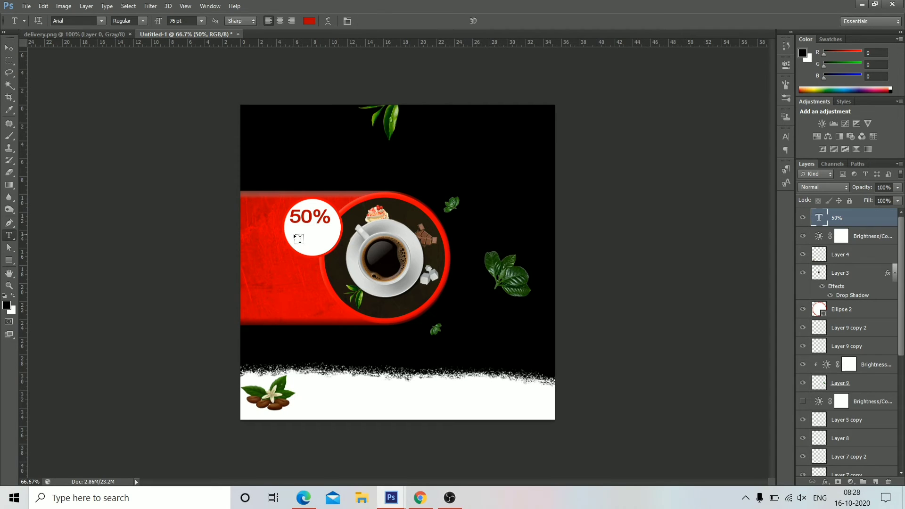
# Type 'OFF' below '50%' and align the two text layers.
pyautogui.click(453, 273)
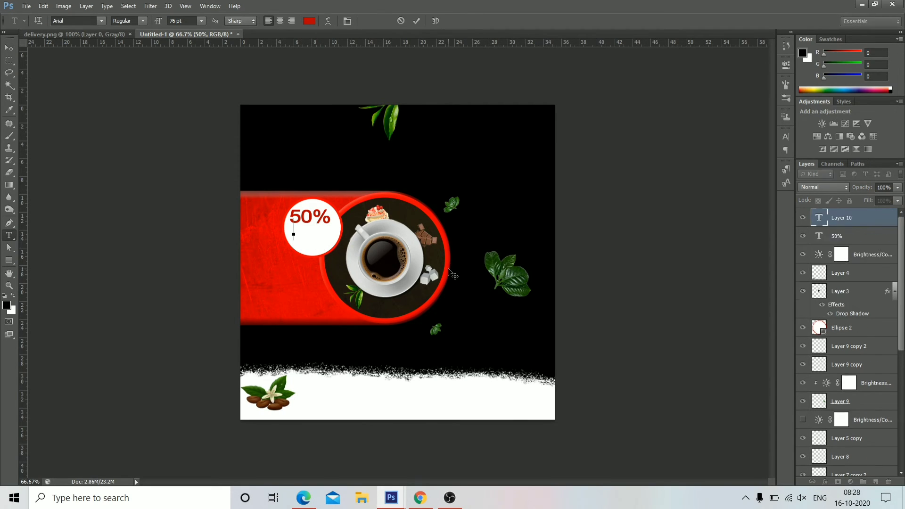
pyautogui.write('OFF')
pyautogui.hotkey('ctrl', 'a')
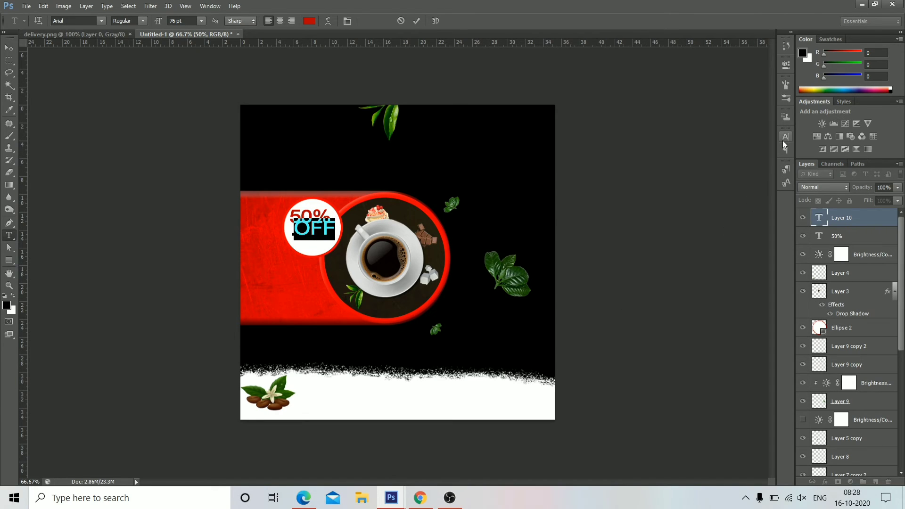
pyautogui.click(8, 47)
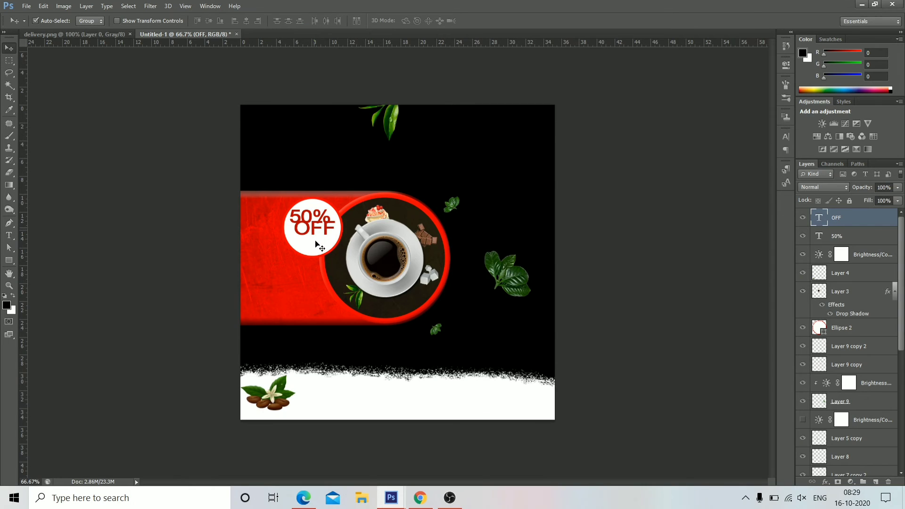
pyautogui.moveTo(316, 243); pyautogui.dragTo(314, 240)
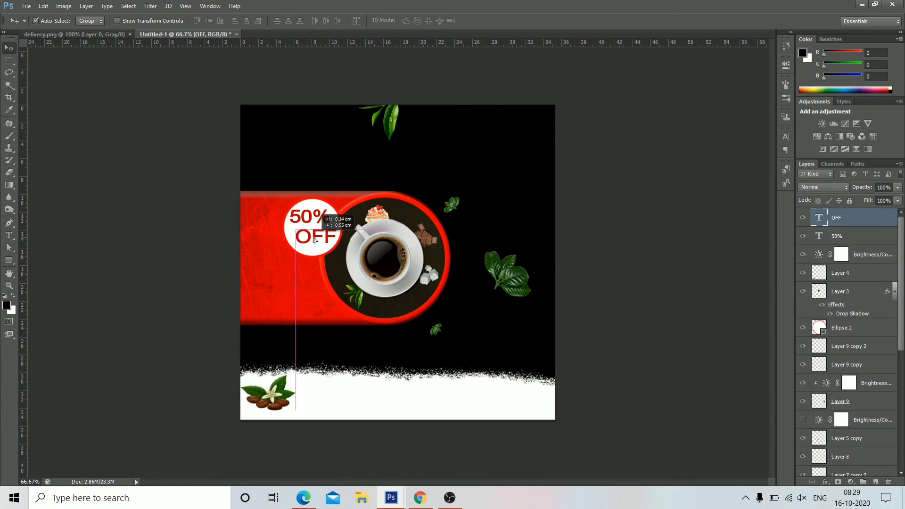
pyautogui.click(311, 218)
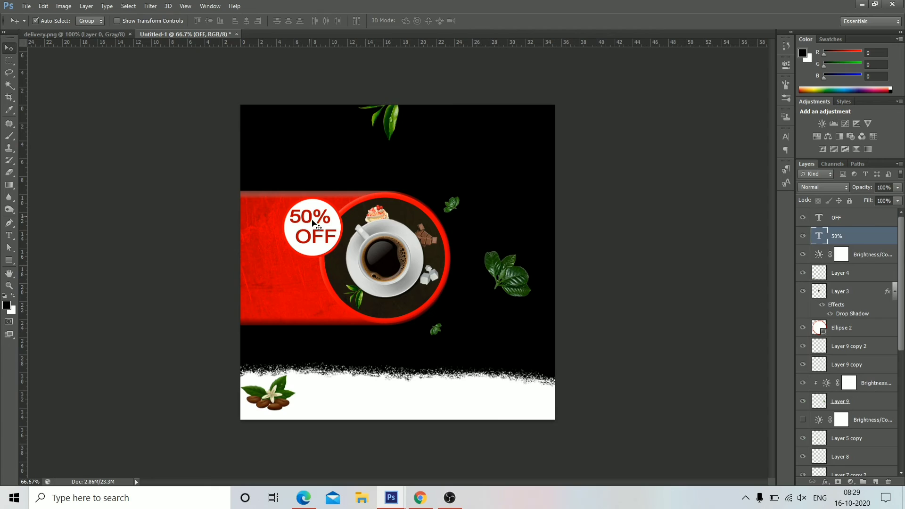
pyautogui.moveTo(312, 222); pyautogui.dragTo(313, 223)
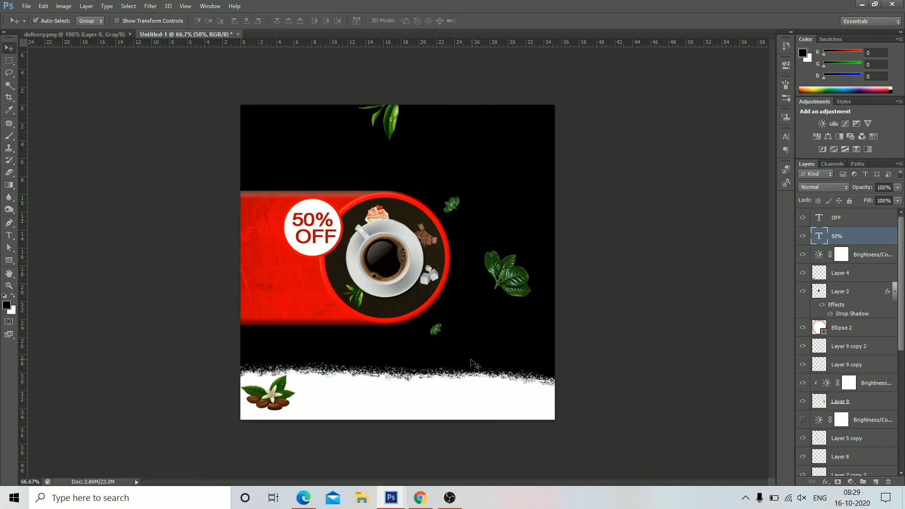
# Set the 'OFF' text to -100 tracking and 65% vertical scale.
pyautogui.click(316, 241)
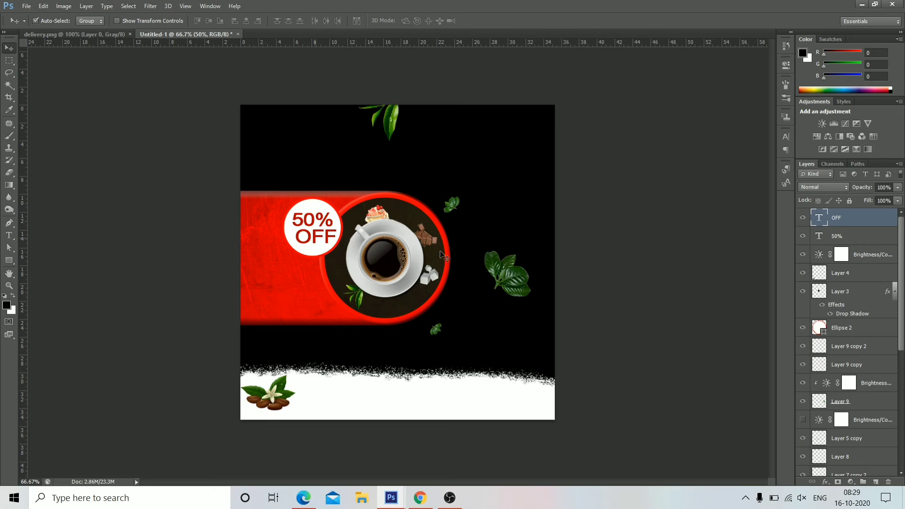
pyautogui.doubleClick(819, 219)
pyautogui.click(785, 137)
pyautogui.click(701, 157)
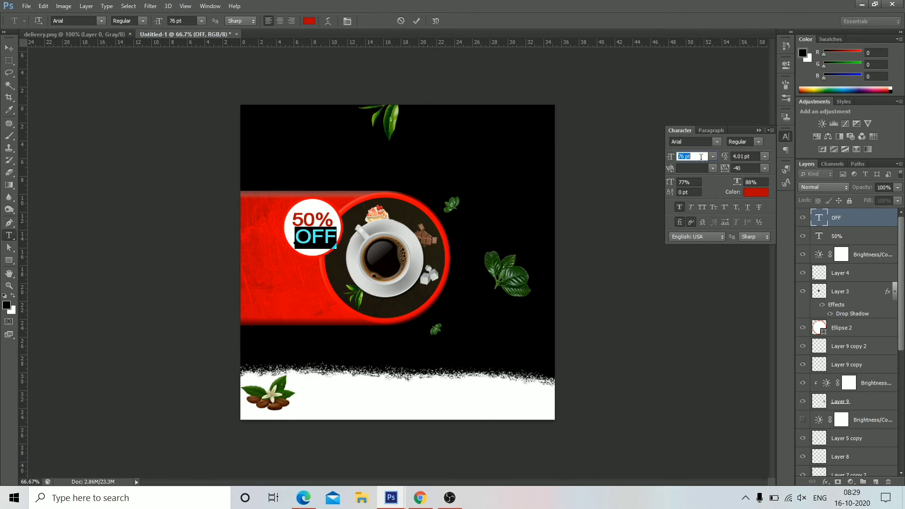
pyautogui.moveTo(737, 169); pyautogui.dragTo(727, 170)
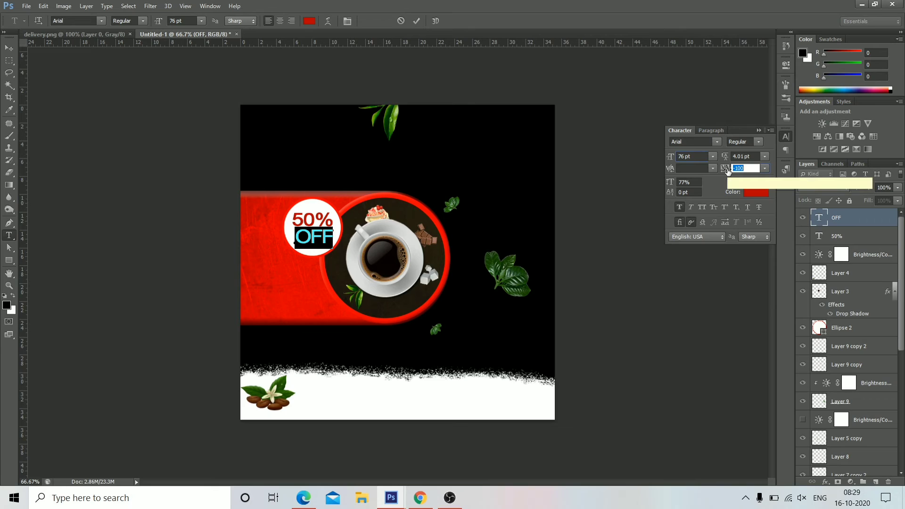
pyautogui.moveTo(674, 185); pyautogui.dragTo(666, 185)
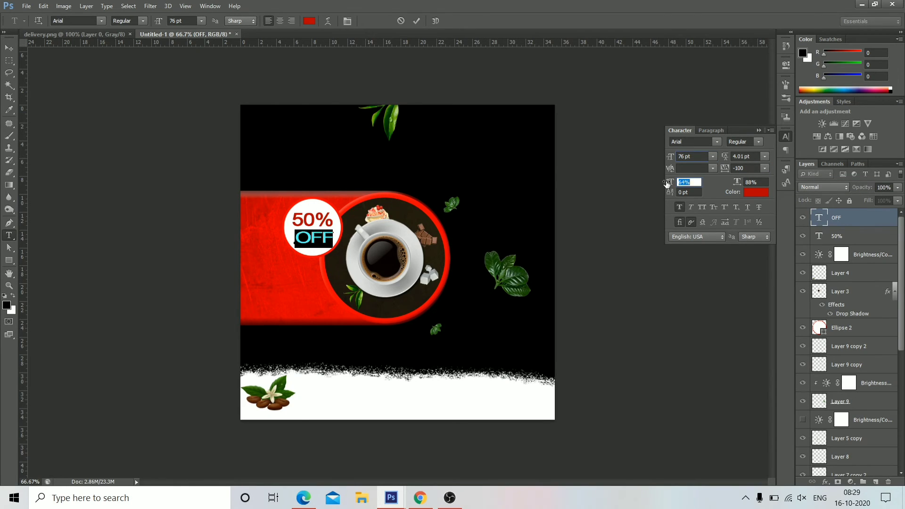
pyautogui.click(671, 156)
pyautogui.click(757, 131)
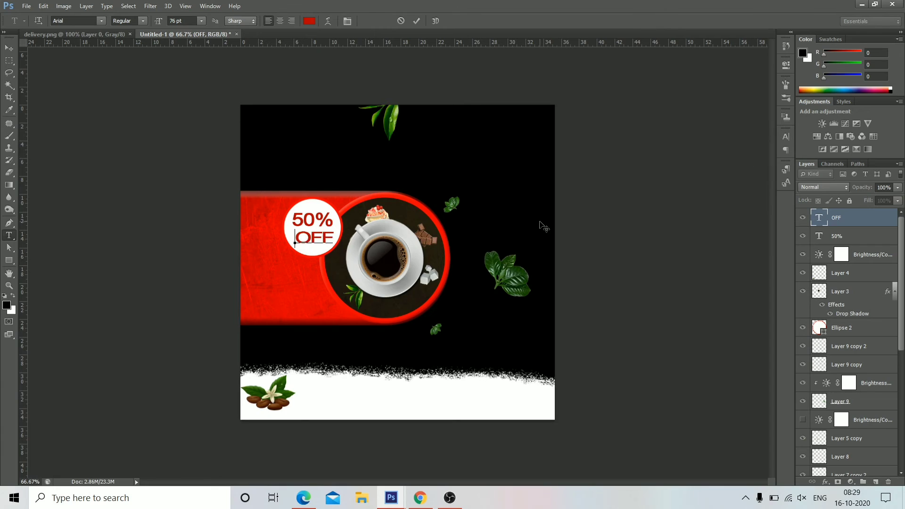
pyautogui.hotkey('ctrl', 'Return')
# Add a drop shadow to the white circle (Ellipse 2) with 37% opacity and small blur size.
pyautogui.press('v')
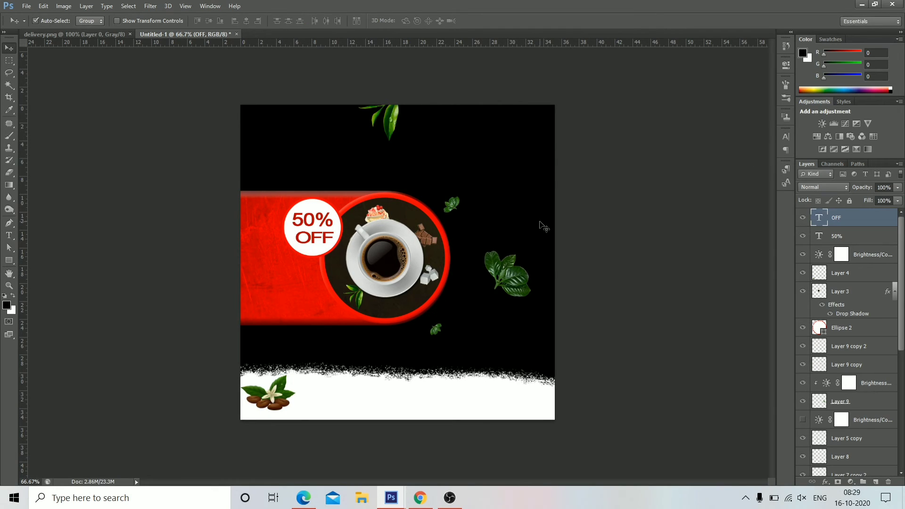
pyautogui.click(847, 332)
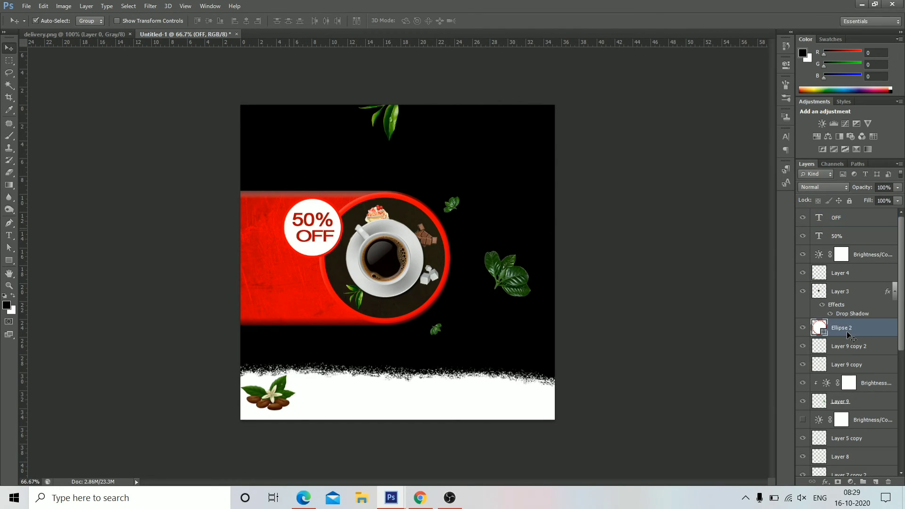
pyautogui.rightClick(847, 332)
pyautogui.click(765, 106)
pyautogui.click(625, 183)
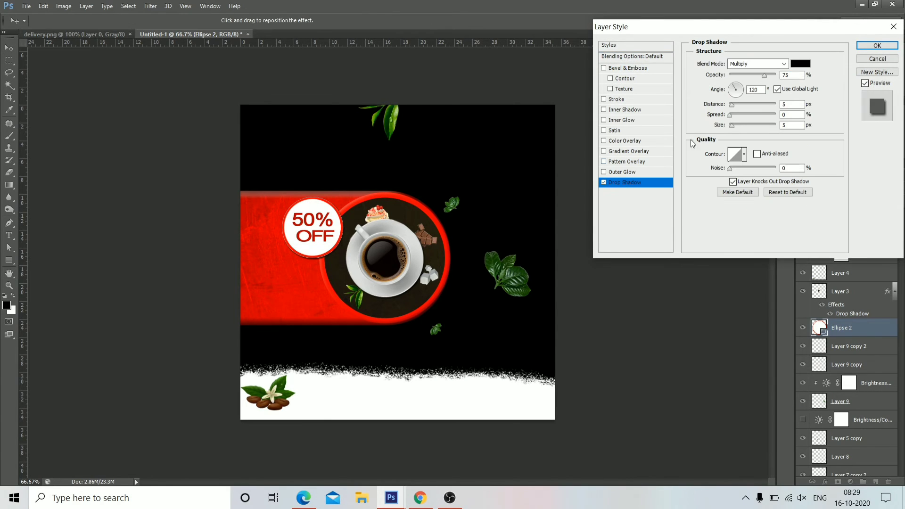
pyautogui.click(733, 126)
pyautogui.moveTo(290, 218); pyautogui.dragTo(291, 218)
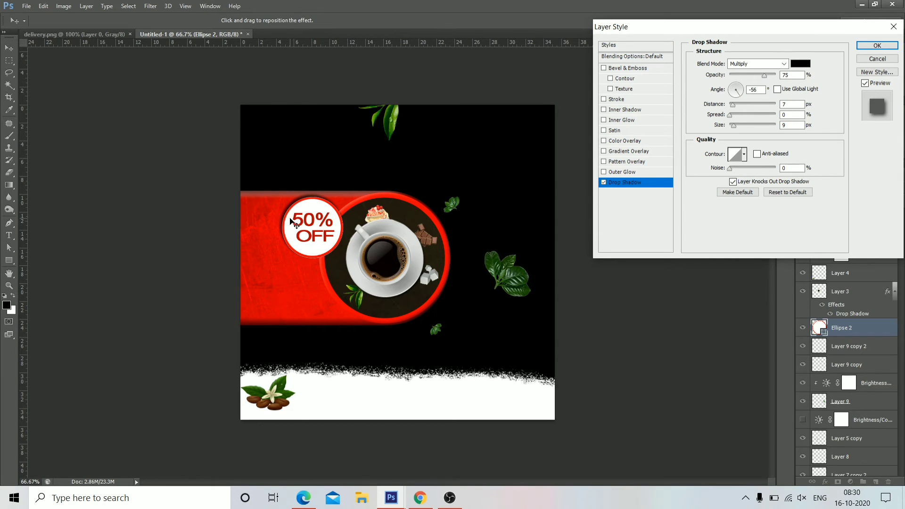
pyautogui.moveTo(764, 76); pyautogui.dragTo(747, 75)
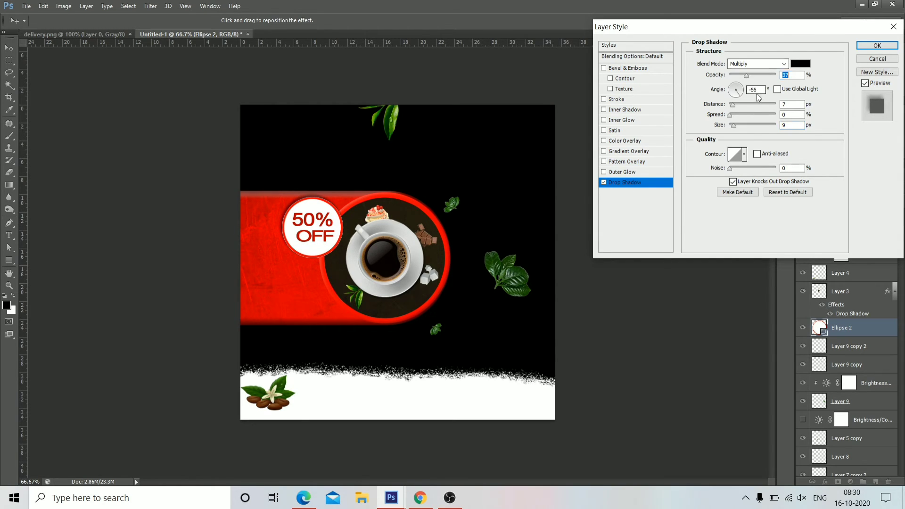
pyautogui.moveTo(733, 126)
pyautogui.mouseDown()
pyautogui.moveTo(738, 106)
pyautogui.moveTo(736, 129)
pyautogui.mouseUp()
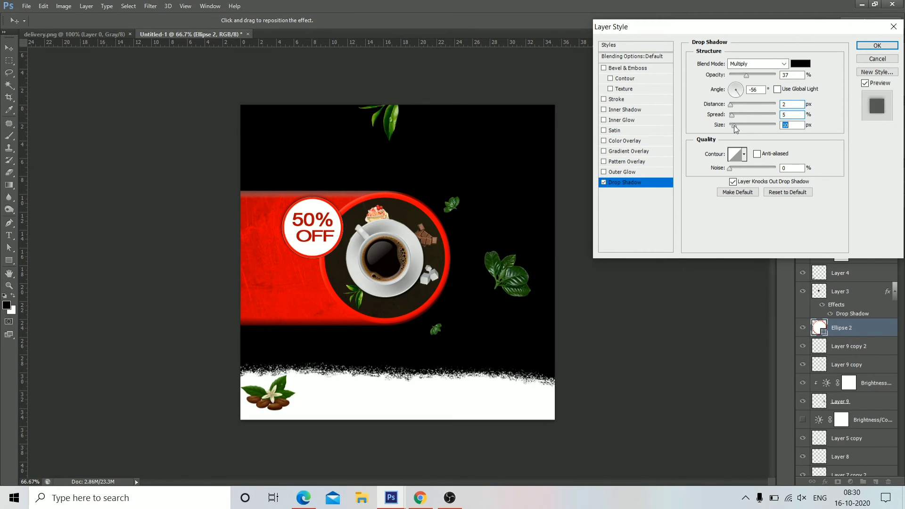
pyautogui.click(873, 45)
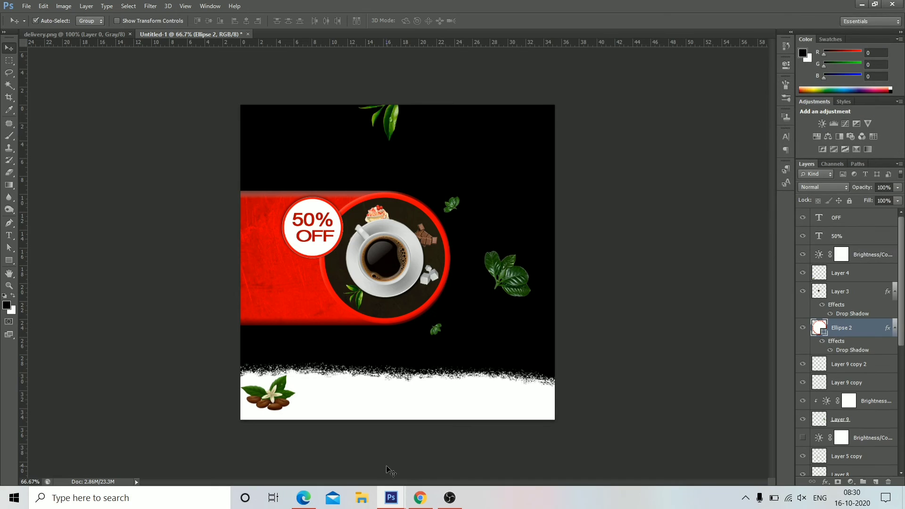
pyautogui.click(9, 235)
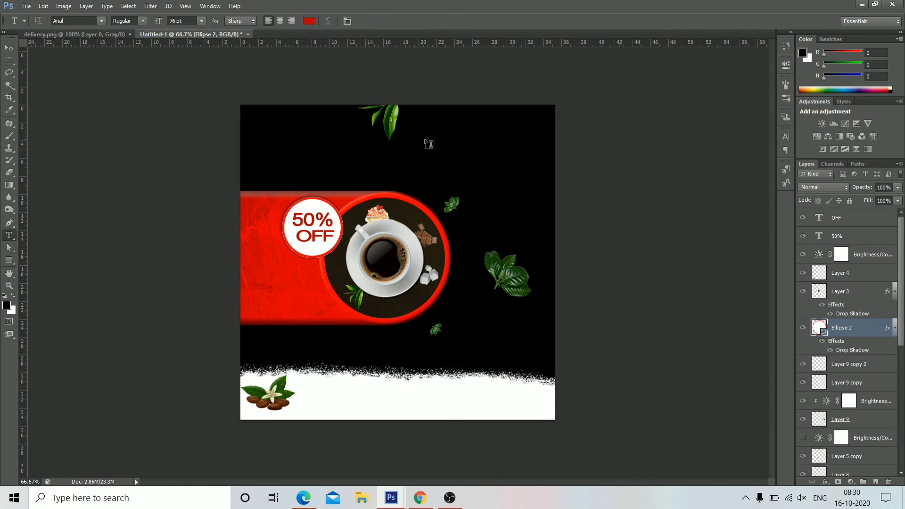
# Type 'Natural' near the top right in Edwardian Script, coloured with the leaf's dark green.
pyautogui.click(451, 141)
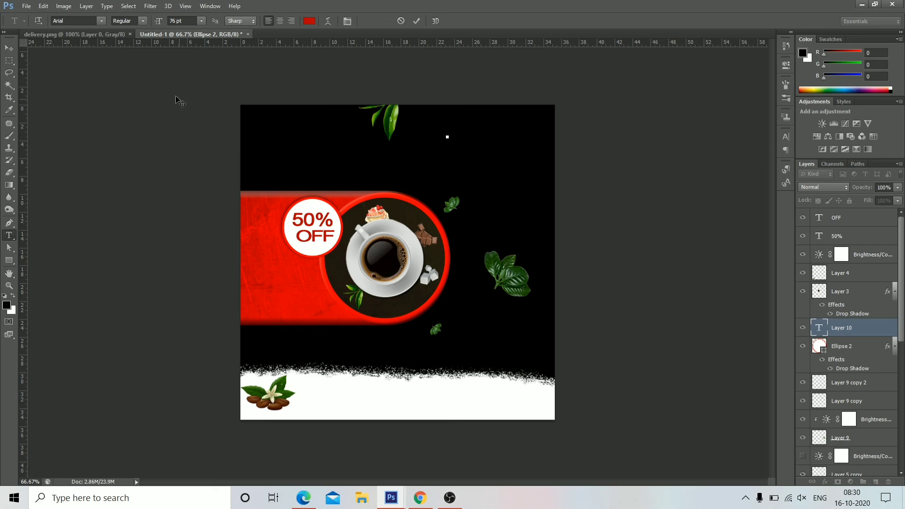
pyautogui.click(105, 20)
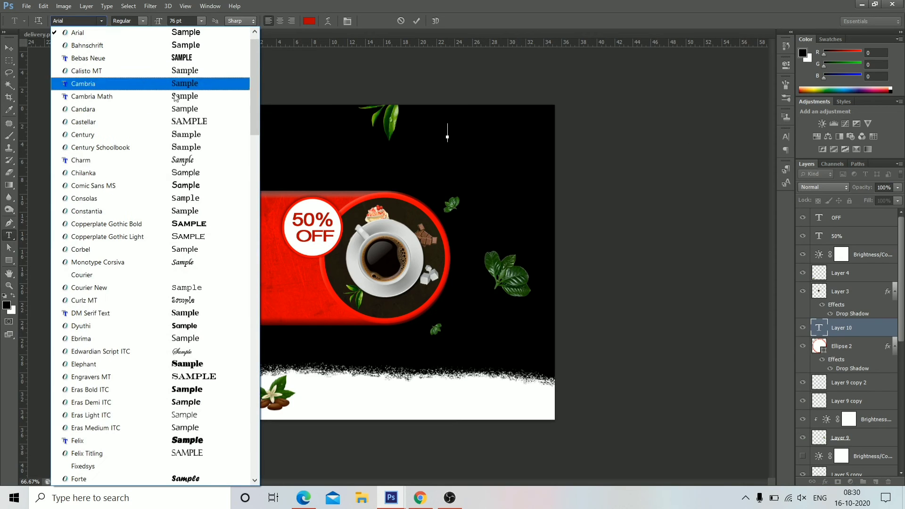
pyautogui.click(192, 358)
pyautogui.click(309, 21)
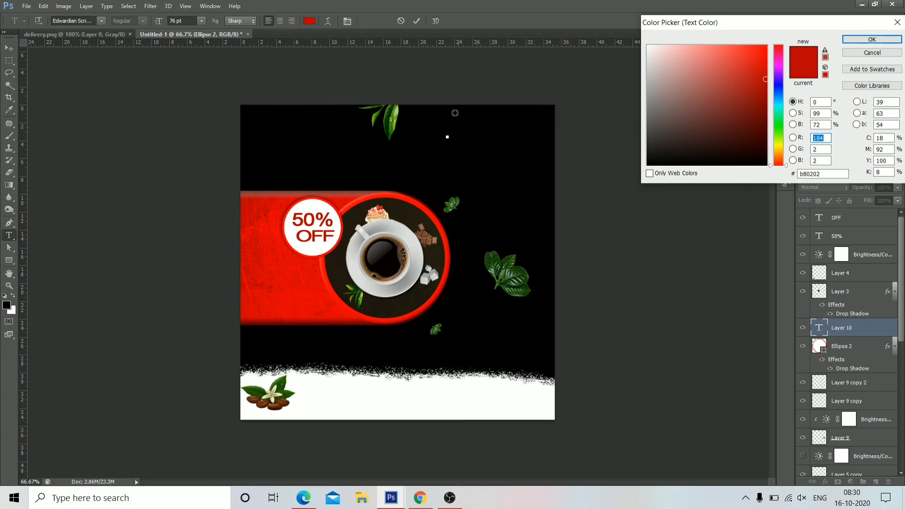
pyautogui.click(508, 261)
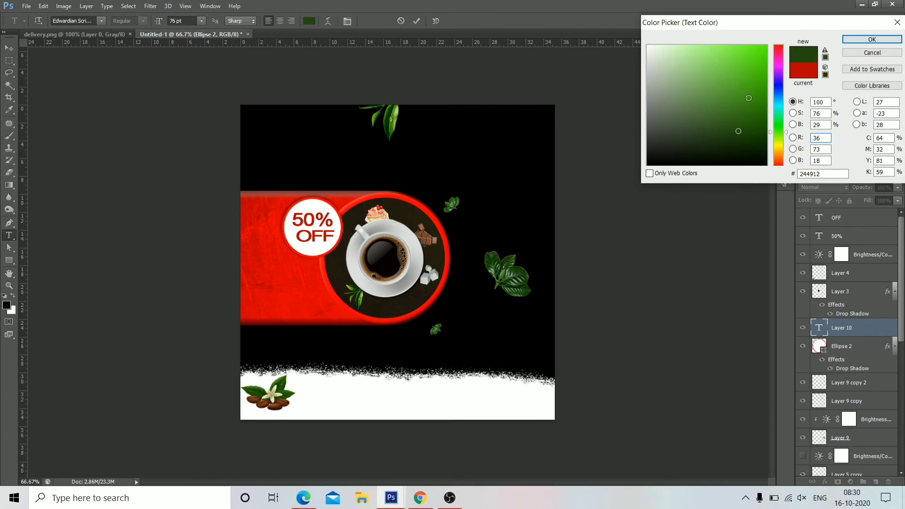
pyautogui.click(872, 39)
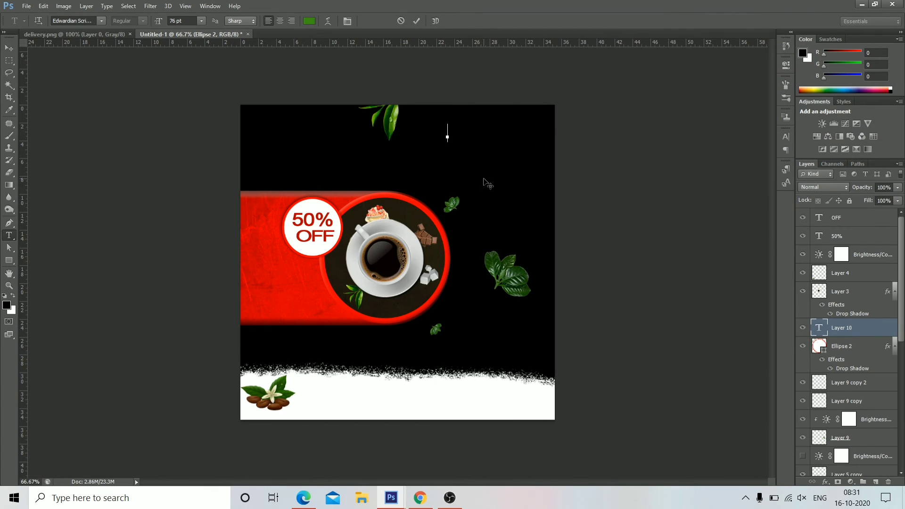
pyautogui.write('Natural')
# Widen the spacing of 'Natural', switch it to a brighter green, and enlarge it to 98 pt.
pyautogui.hotkey('ctrl', 'a')
pyautogui.click(785, 136)
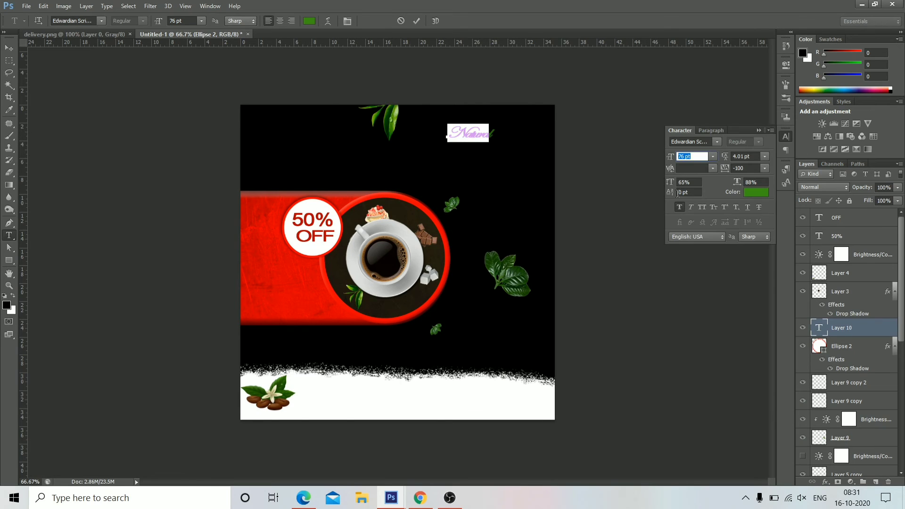
pyautogui.moveTo(727, 168); pyautogui.dragTo(731, 168)
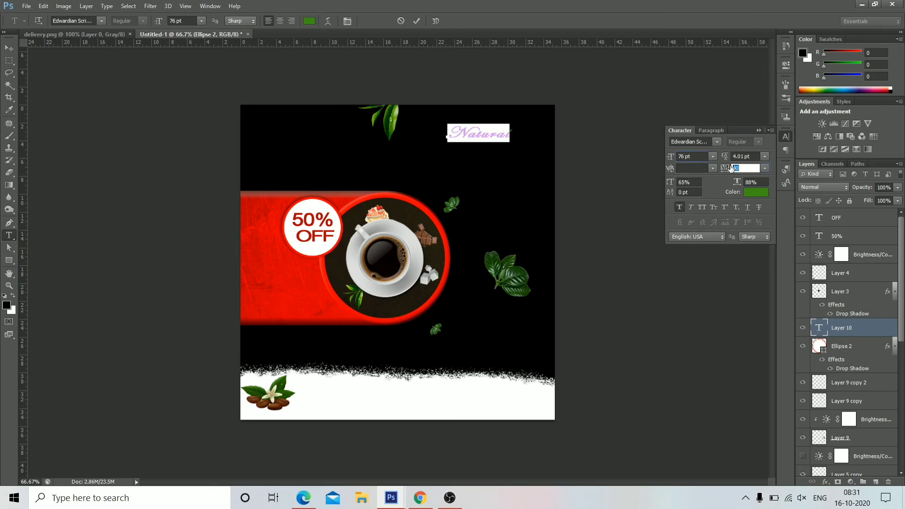
pyautogui.click(759, 192)
pyautogui.click(727, 50)
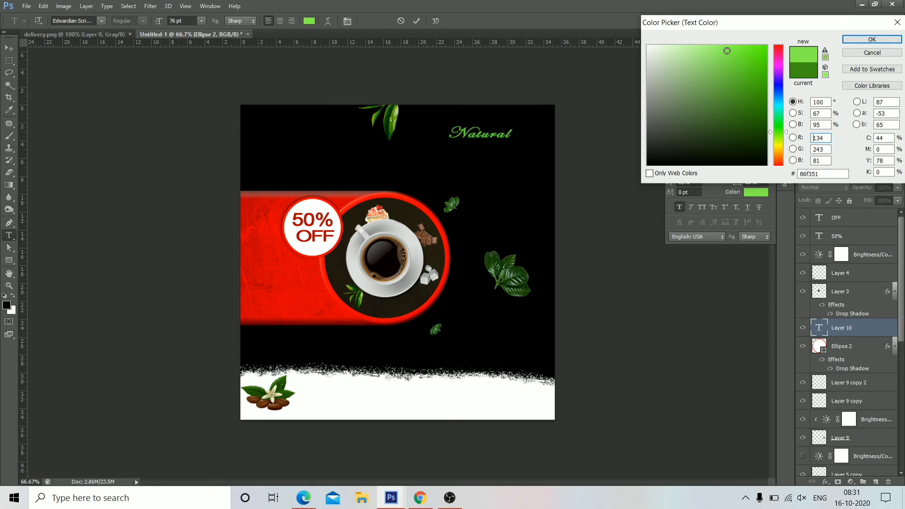
pyautogui.click(746, 74)
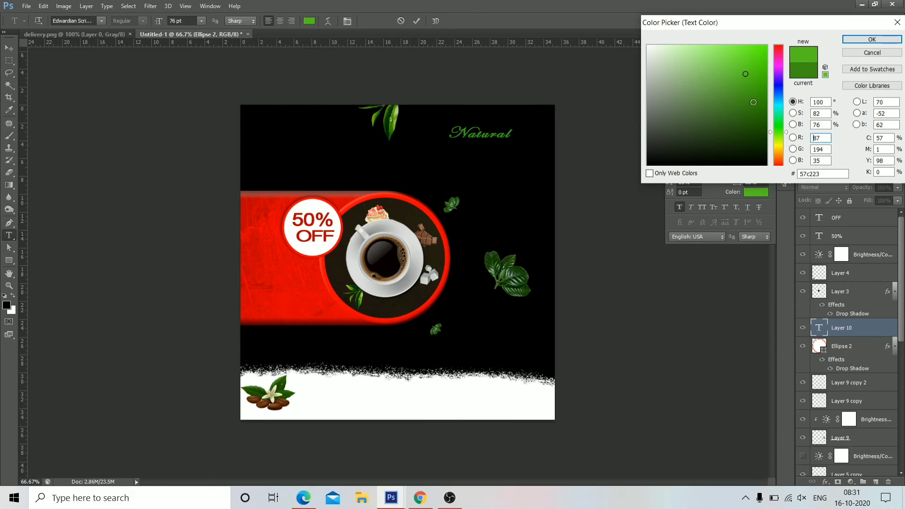
pyautogui.click(751, 68)
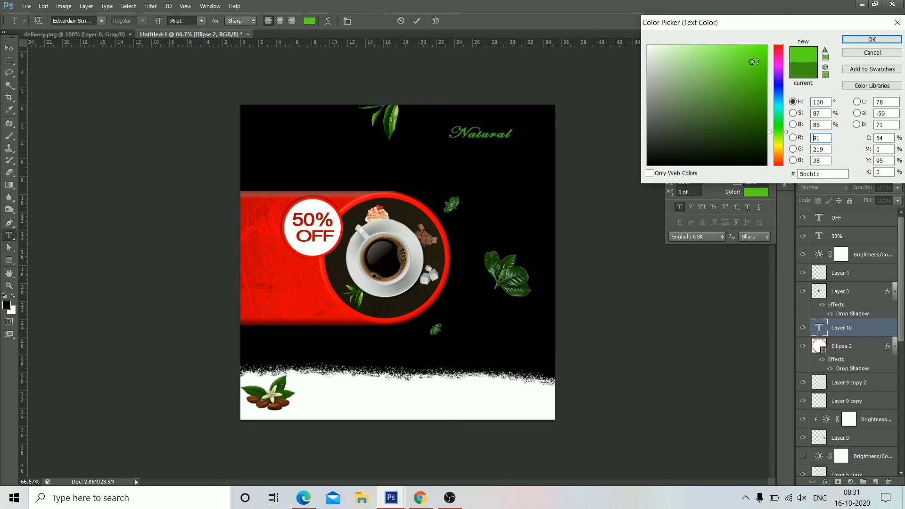
pyautogui.click(872, 39)
pyautogui.moveTo(671, 159); pyautogui.dragTo(681, 158)
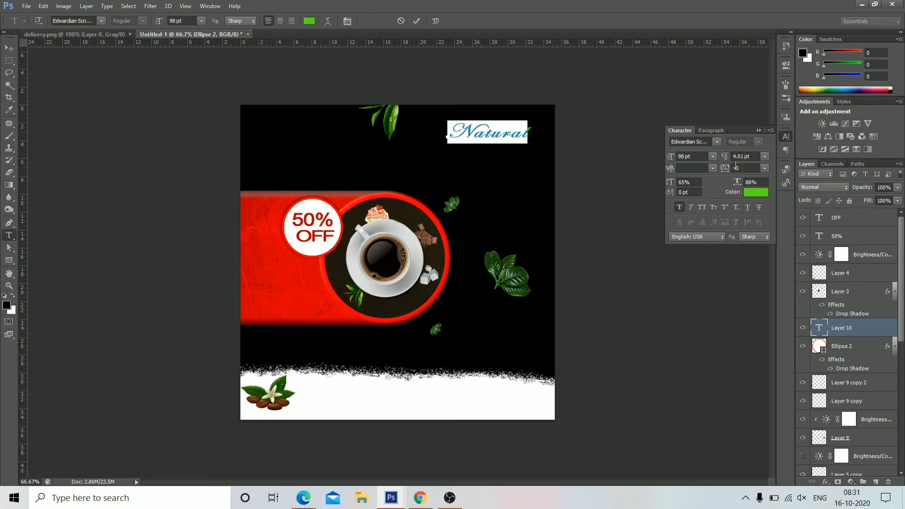
pyautogui.click(758, 130)
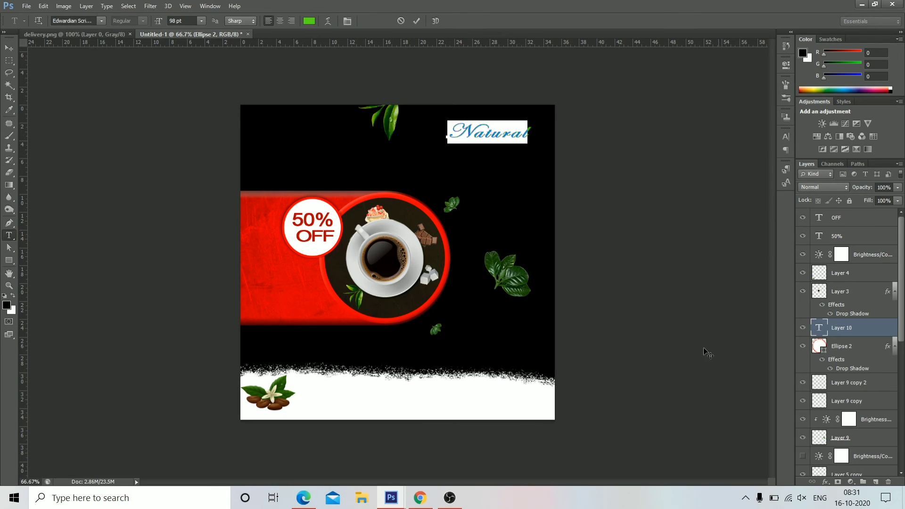
pyautogui.click(9, 48)
pyautogui.click(9, 235)
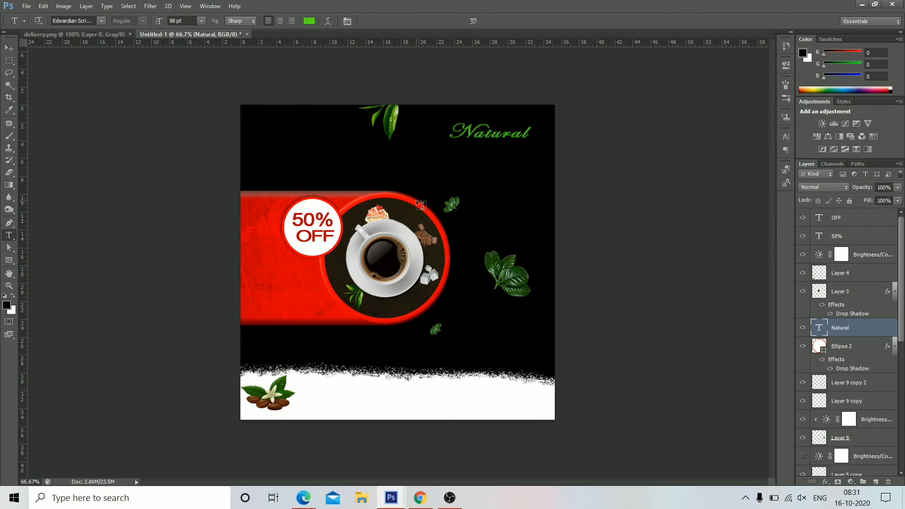
# Type 'coffee' on a new line below Natural and colour it white.
pyautogui.click(556, 187)
pyautogui.write('COFFE')
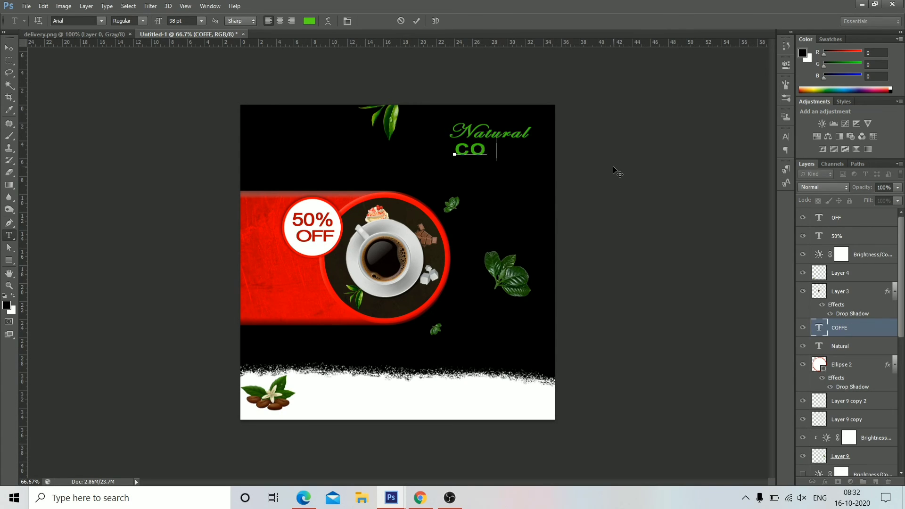
pyautogui.write('coffee')
pyautogui.hotkey('ctrl', 'a')
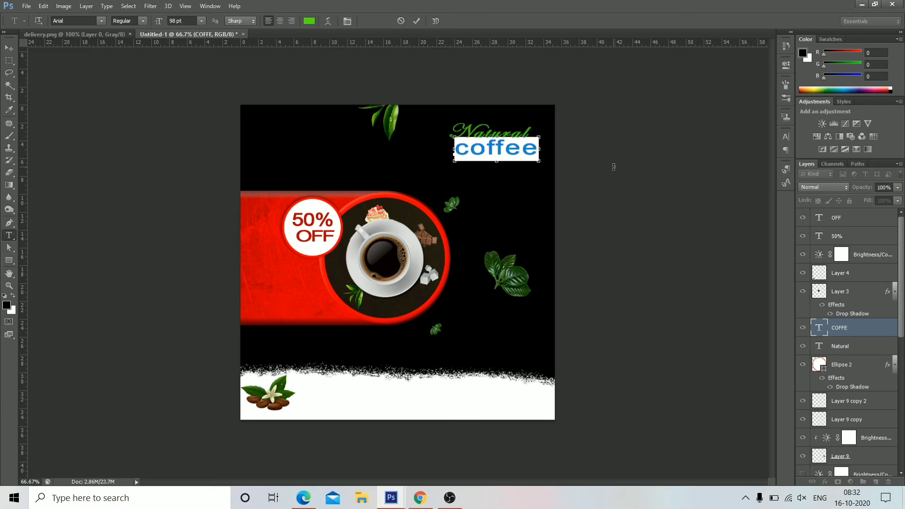
pyautogui.click(786, 137)
pyautogui.click(756, 192)
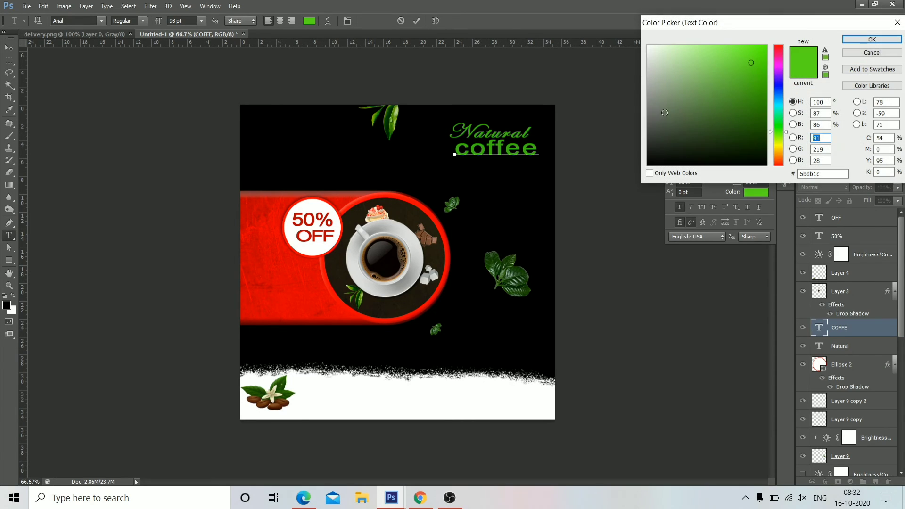
pyautogui.click(648, 47)
pyautogui.click(872, 39)
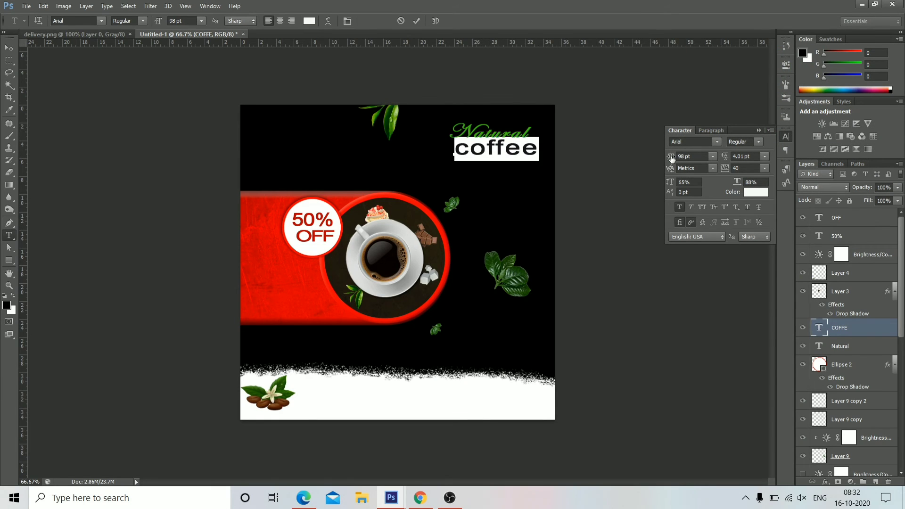
# Enlarge the coffee text to 118 pt and place it directly beneath Natural.
pyautogui.moveTo(672, 158); pyautogui.dragTo(681, 159)
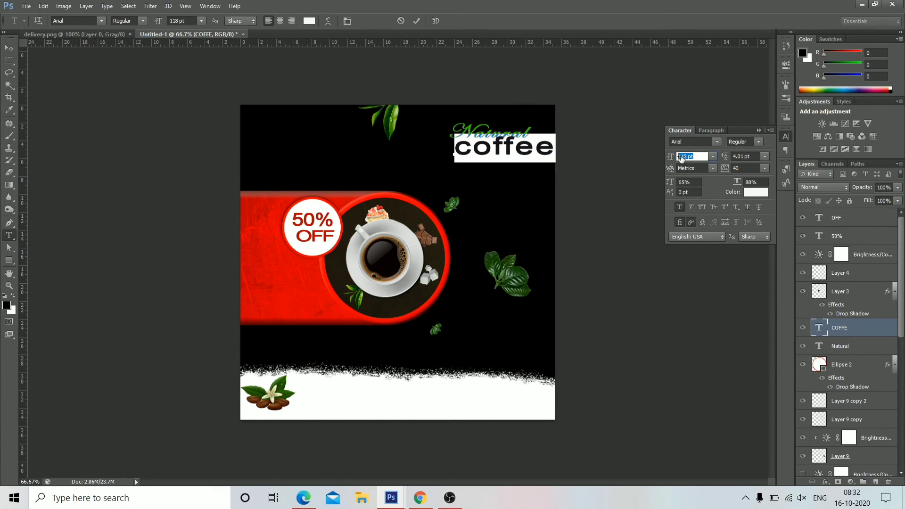
pyautogui.click(758, 131)
pyautogui.click(9, 48)
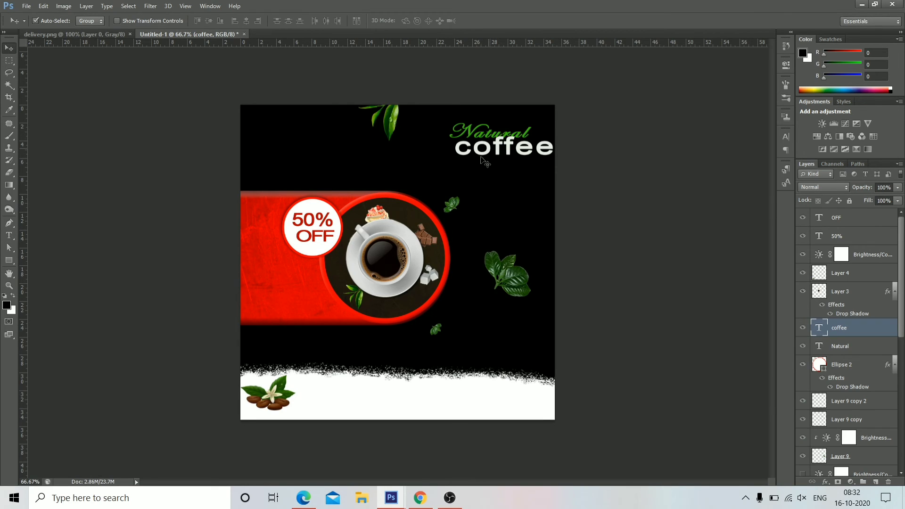
pyautogui.moveTo(481, 159); pyautogui.dragTo(481, 159)
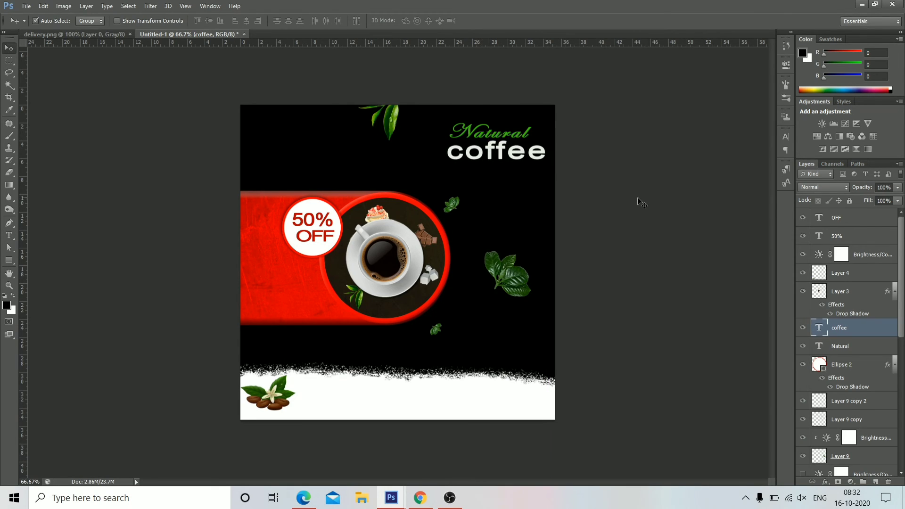
# In delivery.png, Magic Wand the white background, both wheel hubs and the truck window.
pyautogui.click(77, 34)
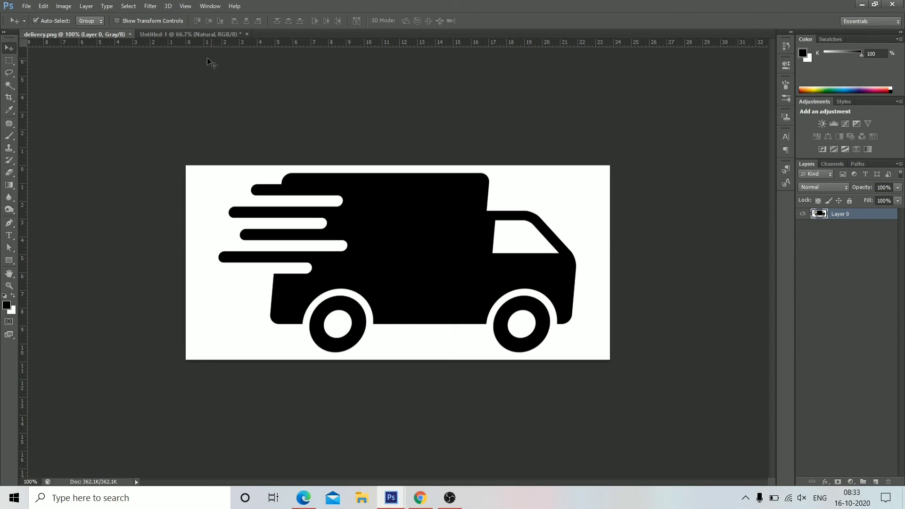
pyautogui.click(9, 85)
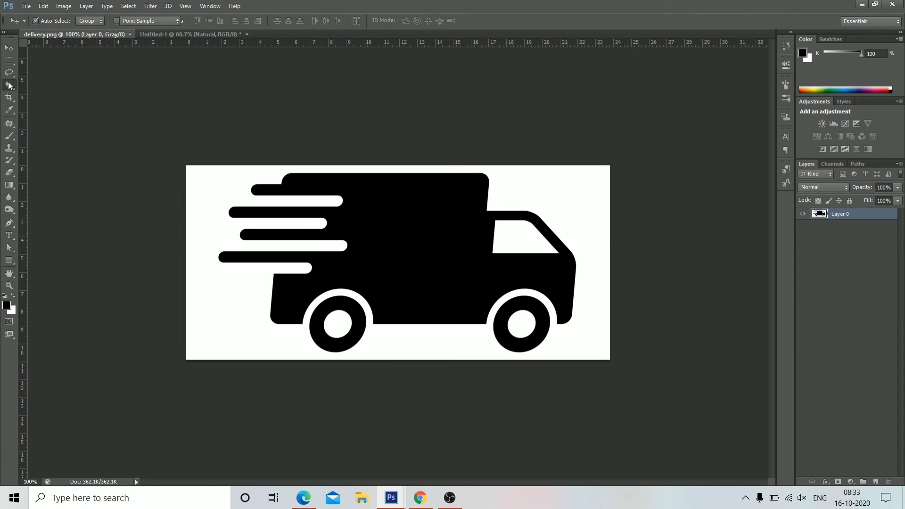
pyautogui.click(210, 194)
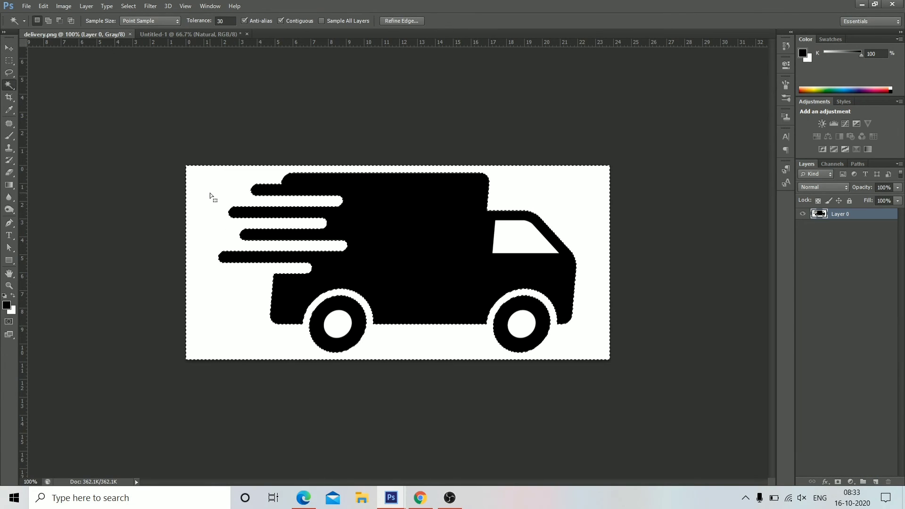
pyautogui.keyDown('shift'); pyautogui.click(334, 319); pyautogui.keyUp('shift')
pyautogui.keyDown('shift'); pyautogui.click(521, 320); pyautogui.keyUp('shift')
pyautogui.keyDown('shift'); pyautogui.click(517, 245); pyautogui.keyUp('shift')
# Invert the selection to isolate the truck and float the delivery image window.
pyautogui.click(9, 48)
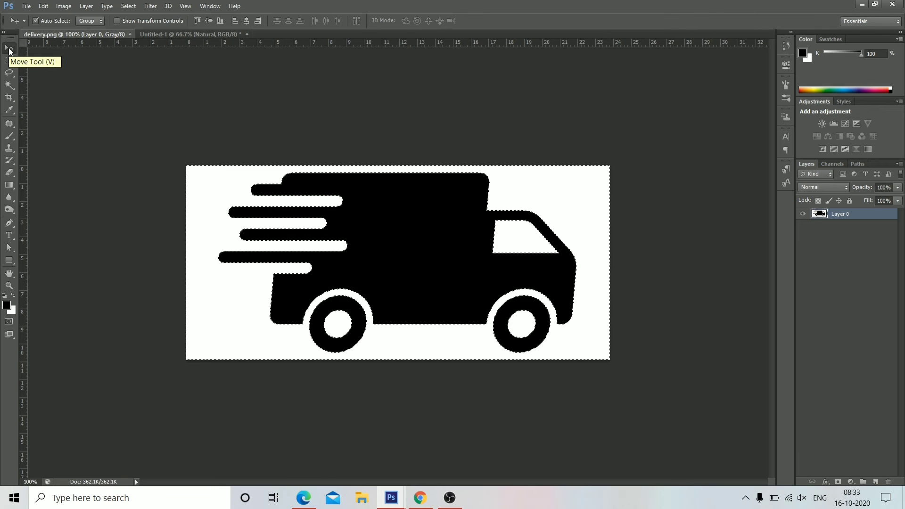
pyautogui.click(128, 6)
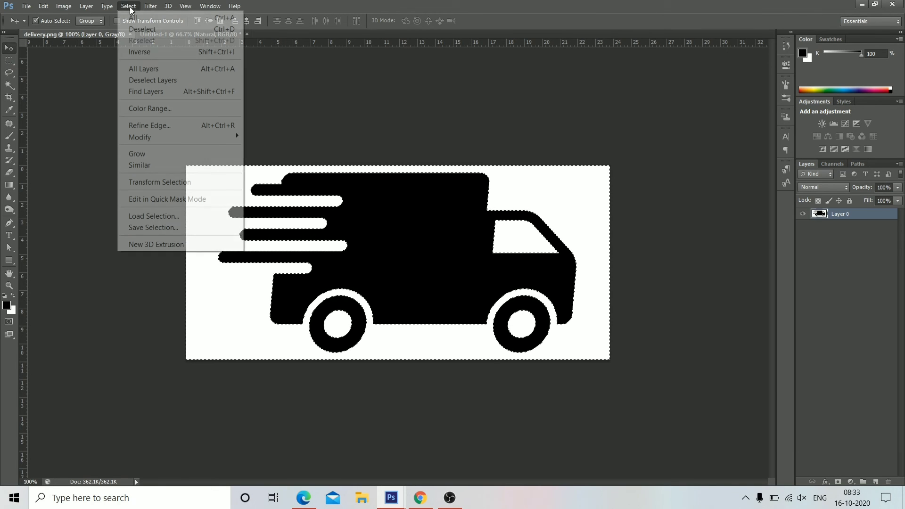
pyautogui.click(155, 50)
pyautogui.moveTo(86, 34)
pyautogui.mouseDown()
pyautogui.moveTo(354, 163)
pyautogui.moveTo(497, 73)
pyautogui.mouseUp()
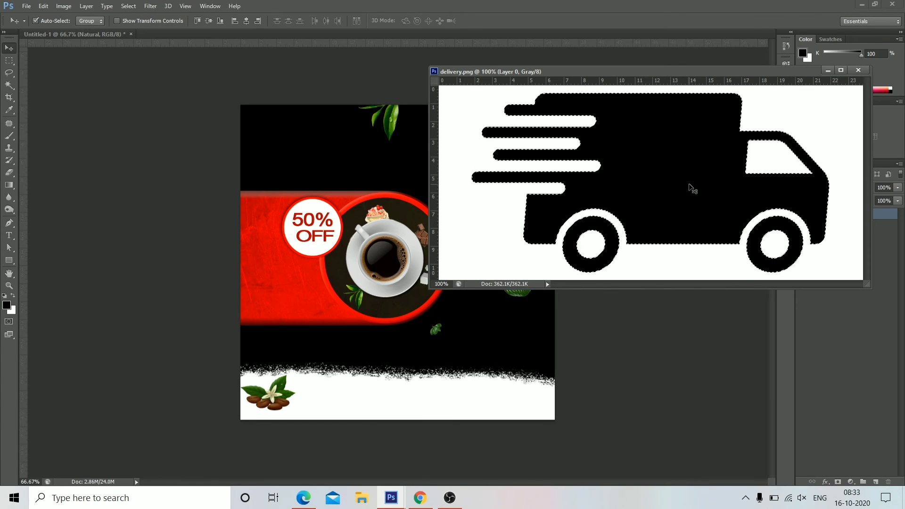
# Copy the truck into the poster, scale it to about 16%, and place it beside the coffee beans.
pyautogui.moveTo(385, 391); pyautogui.dragTo(384, 384)
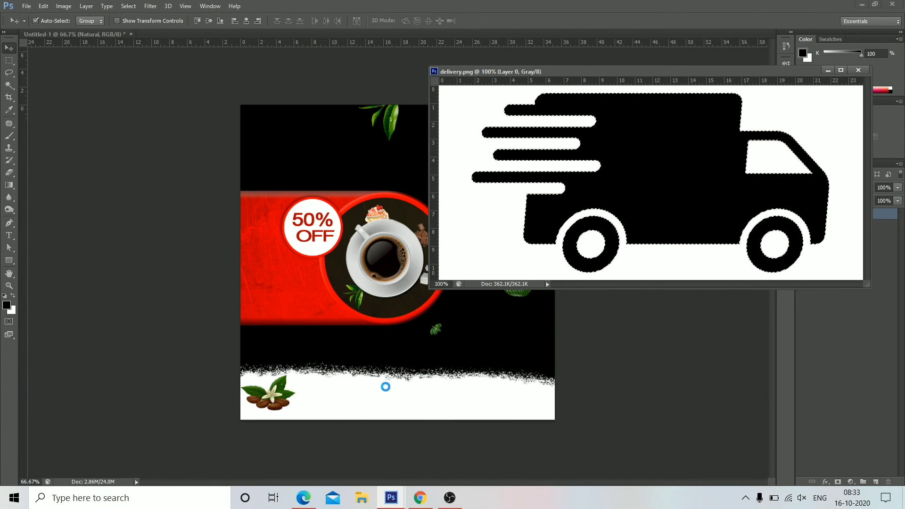
pyautogui.click(828, 70)
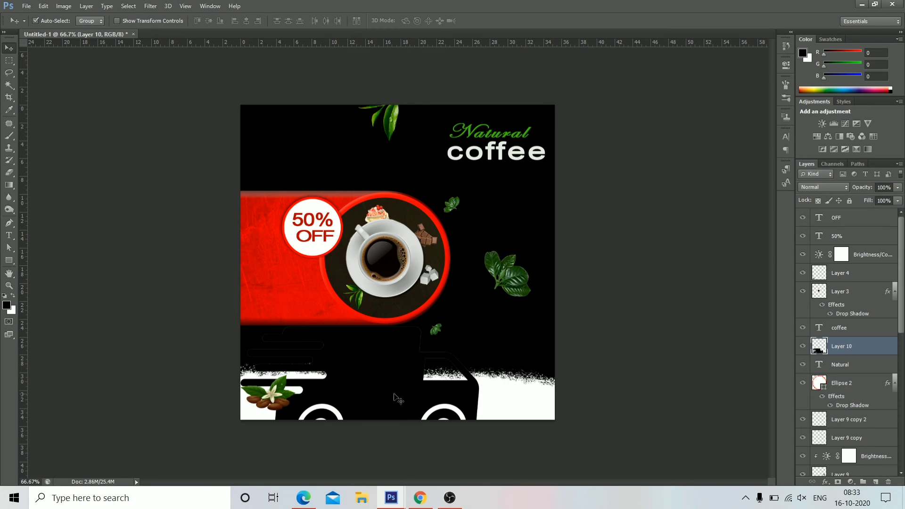
pyautogui.click(43, 6)
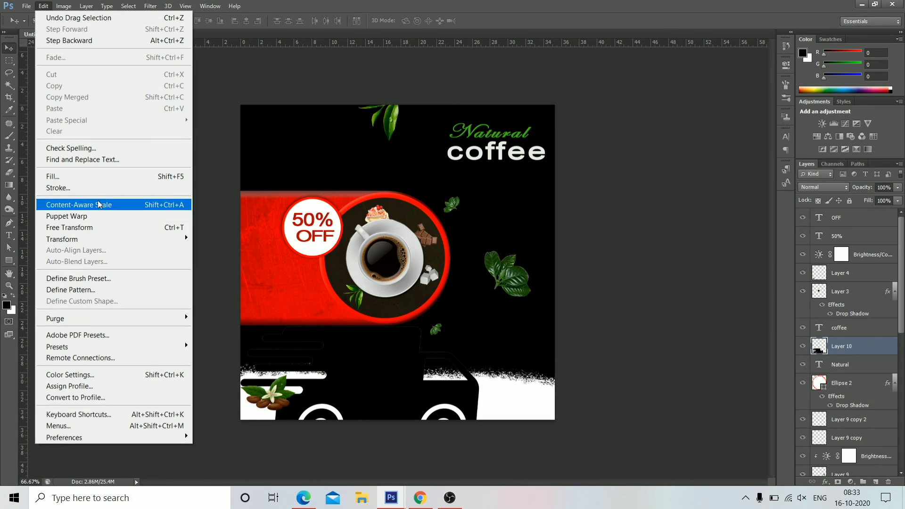
pyautogui.click(111, 227)
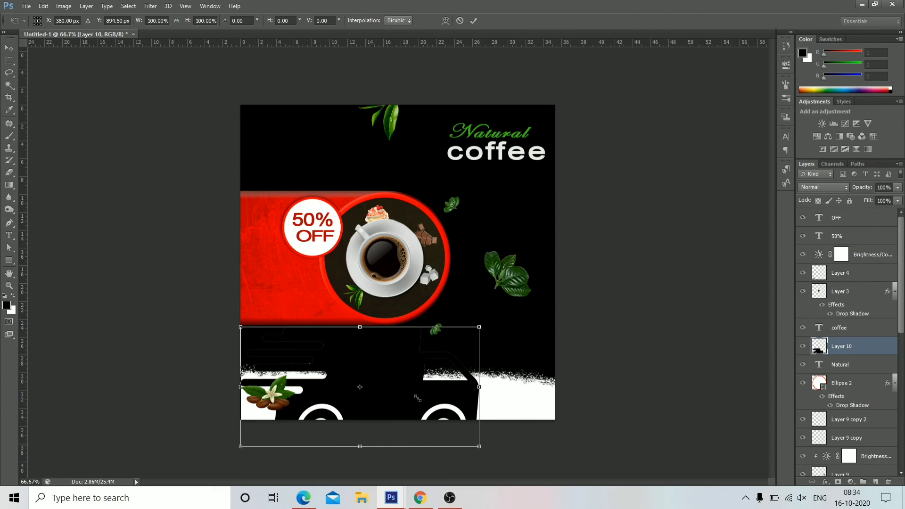
pyautogui.moveTo(417, 398); pyautogui.dragTo(385, 380)
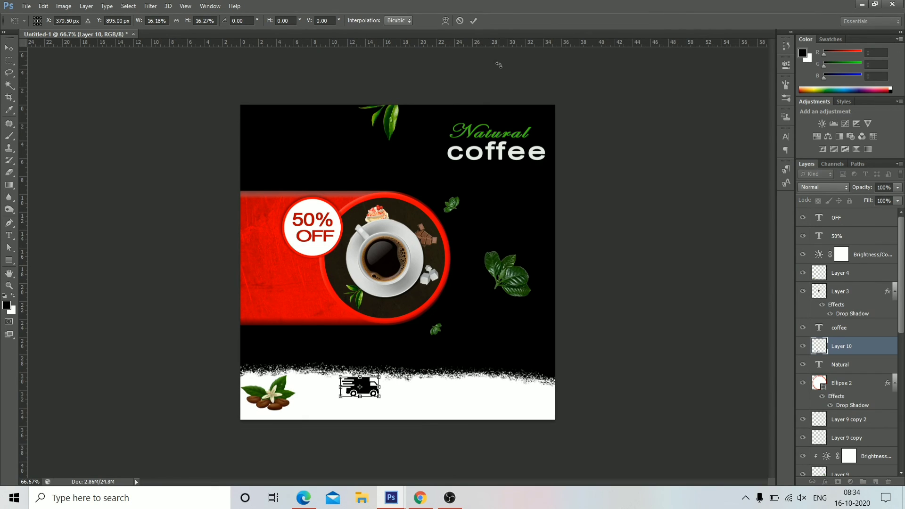
pyautogui.click(474, 20)
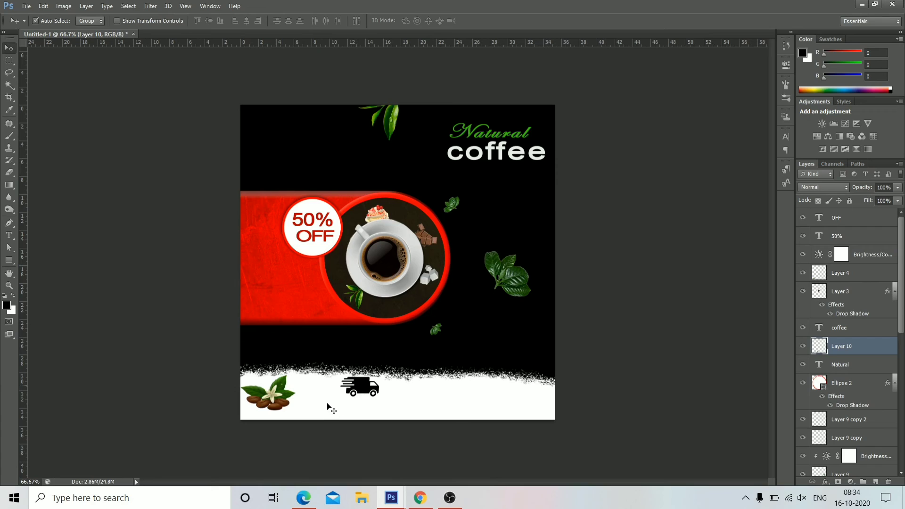
pyautogui.moveTo(358, 386); pyautogui.dragTo(326, 400)
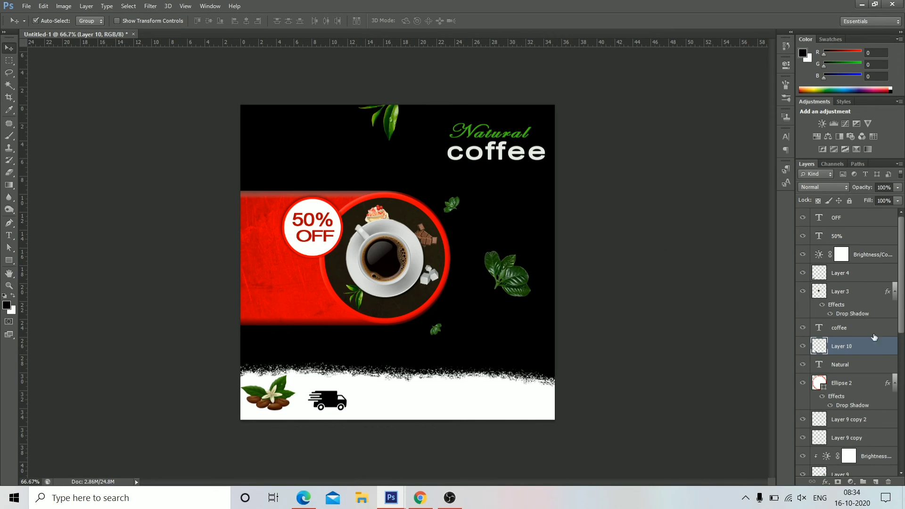
# Recolour the truck layer orange with a Color Overlay blending option.
pyautogui.rightClick(868, 347)
pyautogui.click(752, 96)
pyautogui.click(642, 140)
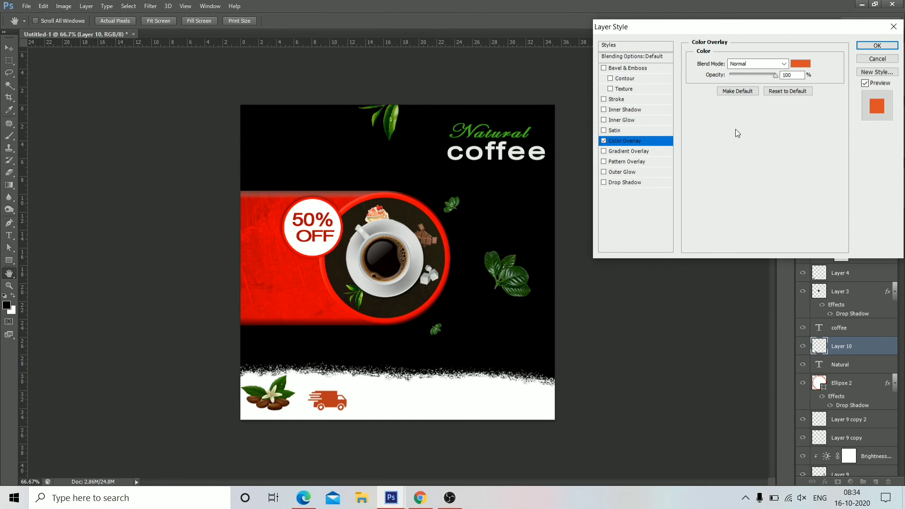
pyautogui.click(877, 45)
pyautogui.press('t')
pyautogui.press('v')
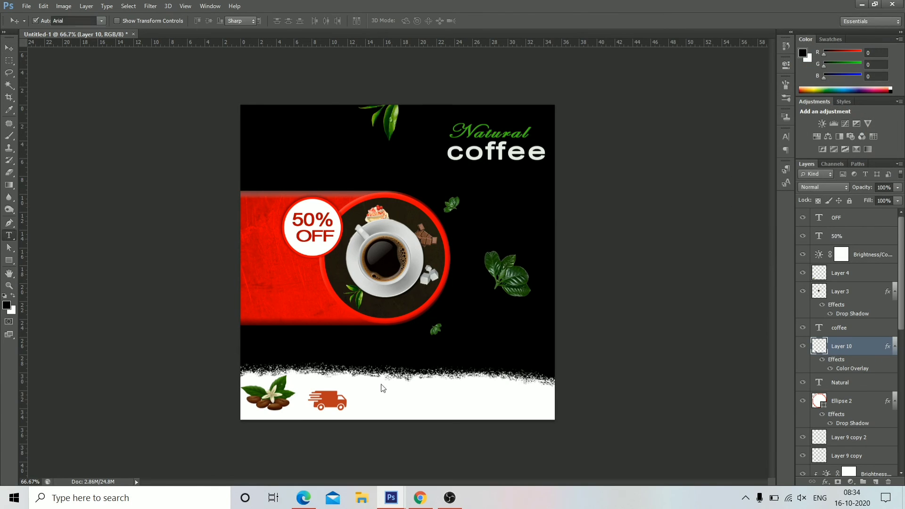
# Type 'Free Delivery' at 30 pt in the white band and make it black.
pyautogui.click(461, 418)
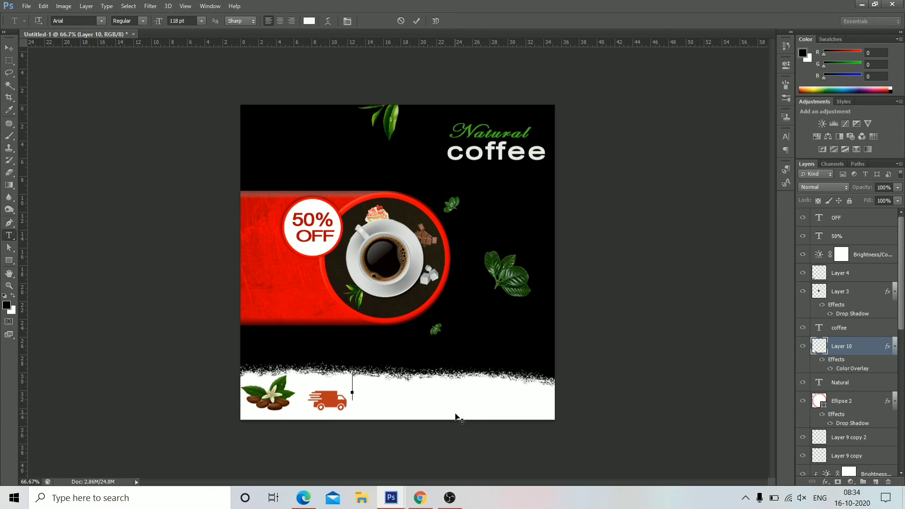
pyautogui.click(202, 21)
pyautogui.click(195, 149)
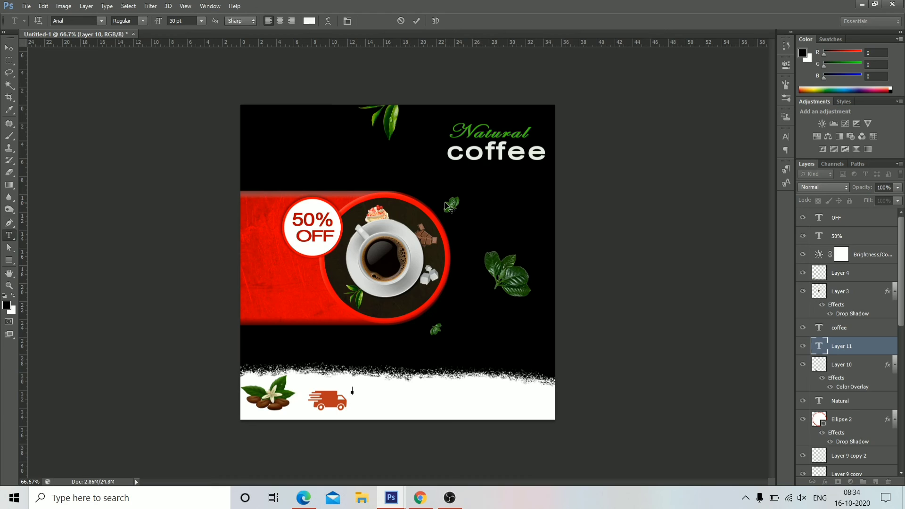
pyautogui.write('Free Delivery')
pyautogui.hotkey('ctrl', 'a')
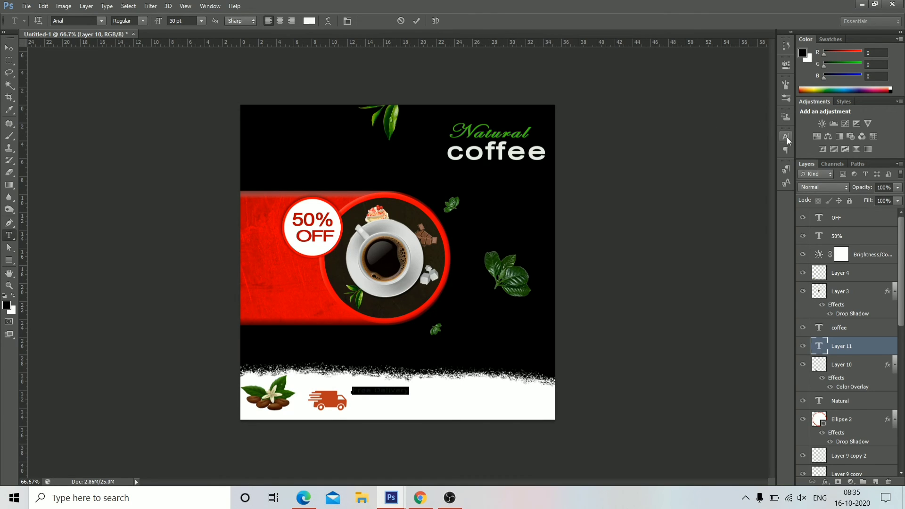
pyautogui.click(787, 138)
pyautogui.click(756, 192)
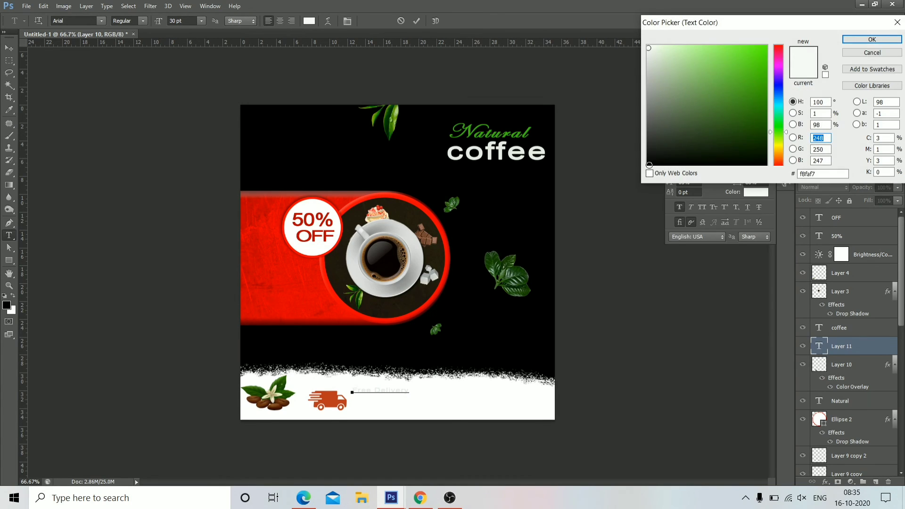
pyautogui.click(650, 165)
pyautogui.click(872, 39)
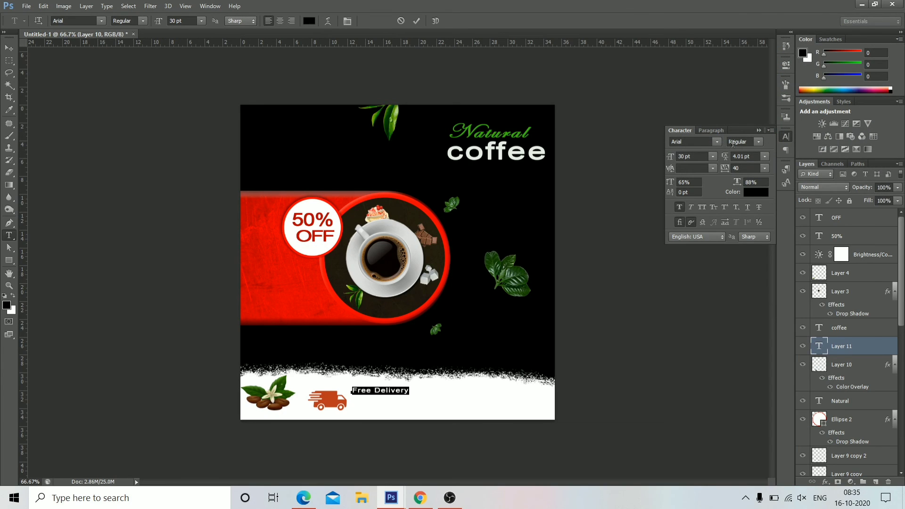
# Enlarge Free Delivery to about 49 pt with faux bold and align it with the truck.
pyautogui.moveTo(671, 157); pyautogui.dragTo(686, 210)
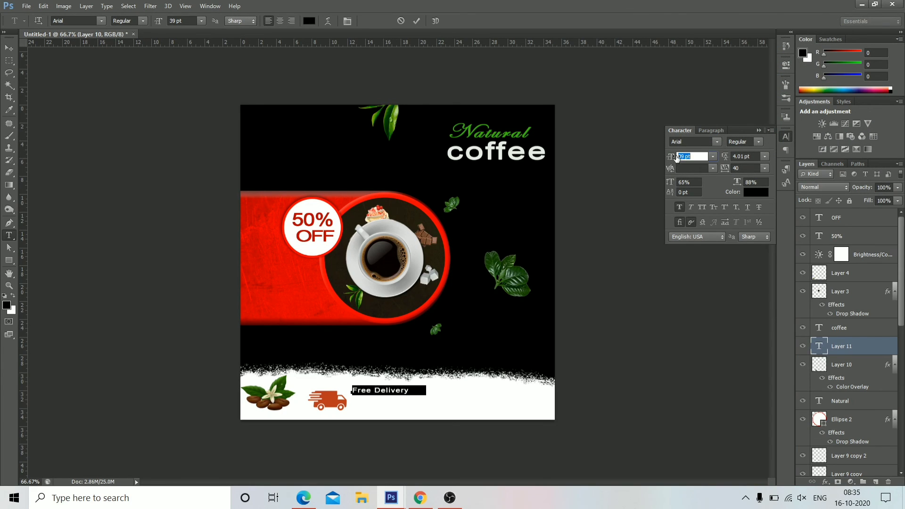
pyautogui.click(681, 208)
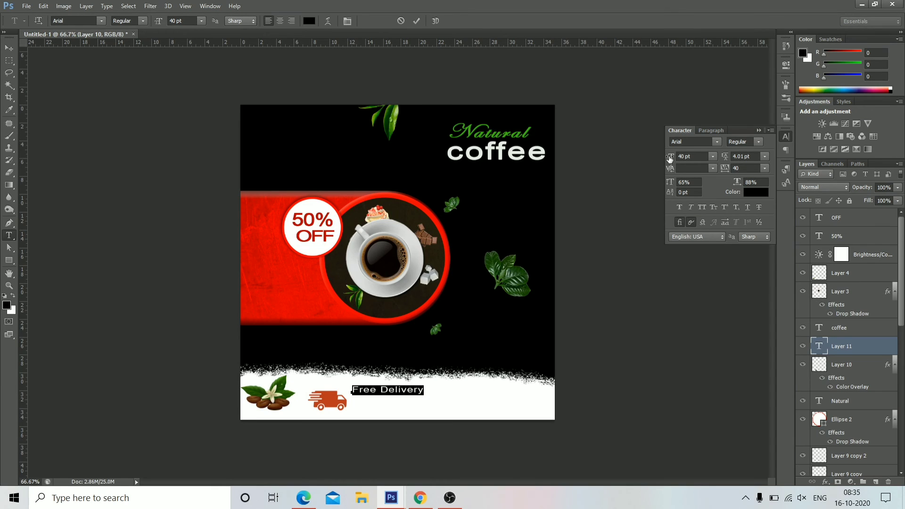
pyautogui.moveTo(670, 160); pyautogui.dragTo(673, 158)
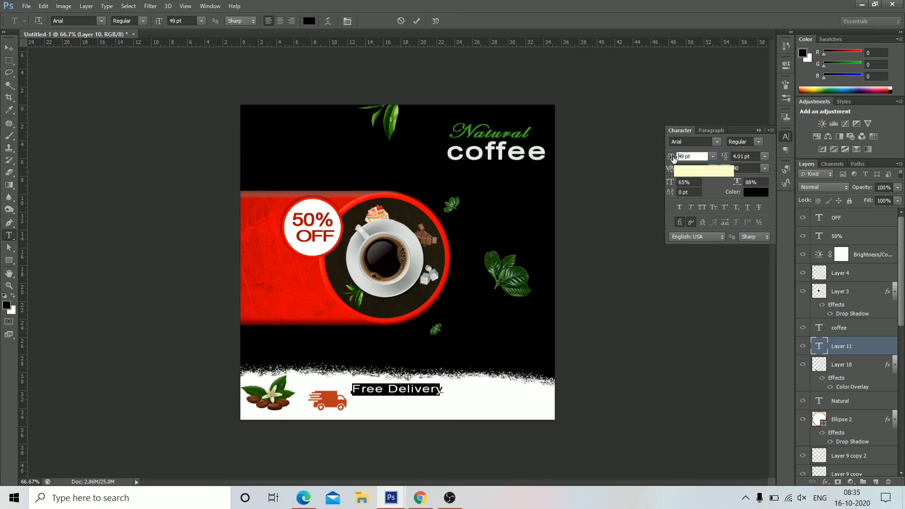
pyautogui.click(370, 406)
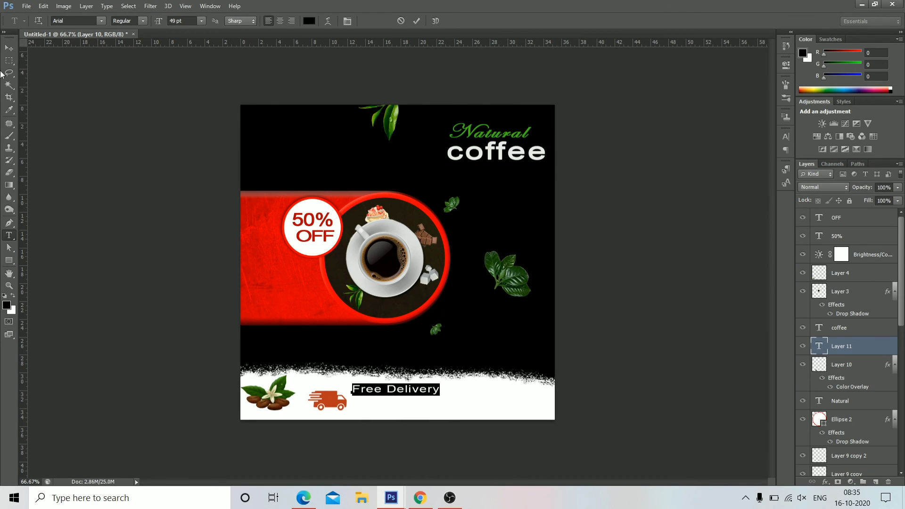
pyautogui.click(8, 47)
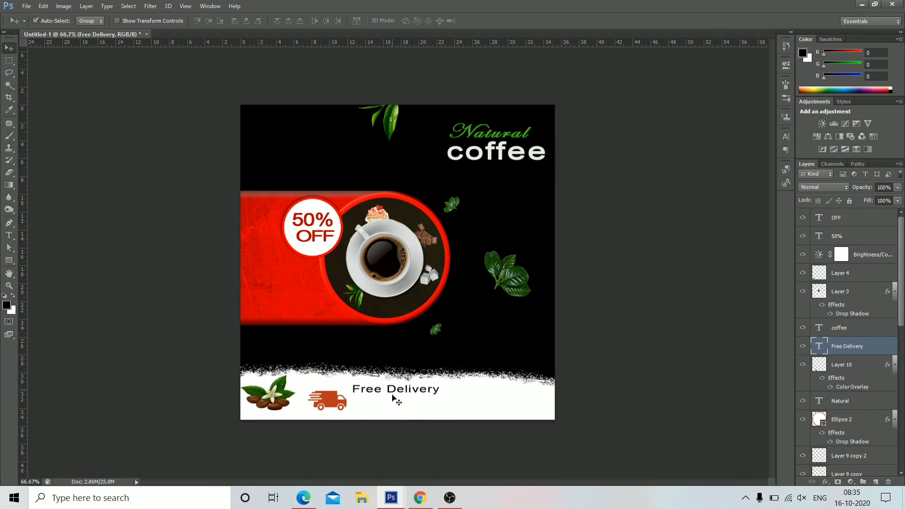
pyautogui.moveTo(392, 399); pyautogui.dragTo(393, 398)
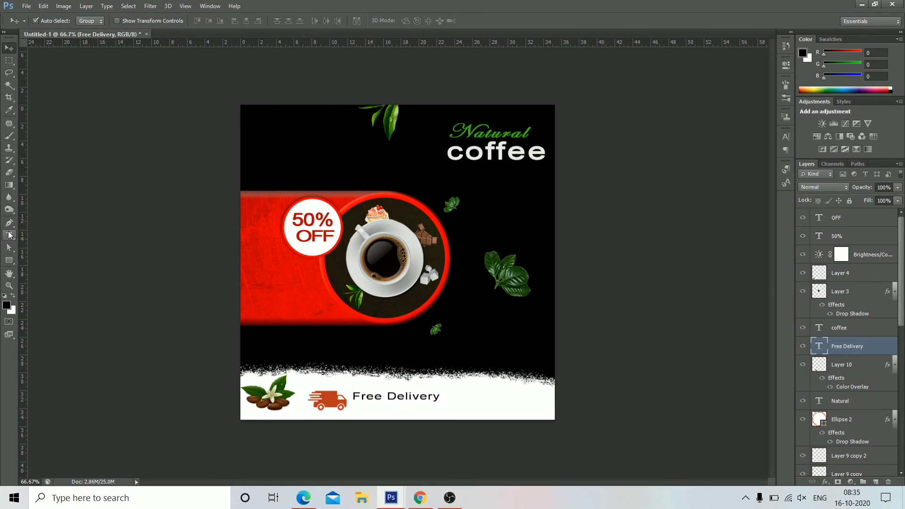
# Type the placeholder phone number below Free Delivery and colour it red.
pyautogui.click(9, 235)
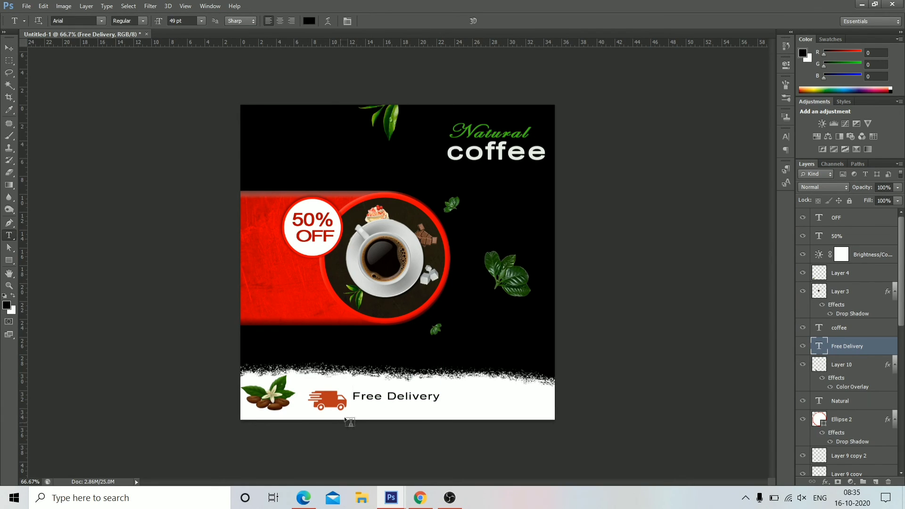
pyautogui.click(456, 431)
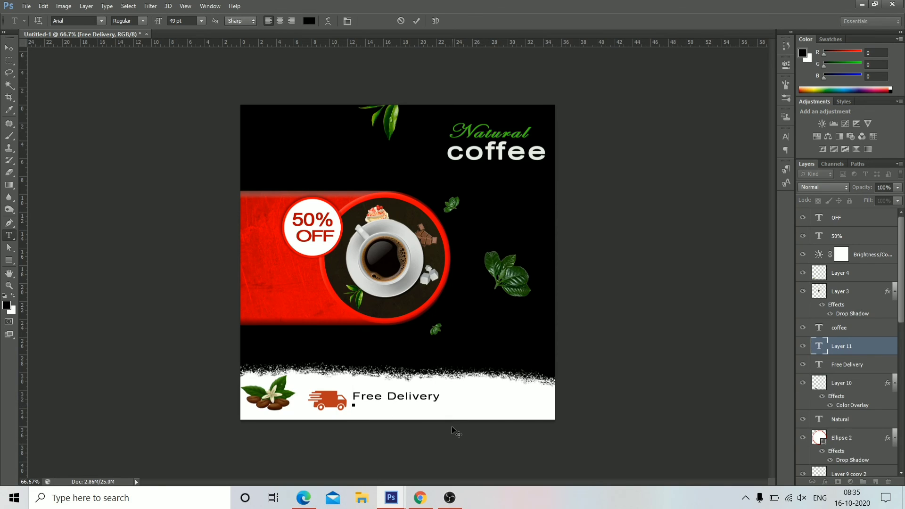
pyautogui.write('0123 456 789')
pyautogui.hotkey('ctrl', 'a')
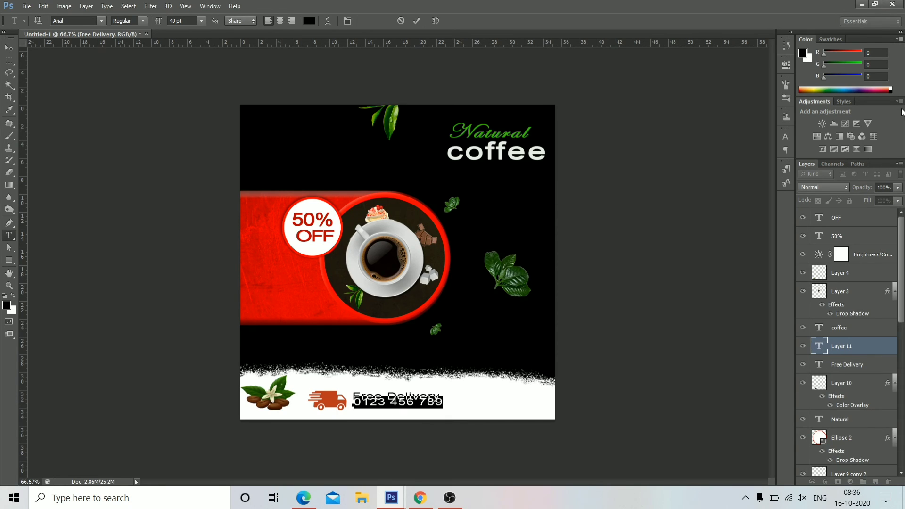
pyautogui.click(782, 140)
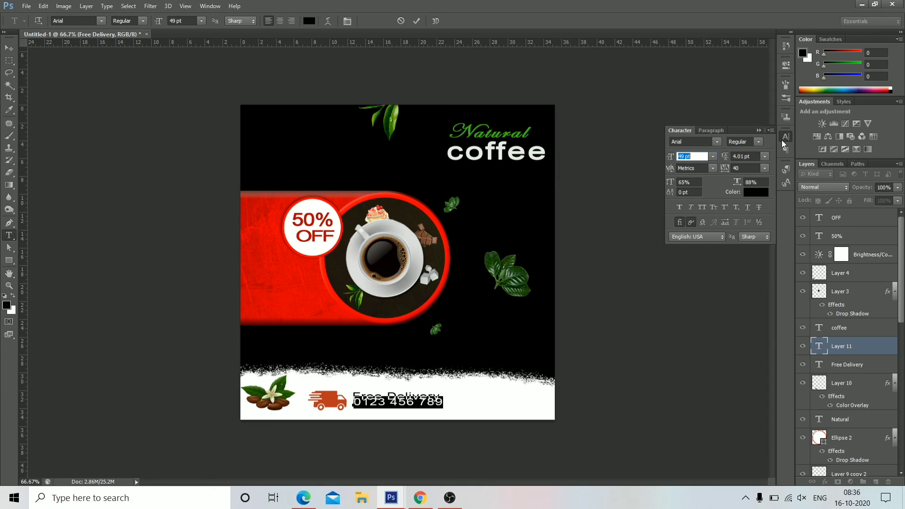
pyautogui.click(757, 193)
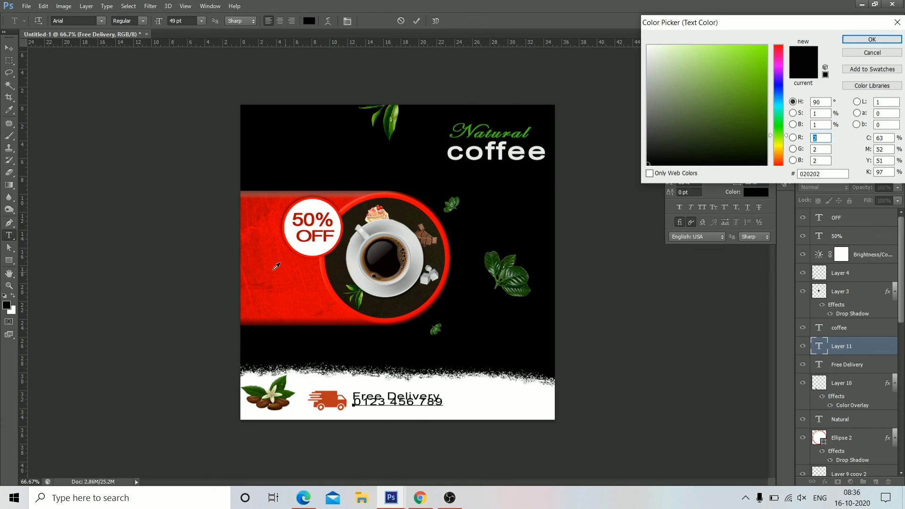
pyautogui.click(310, 274)
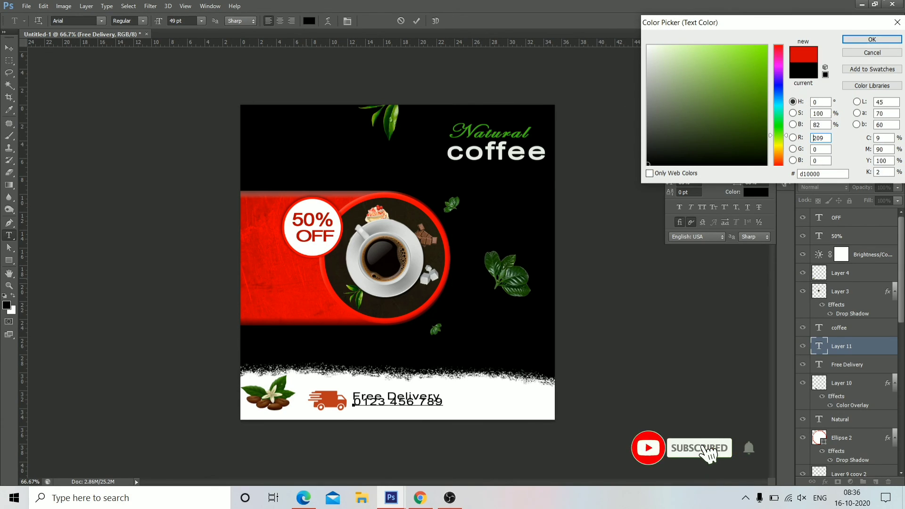
pyautogui.click(873, 39)
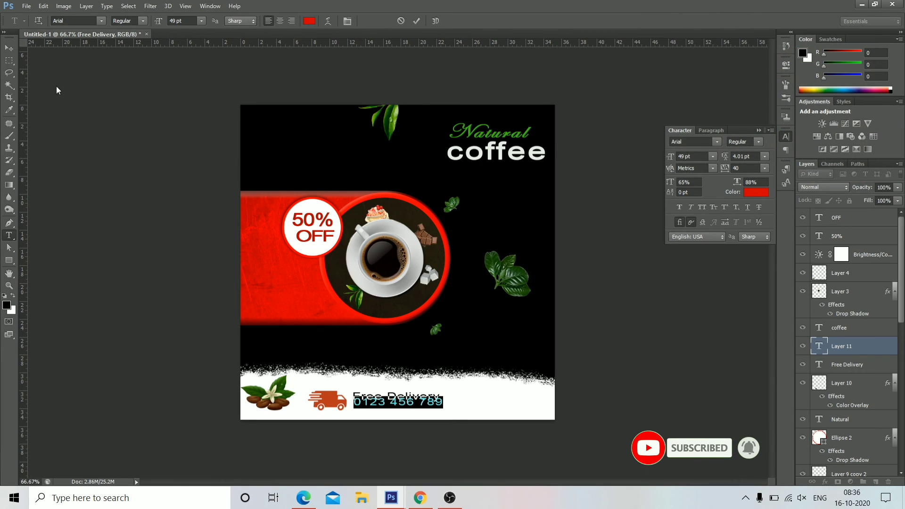
# Commit the red phone number and position it directly under Free Delivery.
pyautogui.click(759, 131)
pyautogui.hotkey('ctrl', 'Return')
pyautogui.press('v')
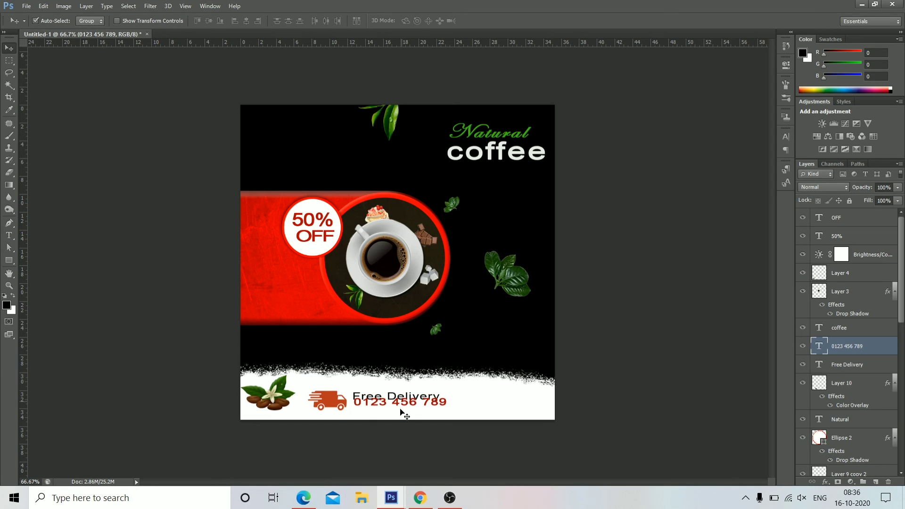
pyautogui.moveTo(401, 409); pyautogui.dragTo(400, 409)
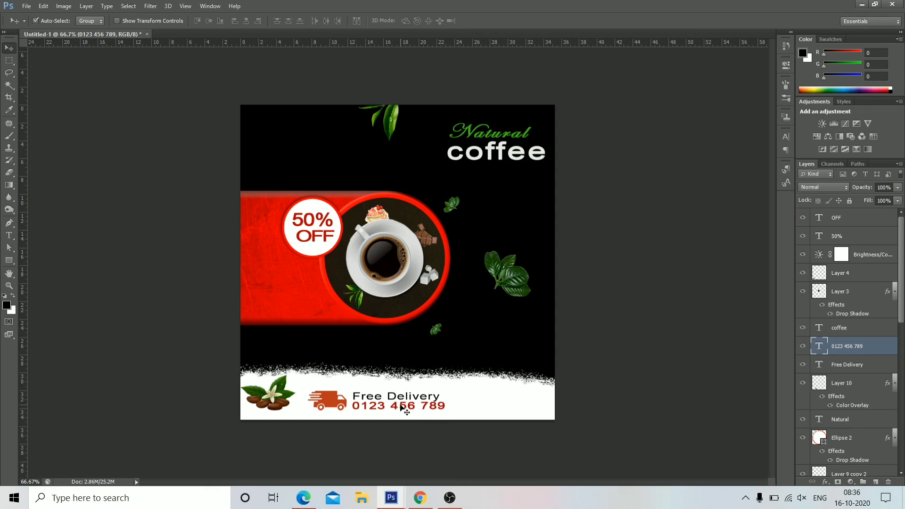
pyautogui.click(425, 398)
# Apply Faux Italic to the Free Delivery text and commit the change.
pyautogui.doubleClick(820, 365)
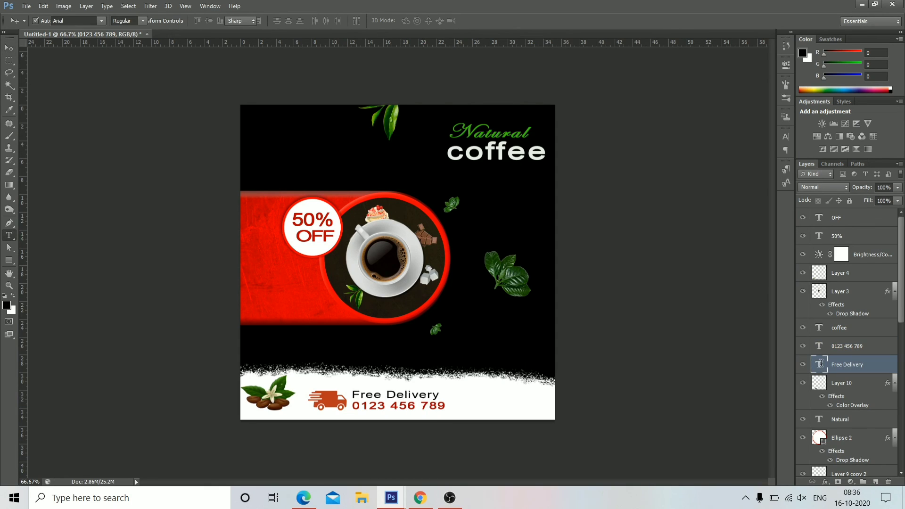
pyautogui.click(785, 136)
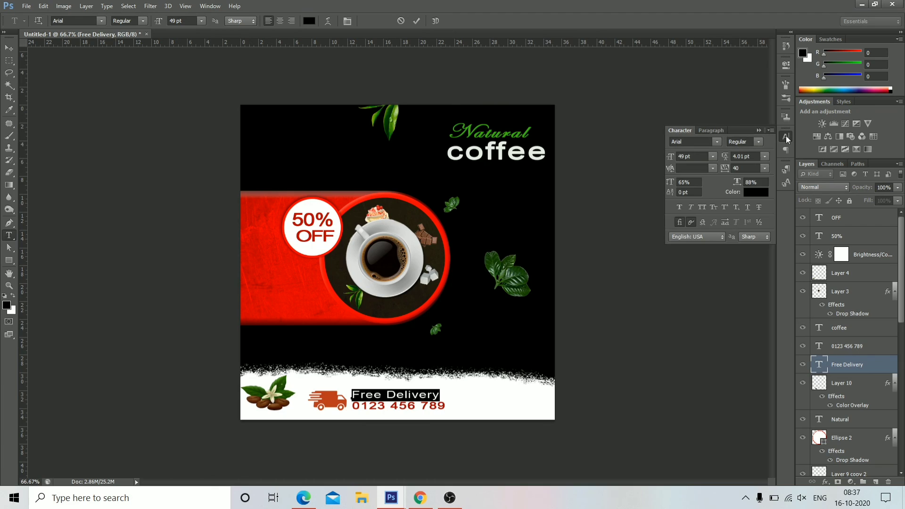
pyautogui.click(690, 207)
pyautogui.click(761, 129)
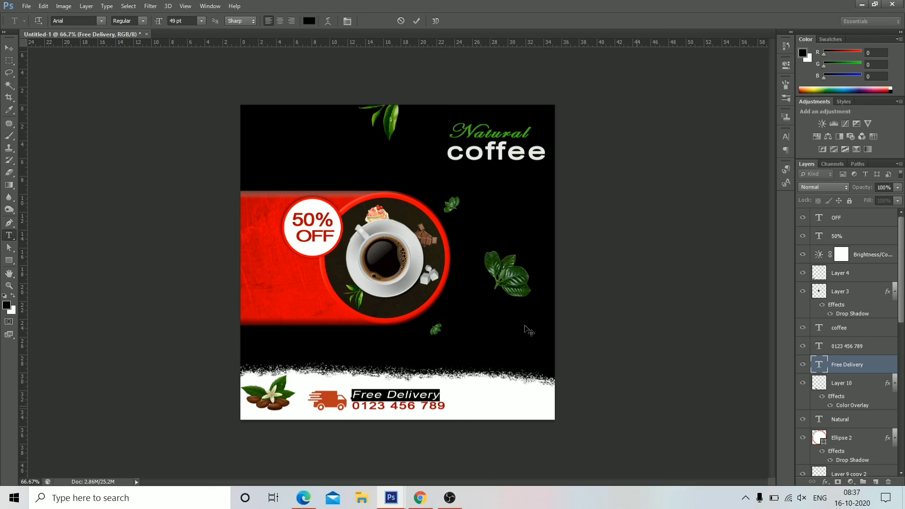
pyautogui.click(9, 47)
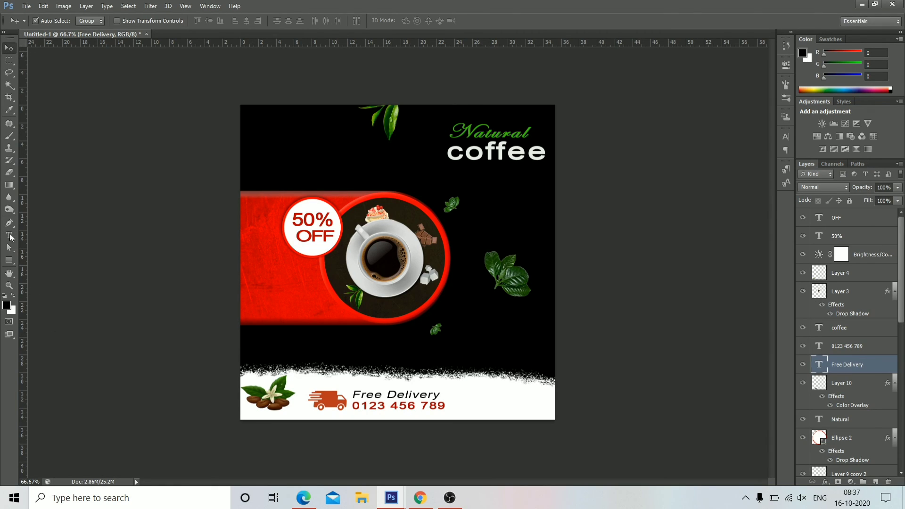
pyautogui.click(9, 235)
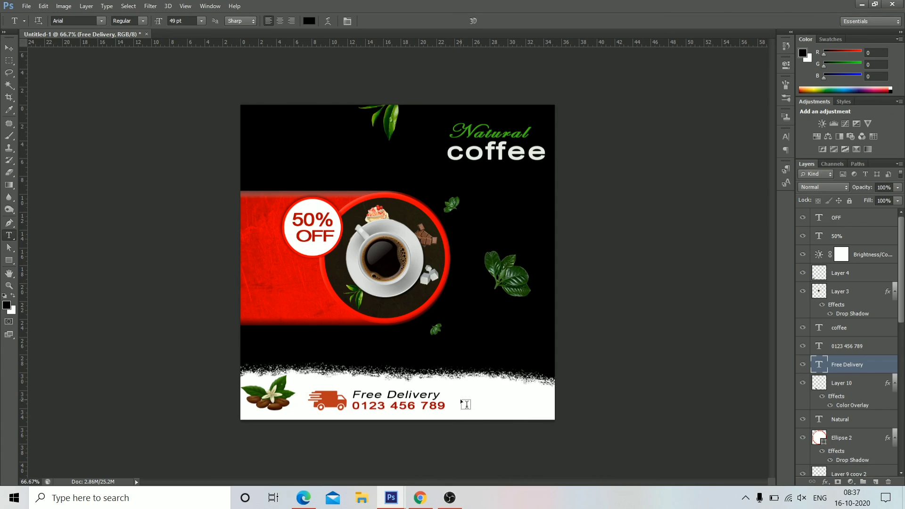
pyautogui.click(597, 418)
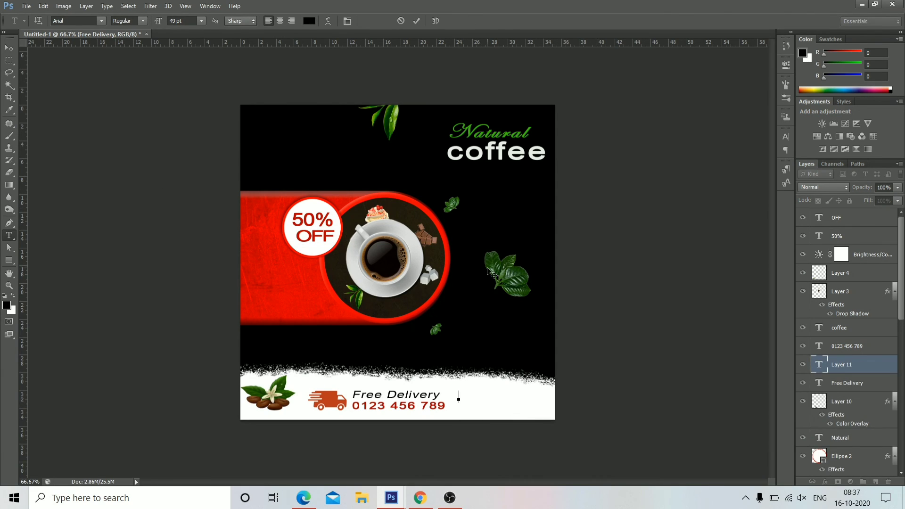
pyautogui.write('ww.yourweb.com')
pyautogui.hotkey('ctrl', 'a')
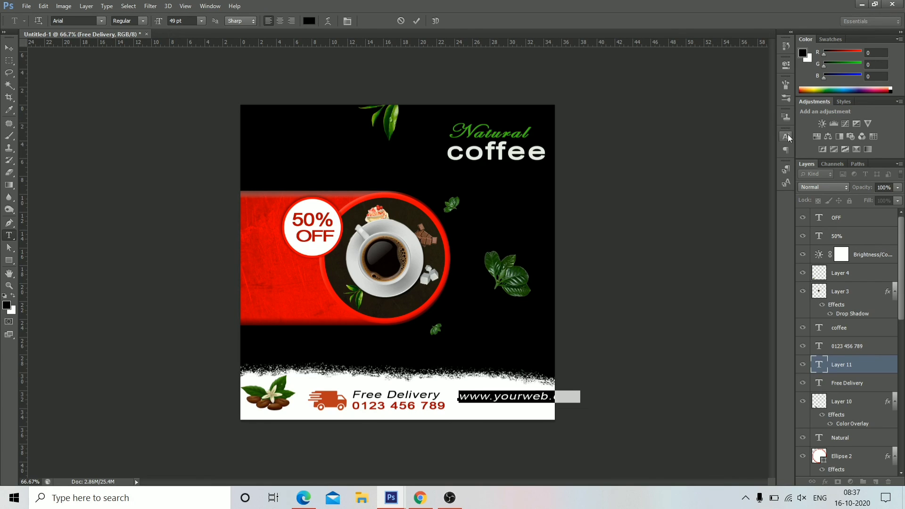
pyautogui.click(786, 137)
pyautogui.moveTo(670, 157); pyautogui.dragTo(660, 160)
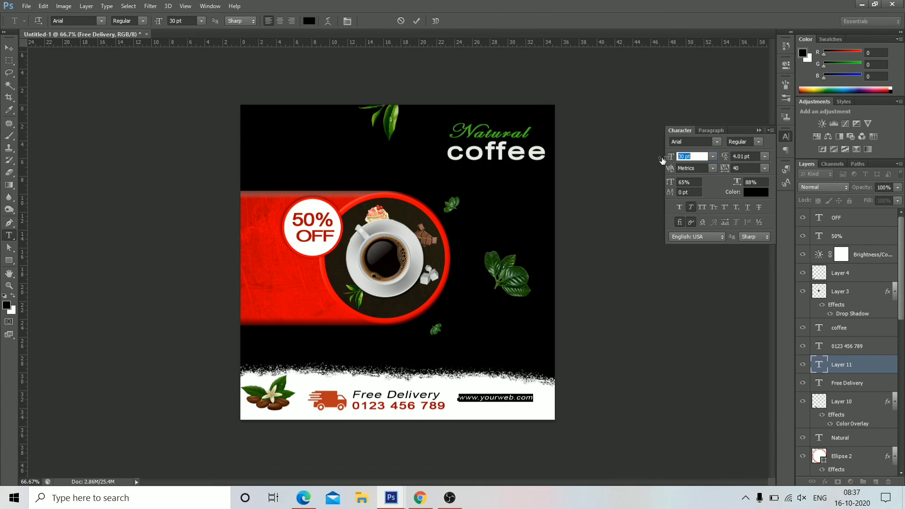
pyautogui.click(689, 208)
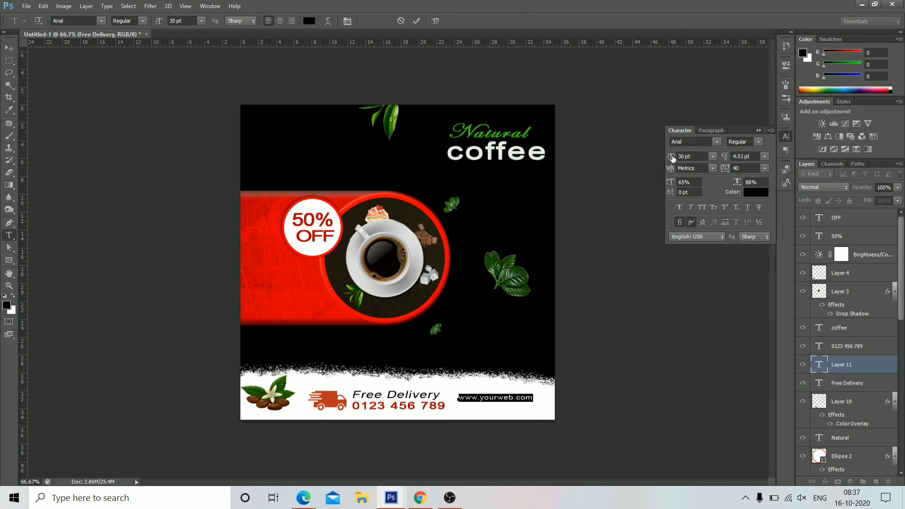
pyautogui.moveTo(672, 157); pyautogui.dragTo(671, 159)
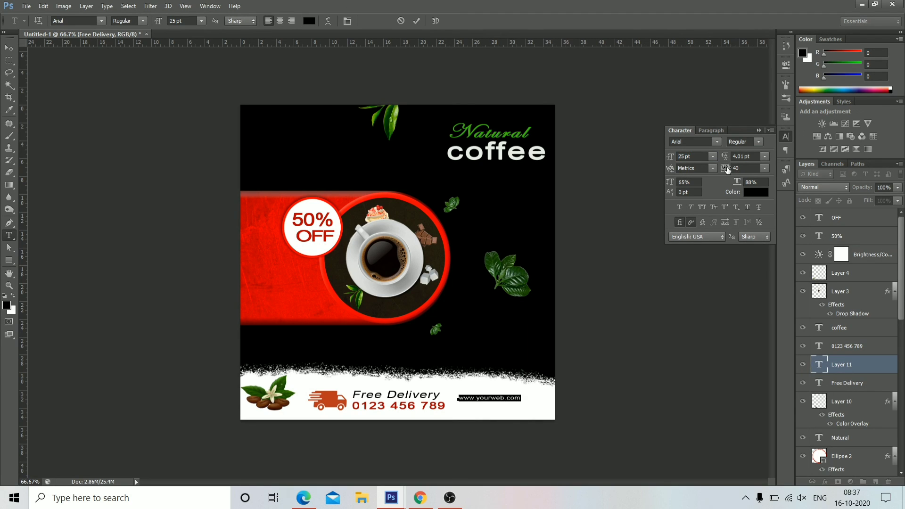
pyautogui.moveTo(727, 170); pyautogui.dragTo(729, 170)
pyautogui.click(758, 130)
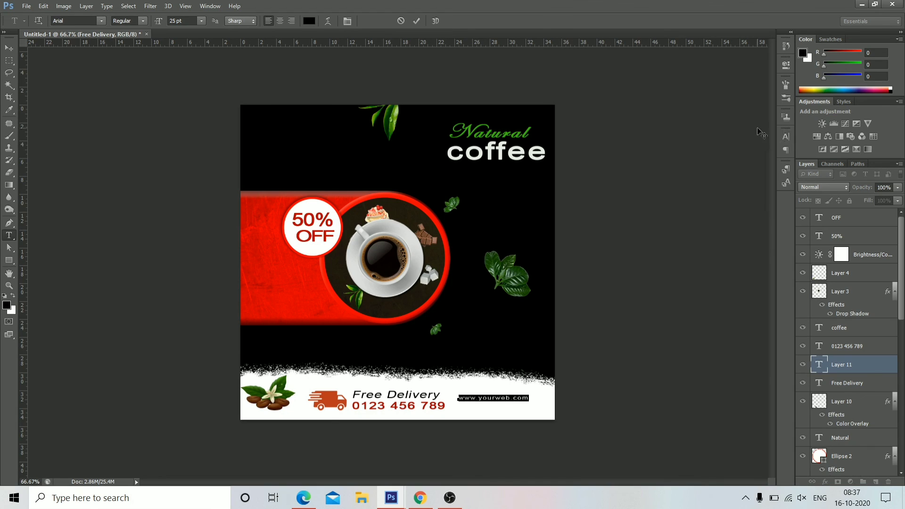
pyautogui.click(9, 47)
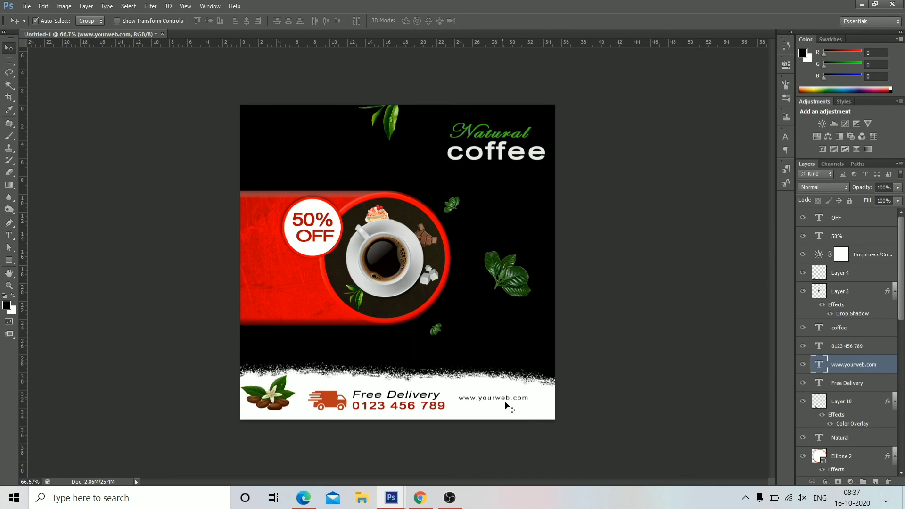
pyautogui.moveTo(503, 399); pyautogui.dragTo(518, 408)
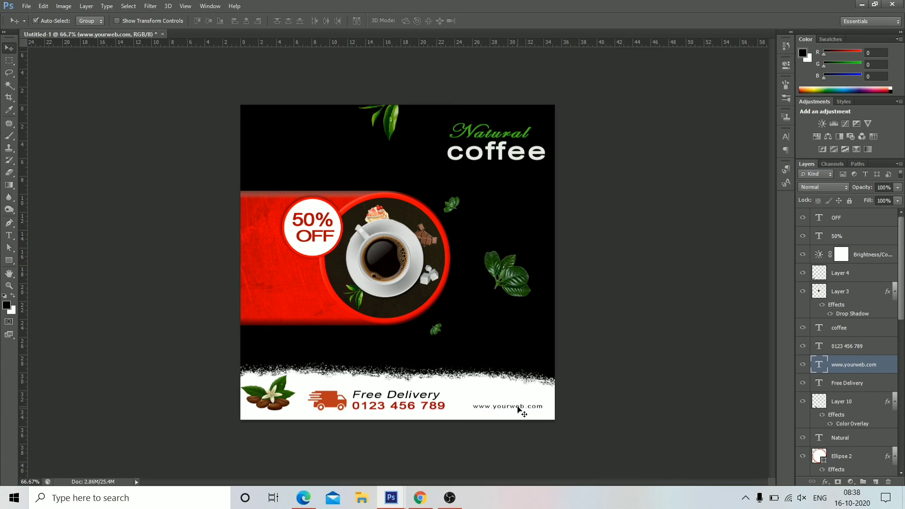
# Set the website text's vertical scale to about 72% and commit it.
pyautogui.doubleClick(821, 364)
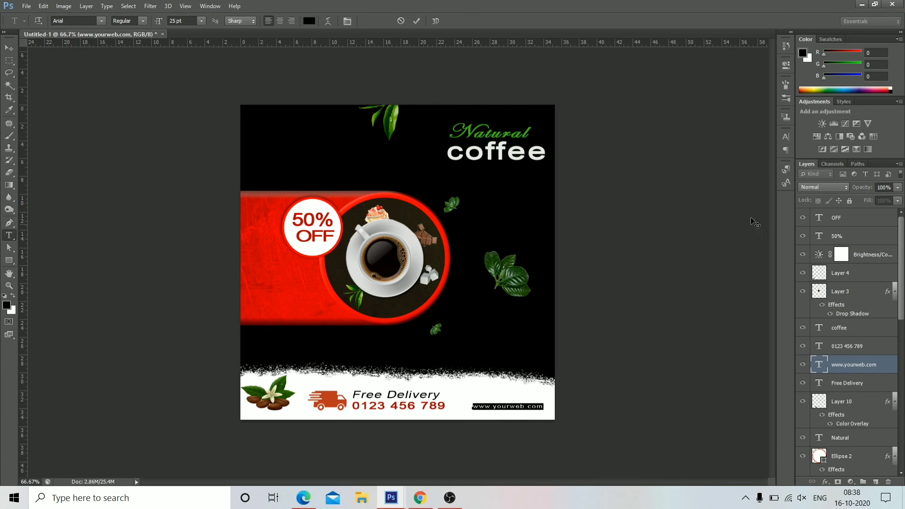
pyautogui.click(785, 138)
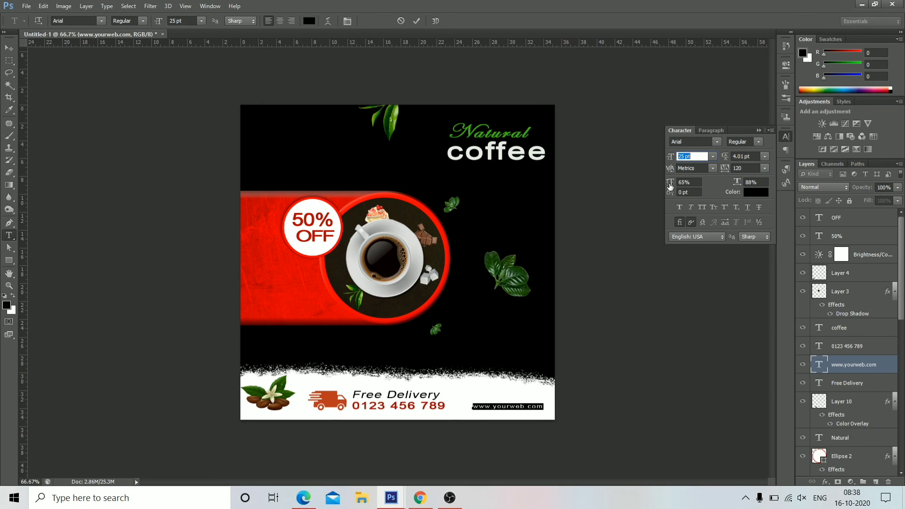
pyautogui.moveTo(670, 184); pyautogui.dragTo(673, 184)
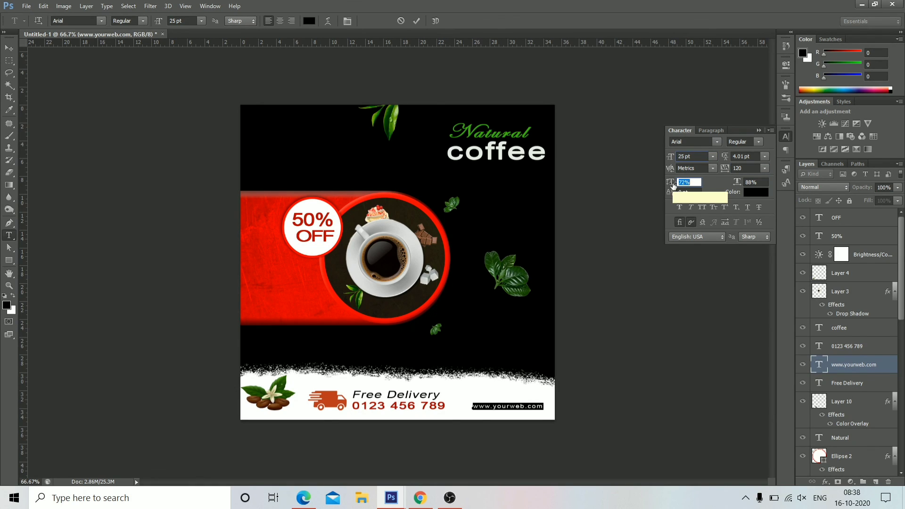
pyautogui.click(677, 156)
pyautogui.click(759, 131)
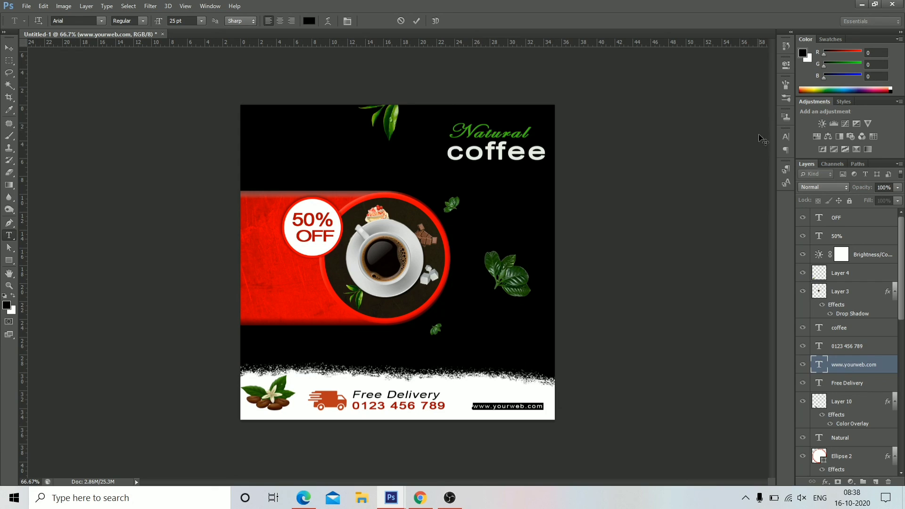
pyautogui.click(9, 47)
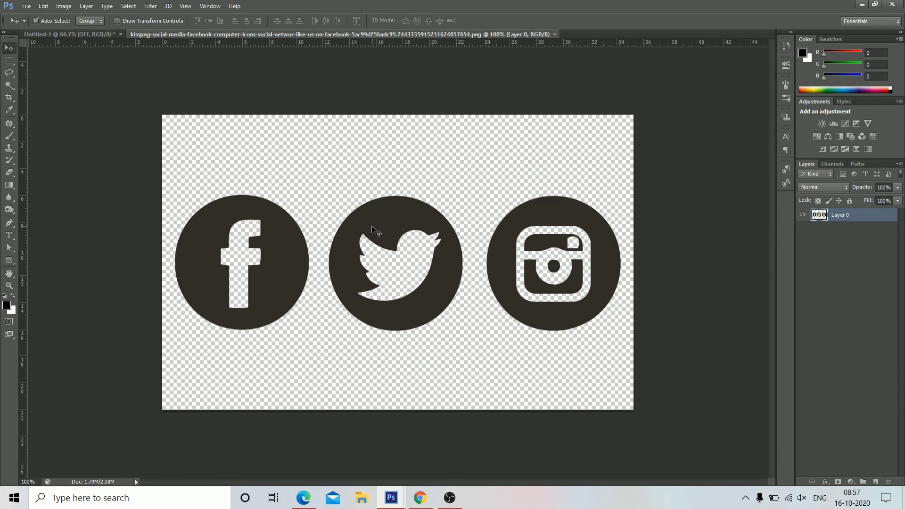
pyautogui.click(69, 35)
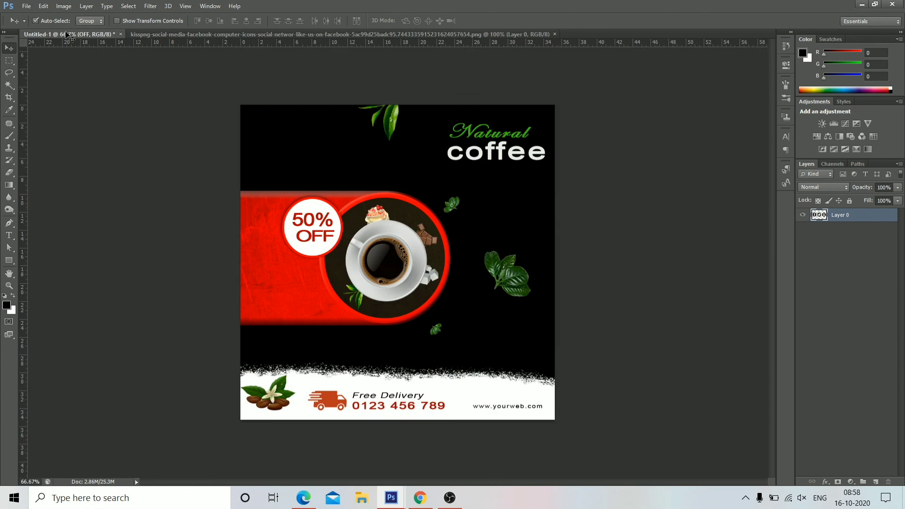
pyautogui.moveTo(455, 389); pyautogui.dragTo(458, 384)
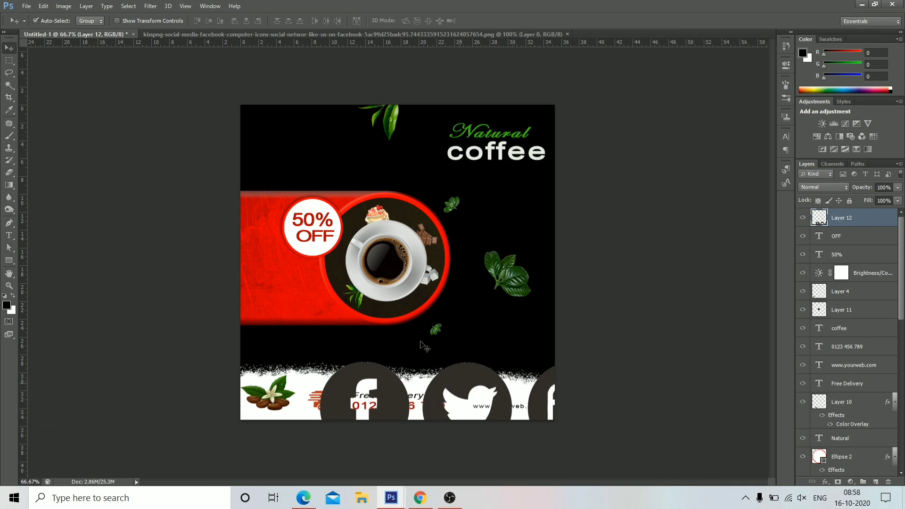
pyautogui.moveTo(419, 344); pyautogui.dragTo(397, 340)
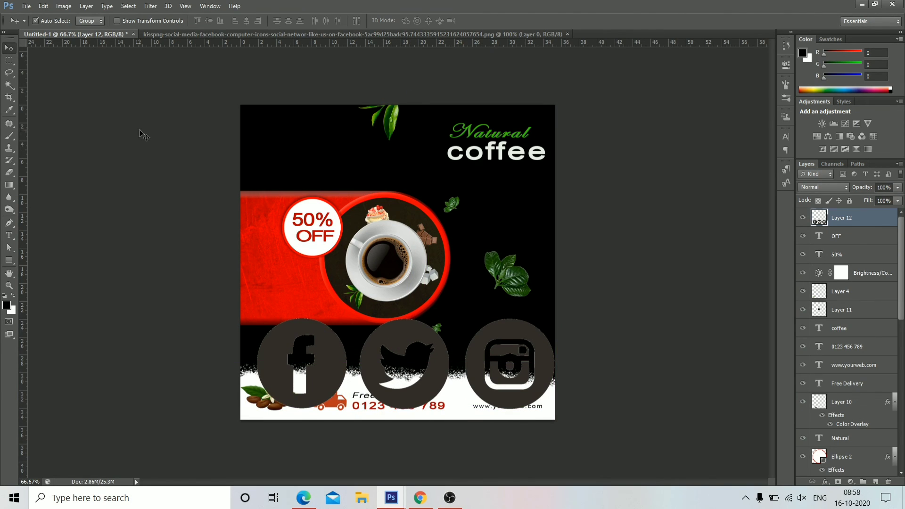
pyautogui.click(43, 6)
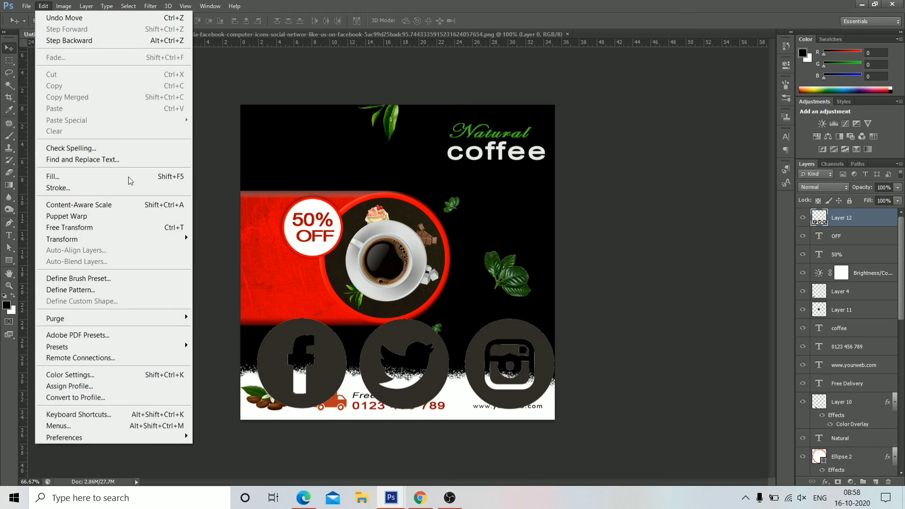
pyautogui.click(109, 228)
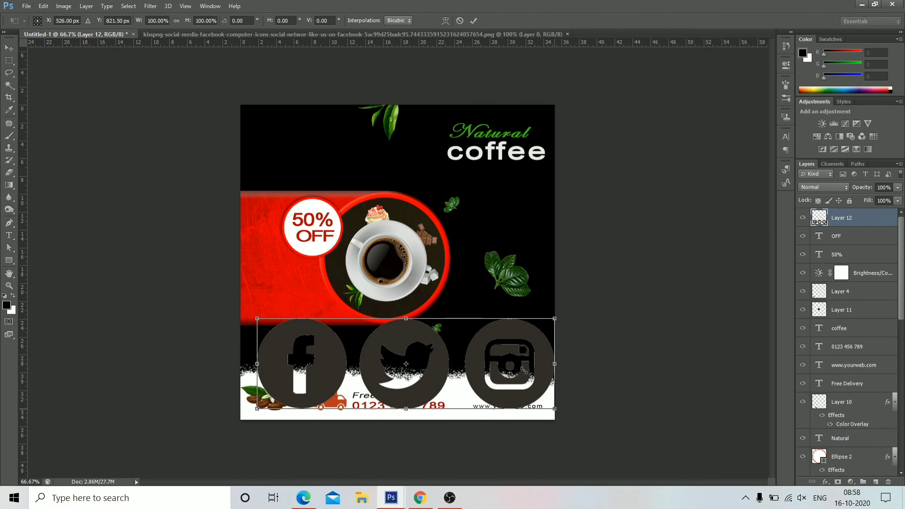
pyautogui.moveTo(522, 370); pyautogui.dragTo(442, 331)
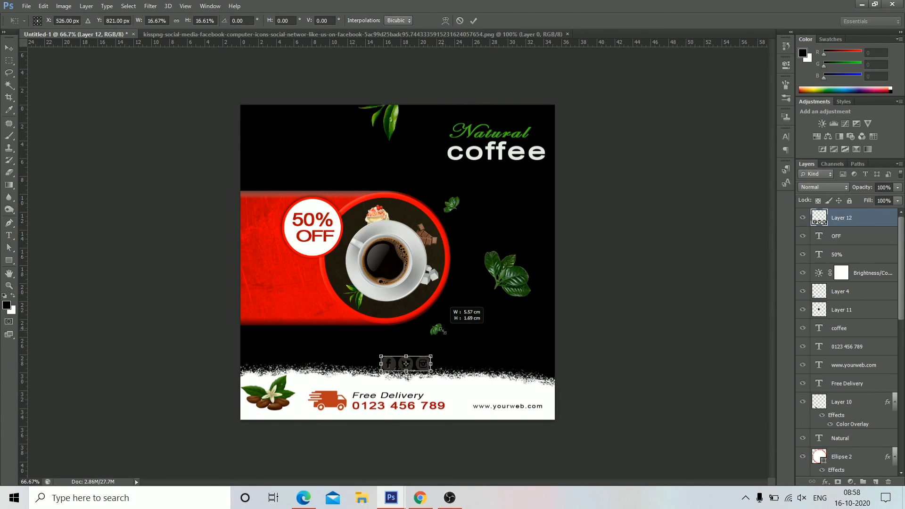
pyautogui.click(474, 21)
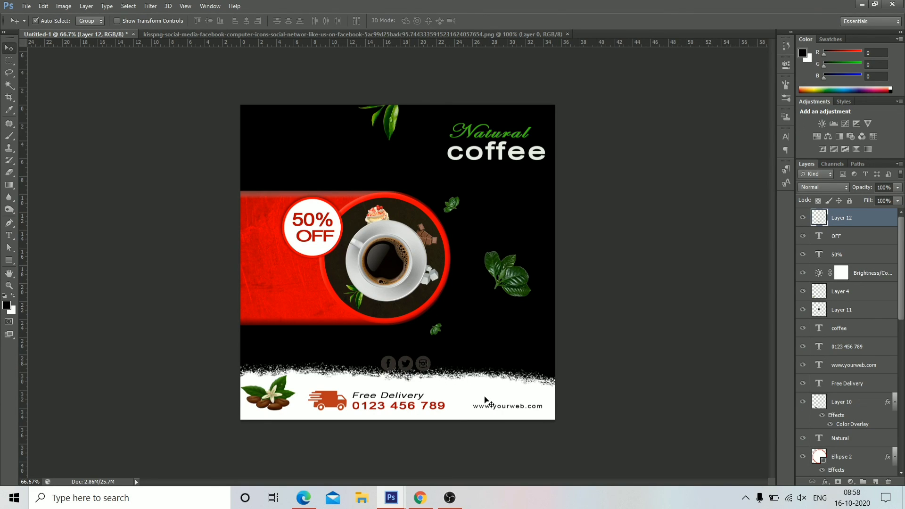
pyautogui.moveTo(407, 366); pyautogui.dragTo(509, 399)
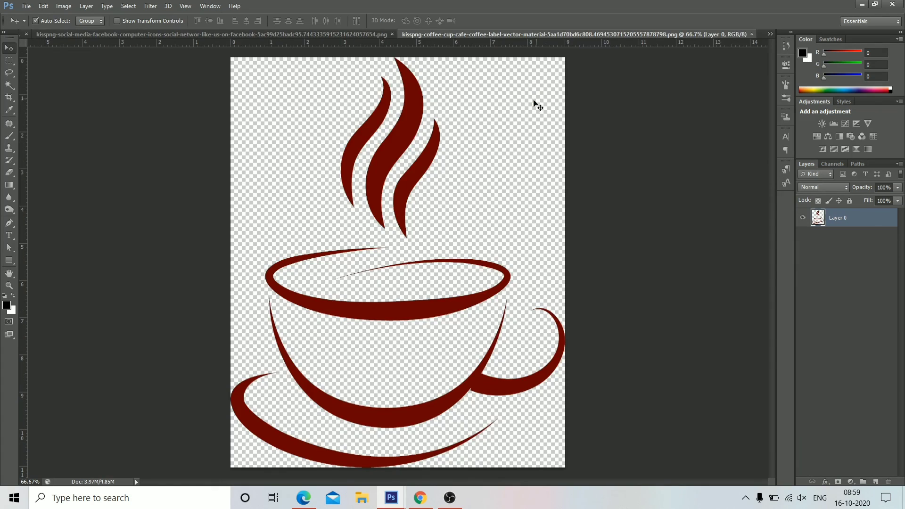
# Close the social icons image and copy the coffee cup artwork into the poster.
pyautogui.click(389, 34)
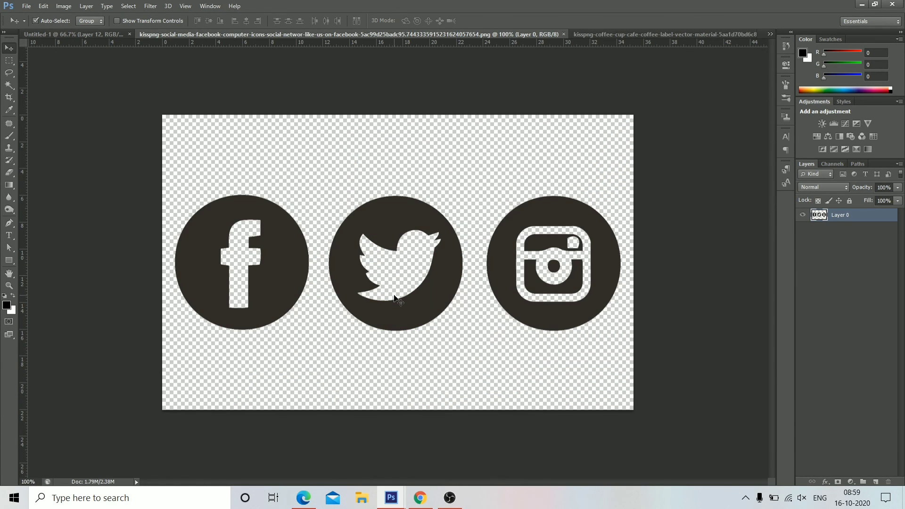
pyautogui.click(564, 35)
pyautogui.moveTo(299, 33)
pyautogui.mouseDown()
pyautogui.moveTo(516, 95)
pyautogui.moveTo(592, 72)
pyautogui.mouseUp()
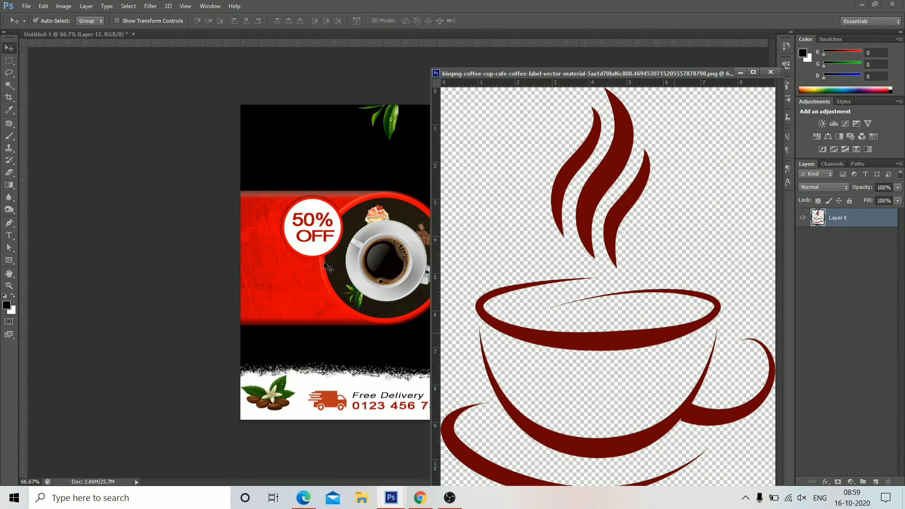
pyautogui.moveTo(325, 267); pyautogui.dragTo(326, 267)
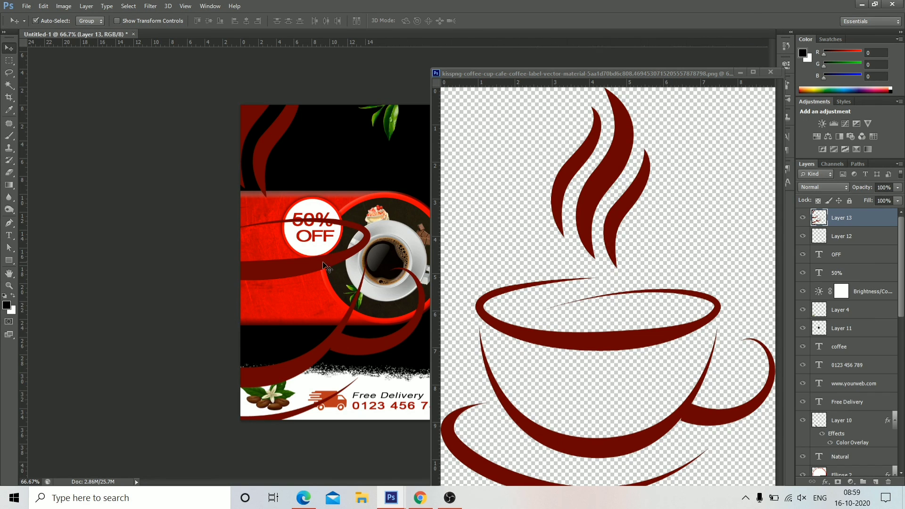
pyautogui.click(770, 73)
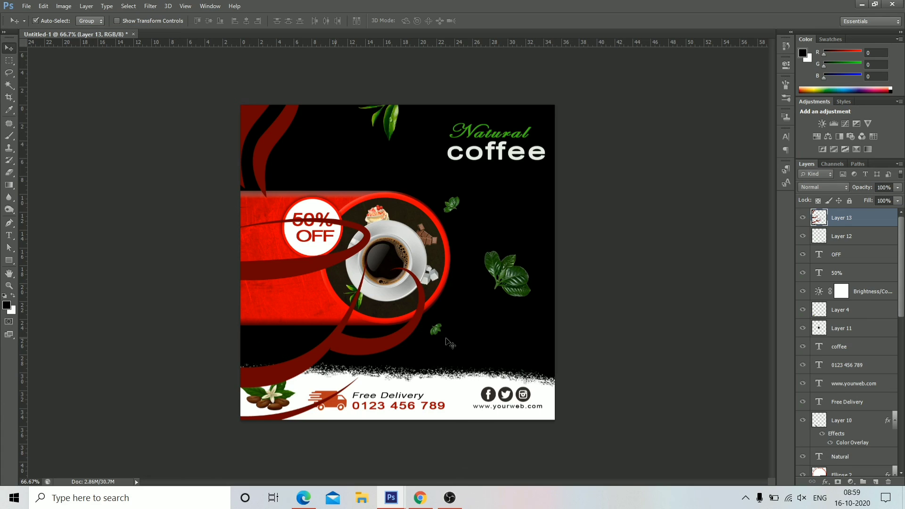
pyautogui.moveTo(502, 343)
pyautogui.mouseDown()
pyautogui.moveTo(502, 335)
pyautogui.moveTo(468, 335)
pyautogui.mouseUp()
# Free Transform the cup to about 11% and move it to the top-left corner.
pyautogui.click(43, 6)
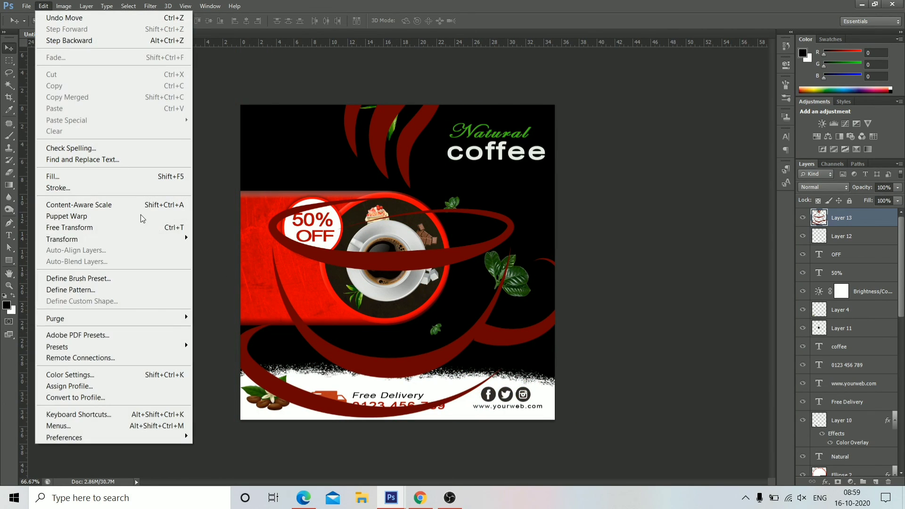
pyautogui.click(103, 230)
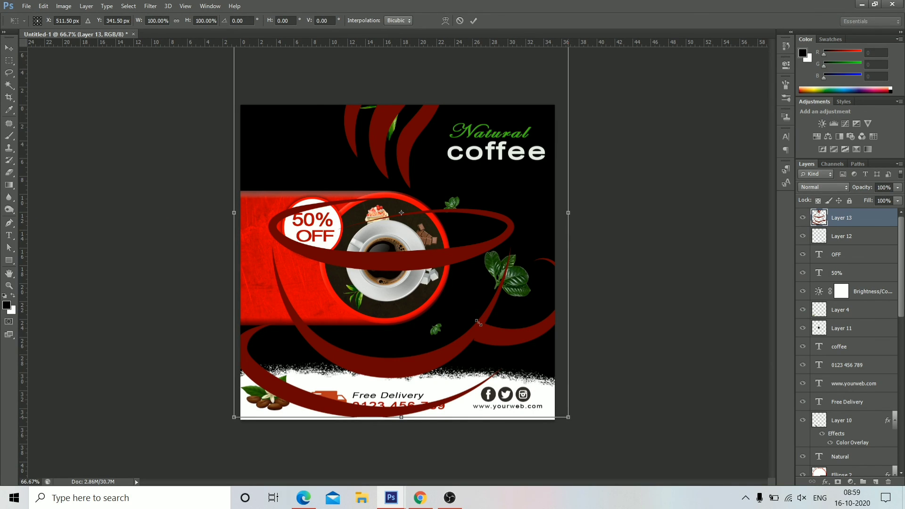
pyautogui.moveTo(478, 323); pyautogui.dragTo(416, 238)
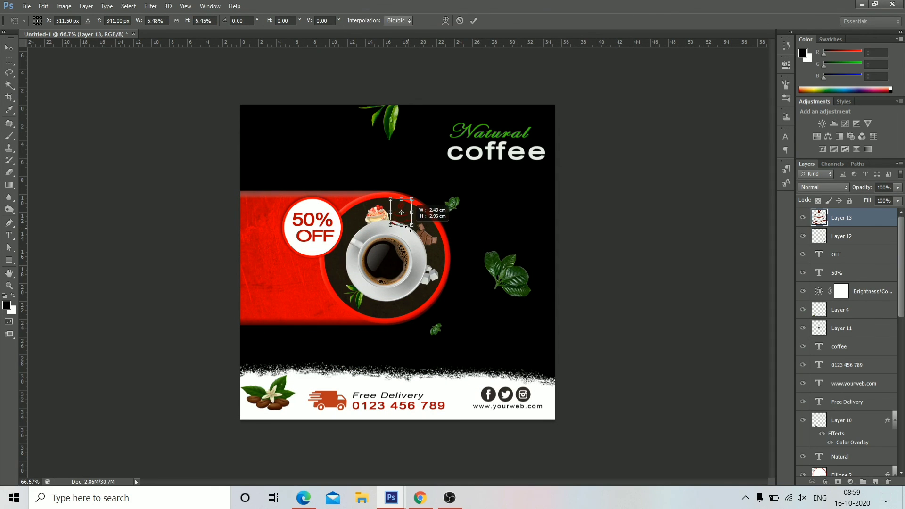
pyautogui.moveTo(416, 238); pyautogui.dragTo(413, 226)
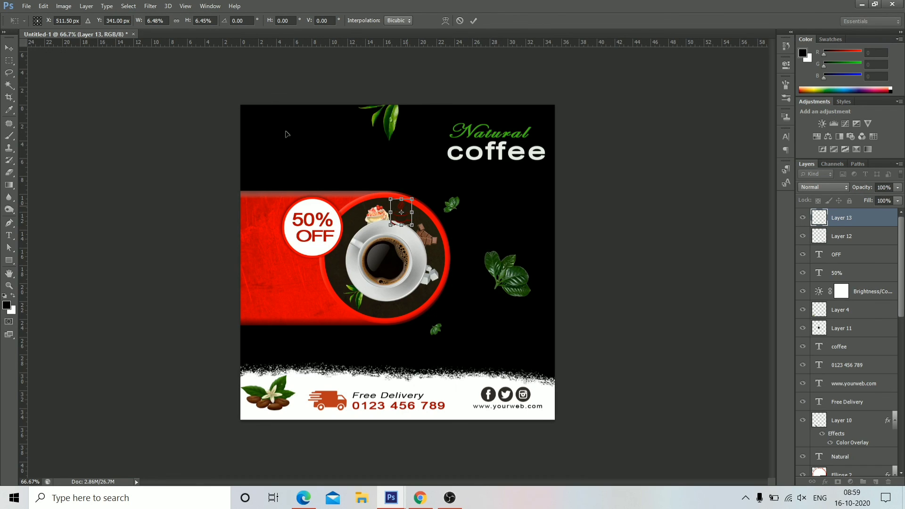
pyautogui.moveTo(405, 209); pyautogui.dragTo(272, 126)
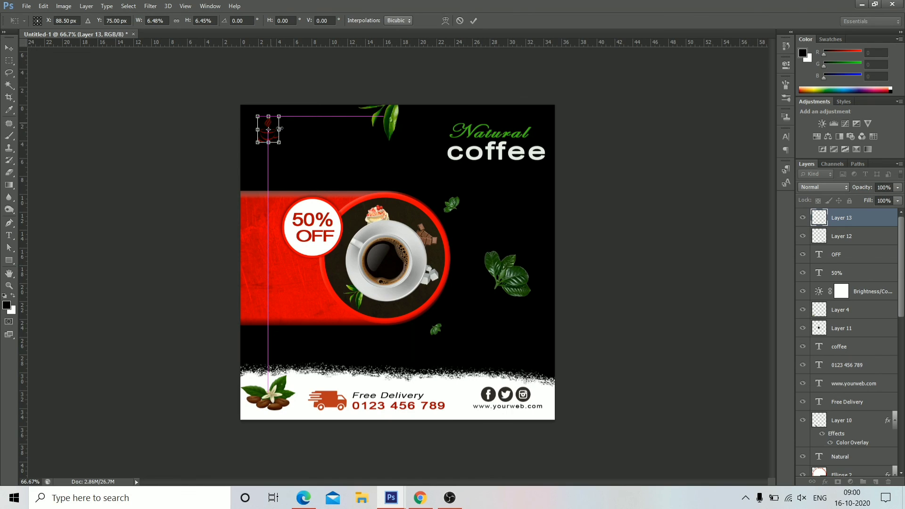
pyautogui.moveTo(270, 125); pyautogui.dragTo(270, 123)
pyautogui.click(474, 21)
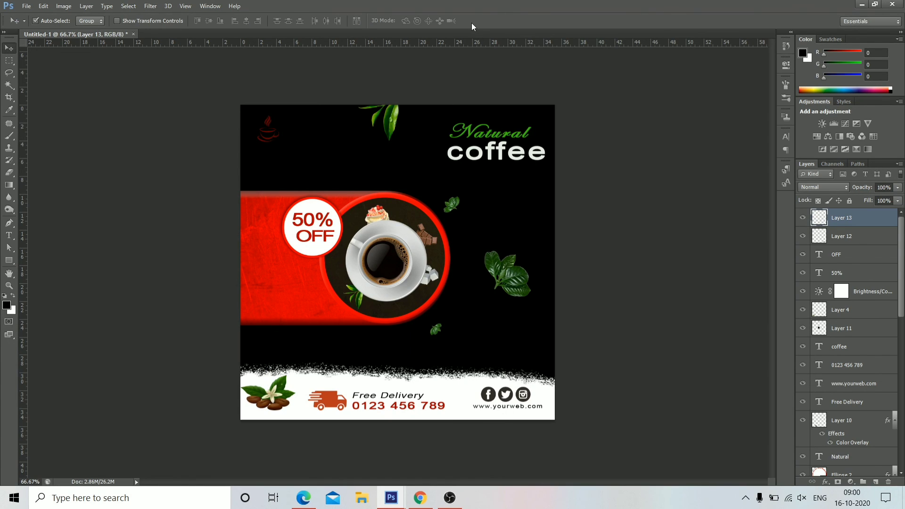
# Recolour the cup layer white with a Color Overlay blending option.
pyautogui.rightClick(865, 216)
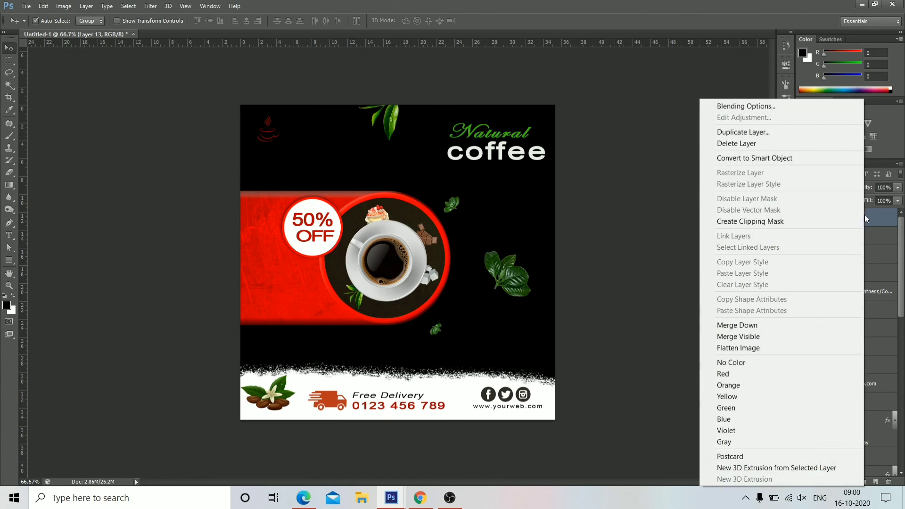
pyautogui.click(747, 106)
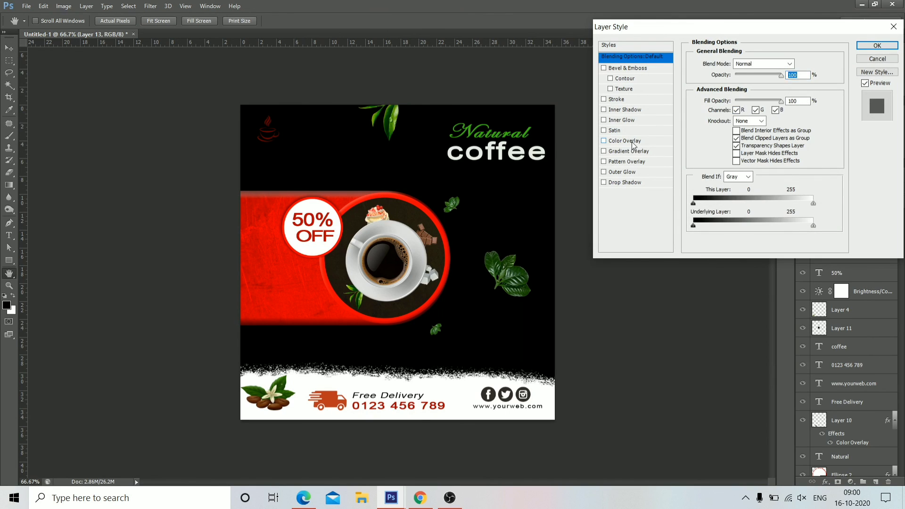
pyautogui.click(626, 140)
pyautogui.click(800, 64)
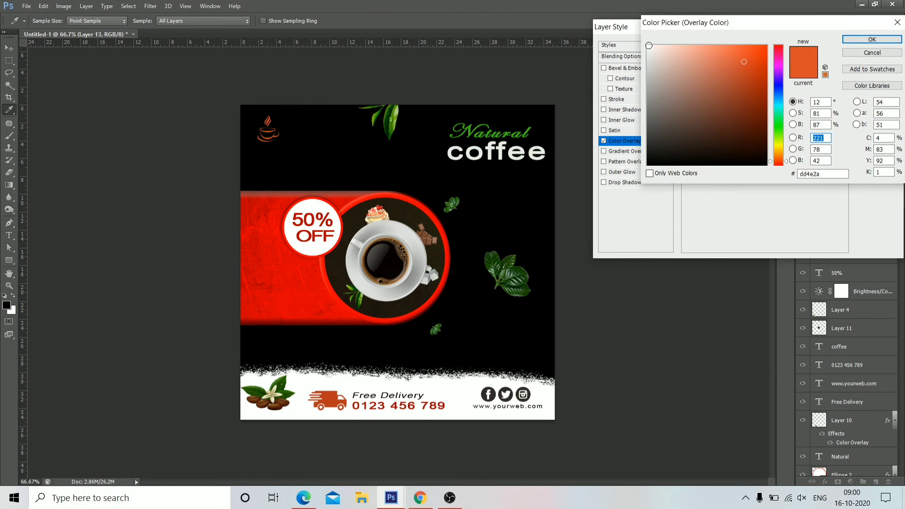
pyautogui.click(650, 45)
pyautogui.click(855, 39)
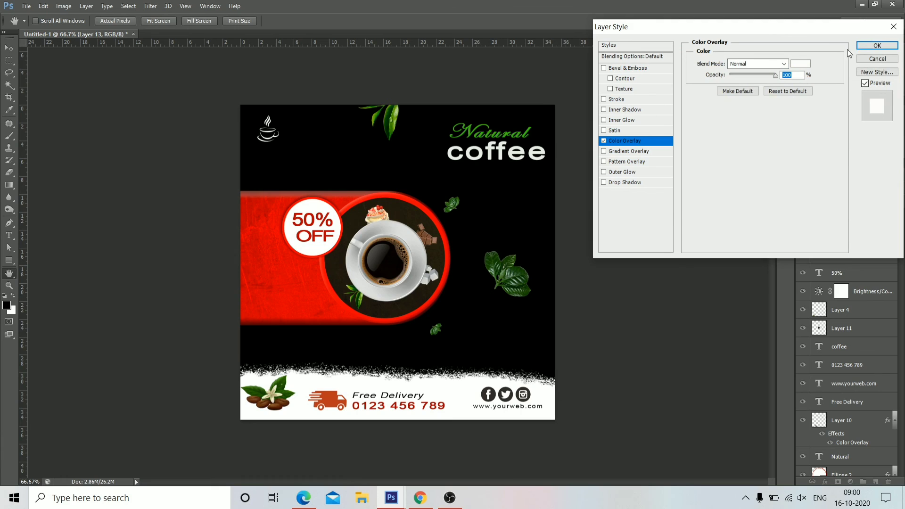
pyautogui.click(860, 45)
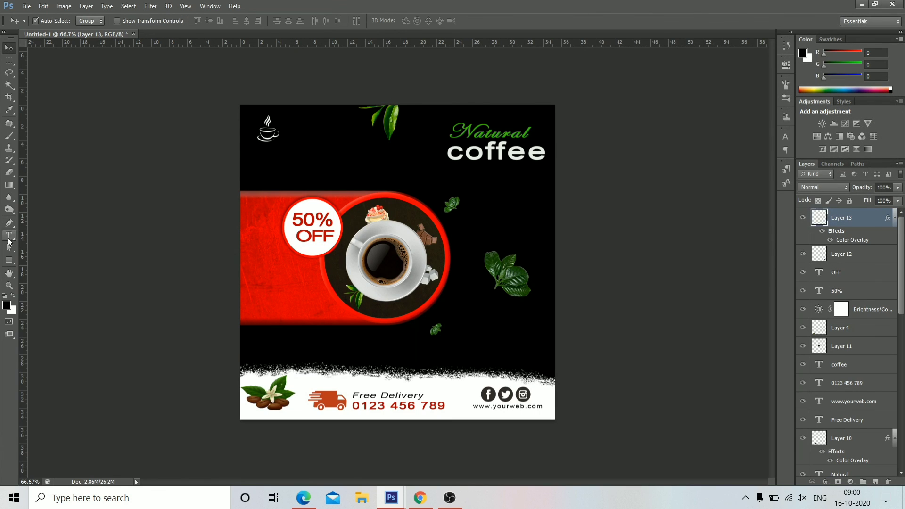
pyautogui.click(9, 238)
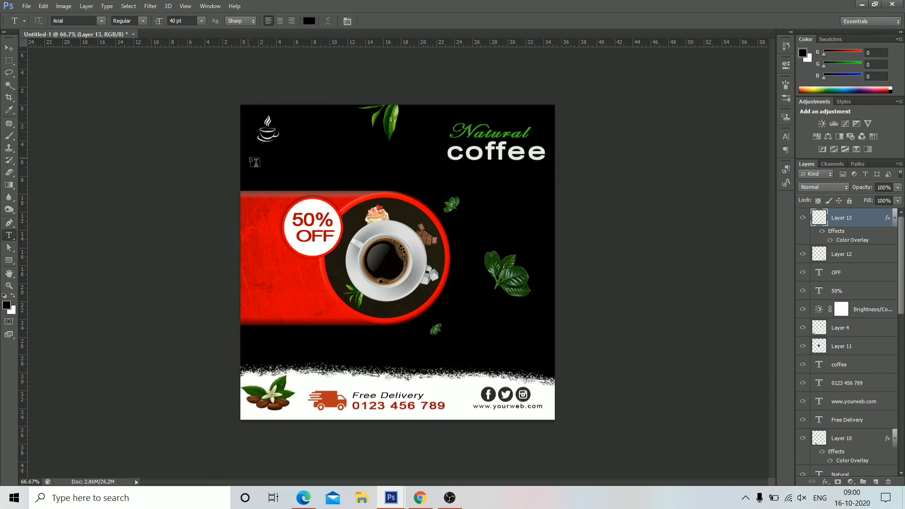
# Type the COFE SHOP caption beneath the cup logo and color it white.
pyautogui.click(255, 162)
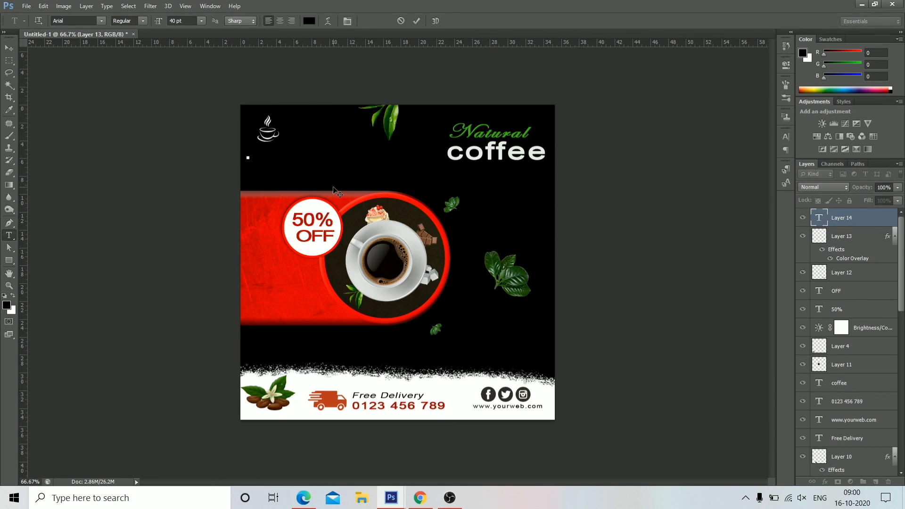
pyautogui.write('-------')
pyautogui.hotkey('ctrl', 'a')
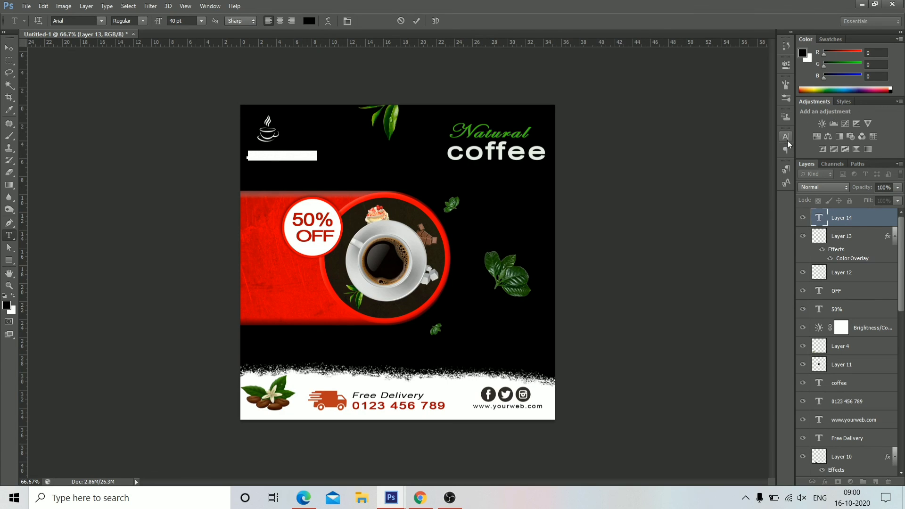
pyautogui.click(786, 136)
pyautogui.click(755, 192)
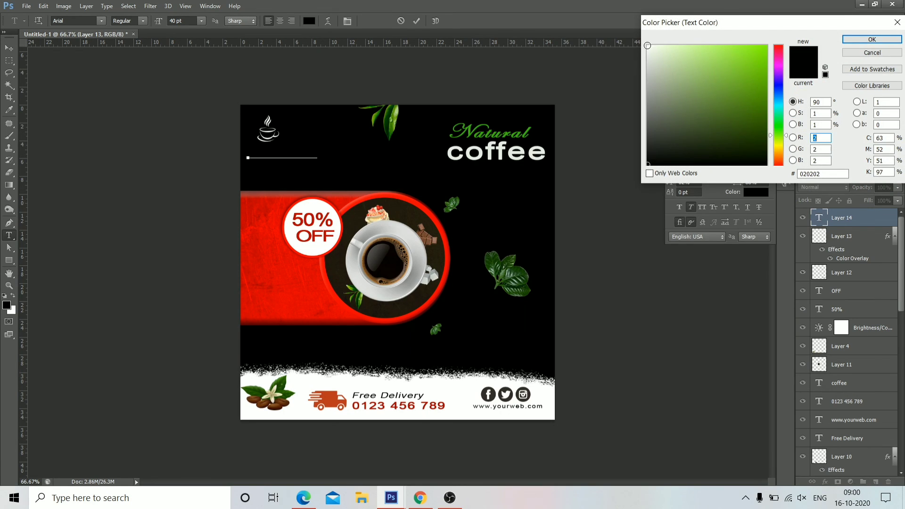
pyautogui.click(864, 40)
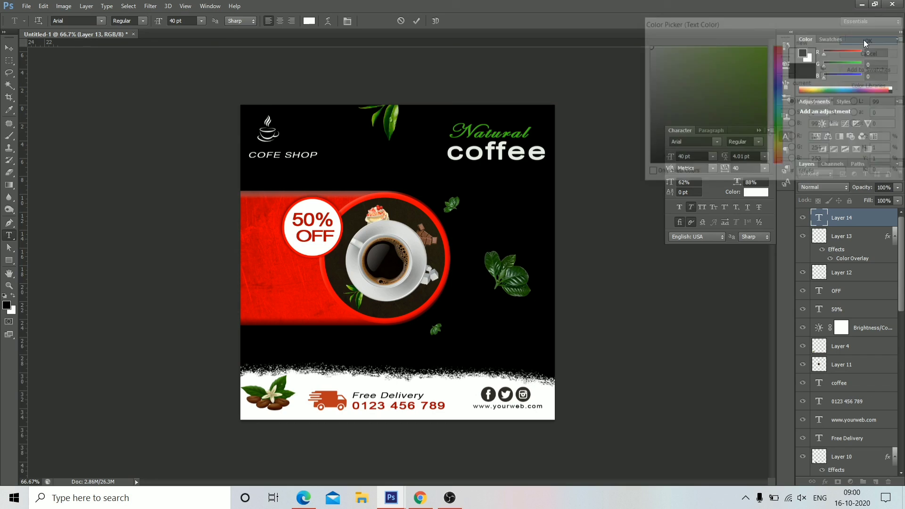
# Change the COFE SHOP font family to Impact.
pyautogui.click(687, 208)
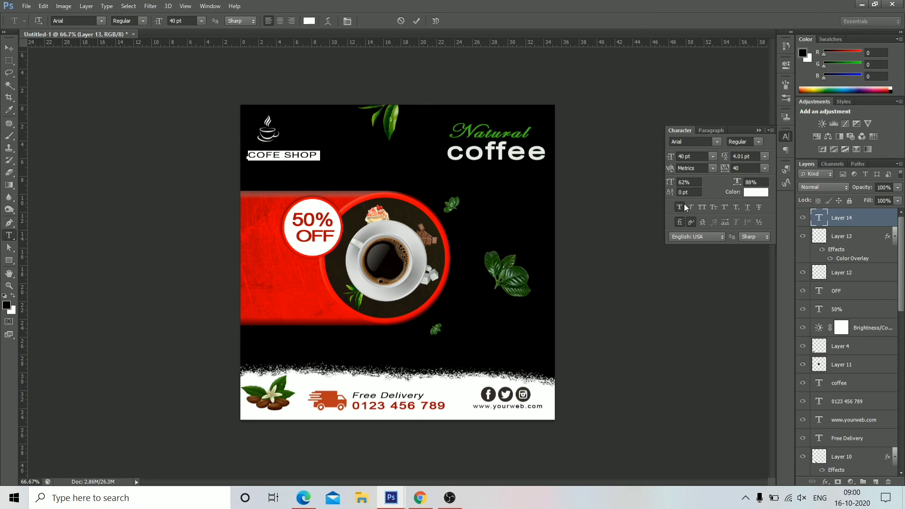
pyautogui.click(757, 142)
pyautogui.click(705, 140)
pyautogui.click(717, 142)
pyautogui.scroll(-3, 823, 432)
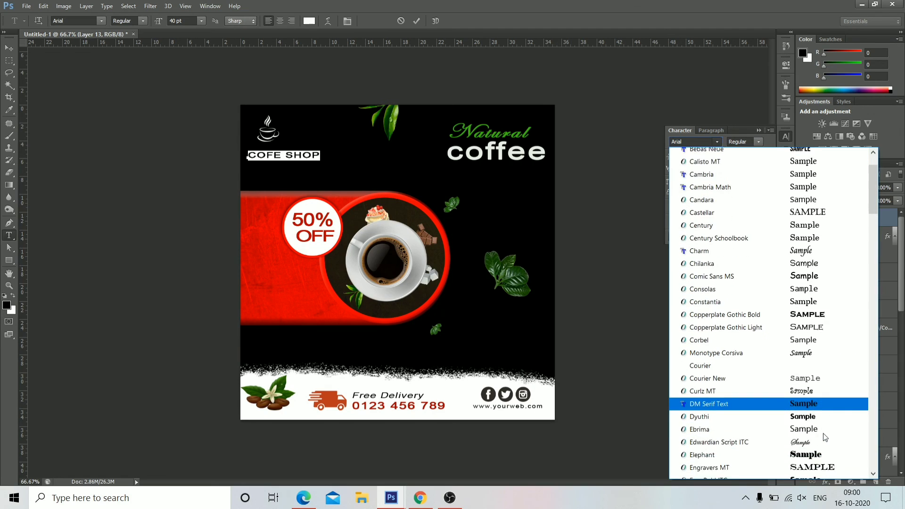
pyautogui.scroll(-3, 823, 431)
pyautogui.scroll(-3, 823, 432)
pyautogui.scroll(-5, 823, 432)
pyautogui.scroll(-1, 811, 419)
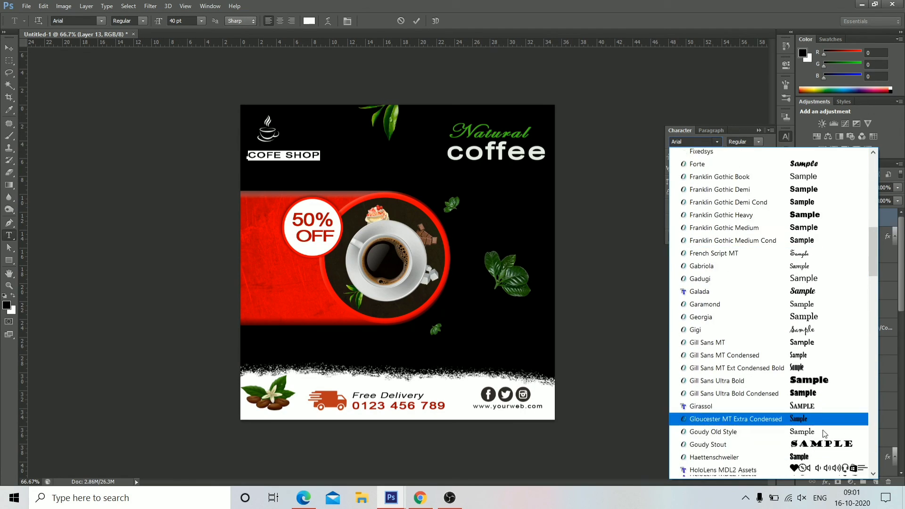
pyautogui.scroll(-3, 792, 405)
pyautogui.click(764, 384)
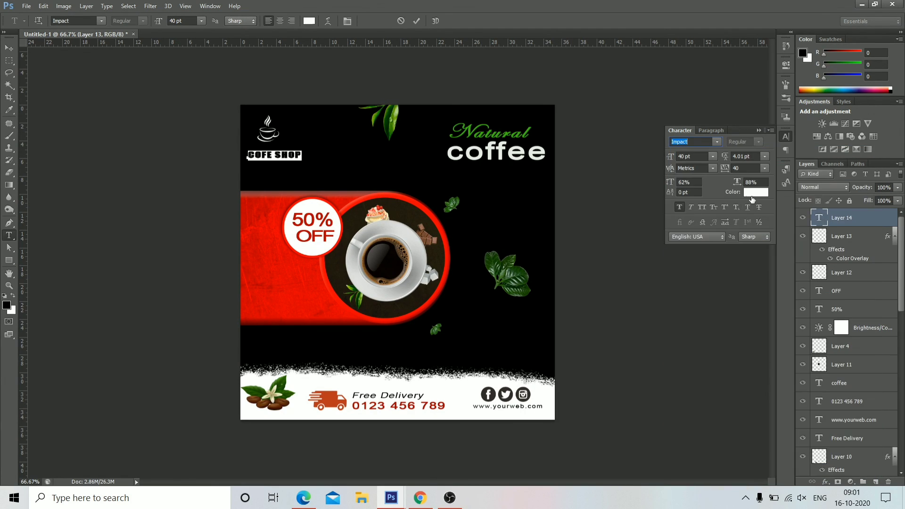
# Shrink the caption, lighten its weight, and commit it with the Move tool.
pyautogui.moveTo(672, 161); pyautogui.dragTo(670, 161)
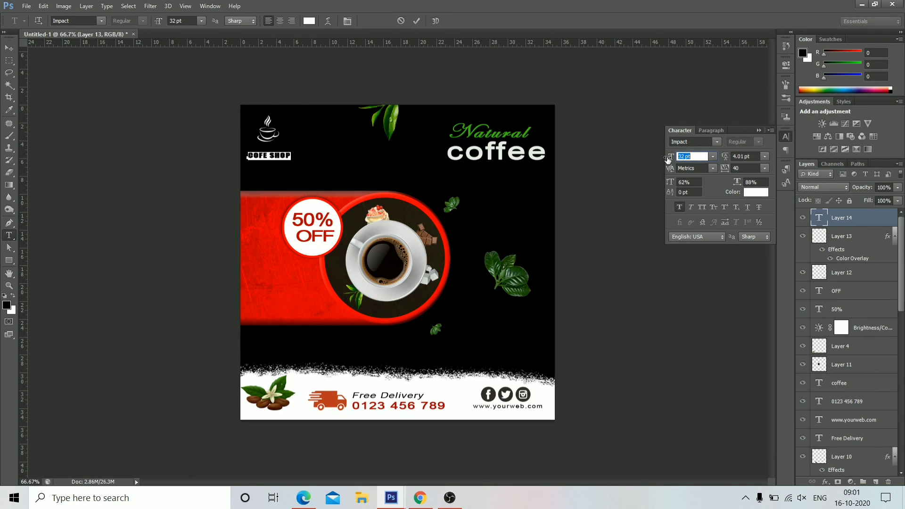
pyautogui.click(680, 205)
pyautogui.click(759, 130)
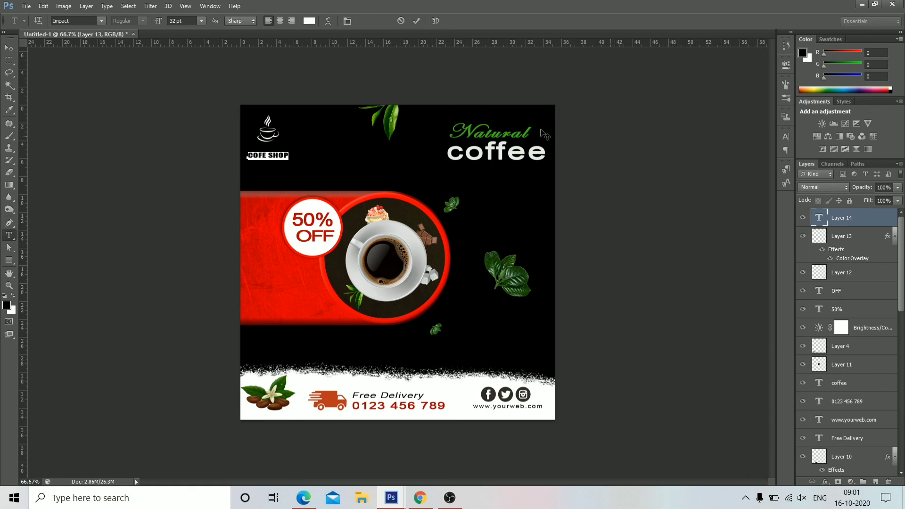
pyautogui.click(11, 53)
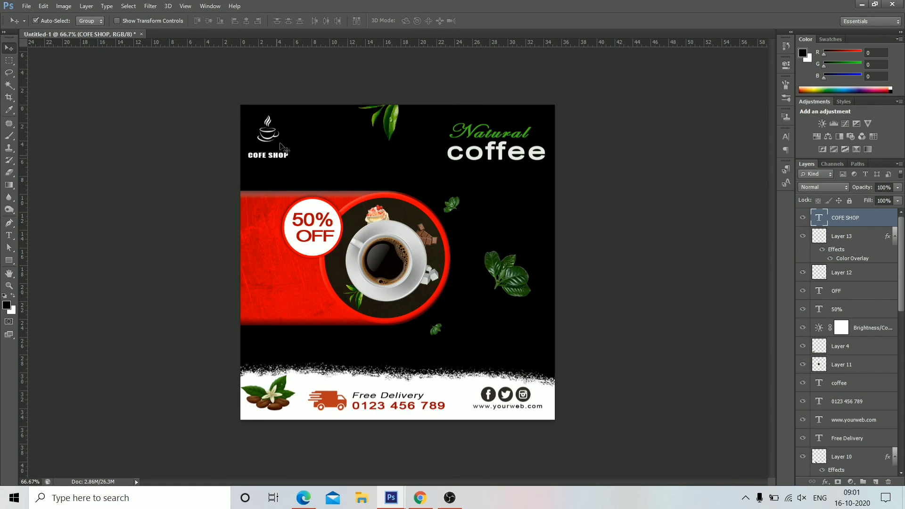